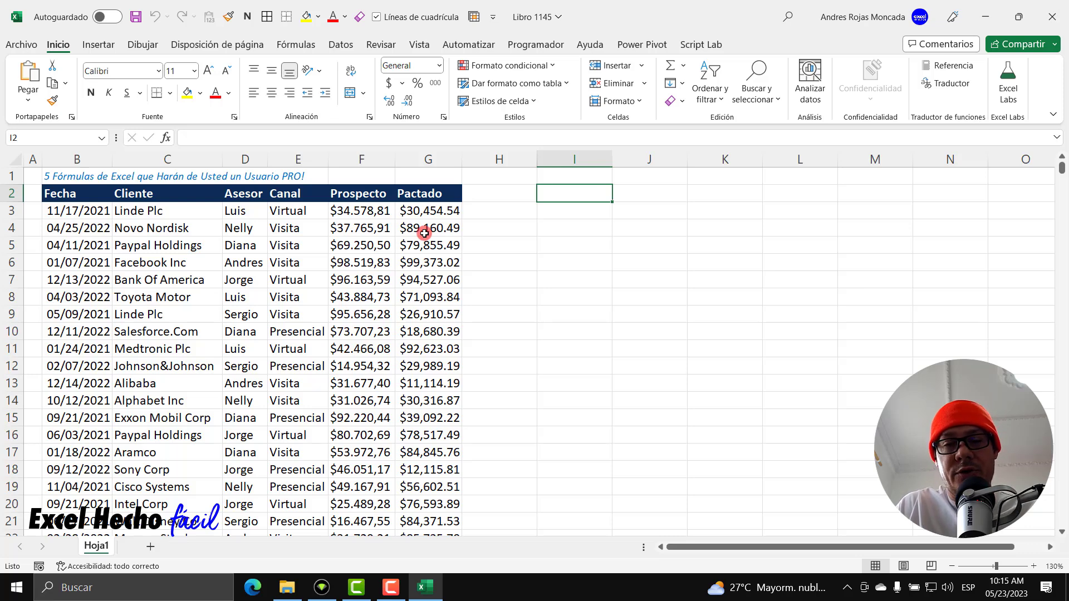
Examine how far the records in the Fecha column extend, from the header down to the last row
{"action": "left_click", "coordinate": [92, 193]}
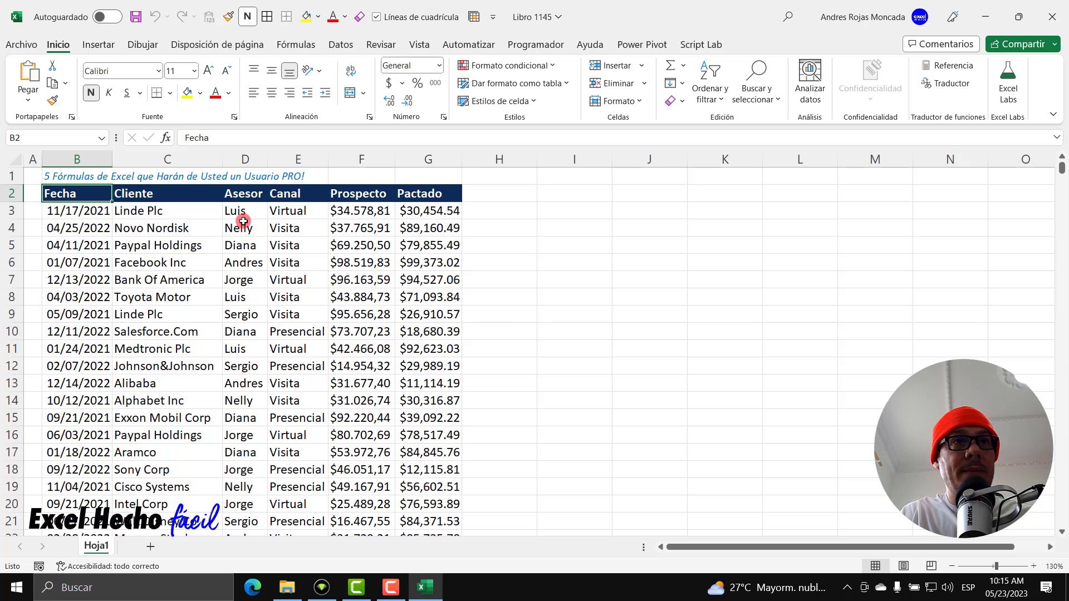
{"action": "key", "text": "ctrl+Down"}
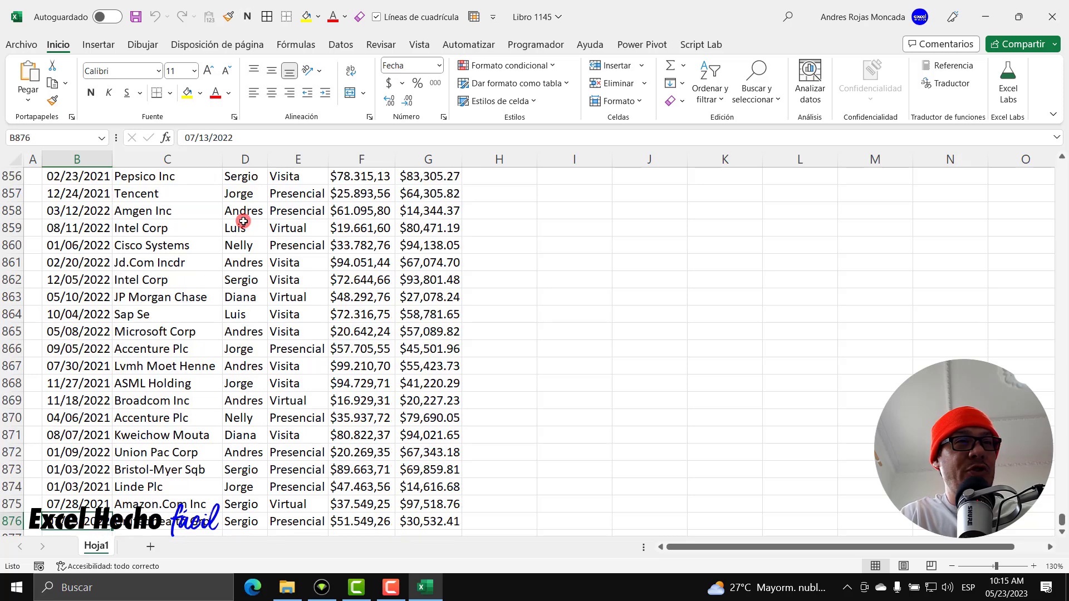
{"action": "key", "text": "ctrl+shift+Up"}
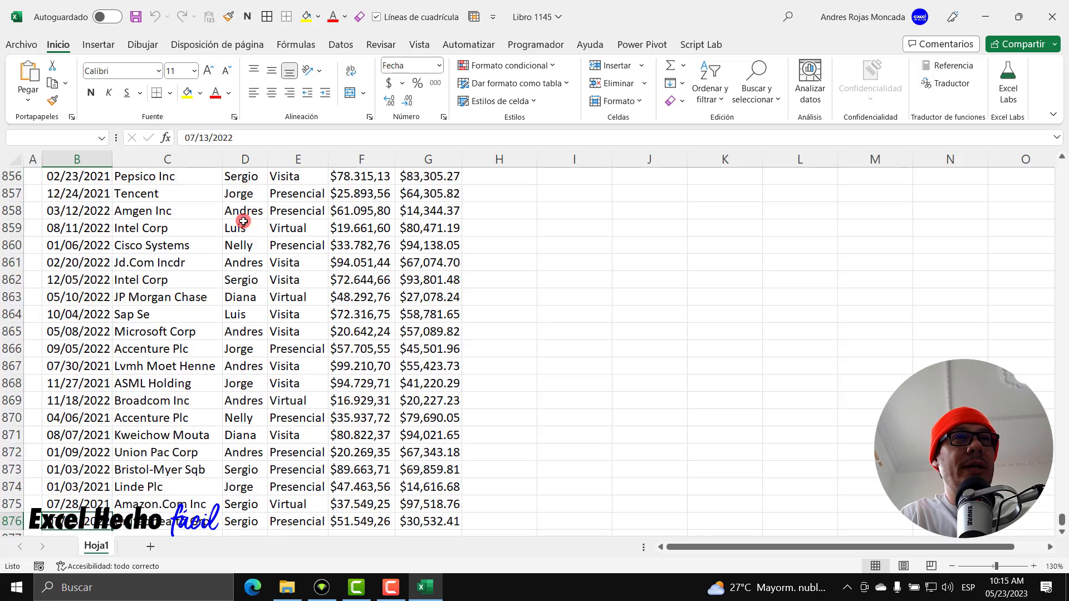
{"action": "key", "text": "shift+Down"}
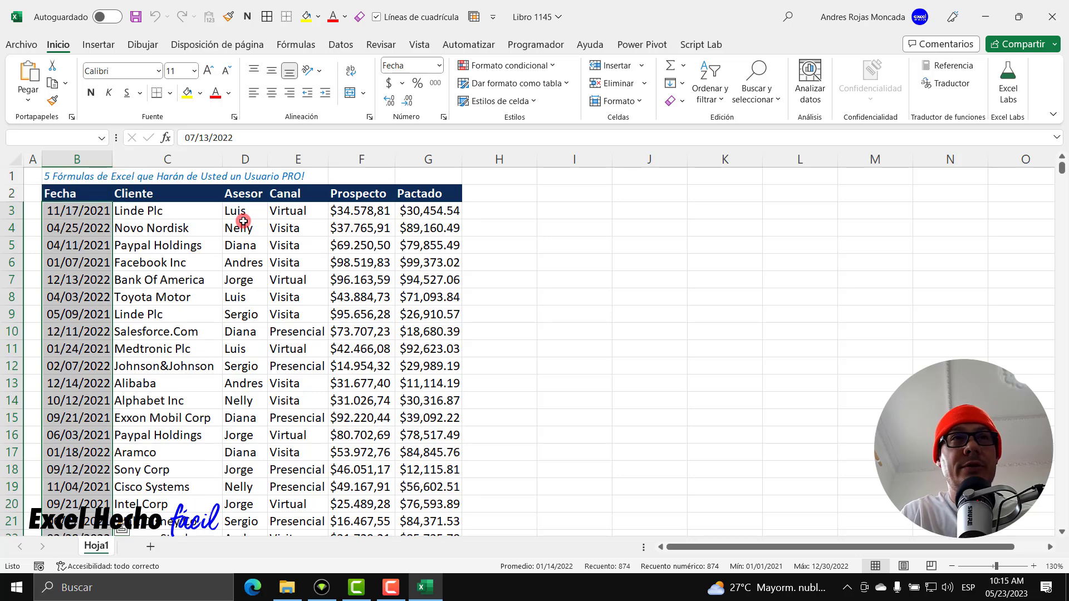
{"action": "key", "text": "ctrl+Up"}
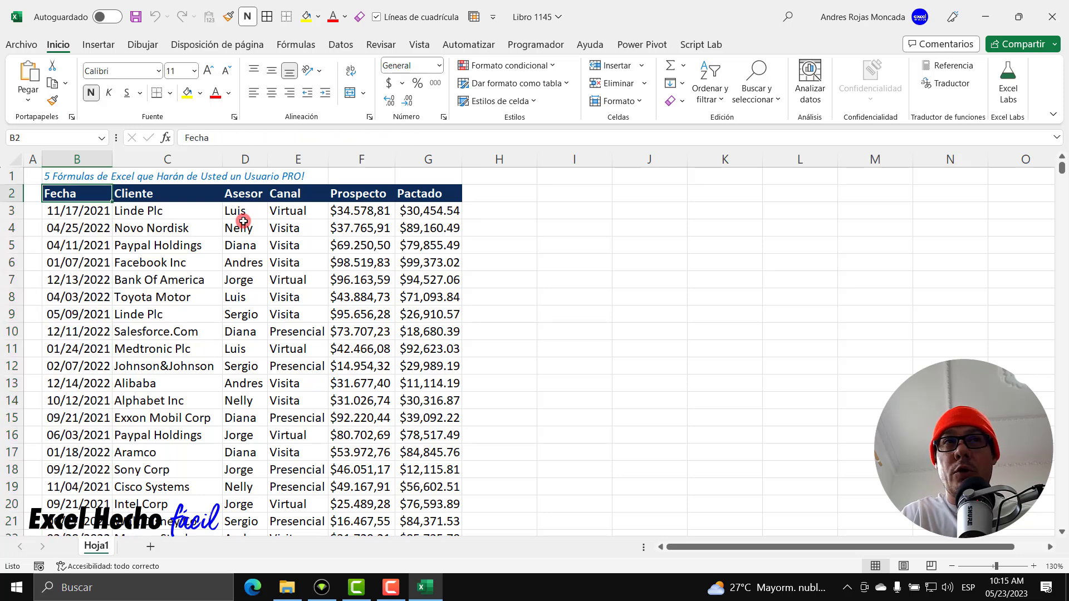
{"action": "key", "text": "Down"}
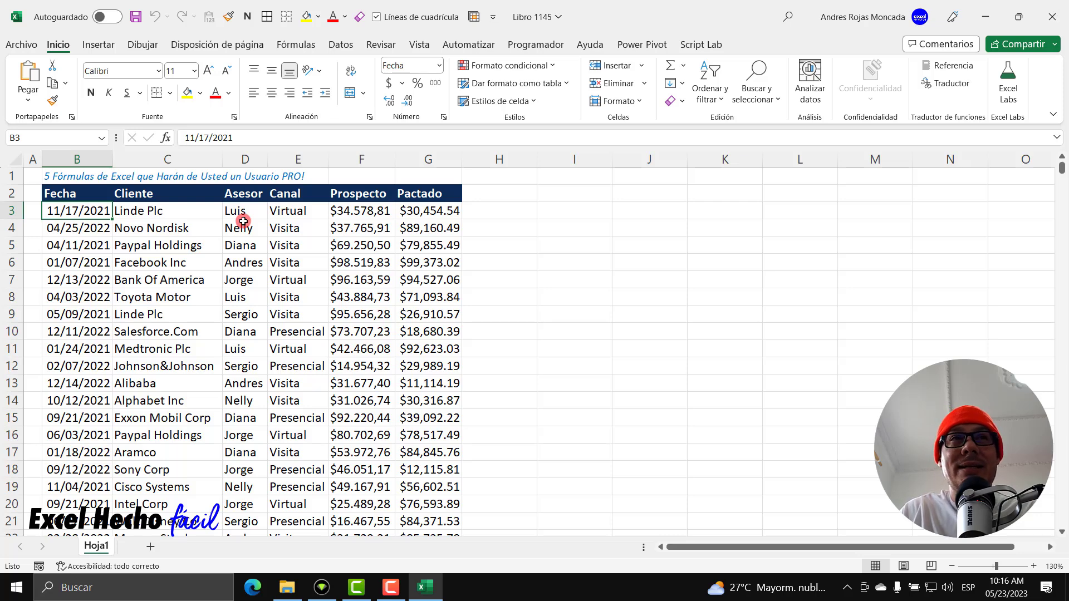
Examine the first record's client, advisor, channel, prospect, agreed amount and date fields, and the empty column beside the table
{"action": "left_click", "coordinate": [160, 211]}
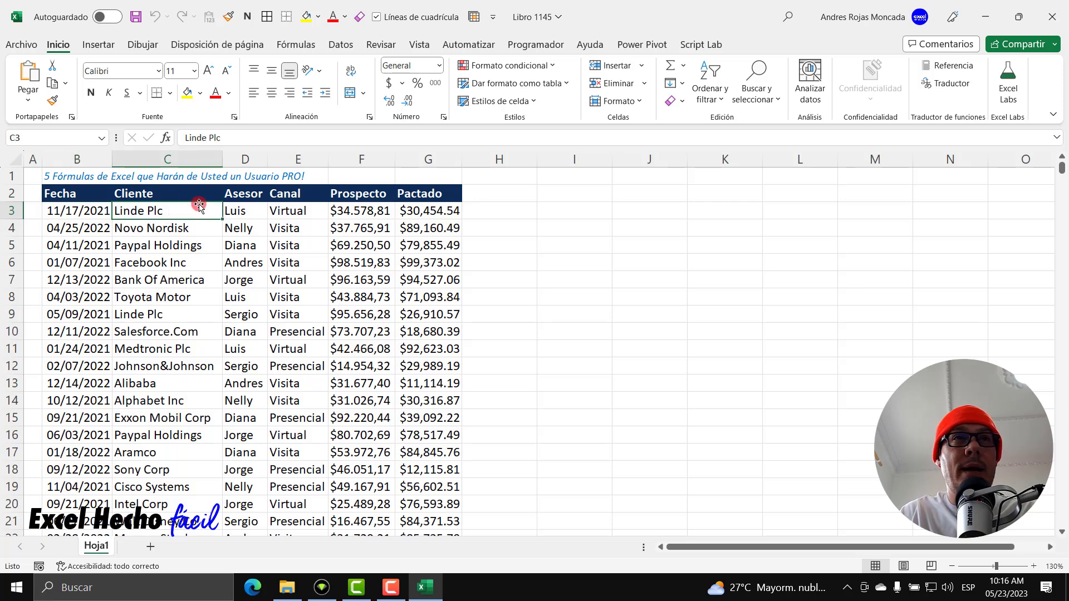
{"action": "left_click", "coordinate": [246, 213]}
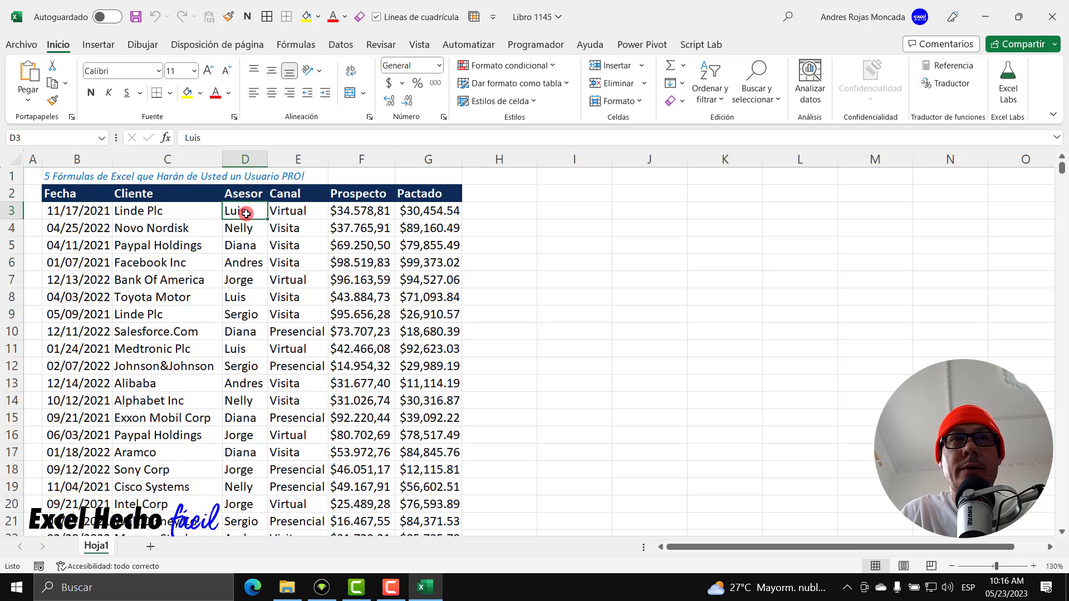
{"action": "left_click", "coordinate": [315, 212]}
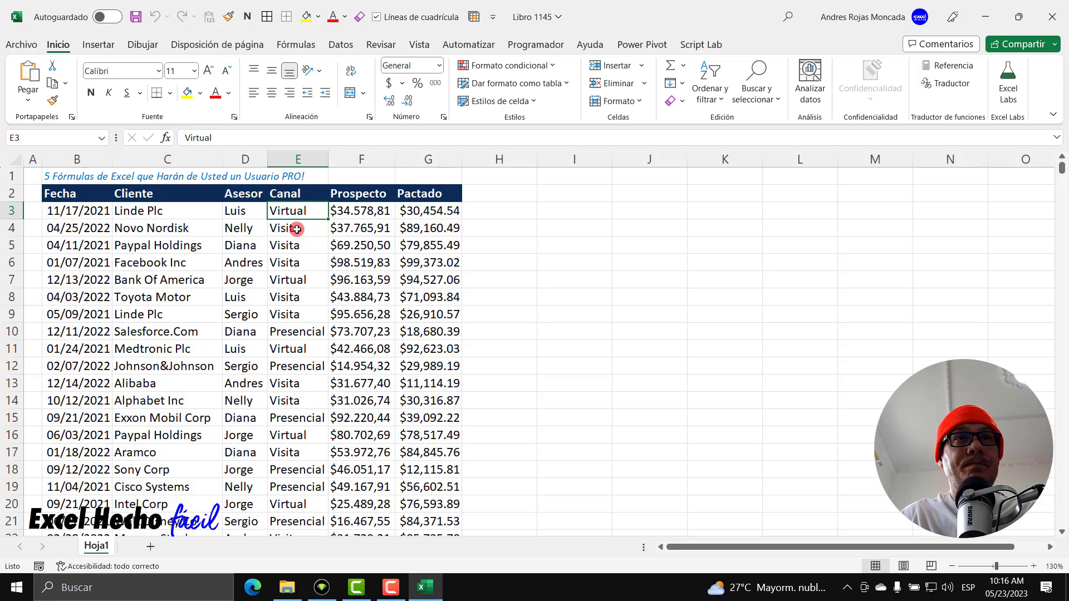
{"action": "left_click", "coordinate": [369, 212]}
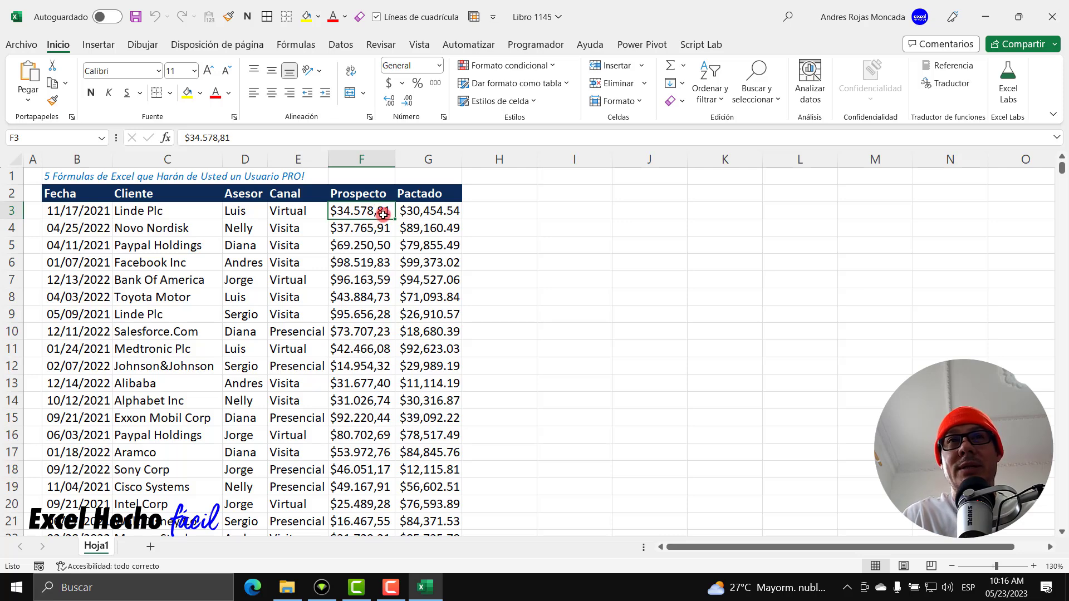
{"action": "left_click", "coordinate": [434, 212]}
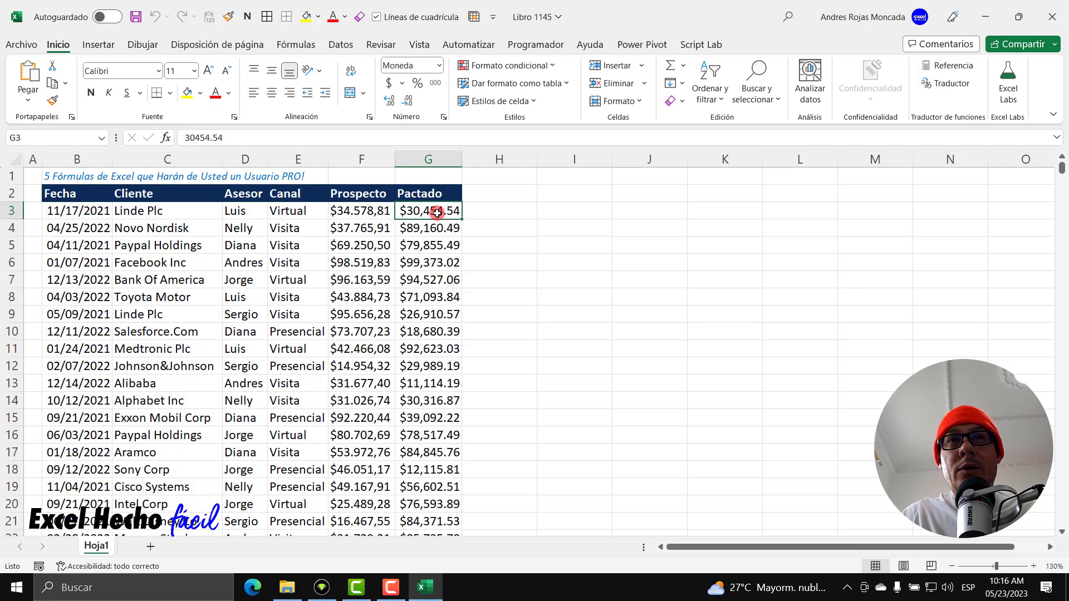
{"action": "left_click", "coordinate": [169, 209]}
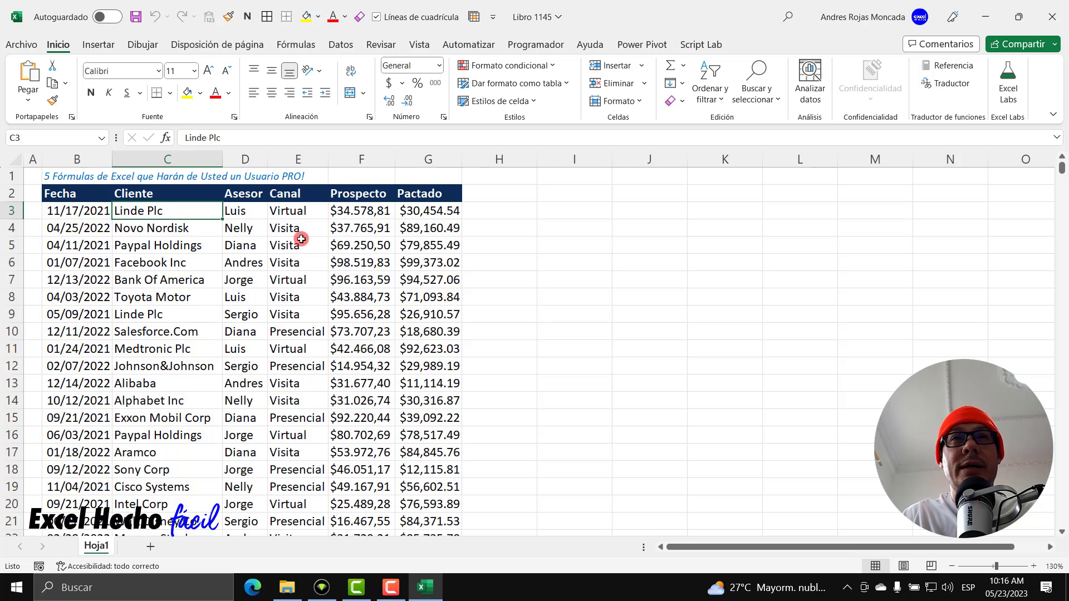
{"action": "left_click", "coordinate": [498, 195]}
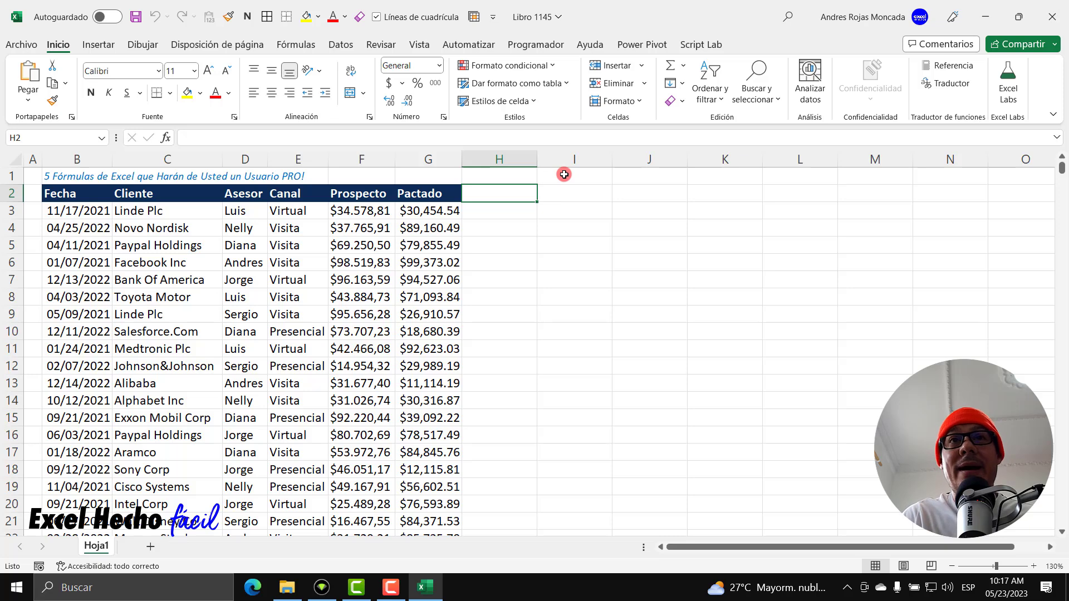
{"action": "left_click", "coordinate": [96, 214]}
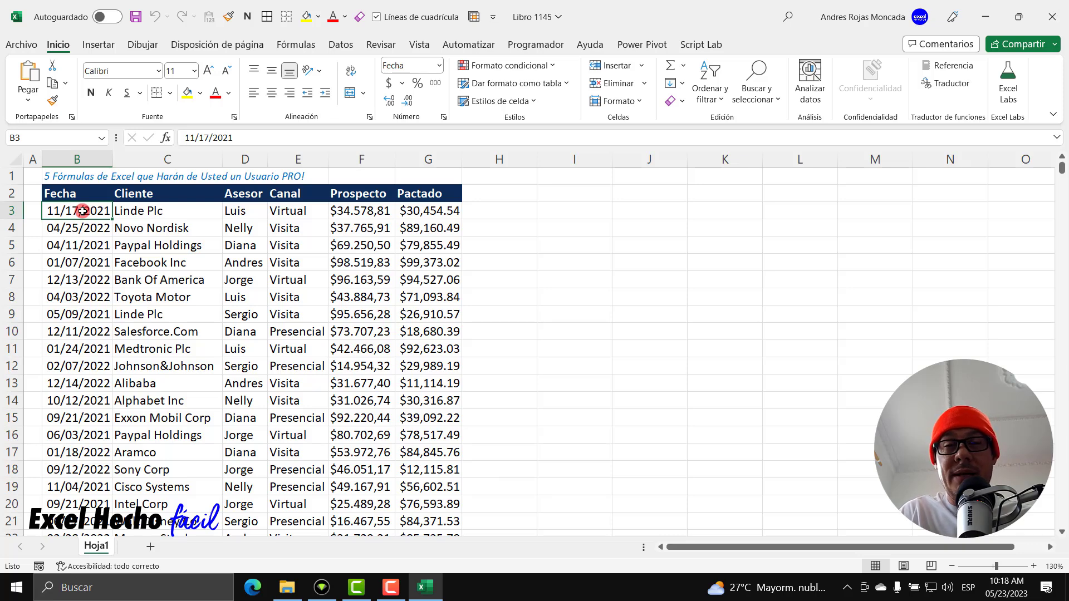
{"action": "left_click", "coordinate": [507, 195]}
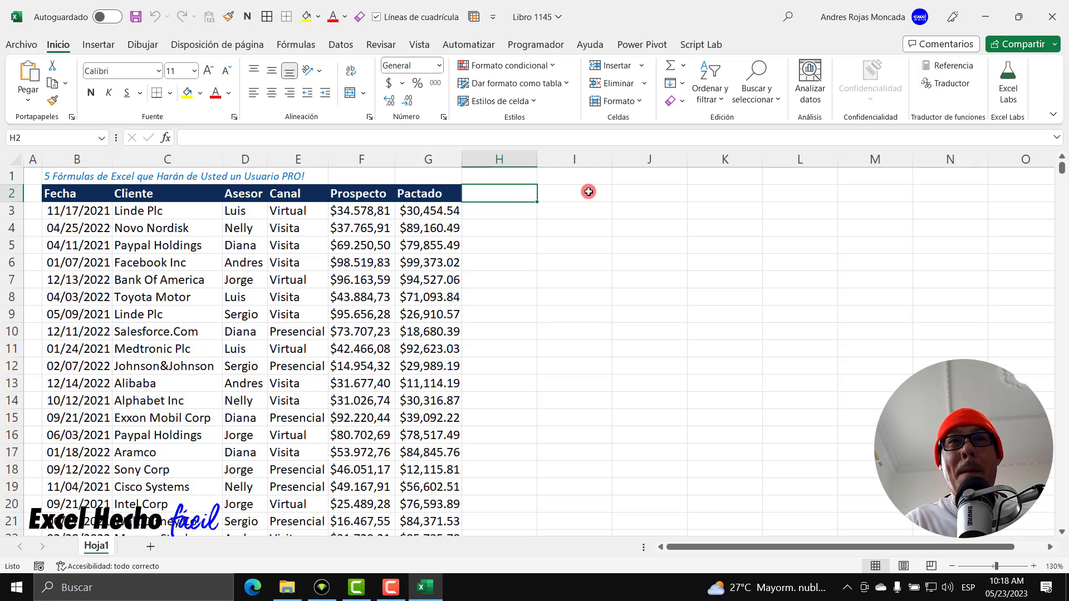
{"action": "left_click", "coordinate": [58, 210]}
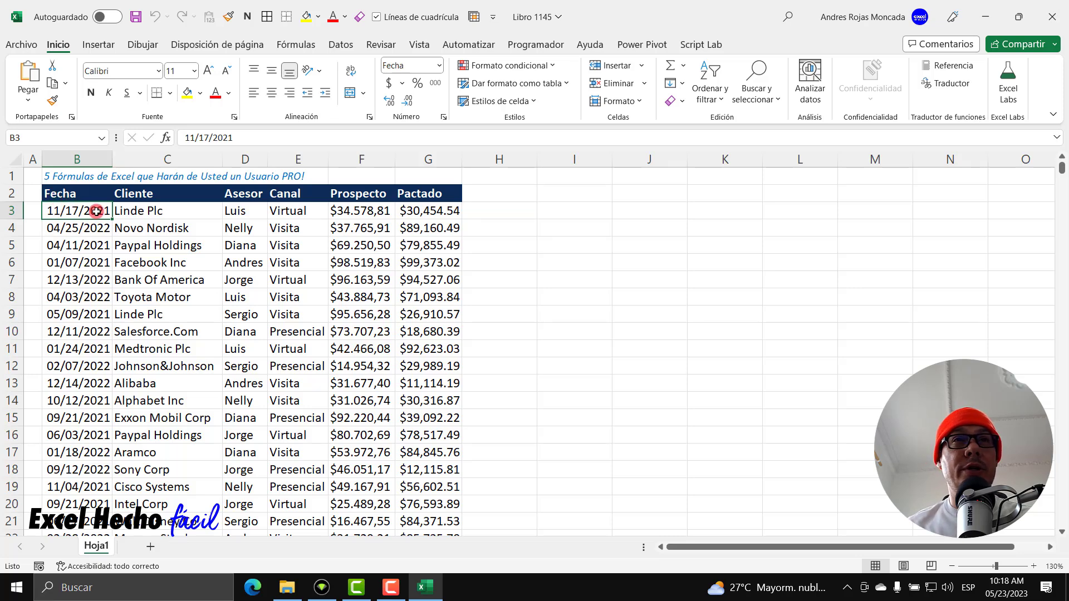
{"action": "left_click", "coordinate": [415, 210]}
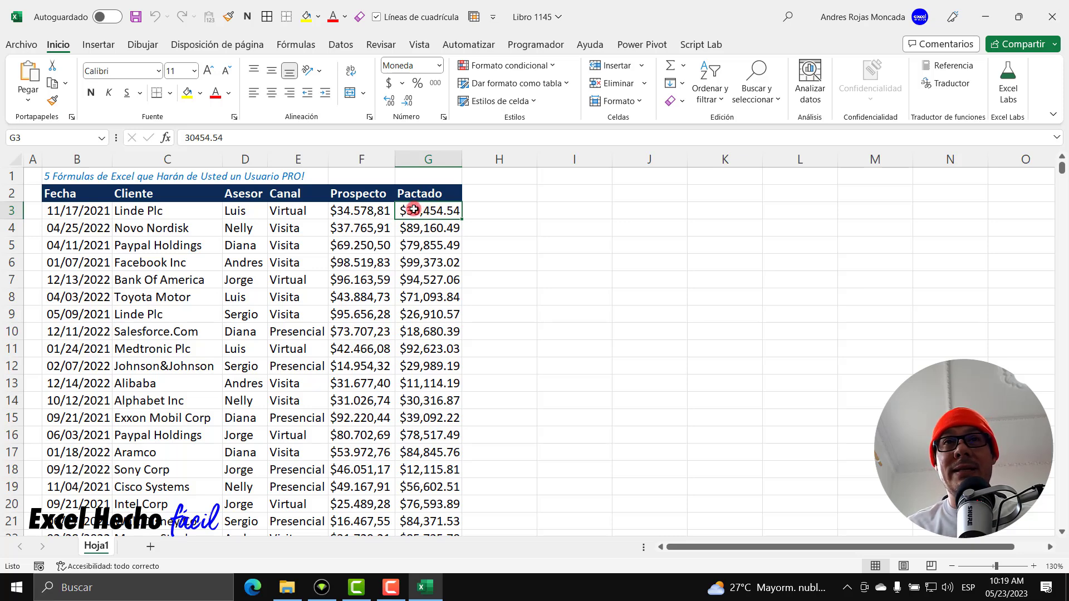
Add the header "% Part. Mensual" in H2 and fit column H to its width
{"action": "left_click", "coordinate": [507, 192]}
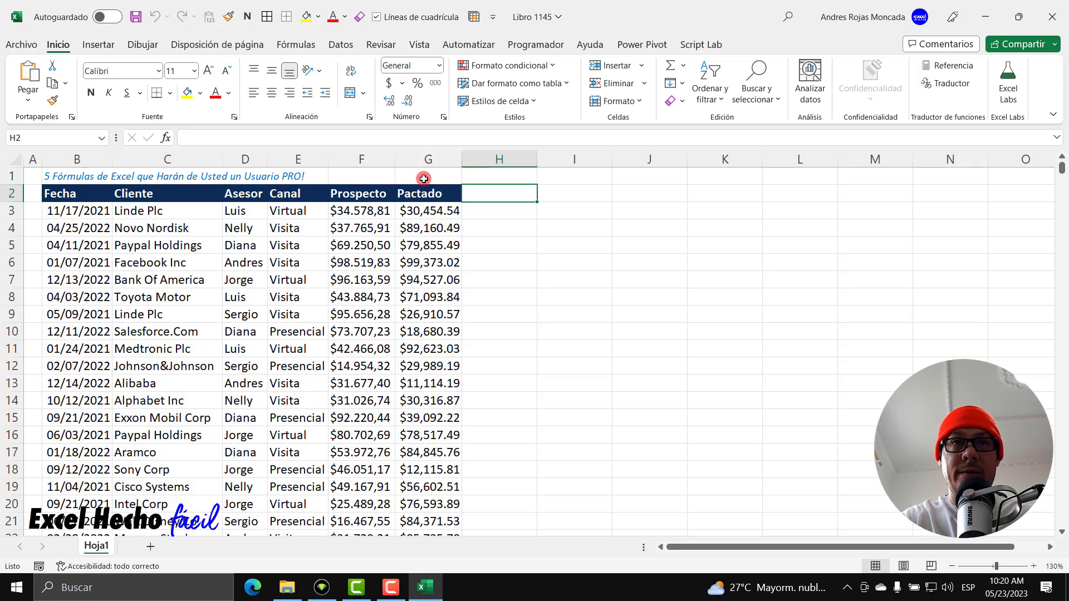
{"action": "type", "text": "% P"}
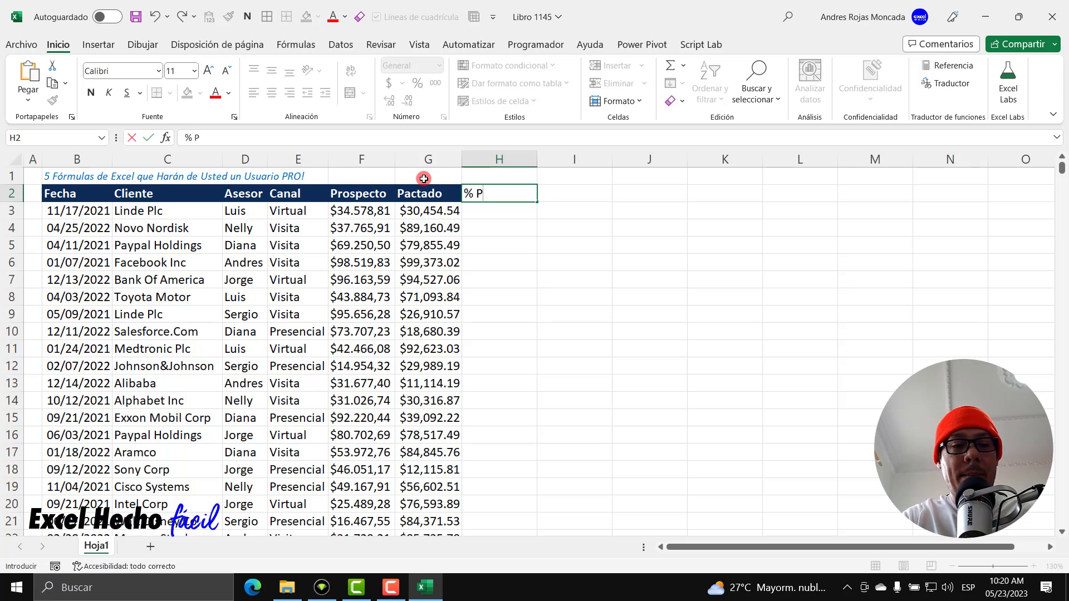
{"action": "type", "text": "art. Mnes"}
{"action": "key", "text": "BackSpace"}
{"action": "key", "text": "BackSpace"}
{"action": "key", "text": "BackSpace"}
{"action": "type", "text": "ensual"}
{"action": "key", "text": "Return"}
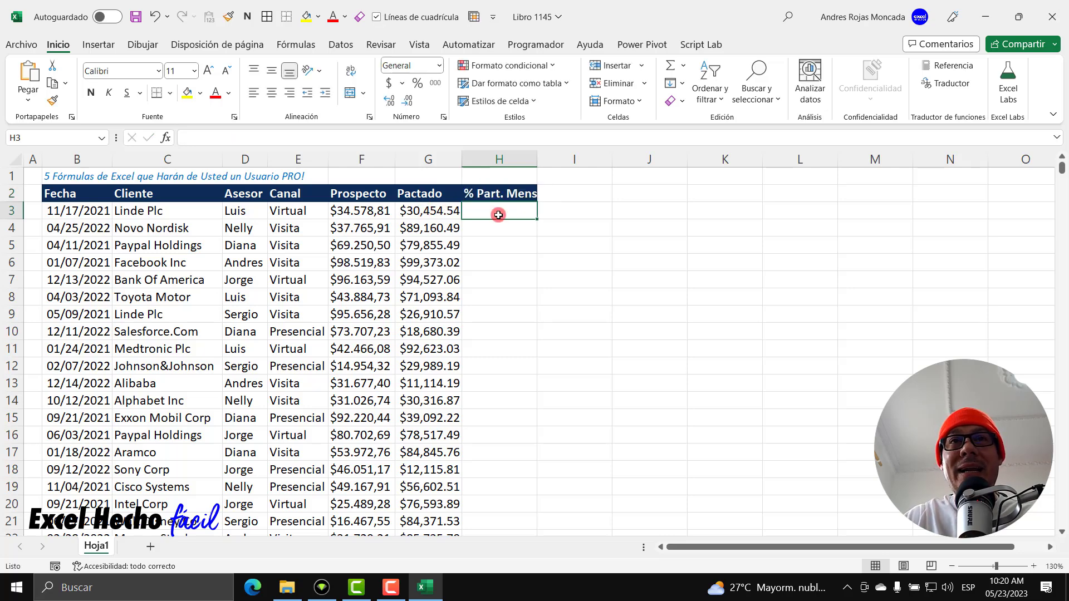
{"action": "double_click", "coordinate": [536, 163]}
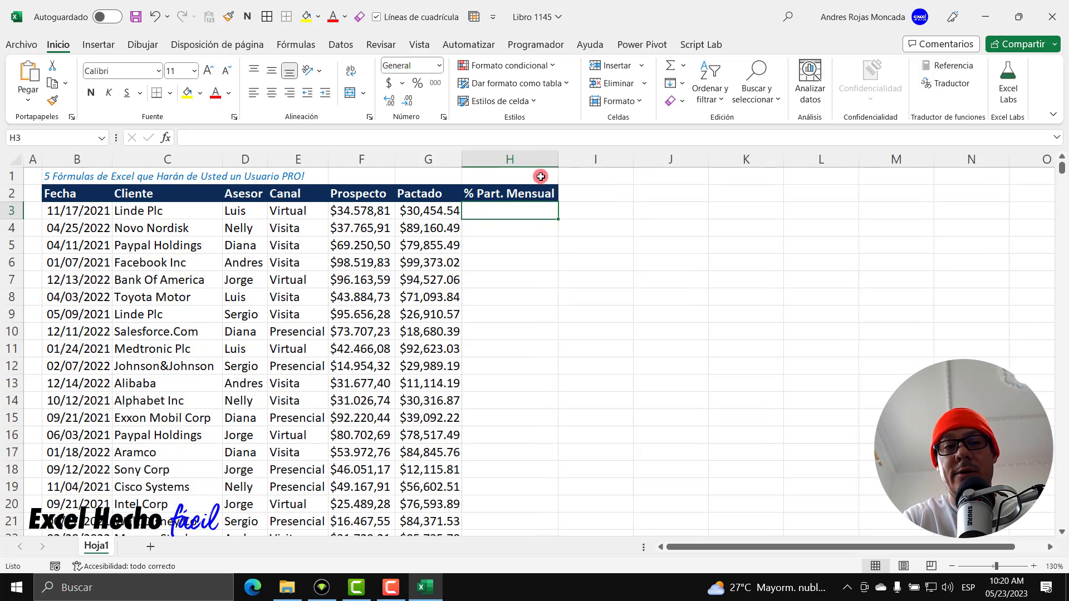
Start a SUMAR.SI.CONJUNTO formula in H3 with the Pactado amounts as absolute sum range $G$3:$G$876
{"action": "type", "text": "="}
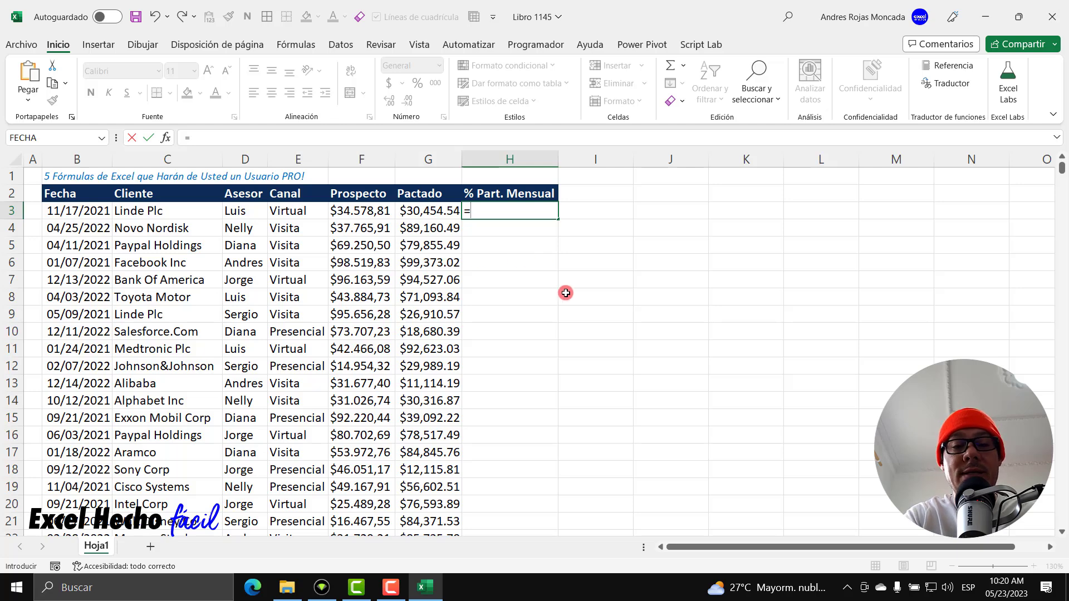
{"action": "type", "text": "uma"}
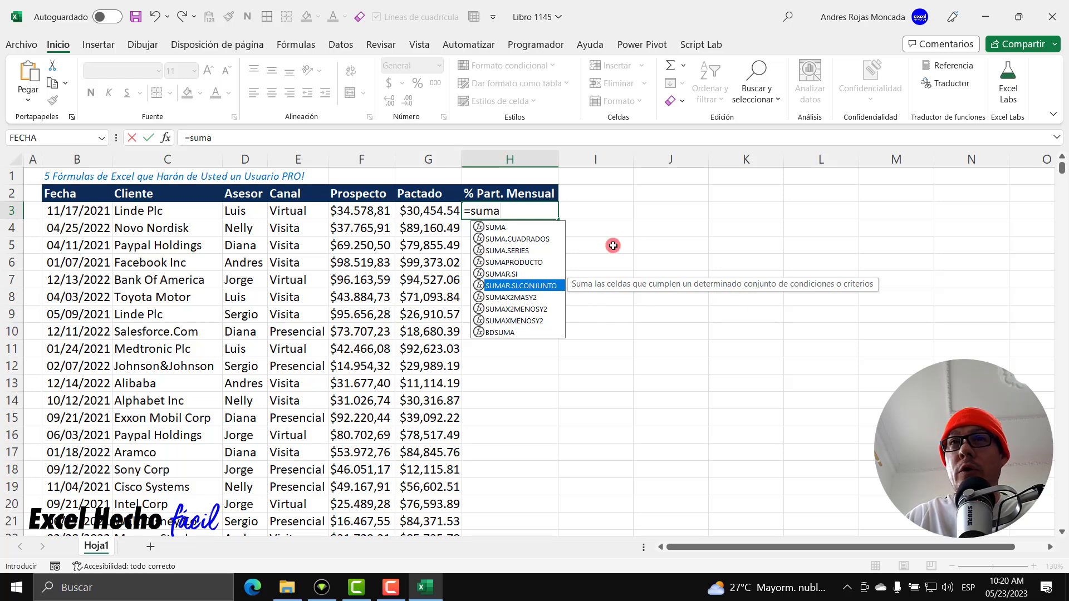
{"action": "key", "text": "Tab"}
{"action": "left_click_drag", "start_coordinate": [626, 233], "coordinate": [629, 268]}
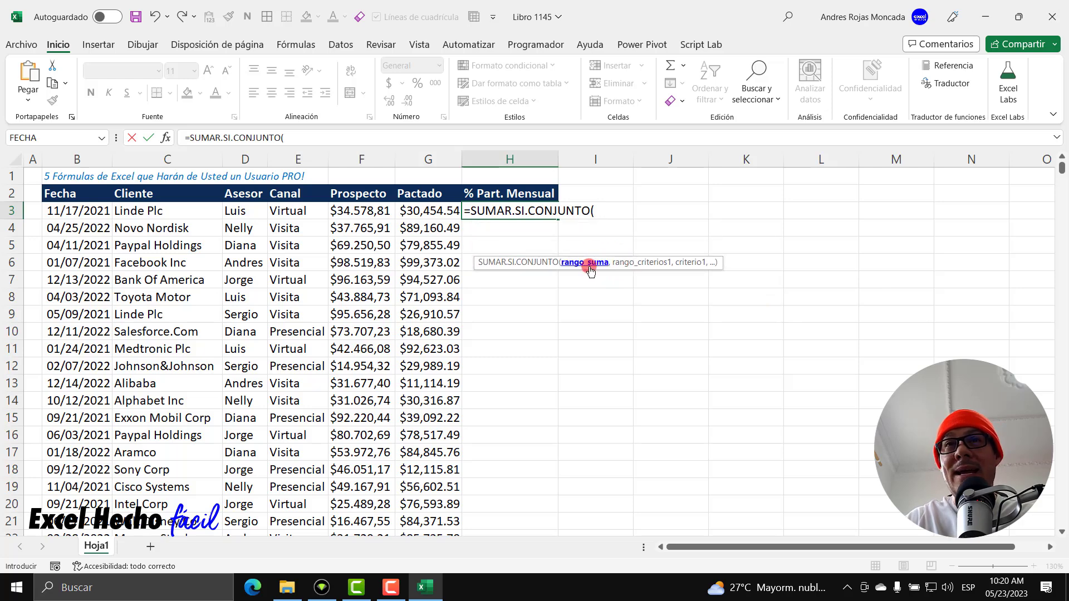
{"action": "left_click", "coordinate": [442, 212]}
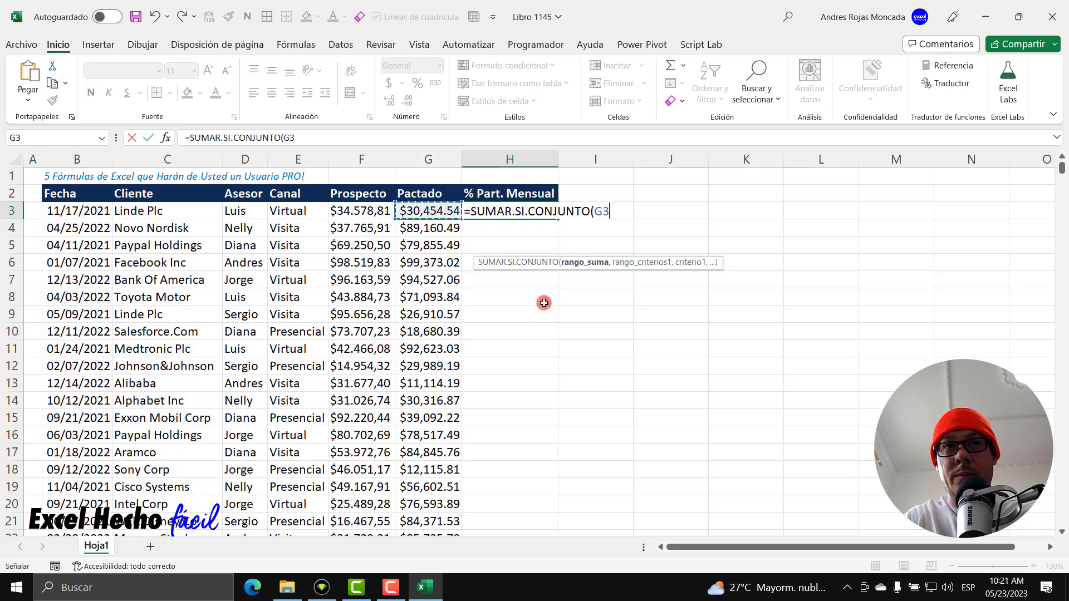
{"action": "key", "text": "ctrl+shift+Down"}
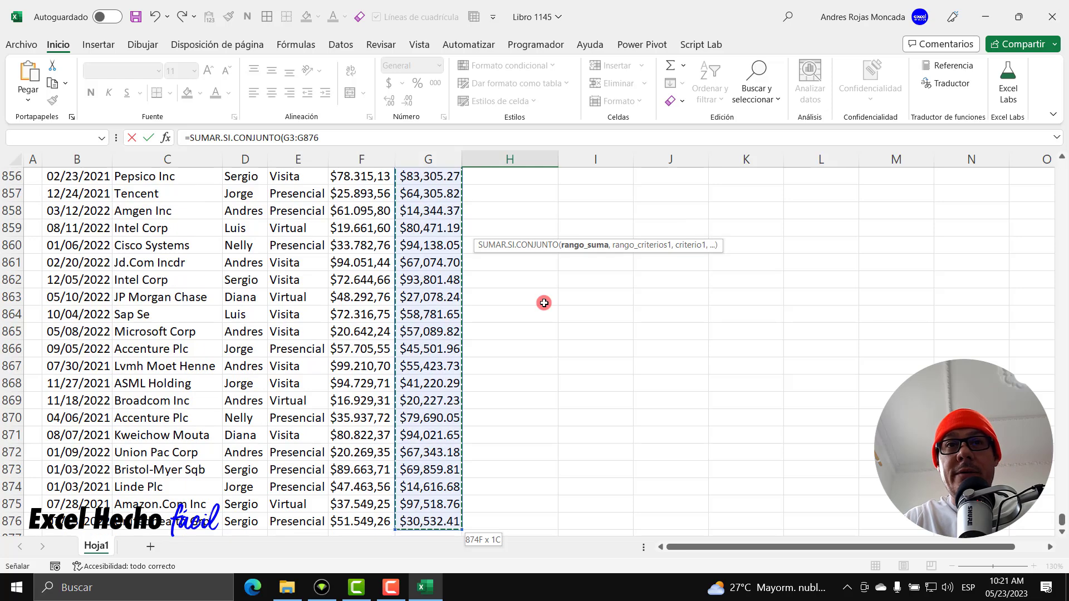
{"action": "key", "text": "ctrl+BackSpace"}
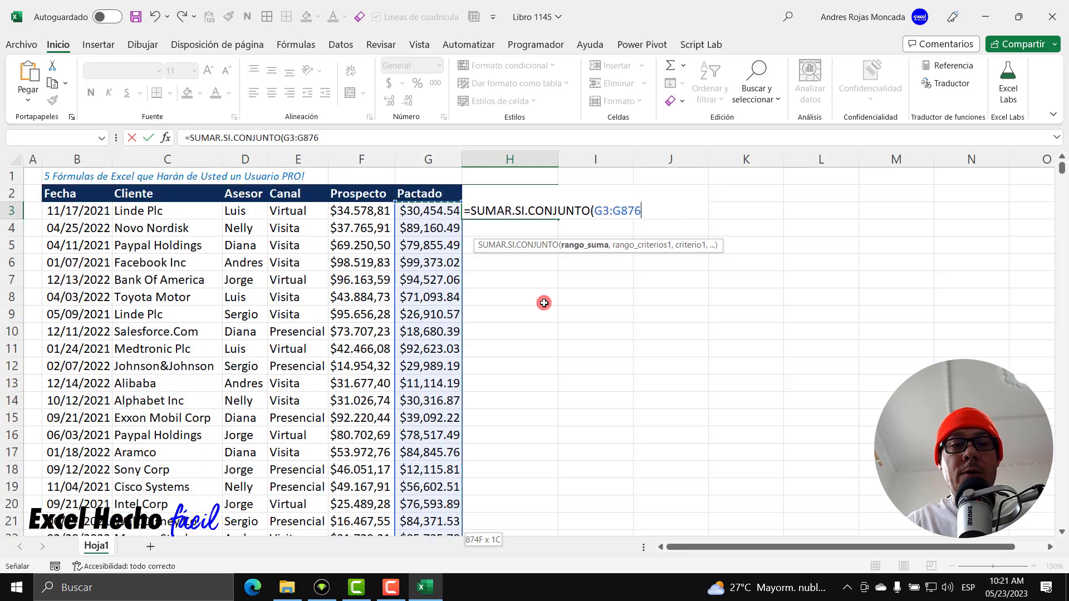
{"action": "key", "text": "F4"}
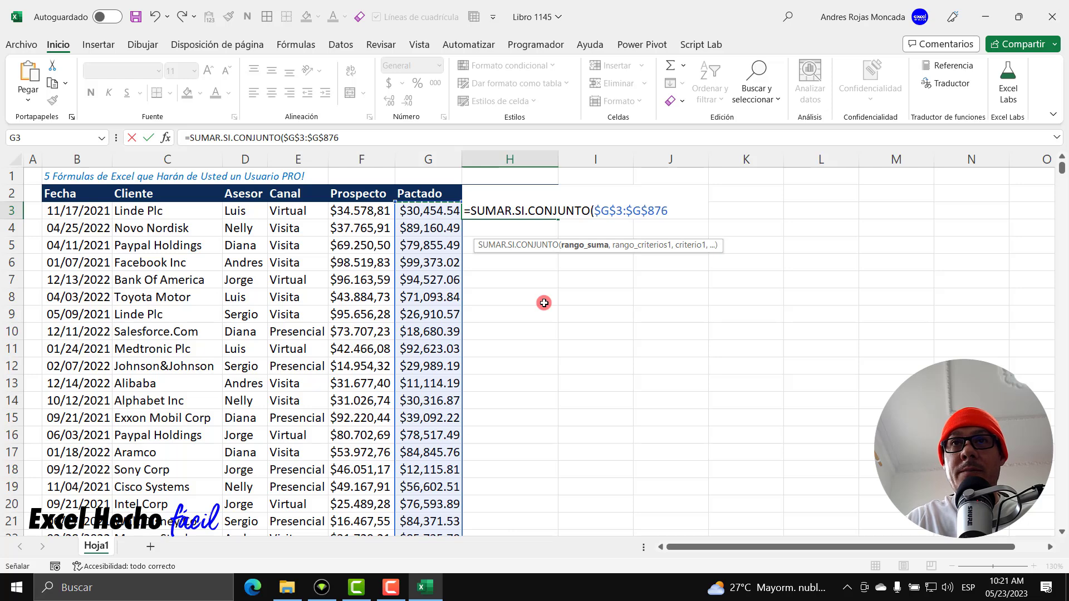
{"action": "left_click_drag", "start_coordinate": [593, 211], "coordinate": [681, 212]}
{"action": "left_click", "coordinate": [678, 211]}
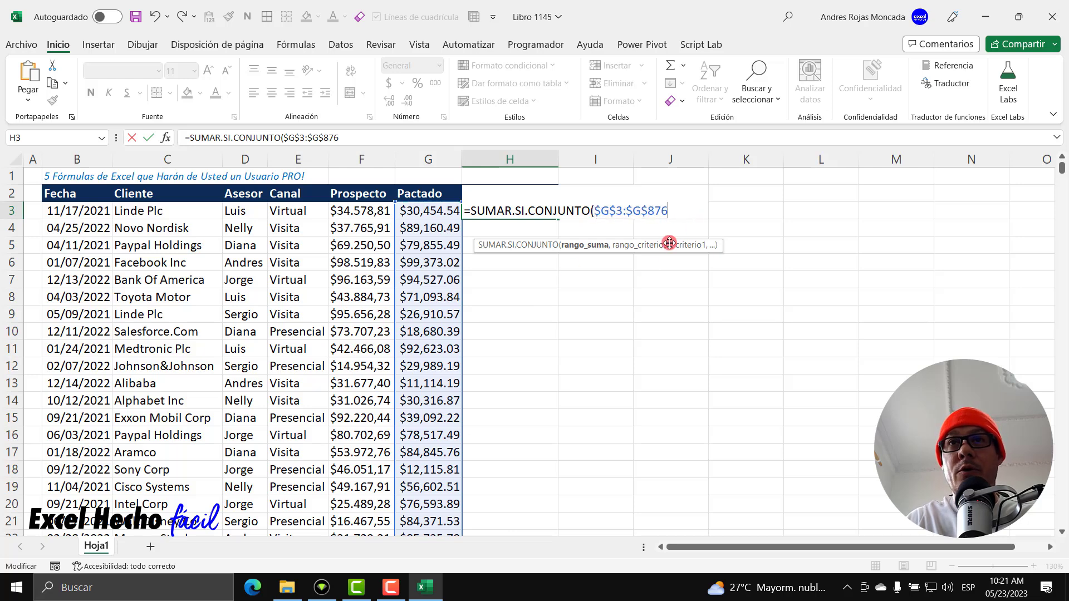
Add the absolute Cliente range $C$3:$C$876 as the first criteria range, with C3 as its criterion
{"action": "type", "text": ","}
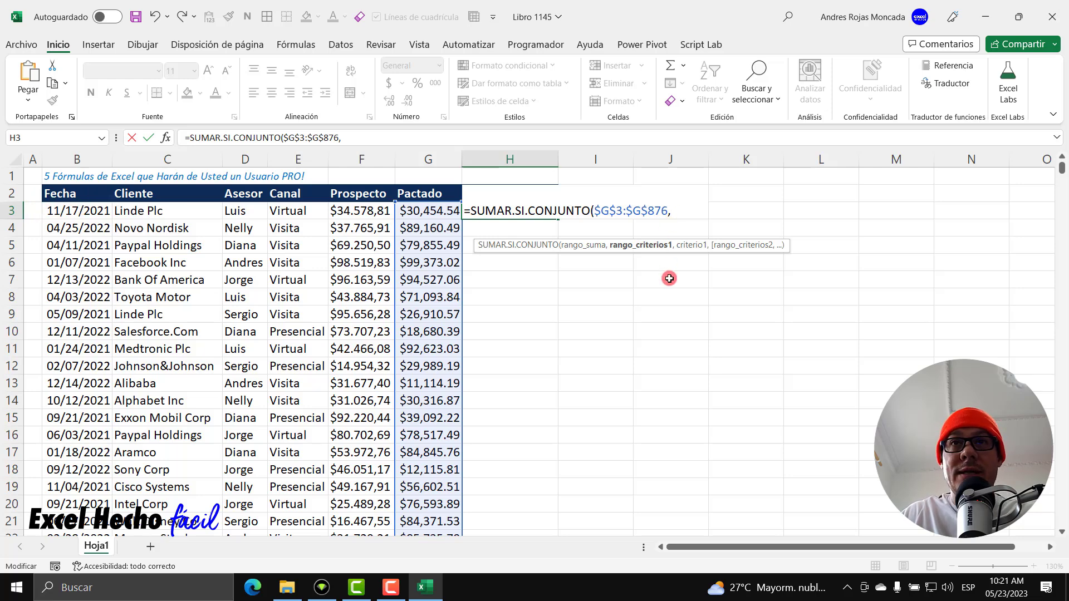
{"action": "left_click", "coordinate": [167, 212]}
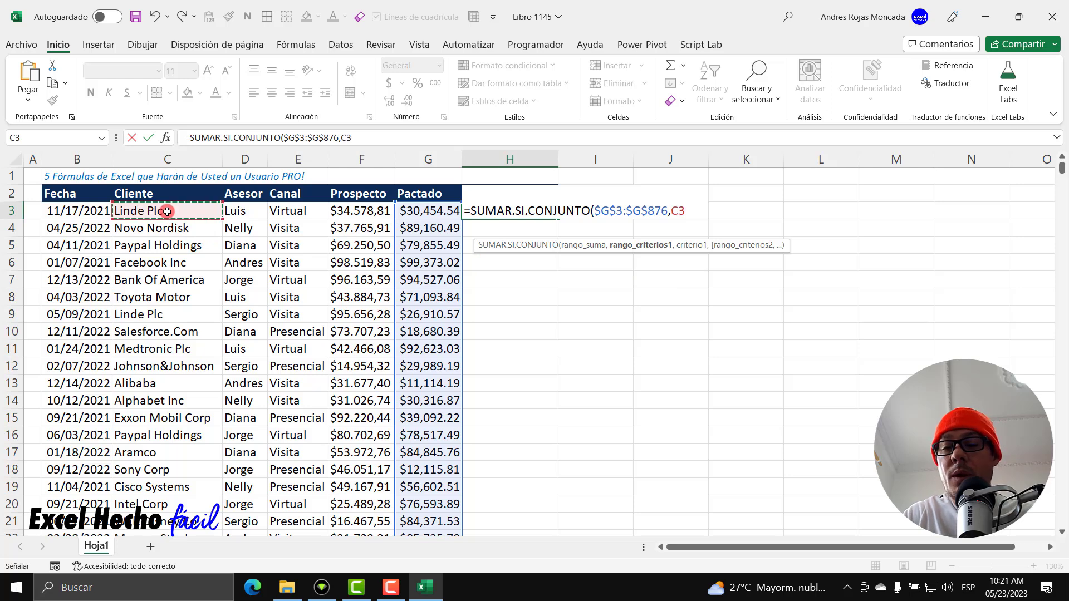
{"action": "key", "text": "ctrl+shift+Down"}
{"action": "key", "text": "ctrl+BackSpace"}
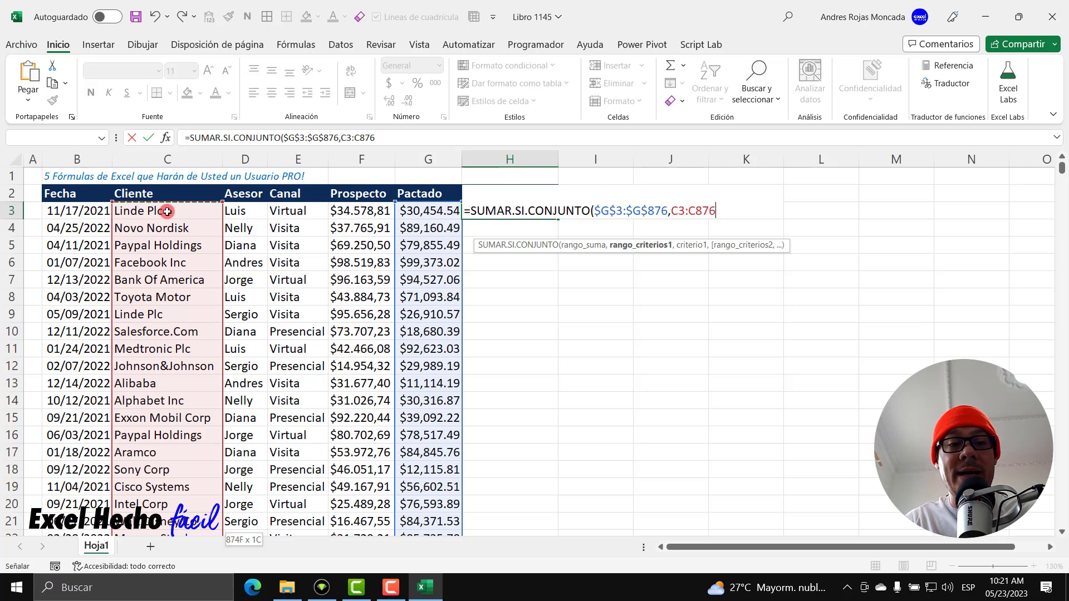
{"action": "key", "text": "F4"}
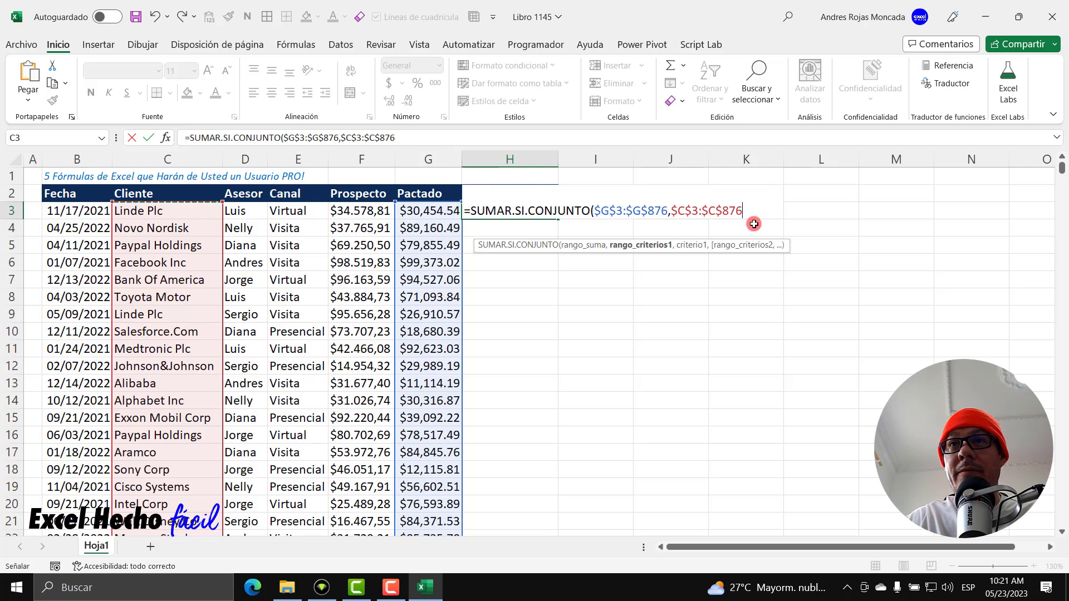
{"action": "type", "text": ","}
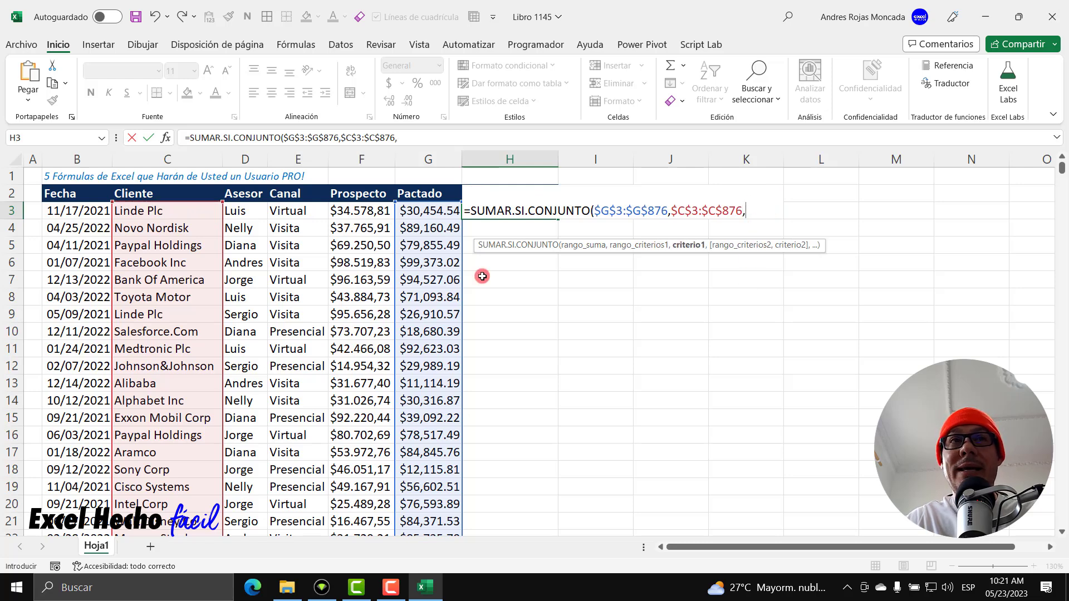
{"action": "left_click", "coordinate": [164, 211]}
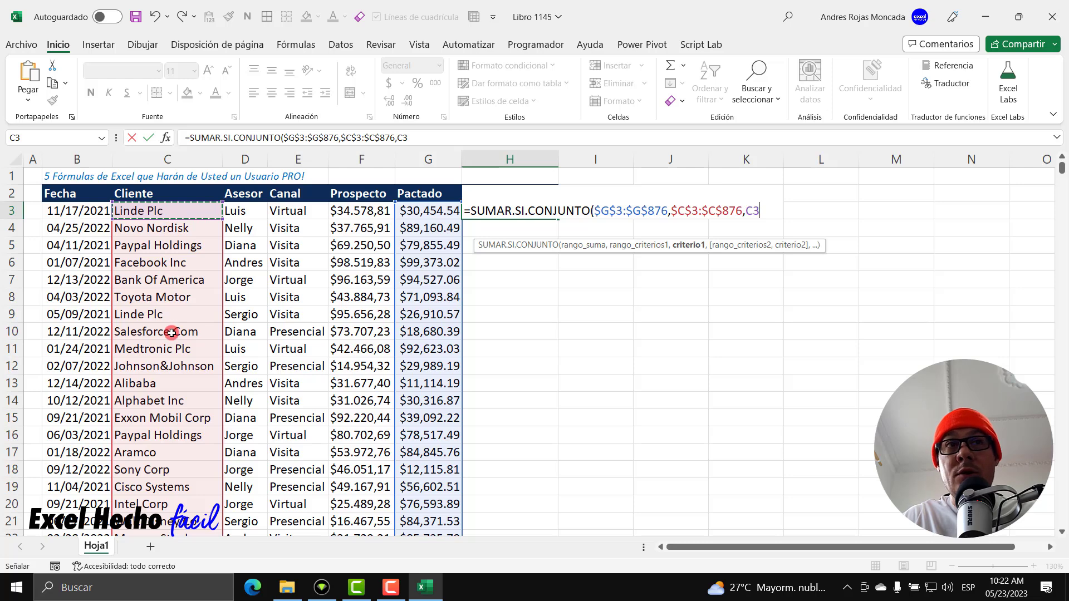
Add the Fecha dates as the second criteria range, fixed as the absolute reference $B$3:$B$876
{"action": "type", "text": ","}
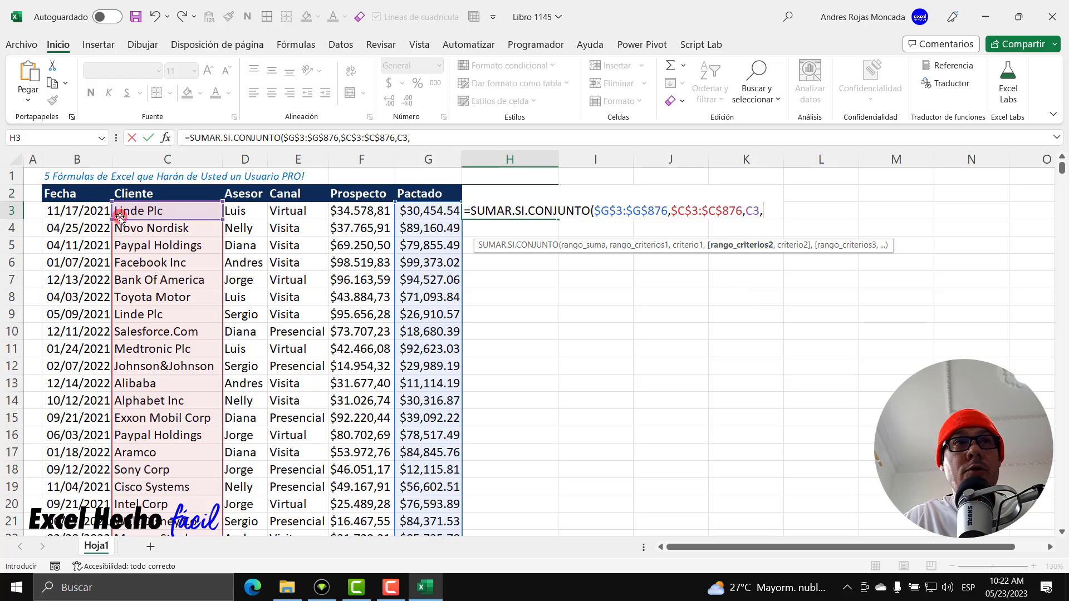
{"action": "left_click", "coordinate": [98, 210]}
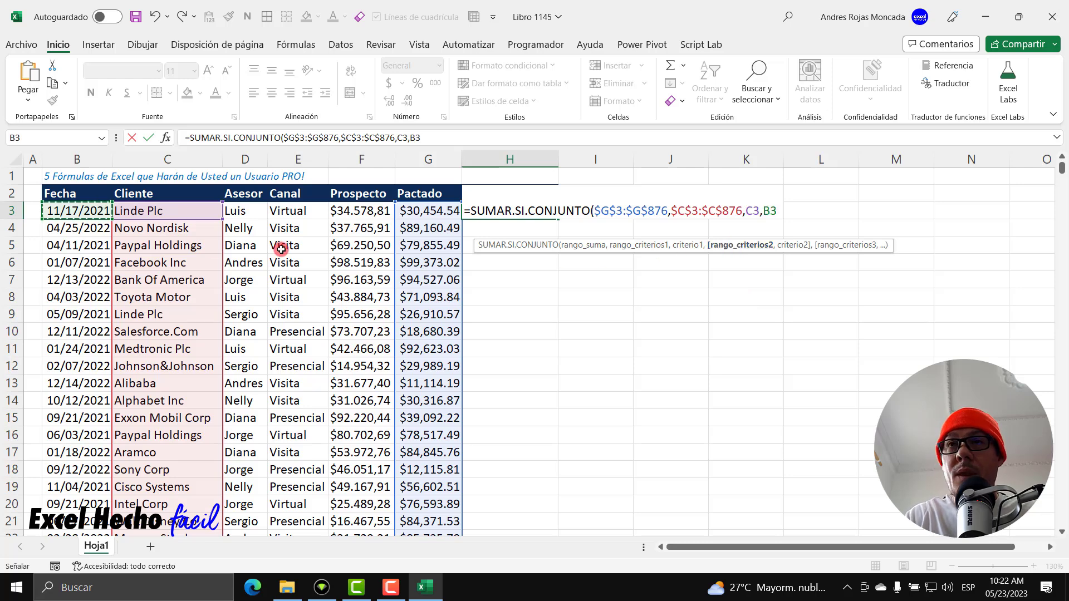
{"action": "key", "text": "ctrl+shift+Down"}
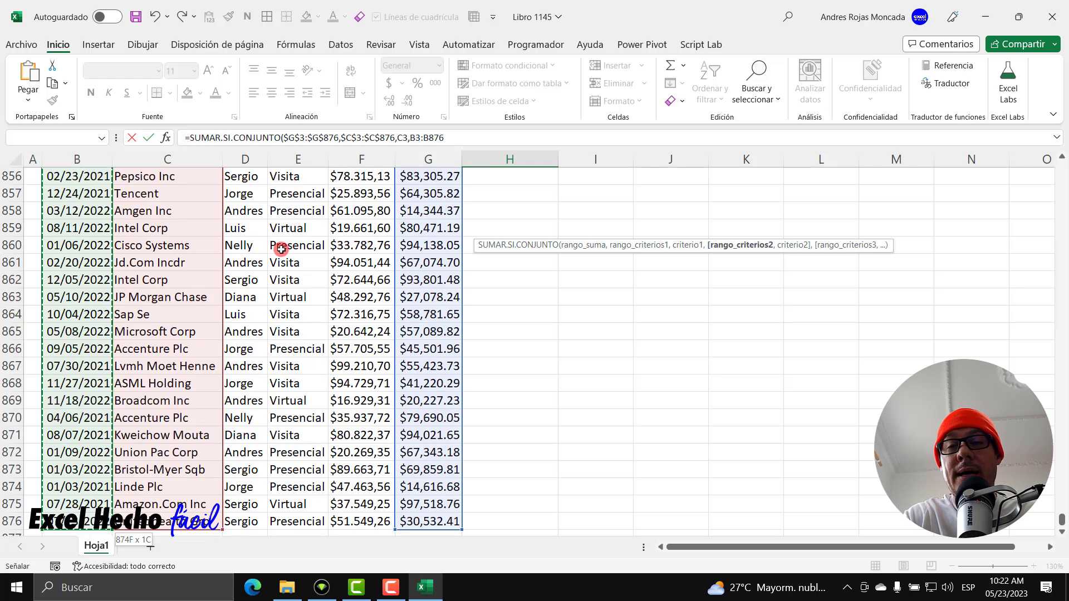
{"action": "key", "text": "ctrl+BackSpace"}
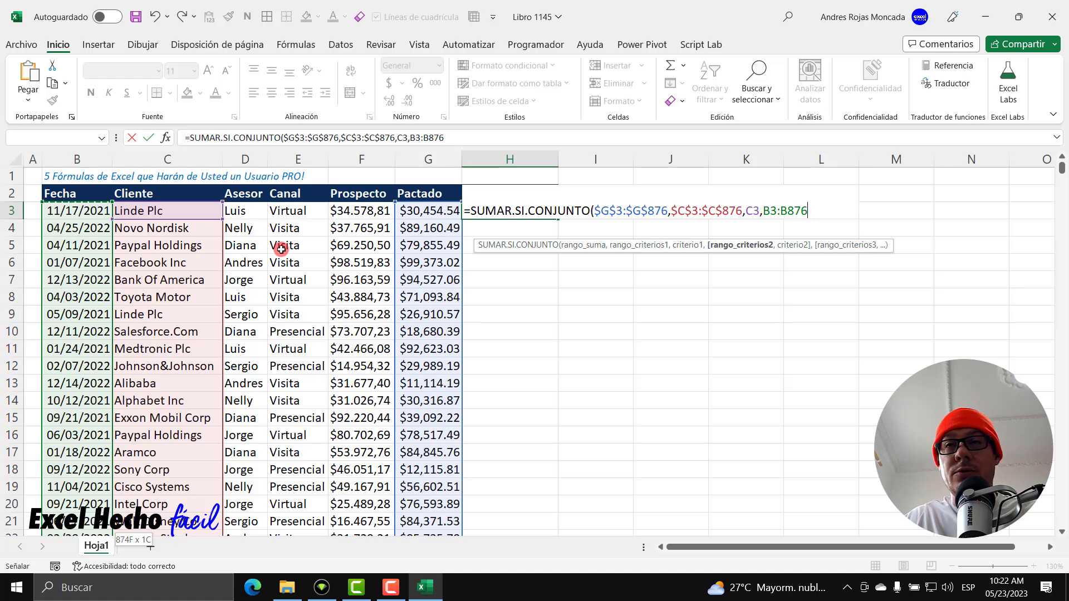
{"action": "key", "text": "F4"}
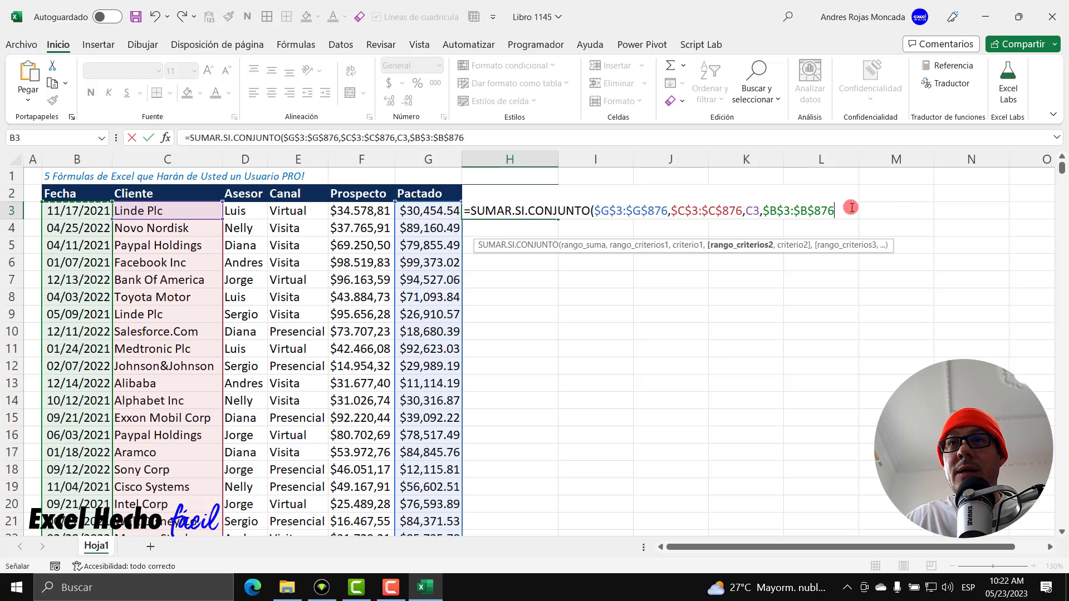
Enter FIN.MES(B3,-1) as the second criterion and check the serial number it evaluates to
{"action": "type", "text": ","}
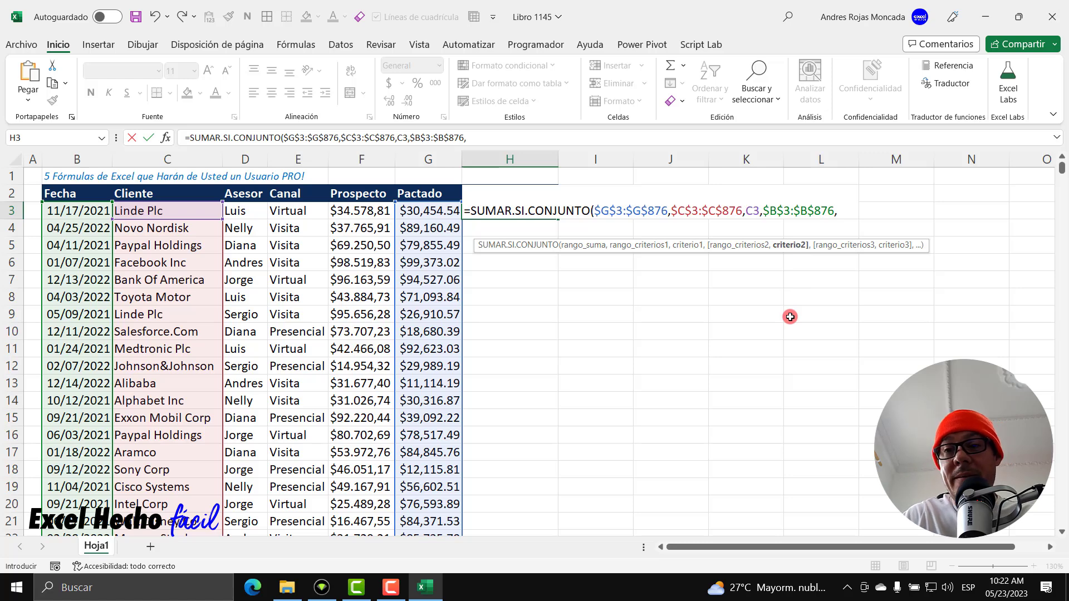
{"action": "type", "text": "fin"}
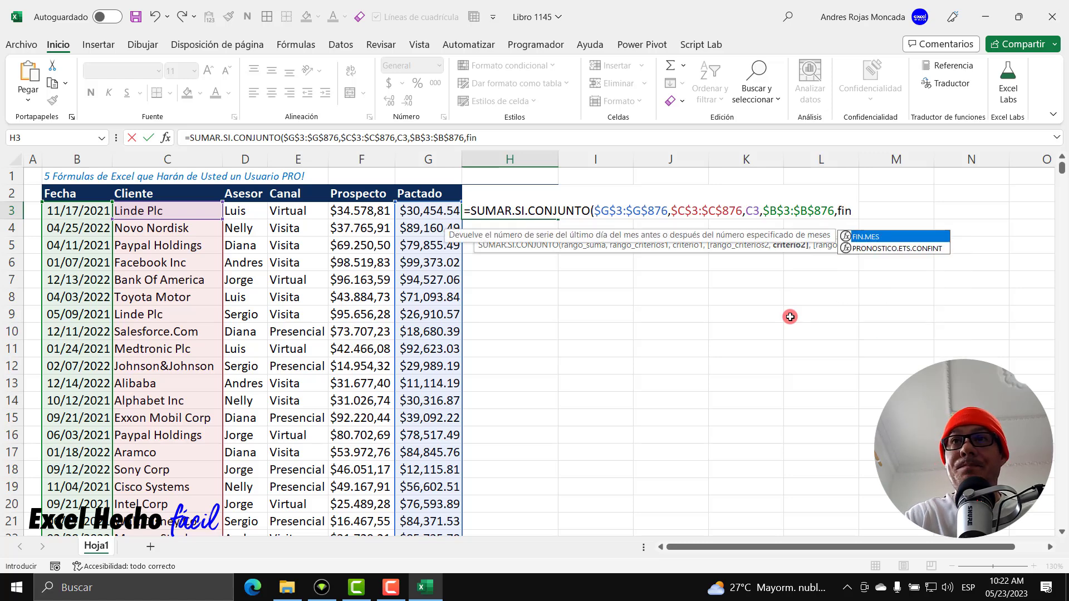
{"action": "key", "text": "Tab"}
{"action": "key", "text": "BackSpace"}
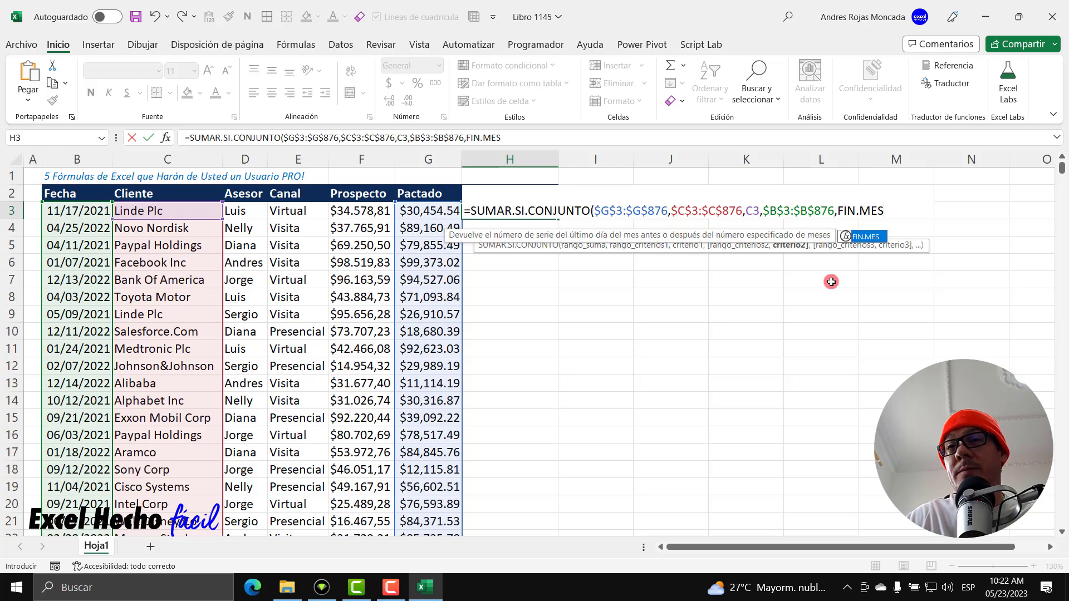
{"action": "type", "text": "("}
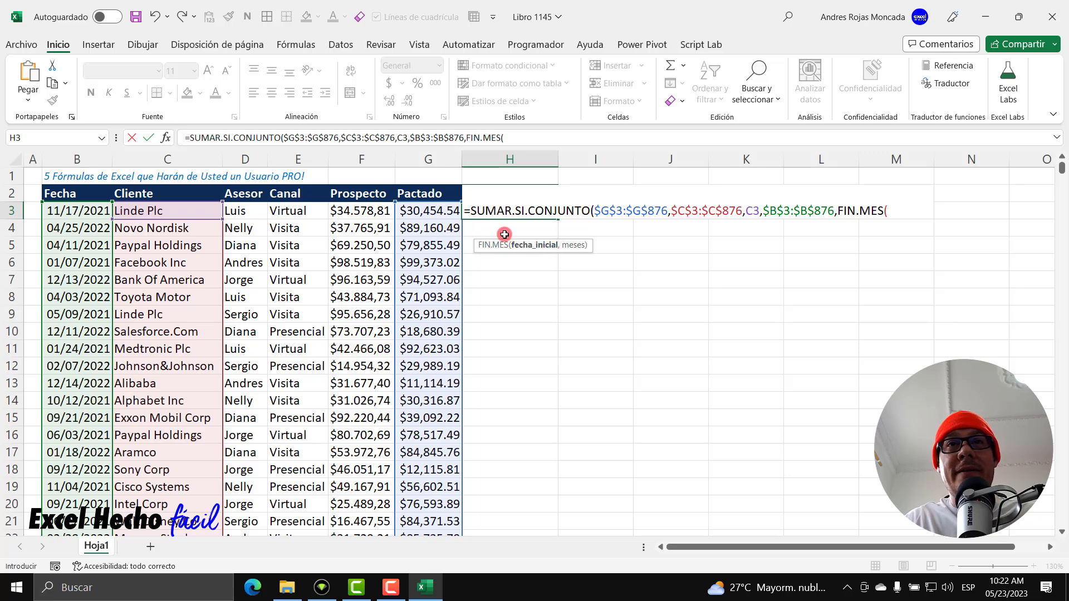
{"action": "left_click", "coordinate": [93, 213]}
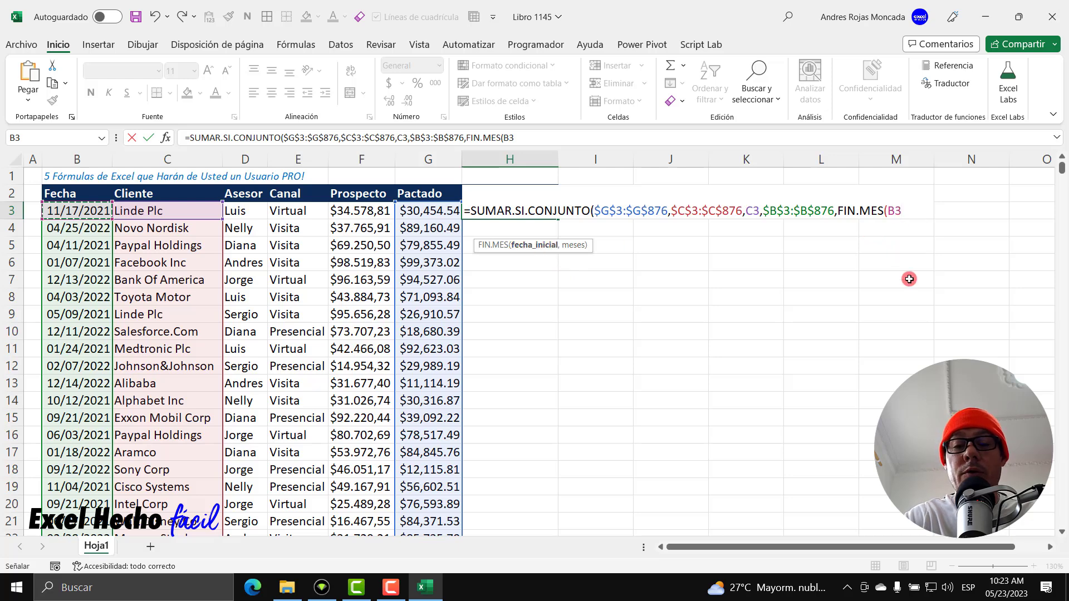
{"action": "type", "text": ","}
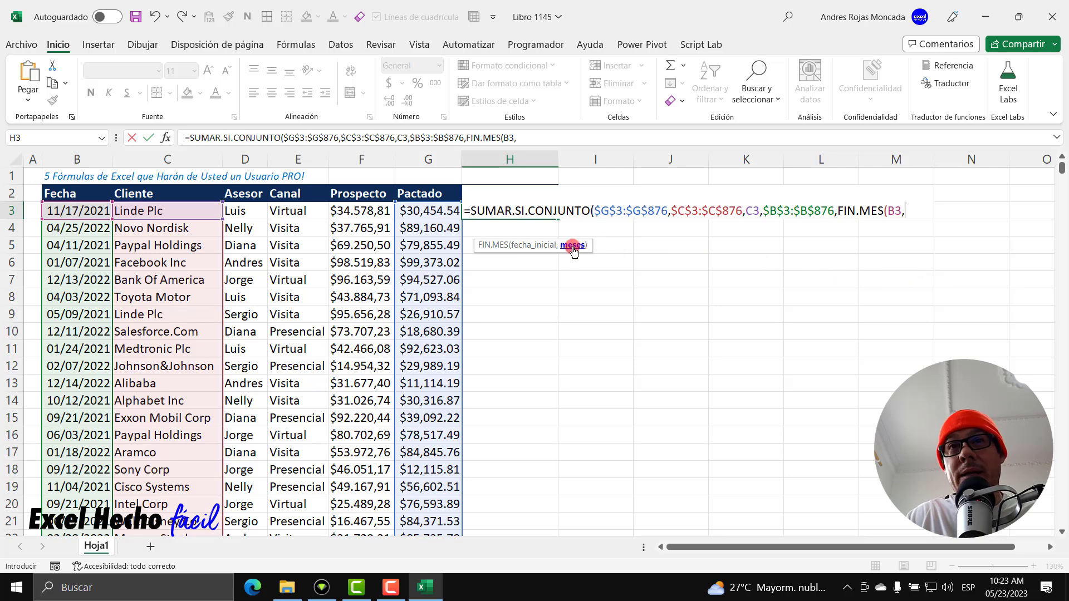
{"action": "type", "text": "-1)"}
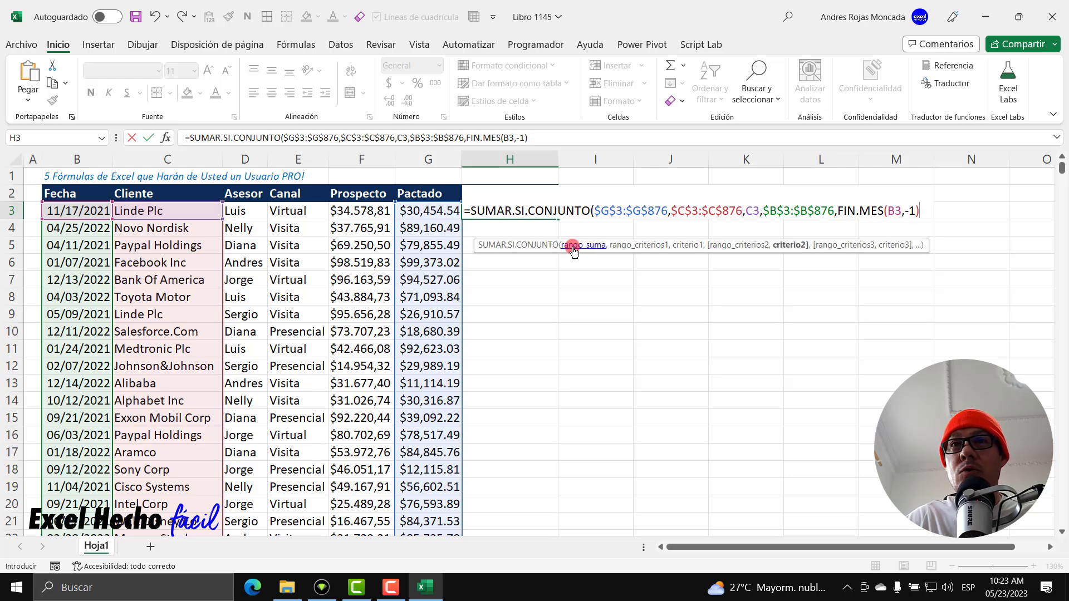
{"action": "left_click_drag", "start_coordinate": [838, 211], "coordinate": [925, 211]}
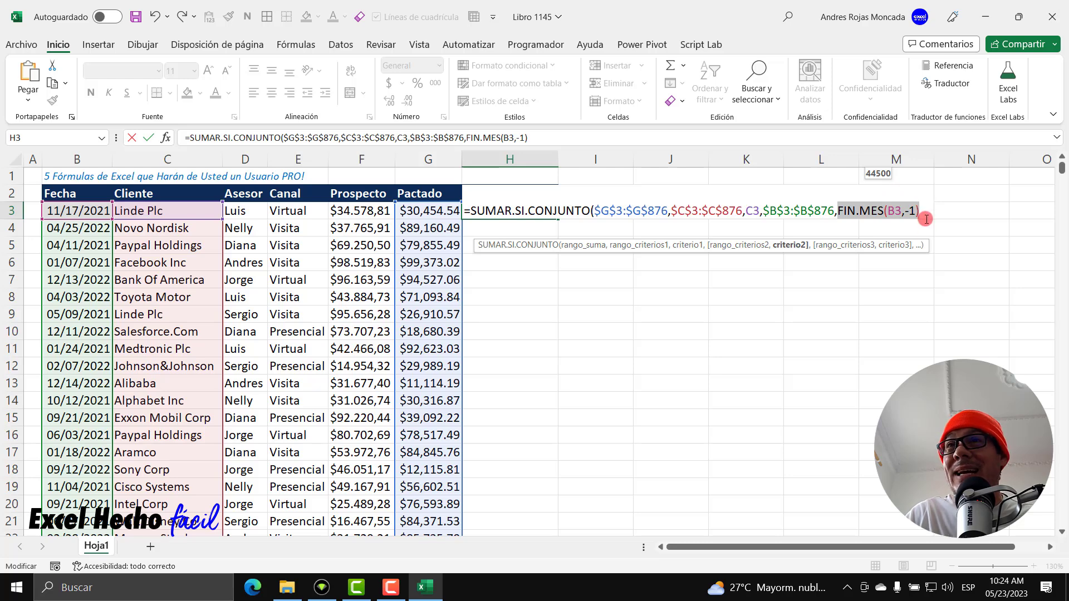
Wrap FIN.MES(B3,-1) in a TEXTO function with the format "mm/dd/yyyy" to display it as a date
{"action": "left_click", "coordinate": [838, 210]}
{"action": "type", "text": "TEXTO("}
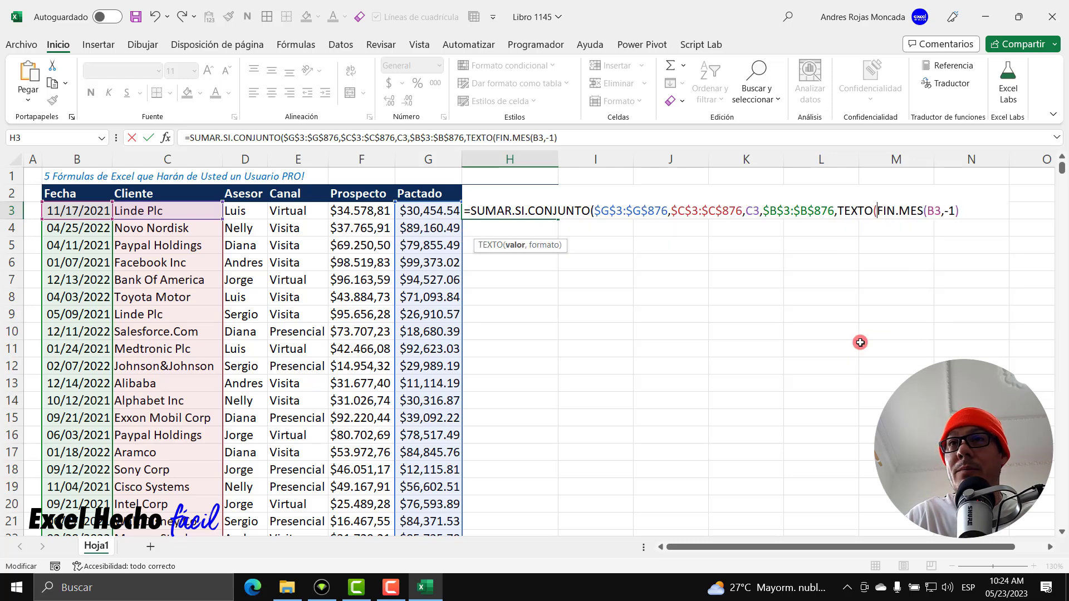
{"action": "left_click_drag", "start_coordinate": [877, 212], "coordinate": [963, 216]}
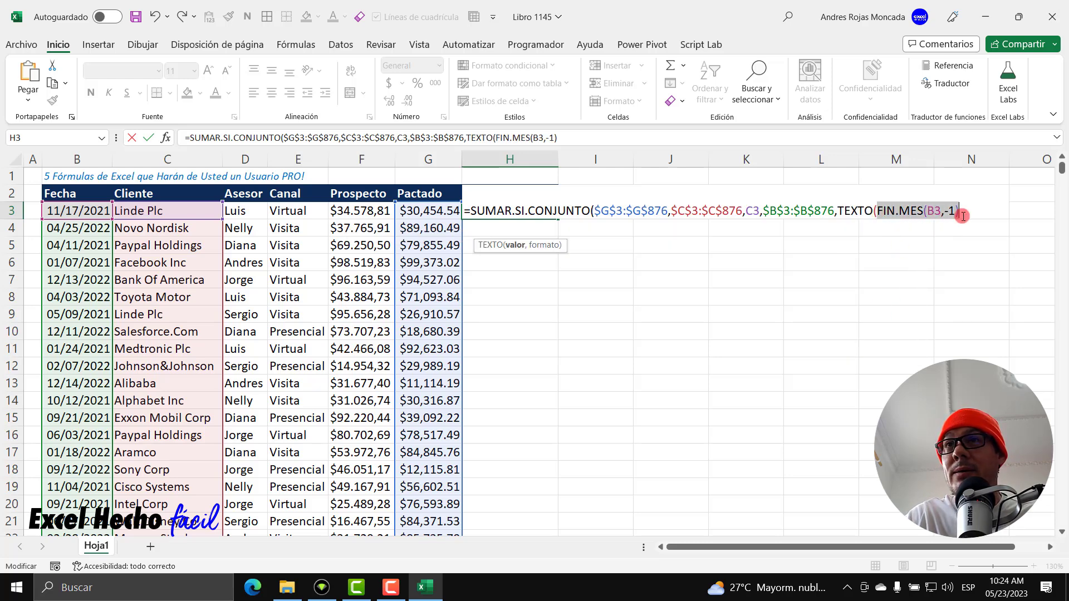
{"action": "key", "text": "F9"}
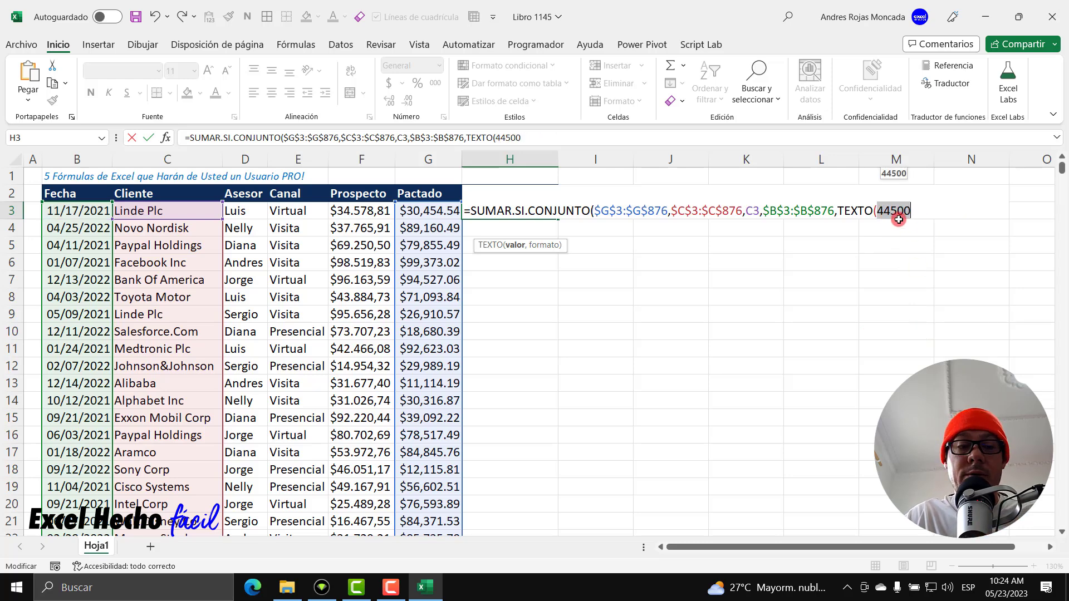
{"action": "key", "text": "ctrl+z"}
{"action": "key", "text": "Right"}
{"action": "type", "text": ","}
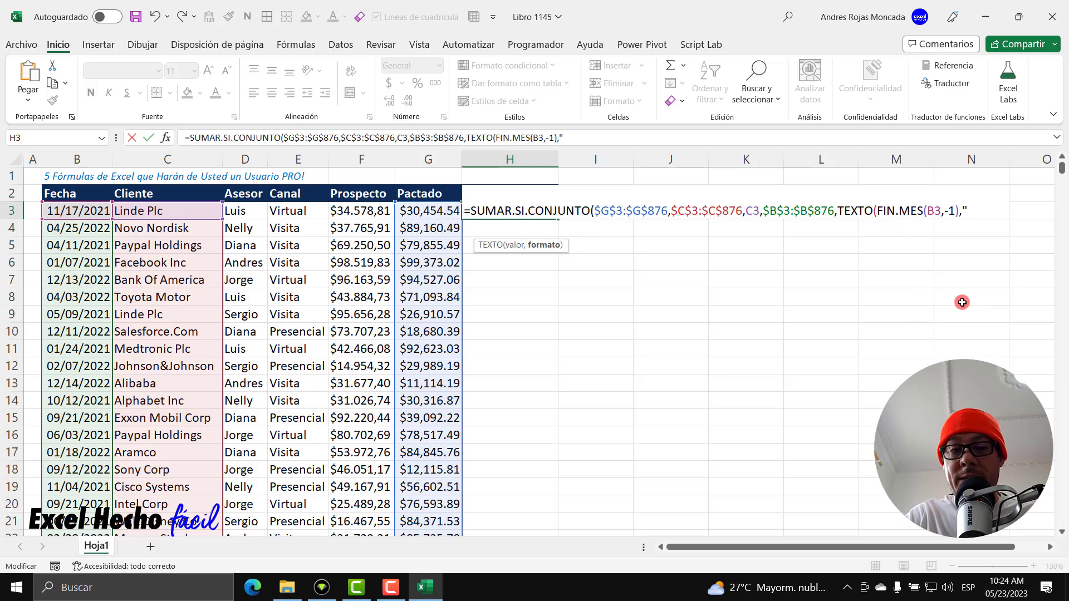
{"action": "type", "text": "\"mm/dd"}
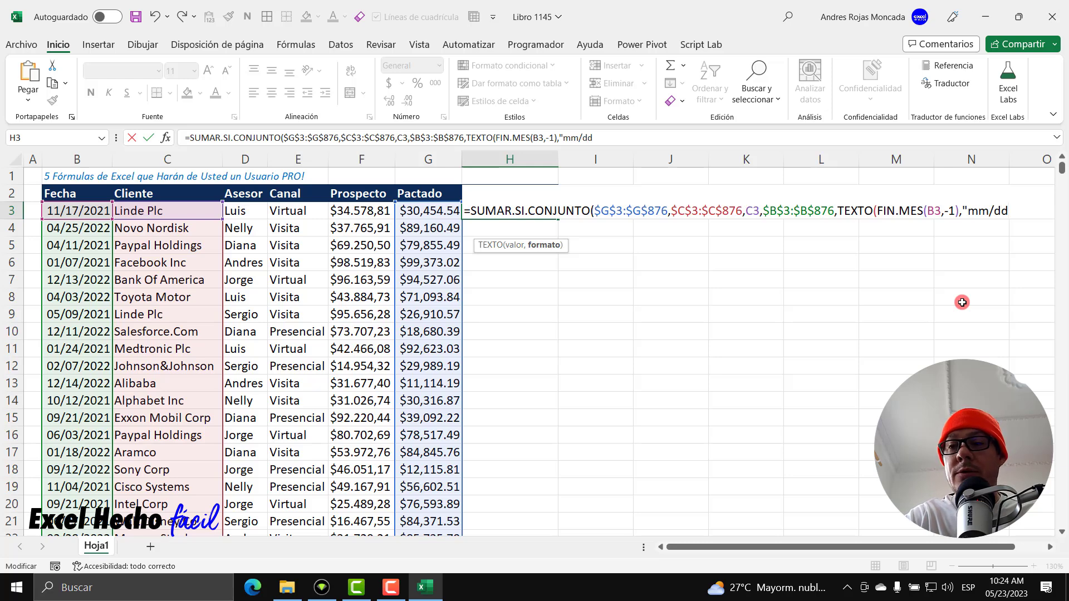
{"action": "type", "text": "/yyy"}
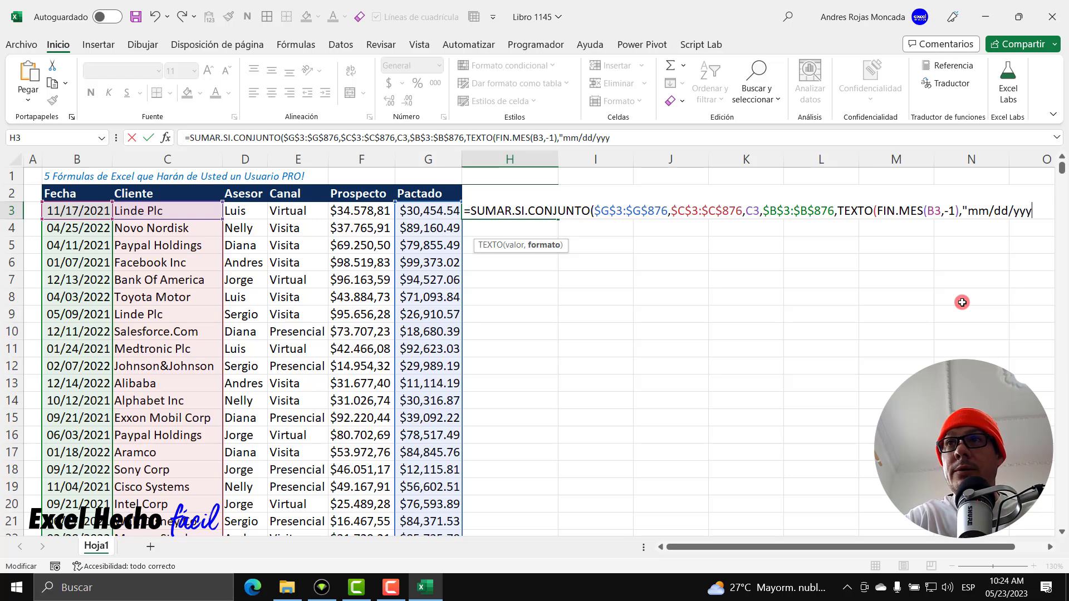
{"action": "type", "text": "y\")"}
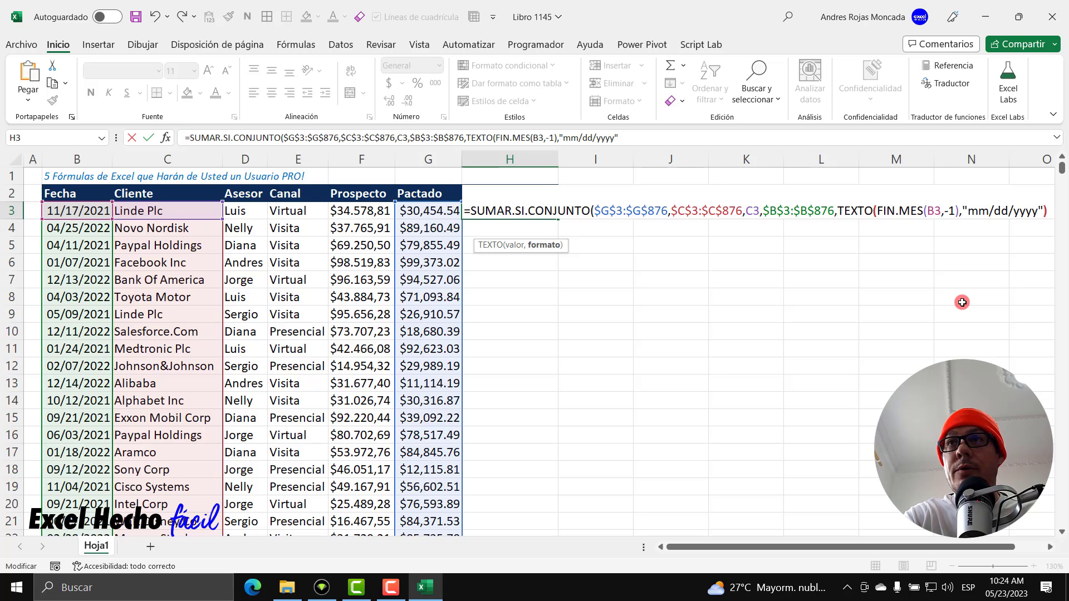
Evaluate the whole TEXTO expression in place to check its date, and restore the formula
{"action": "left_click_drag", "start_coordinate": [838, 212], "coordinate": [1053, 215]}
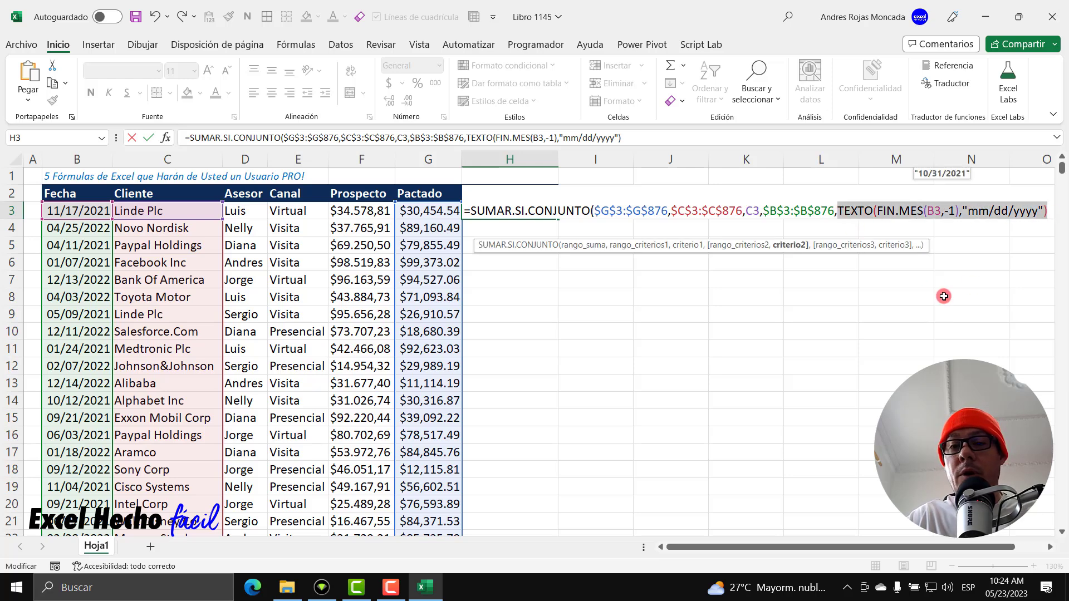
{"action": "key", "text": "F9"}
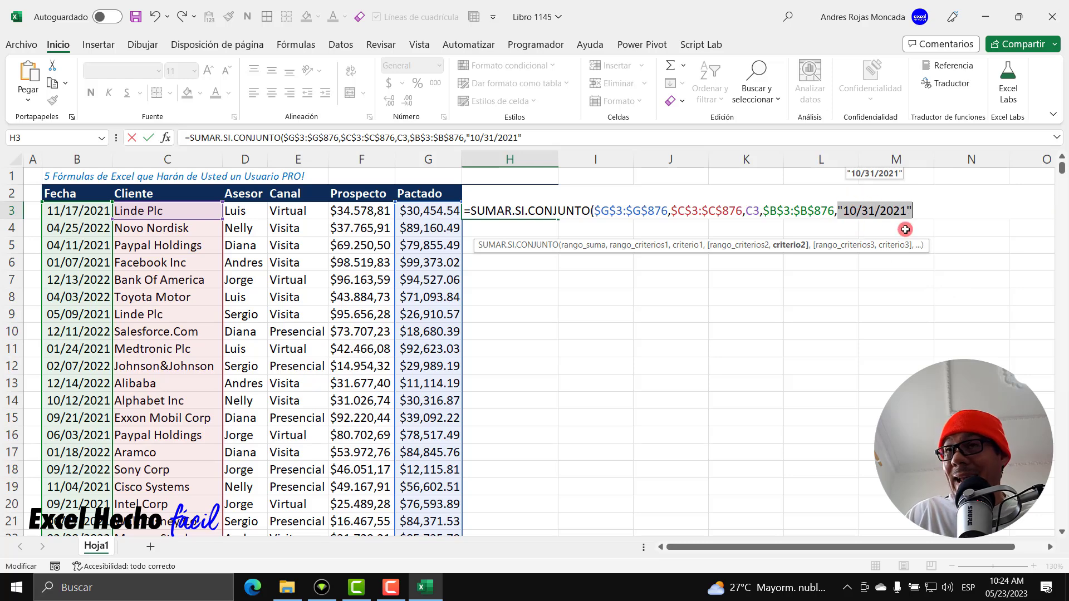
{"action": "key", "text": "ctrl+z"}
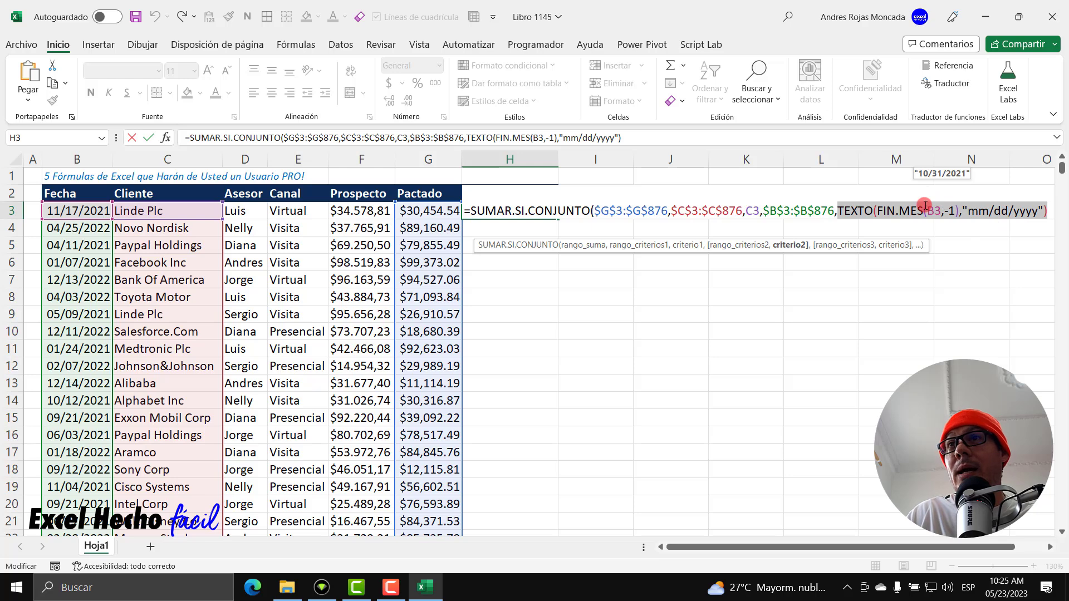
Add +1 to FIN.MES(B3,-1) inside the TEXTO function to get the first day of the month
{"action": "left_click", "coordinate": [960, 210]}
{"action": "type", "text": "+1"}
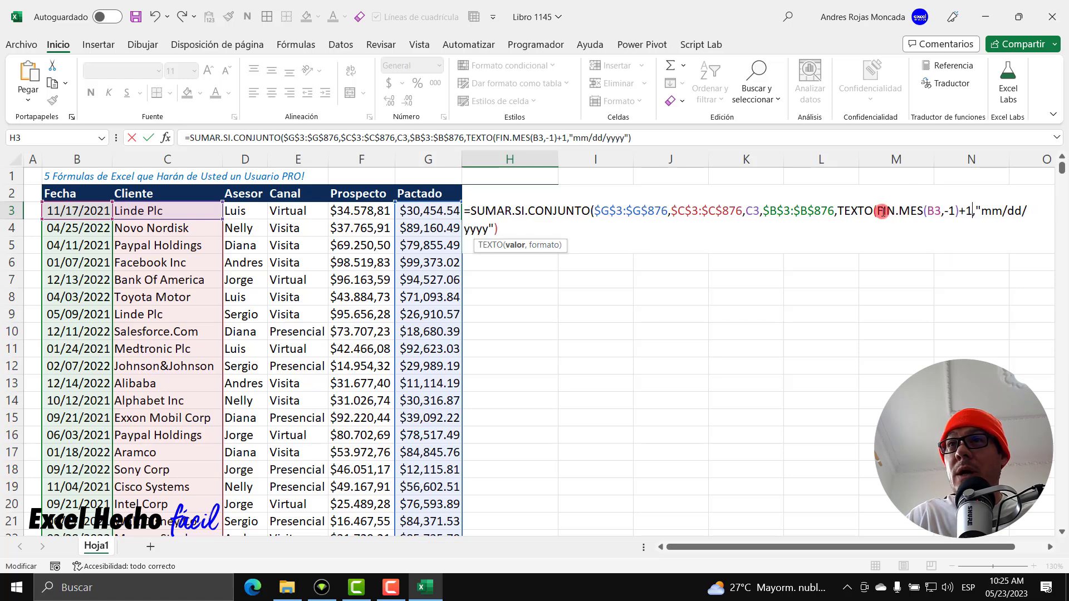
{"action": "left_click_drag", "start_coordinate": [878, 211], "coordinate": [969, 211]}
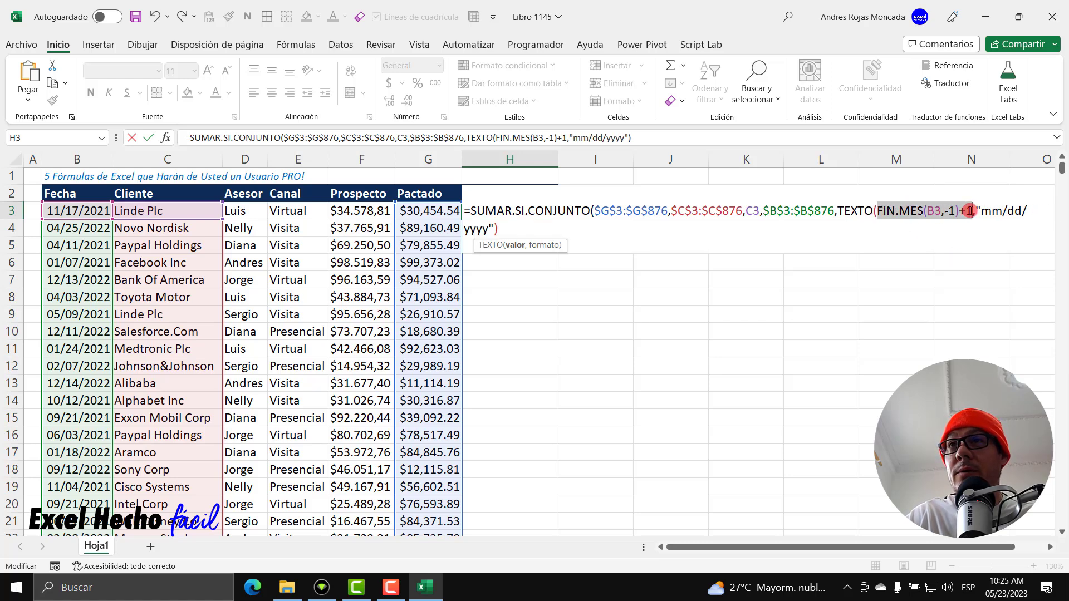
Evaluate the TEXTO expression with the added day to check the resulting date, and restore the formula
{"action": "left_click", "coordinate": [840, 212]}
{"action": "key", "text": "ctrl+shift+End"}
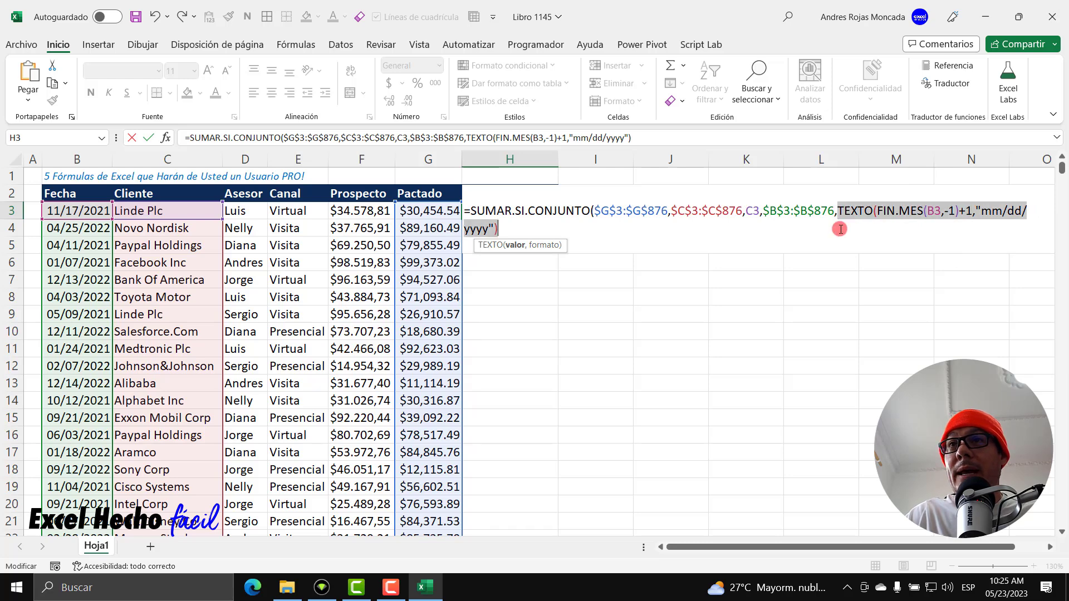
{"action": "key", "text": "F9"}
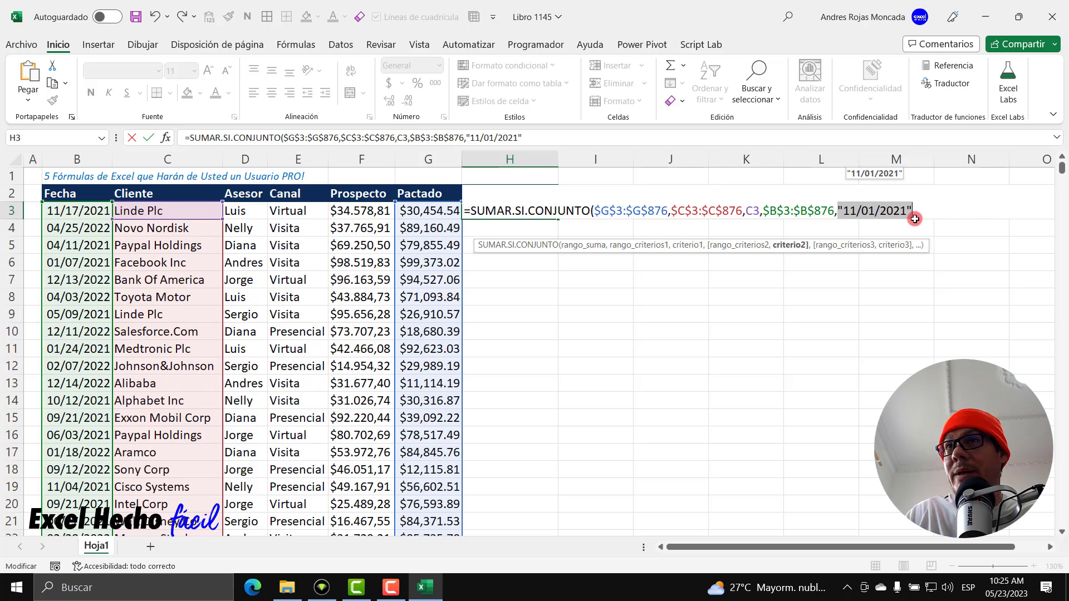
{"action": "type", "text": "TEXTO(FIN.MES(B3,-1)+1,\"mm/dd/yyyy\")"}
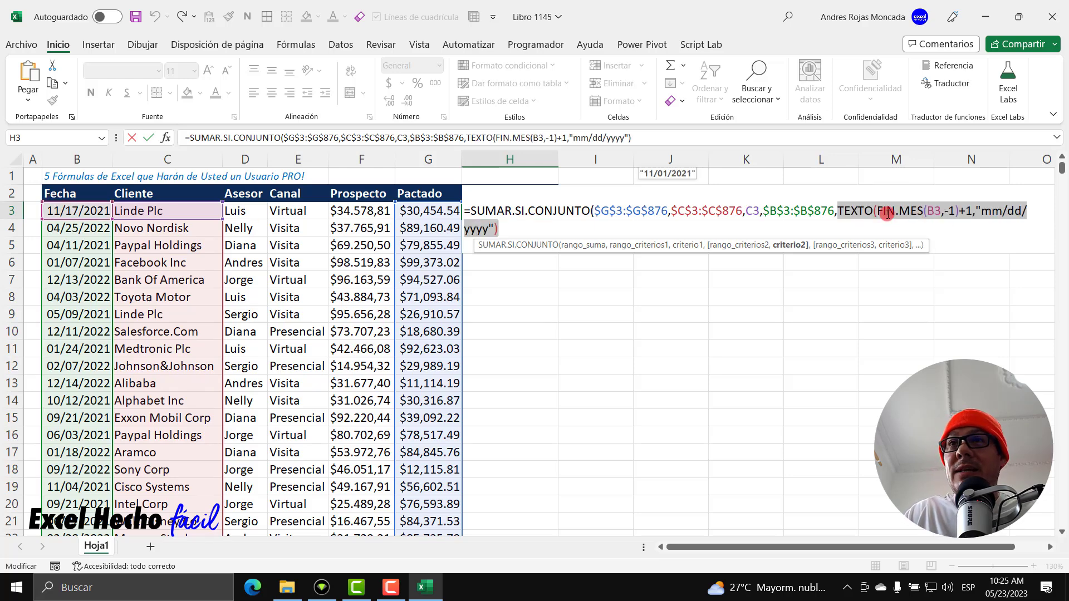
Remove the TEXTO function and its "mm/dd/yyyy" format from around FIN.MES(B3,-1)+1
{"action": "left_click_drag", "start_coordinate": [880, 211], "coordinate": [837, 207]}
{"action": "key", "text": "Delete"}
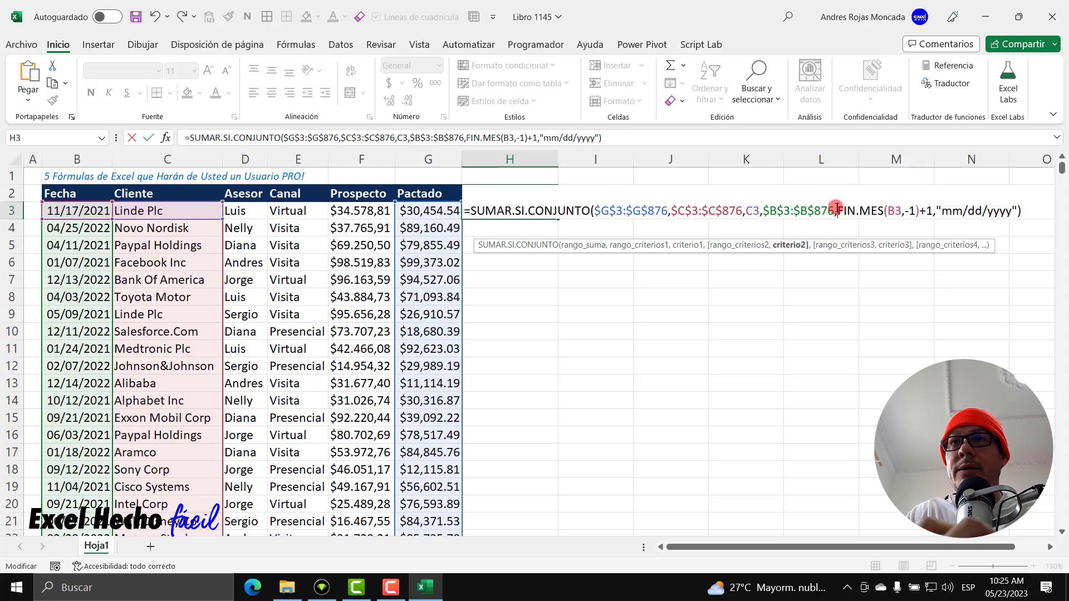
{"action": "left_click", "coordinate": [932, 211]}
{"action": "left_click_drag", "start_coordinate": [931, 212], "coordinate": [1031, 210]}
{"action": "key", "text": "Delete"}
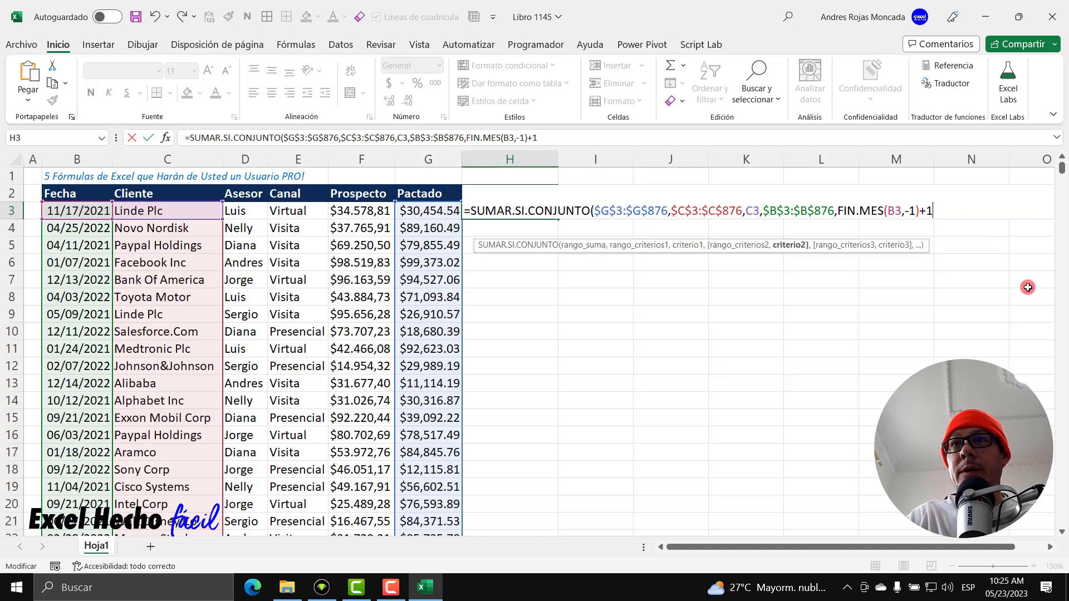
Prefix the second criterion FIN.MES(B3,-1)+1 with the operator ">="& in the SUMAR.SI.CONJUNTO formula
{"action": "left_click", "coordinate": [838, 211]}
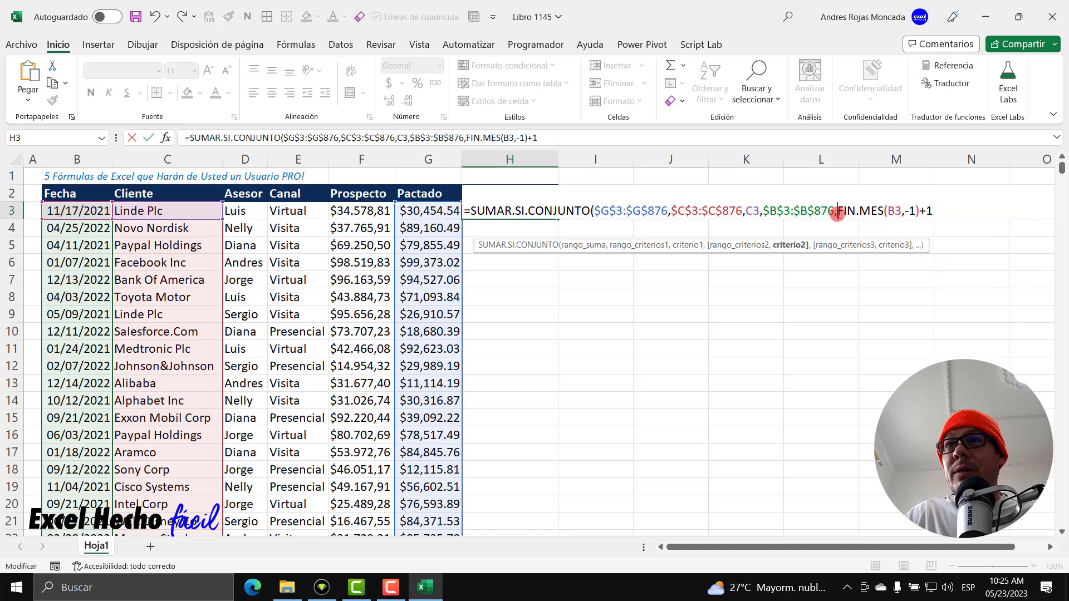
{"action": "key", "text": "shift+End"}
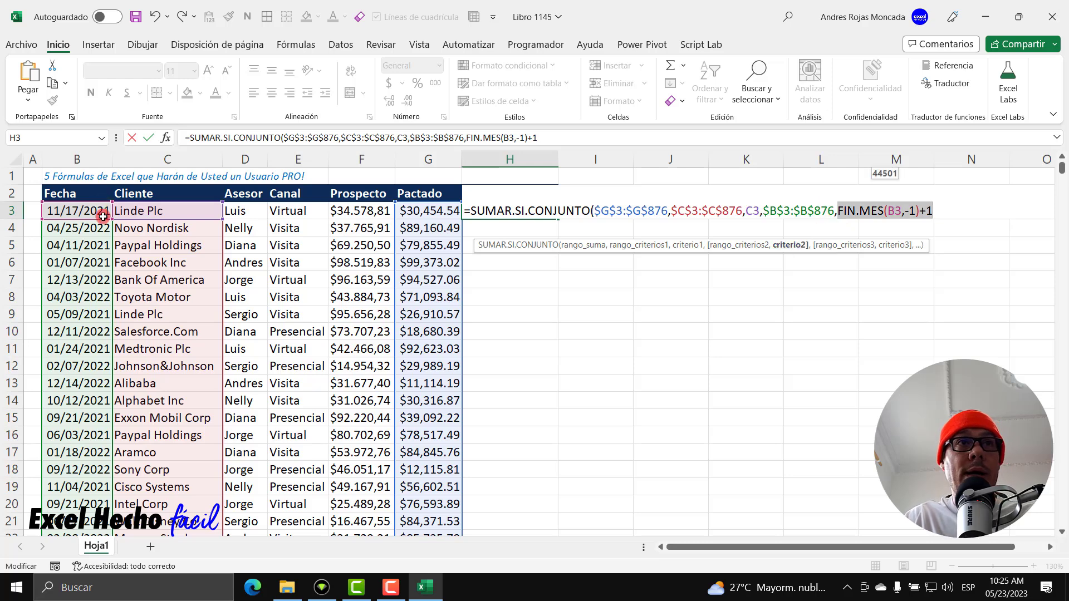
{"action": "left_click", "coordinate": [838, 213]}
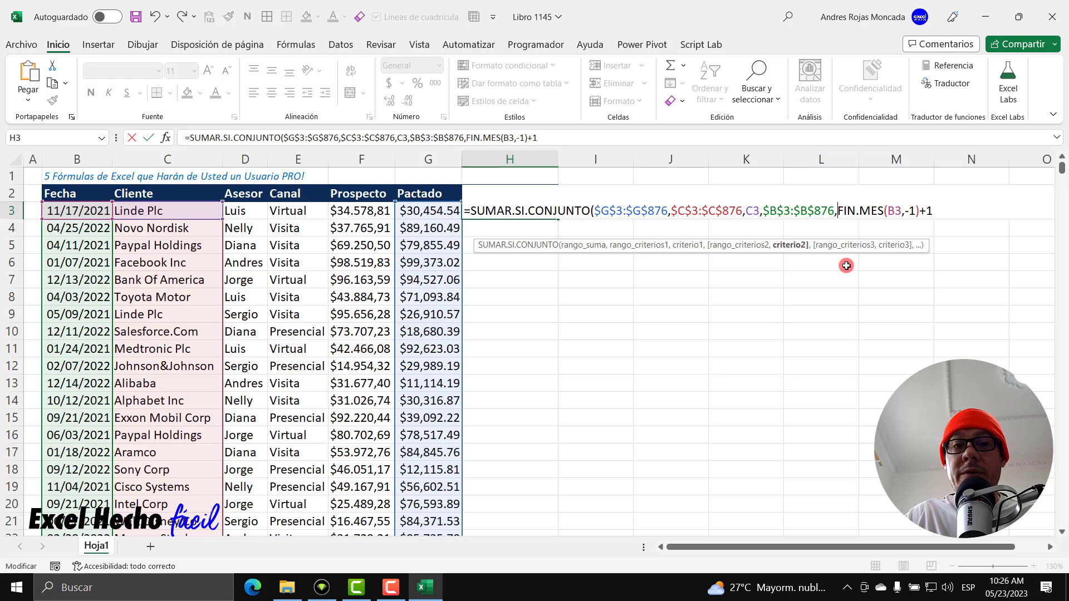
{"action": "type", "text": "\">="}
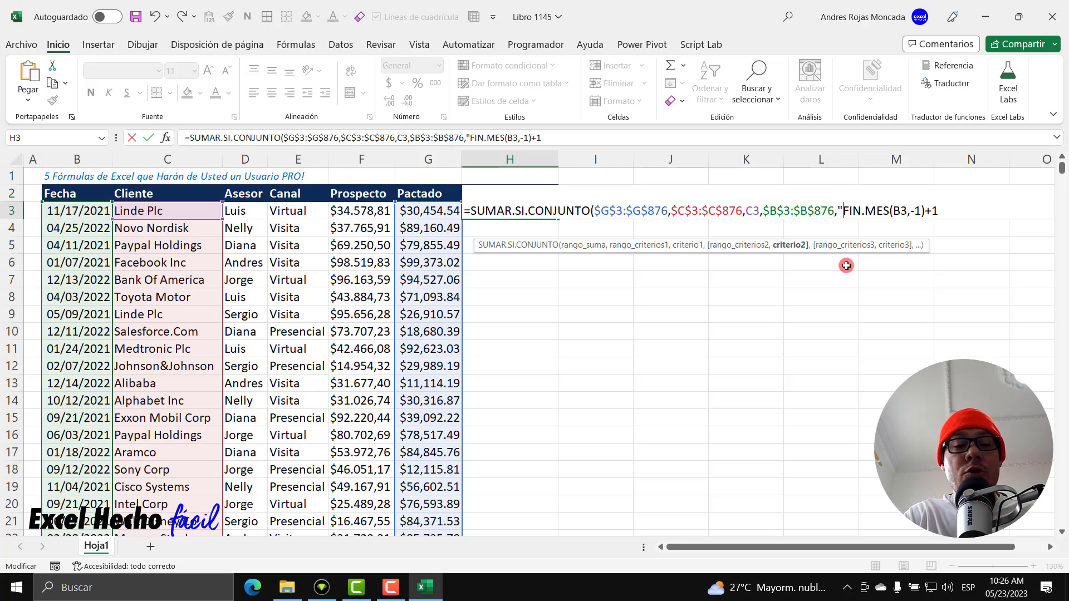
{"action": "type", "text": "\""}
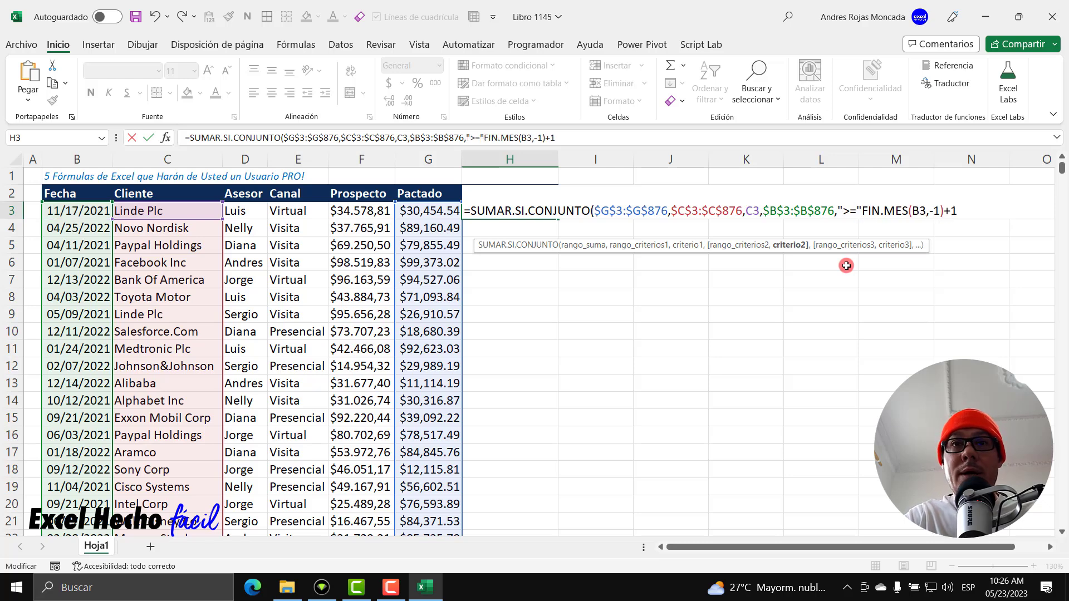
{"action": "type", "text": "&"}
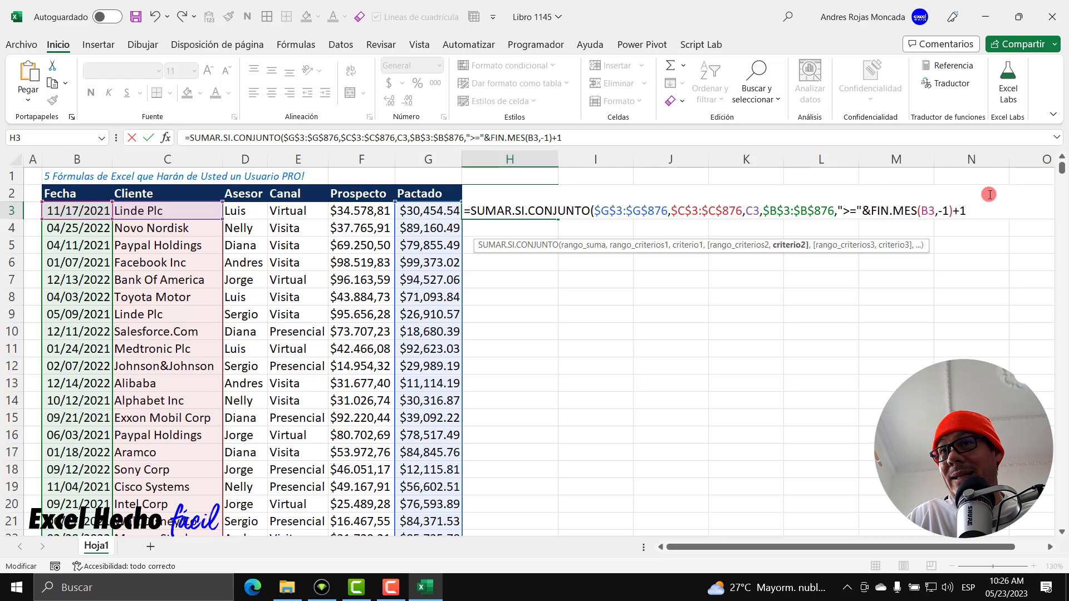
Add the Fecha dates $B$3:$B$876 as the third criteria range after FIN.MES(B3,-1)+1, with absolute references
{"action": "left_click", "coordinate": [977, 210]}
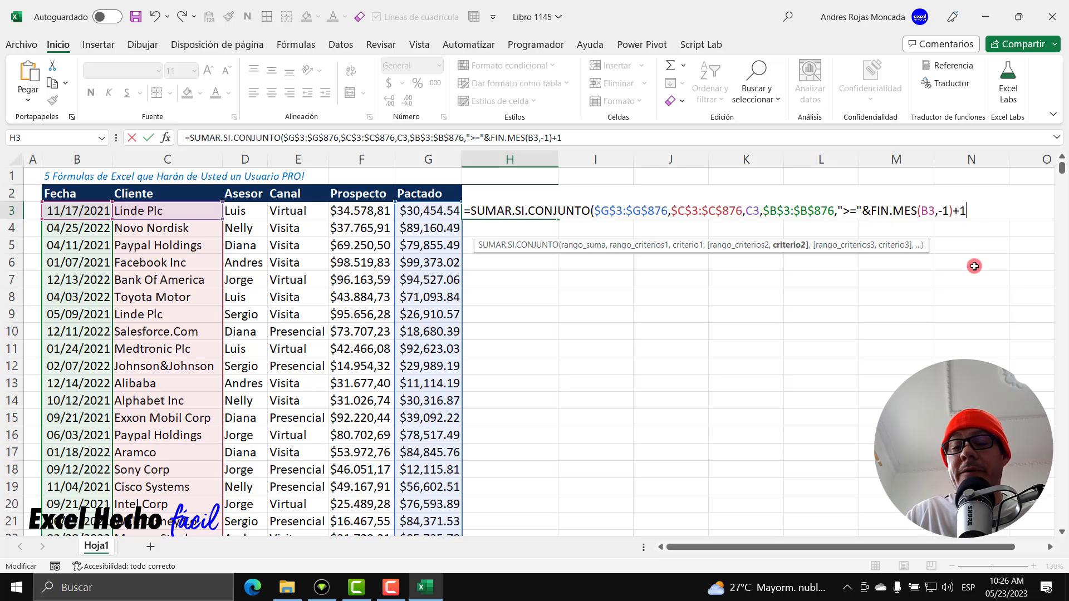
{"action": "type", "text": ","}
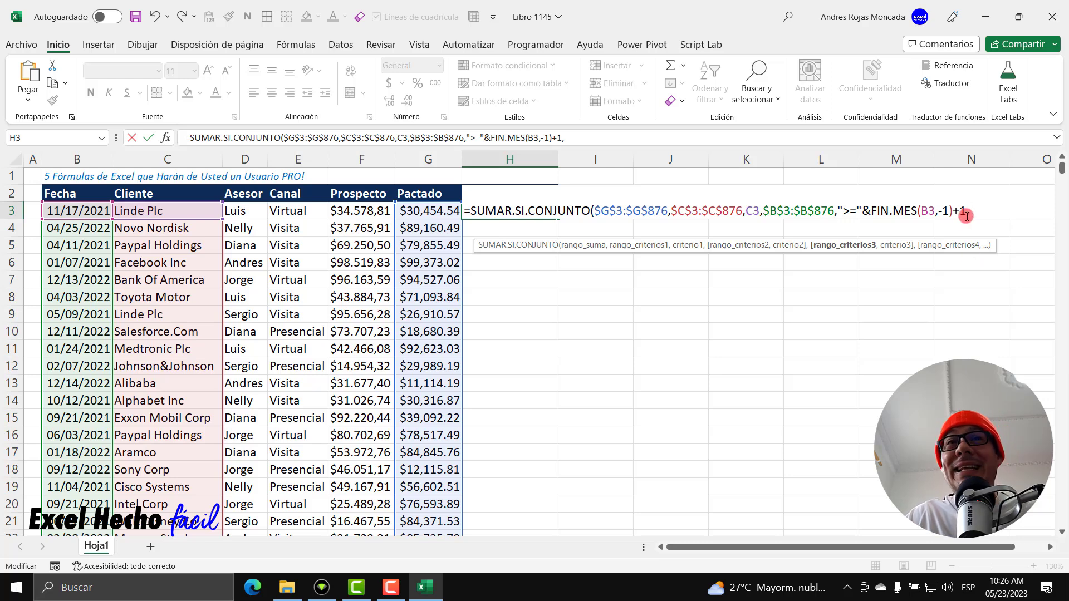
{"action": "left_click", "coordinate": [92, 213]}
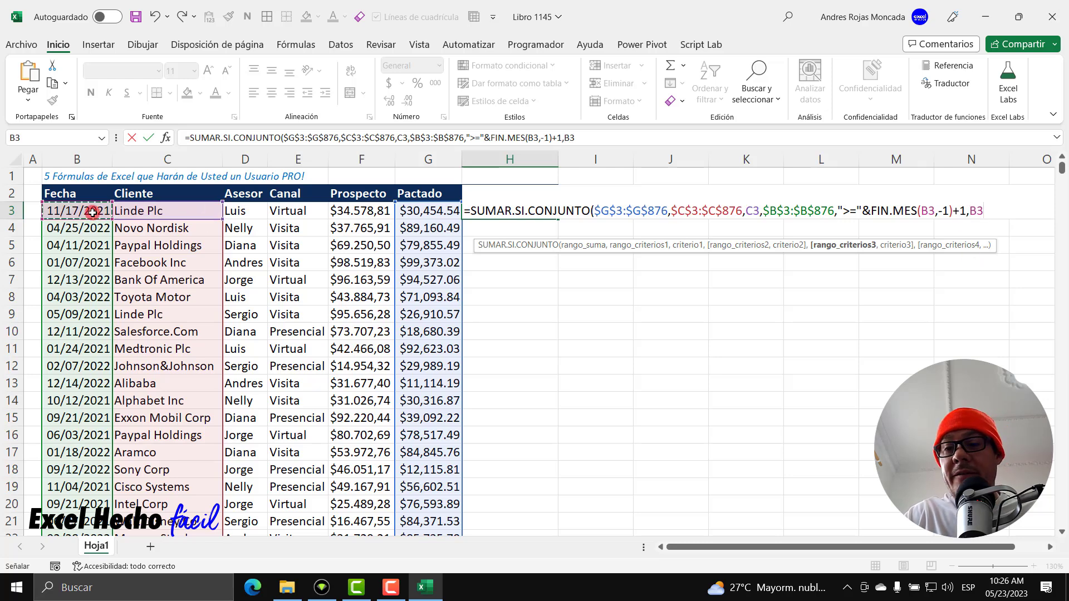
{"action": "key", "text": "ctrl+shift+Down"}
{"action": "key", "text": "ctrl+BackSpace"}
{"action": "key", "text": "F4"}
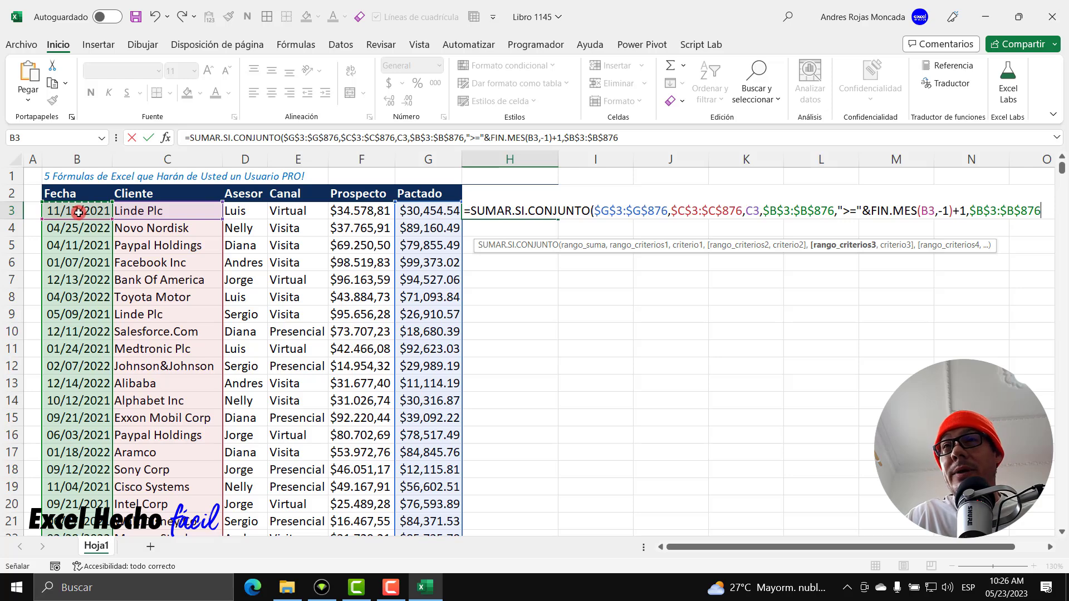
Add "<="&FIN.MES(B3,0) as the third criterion and close the SUMAR.SI.CONJUNTO function
{"action": "type", "text": ",\"<=\"&"}
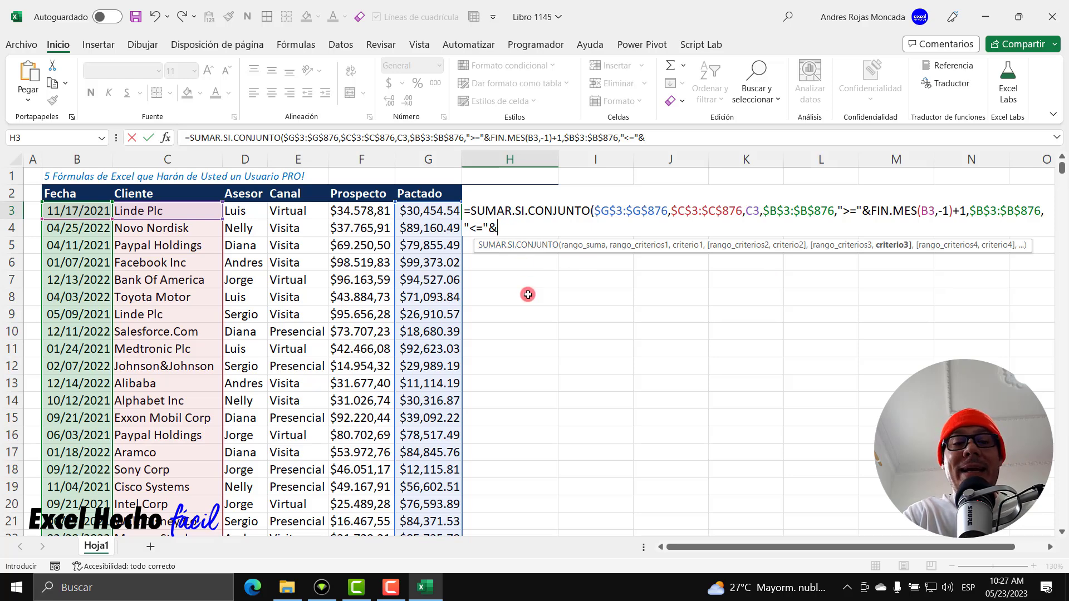
{"action": "type", "text": "FIN.MES("}
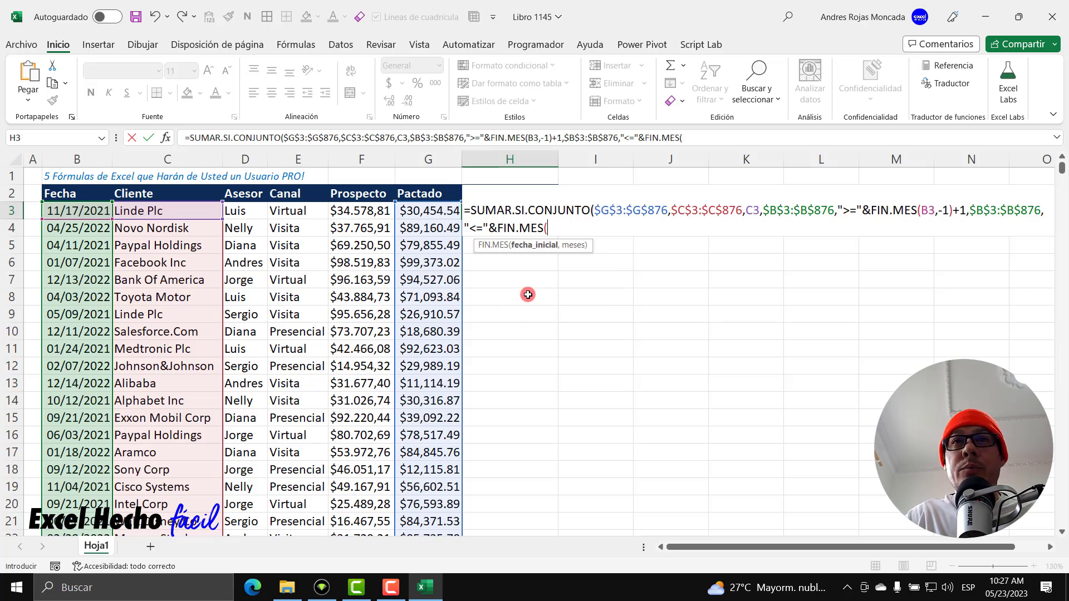
{"action": "left_click", "coordinate": [73, 210]}
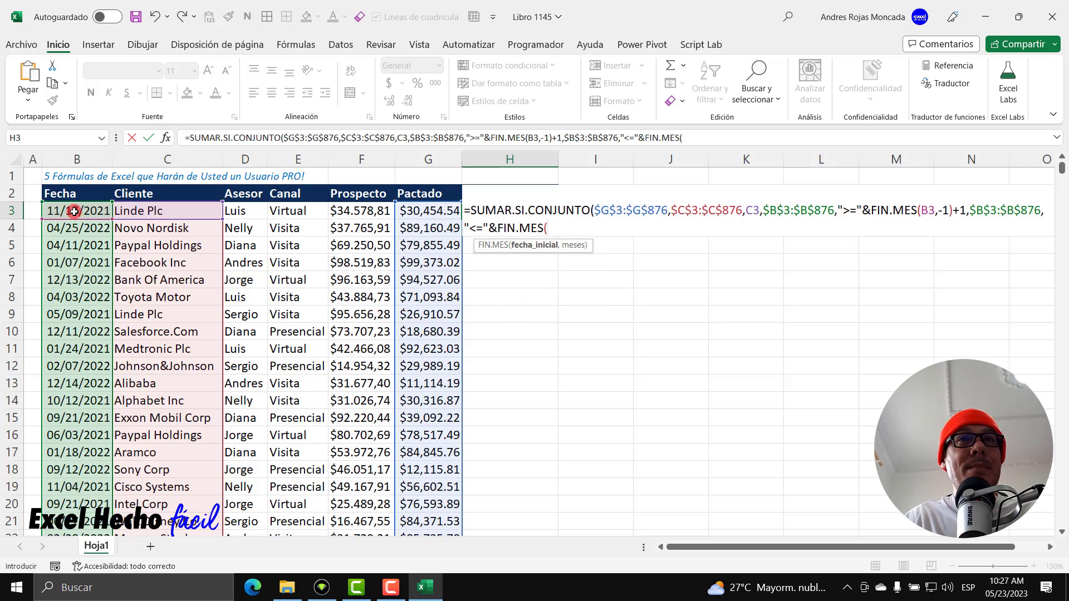
{"action": "type", "text": ","}
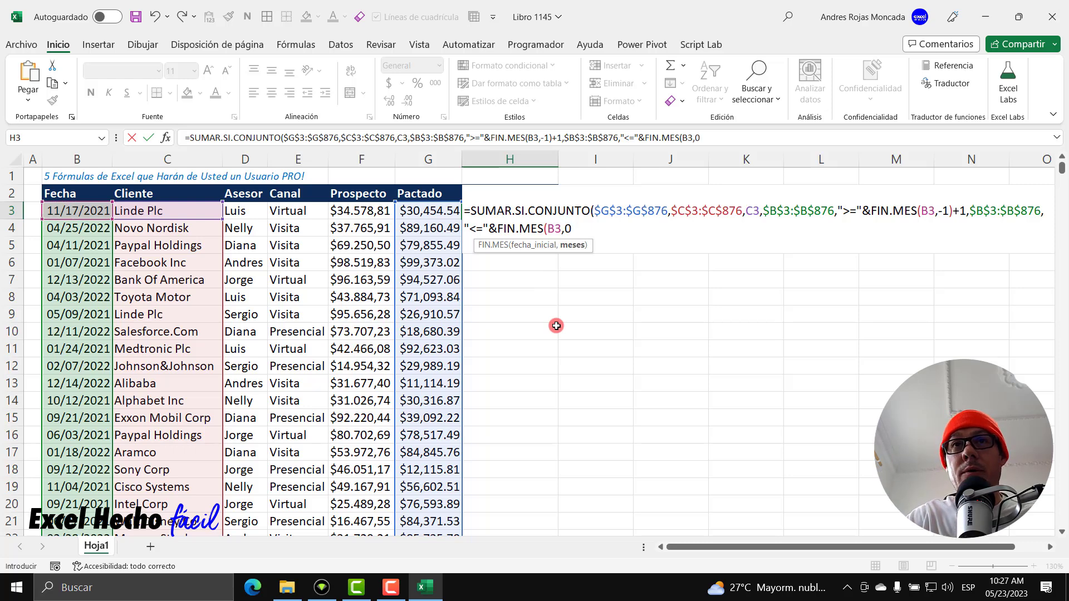
{"action": "type", "text": "0)"}
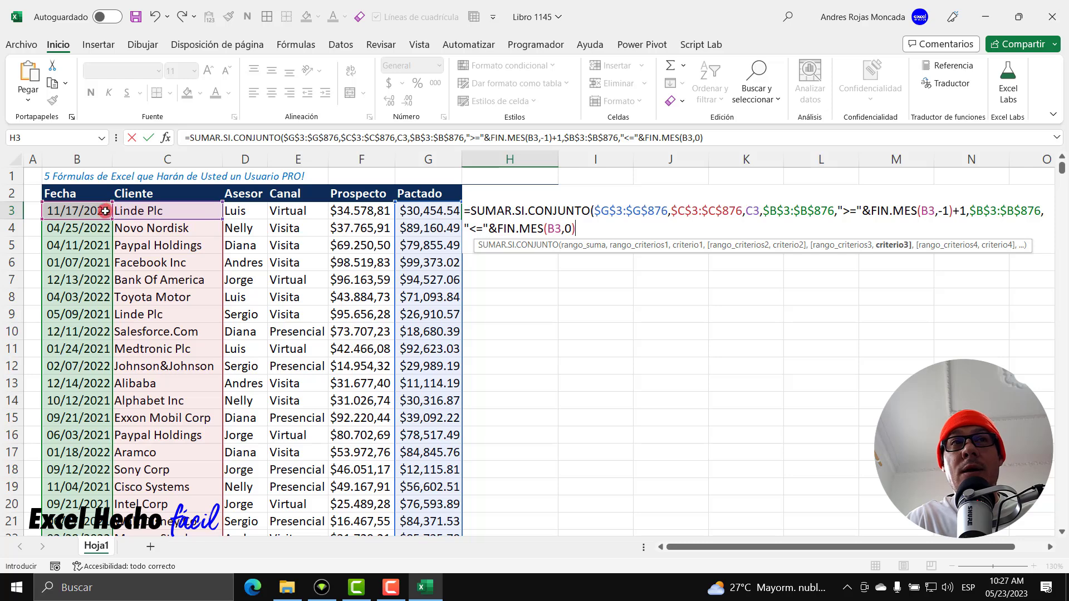
{"action": "double_click", "coordinate": [550, 228]}
{"action": "left_click", "coordinate": [576, 228]}
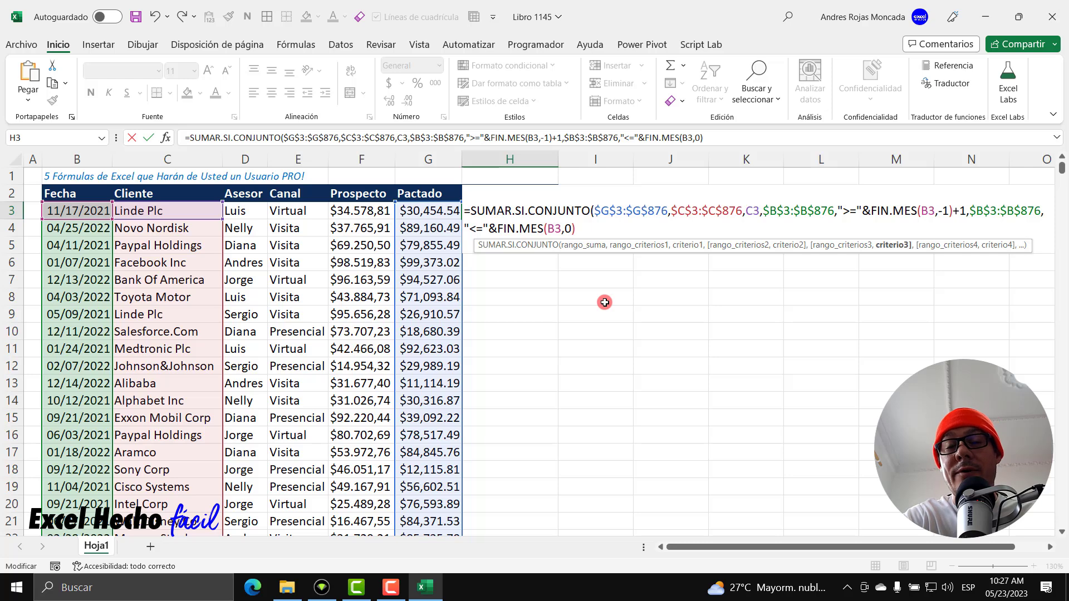
{"action": "type", "text": ")"}
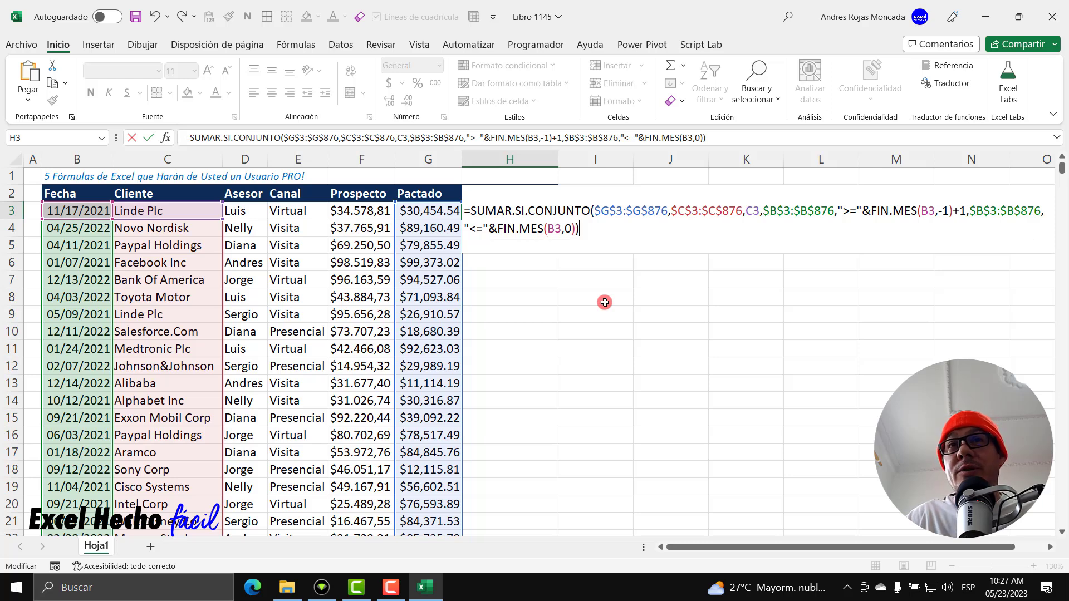
Evaluate the whole SUMAR.SI.CONJUNTO formula in place, restore it, and enter it in H3 as the divisor of G3
{"action": "key", "text": "F9"}
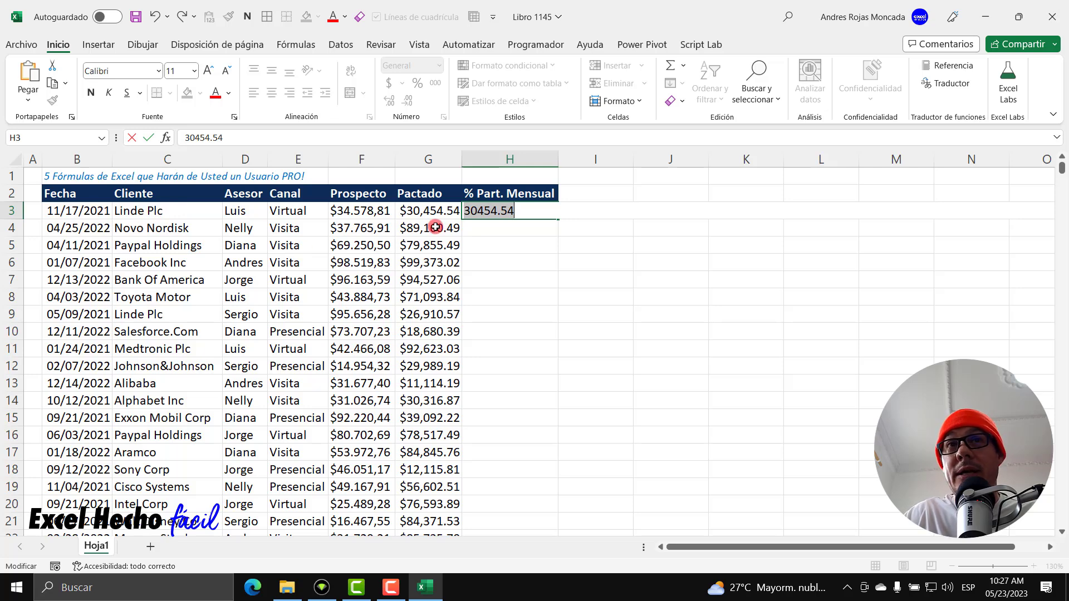
{"action": "key", "text": "ctrl+z"}
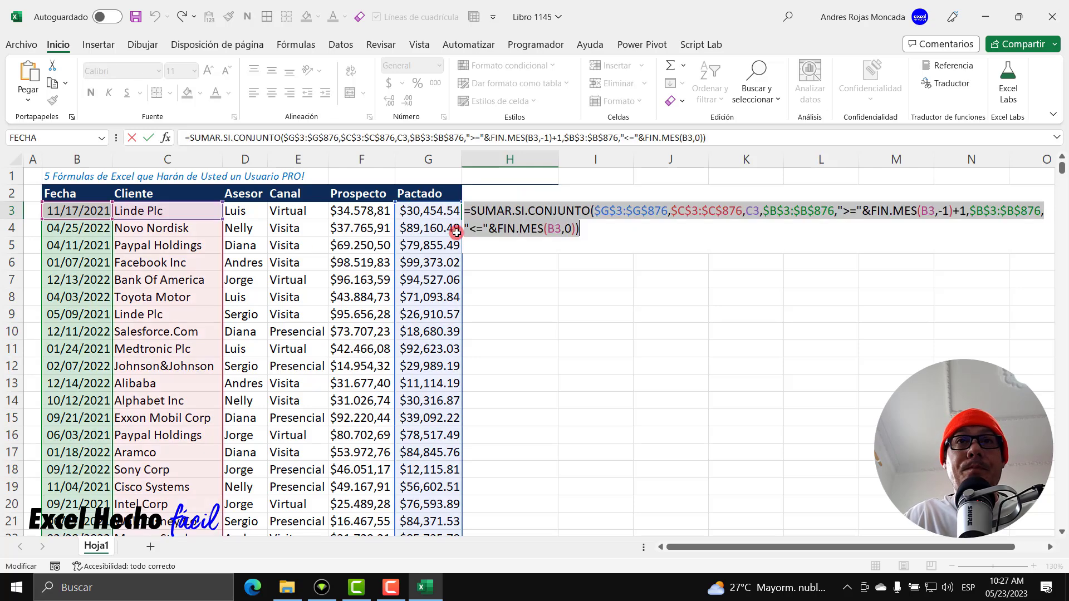
{"action": "left_click", "coordinate": [432, 211]}
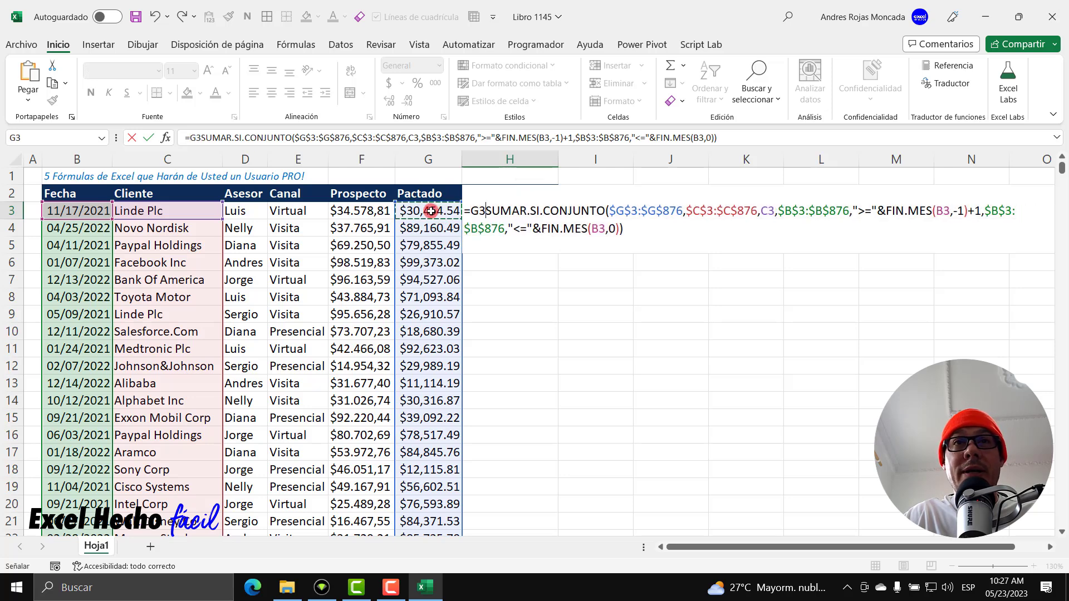
{"action": "type", "text": "/"}
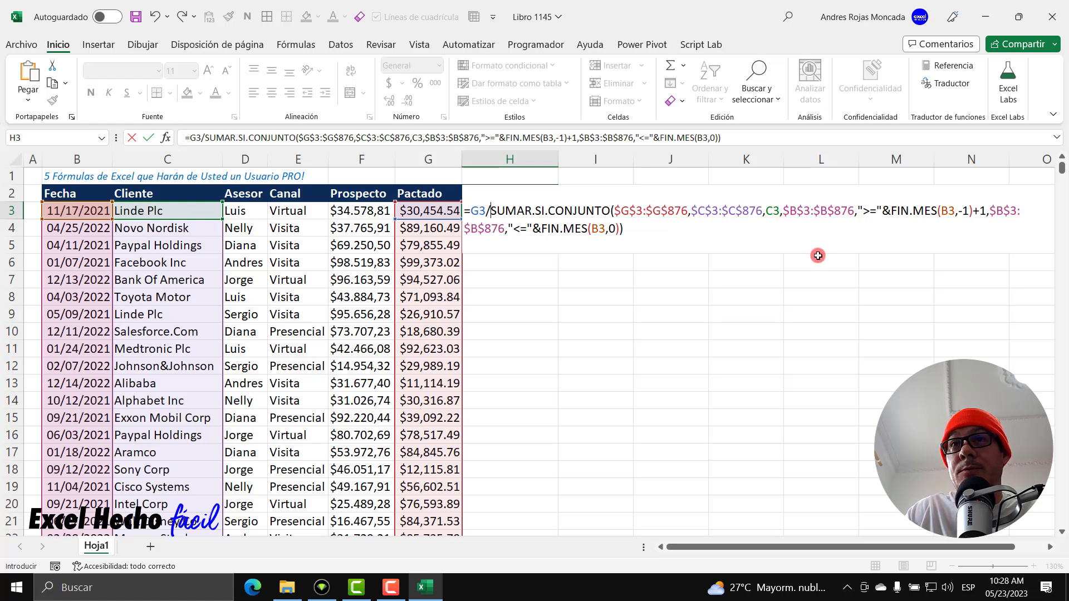
{"action": "left_click", "coordinate": [768, 210]}
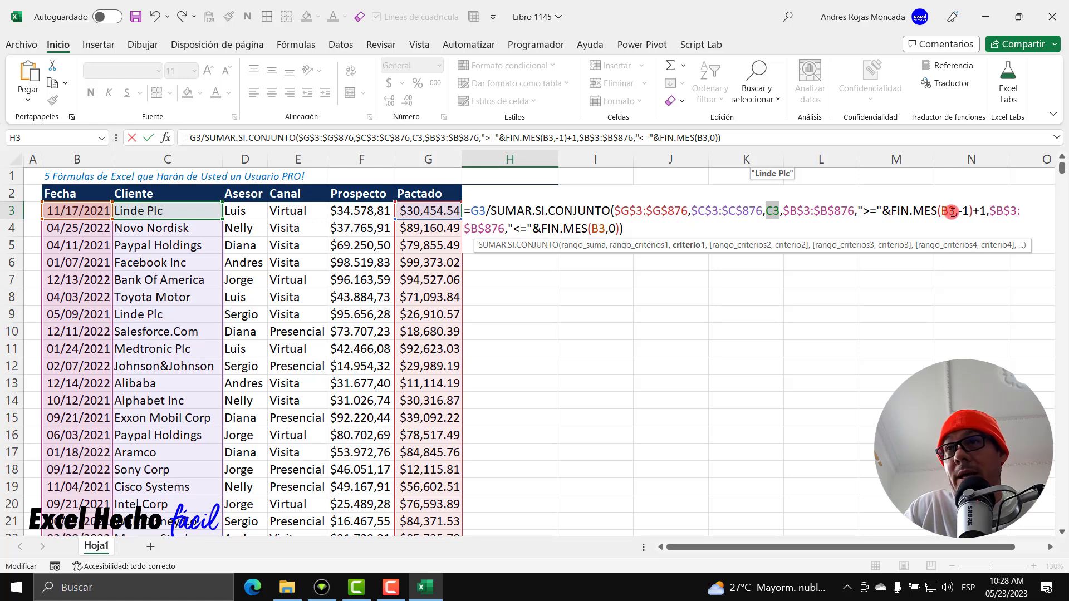
{"action": "left_click", "coordinate": [632, 233]}
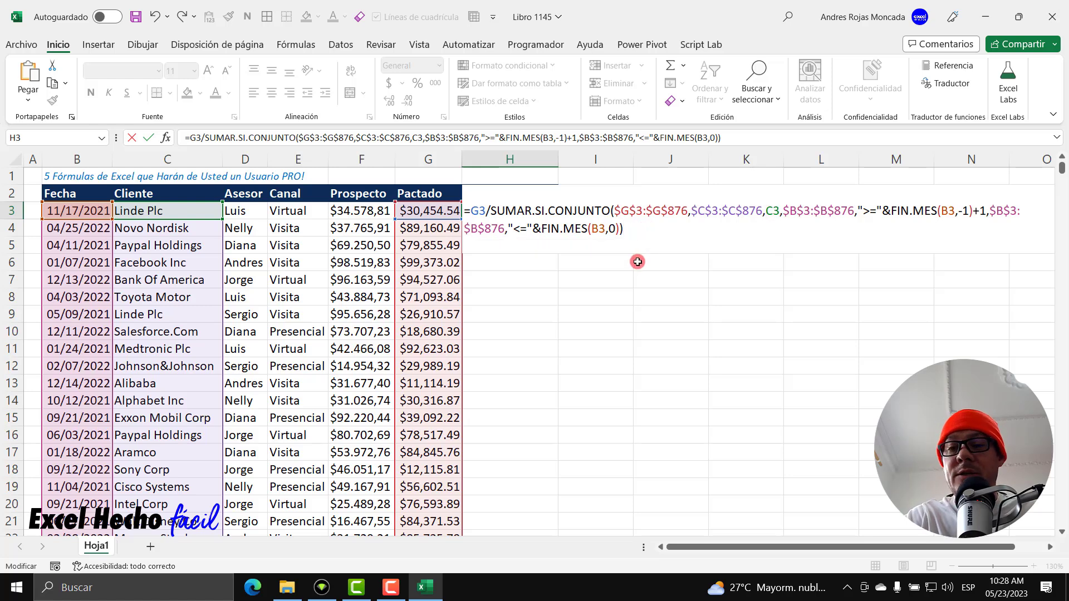
{"action": "key", "text": "Return"}
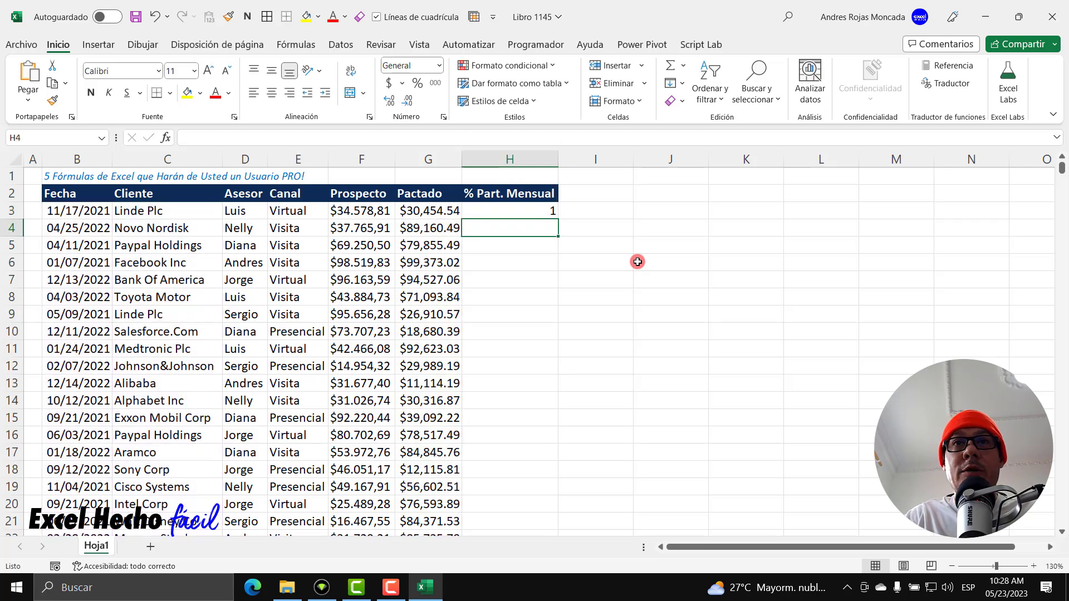
Format H3 as Porcentaje and fill its formula down the whole % Part. Mensual column
{"action": "left_click", "coordinate": [549, 212]}
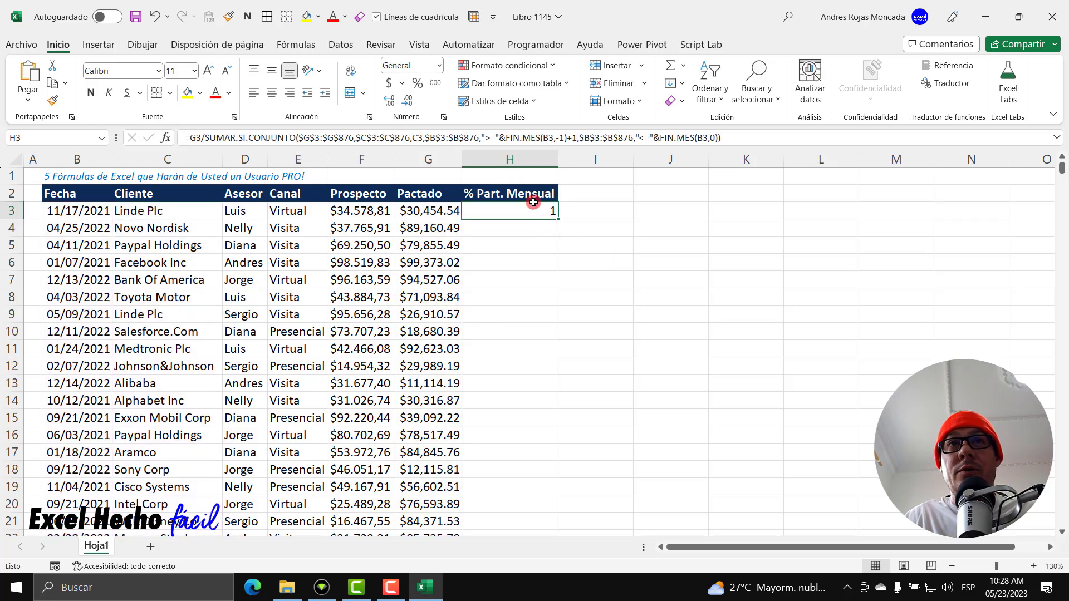
{"action": "left_click", "coordinate": [440, 66]}
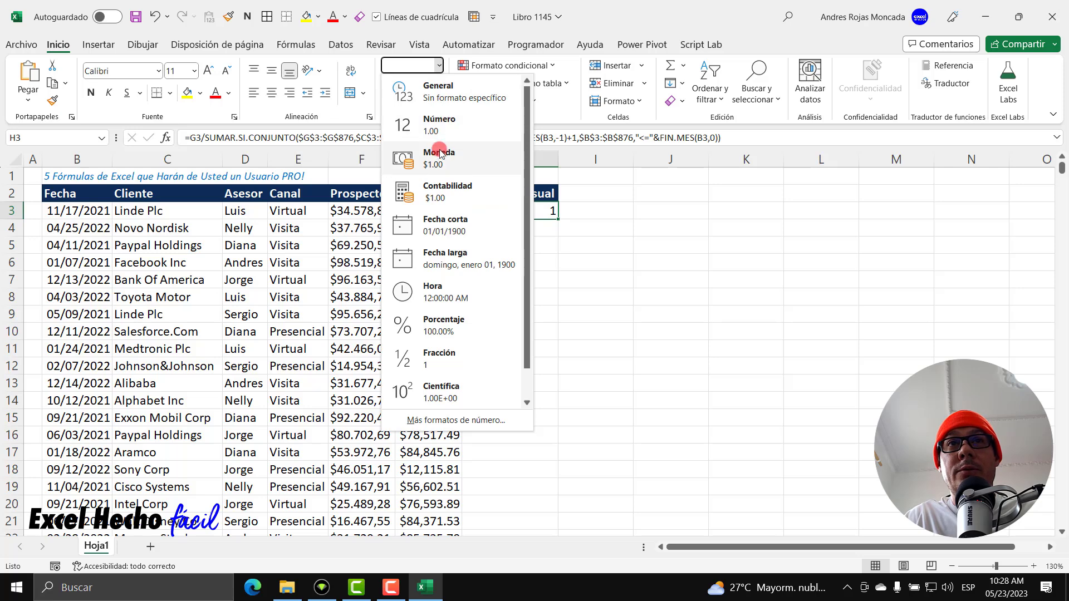
{"action": "left_click", "coordinate": [443, 323]}
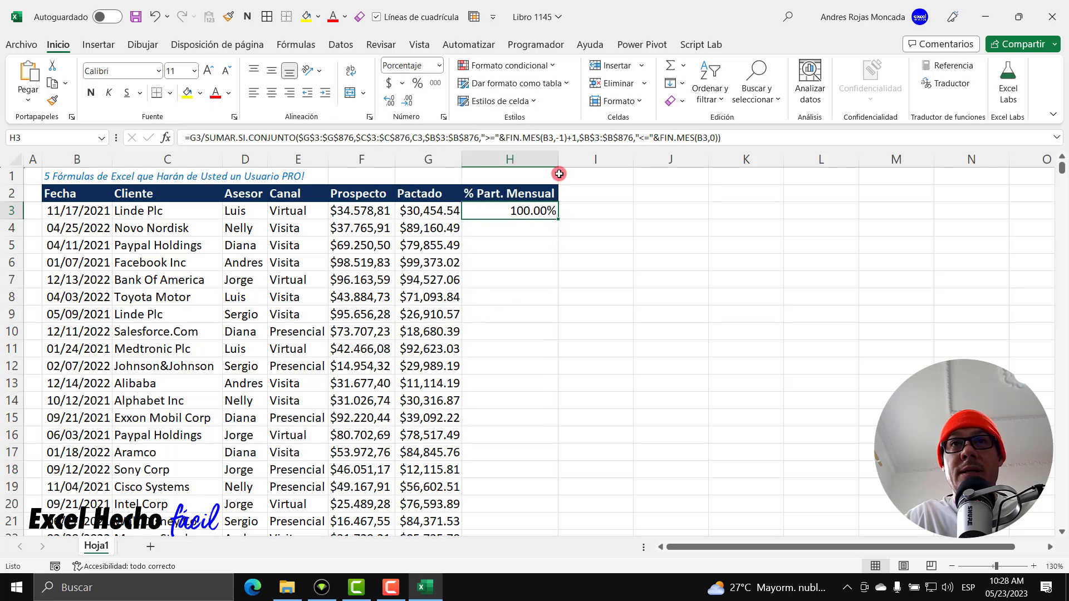
{"action": "double_click", "coordinate": [558, 221]}
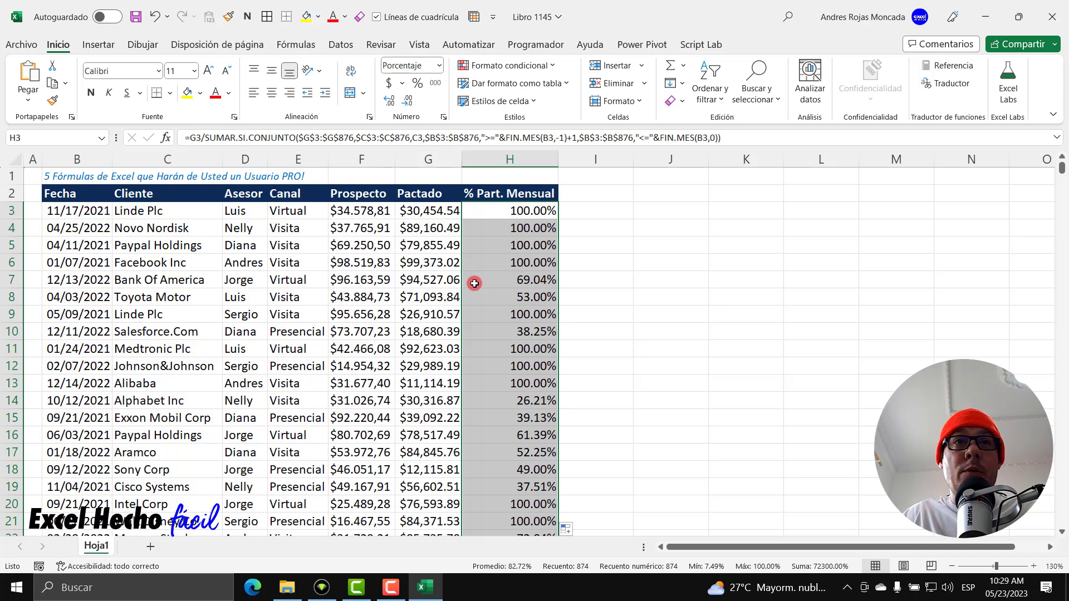
Filter the Cliente column to show only the Bank Of America records
{"action": "left_click", "coordinate": [423, 286]}
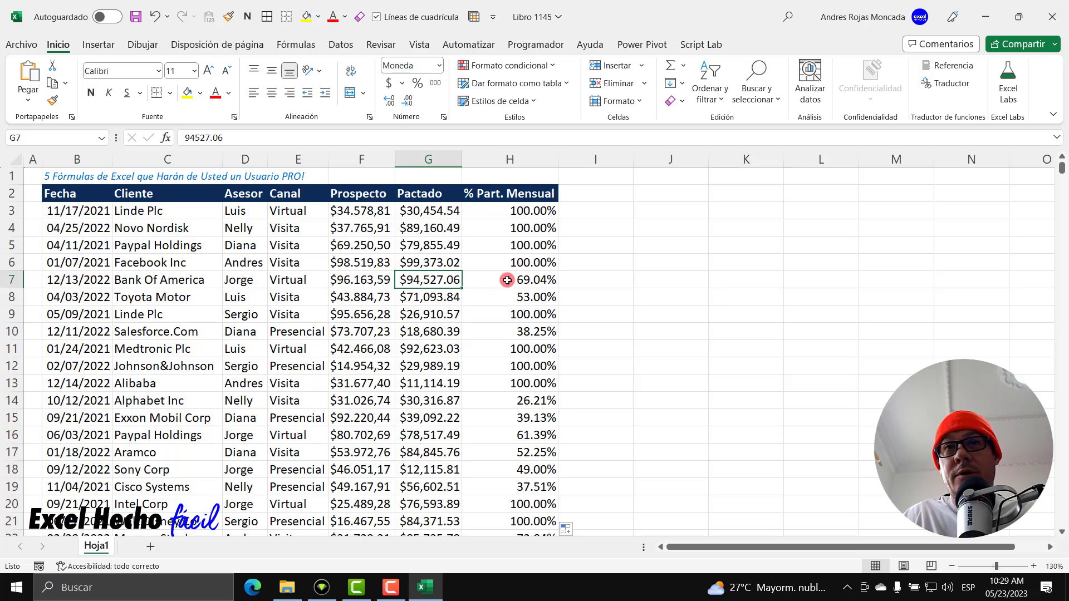
{"action": "left_click", "coordinate": [530, 279]}
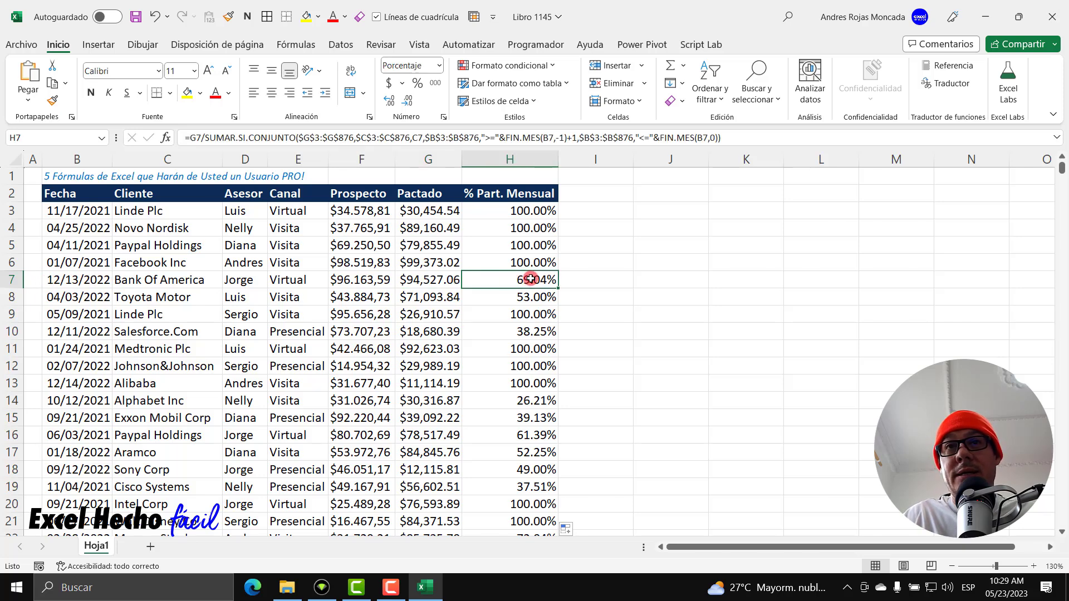
{"action": "left_click", "coordinate": [125, 281]}
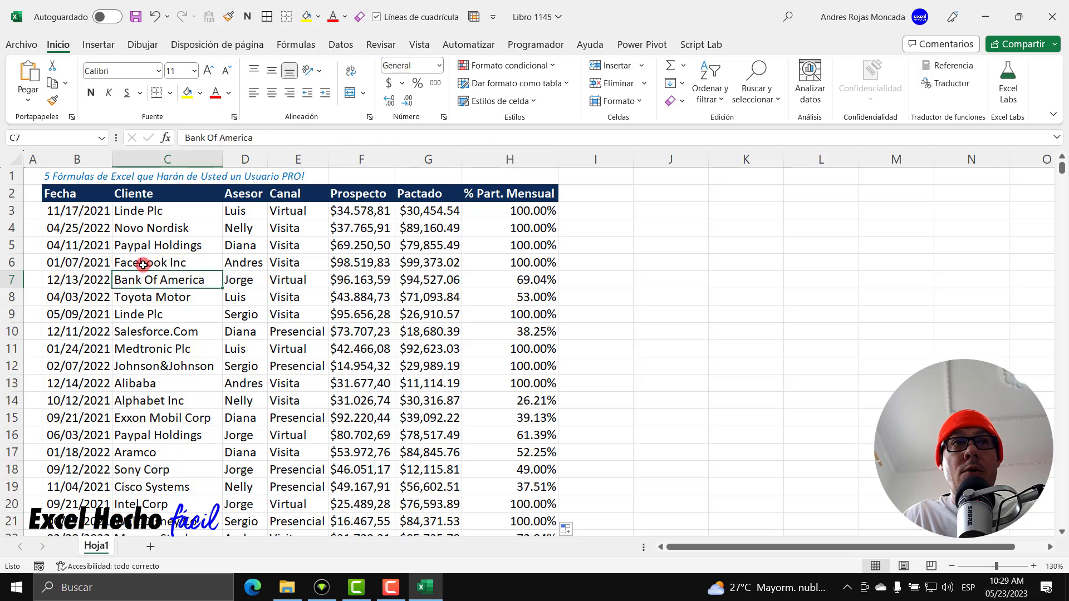
{"action": "left_click", "coordinate": [163, 196]}
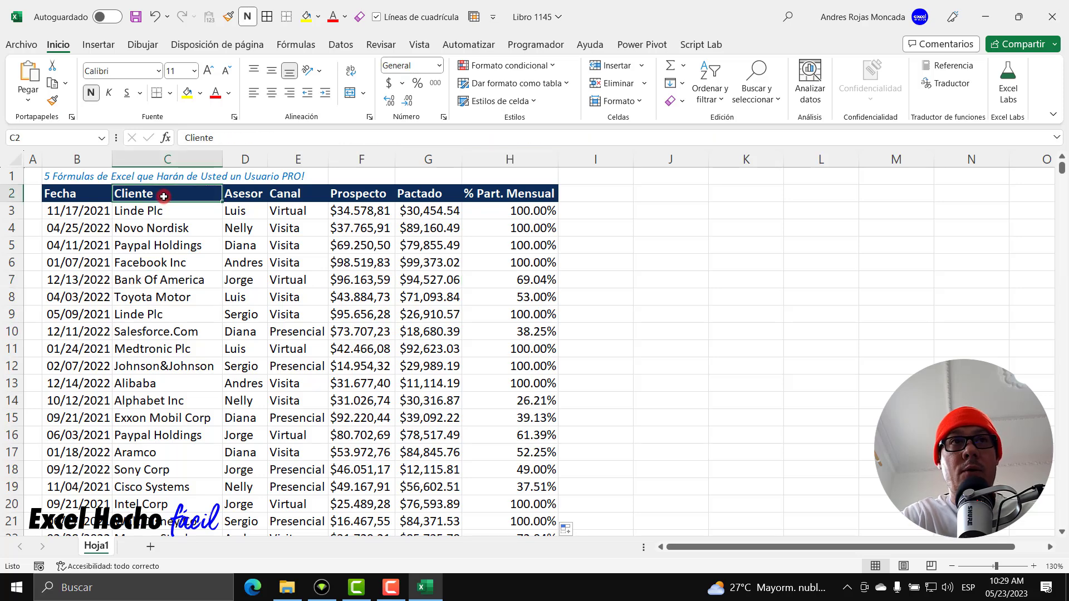
{"action": "key", "text": "ctrl+shift+l"}
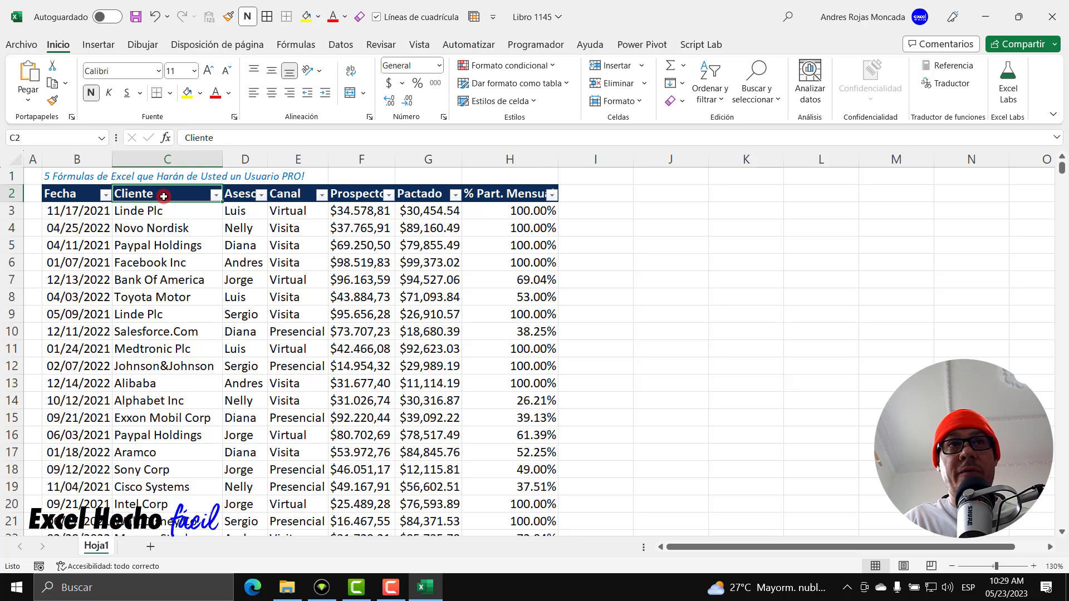
{"action": "left_click", "coordinate": [215, 194]}
{"action": "left_click", "coordinate": [84, 369]}
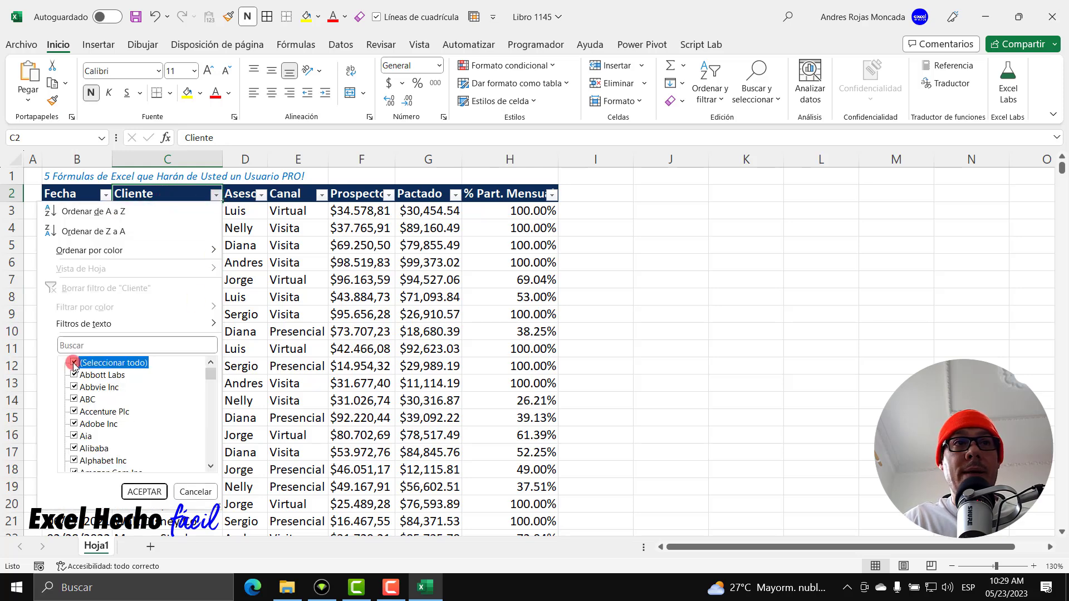
{"action": "left_click_drag", "start_coordinate": [212, 372], "coordinate": [211, 386]}
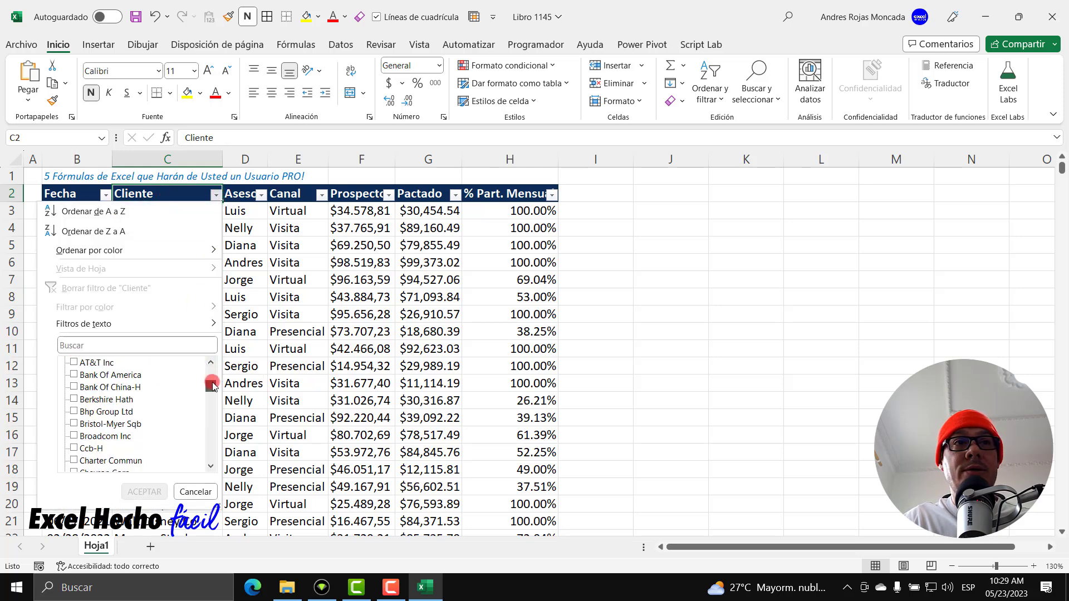
{"action": "left_click", "coordinate": [73, 376]}
{"action": "left_click", "coordinate": [144, 492]}
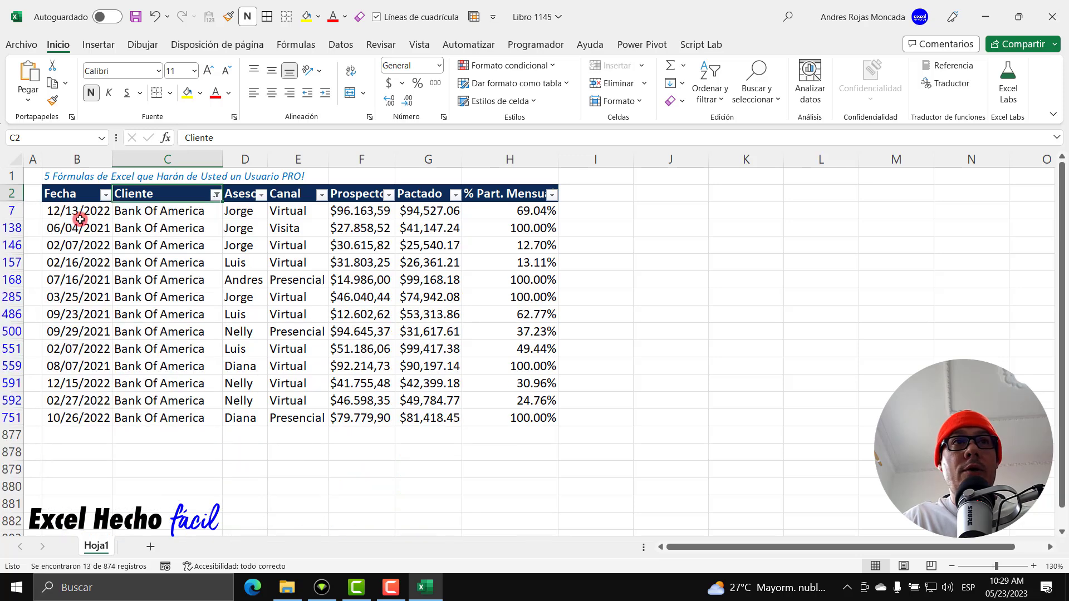
Filter the Fecha column to show only the dates in diciembre 2022
{"action": "left_click", "coordinate": [105, 195]}
{"action": "left_click", "coordinate": [35, 363]}
{"action": "left_click", "coordinate": [36, 375]}
{"action": "left_click", "coordinate": [27, 376]}
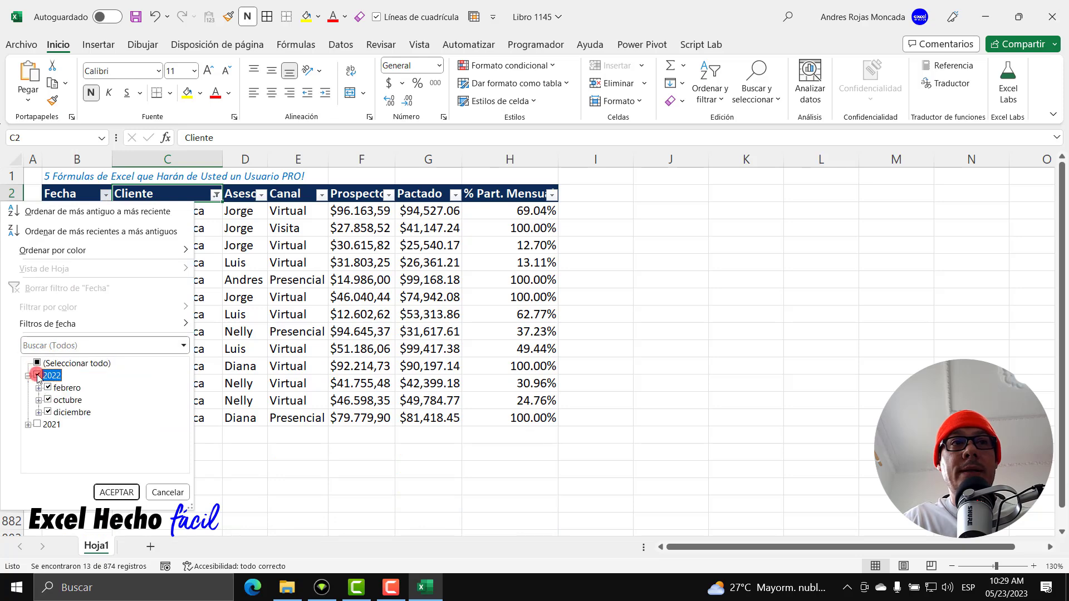
{"action": "left_click", "coordinate": [36, 376]}
{"action": "left_click", "coordinate": [48, 412]}
{"action": "left_click", "coordinate": [131, 498]}
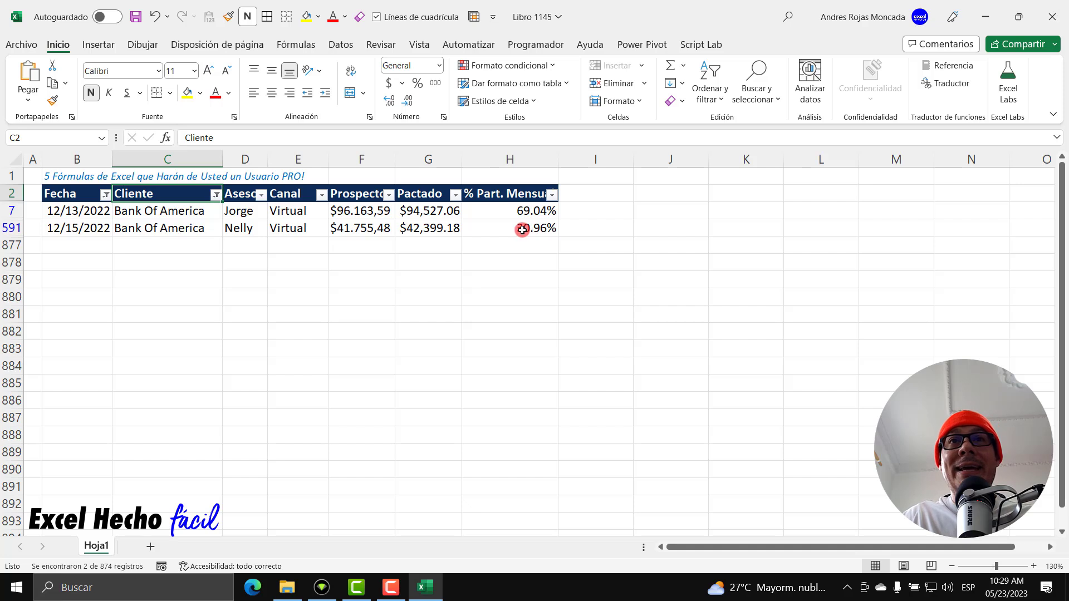
Check the sum of the filtered % Part. Mensual values and remove the filters from the table
{"action": "left_click_drag", "start_coordinate": [520, 211], "coordinate": [525, 229]}
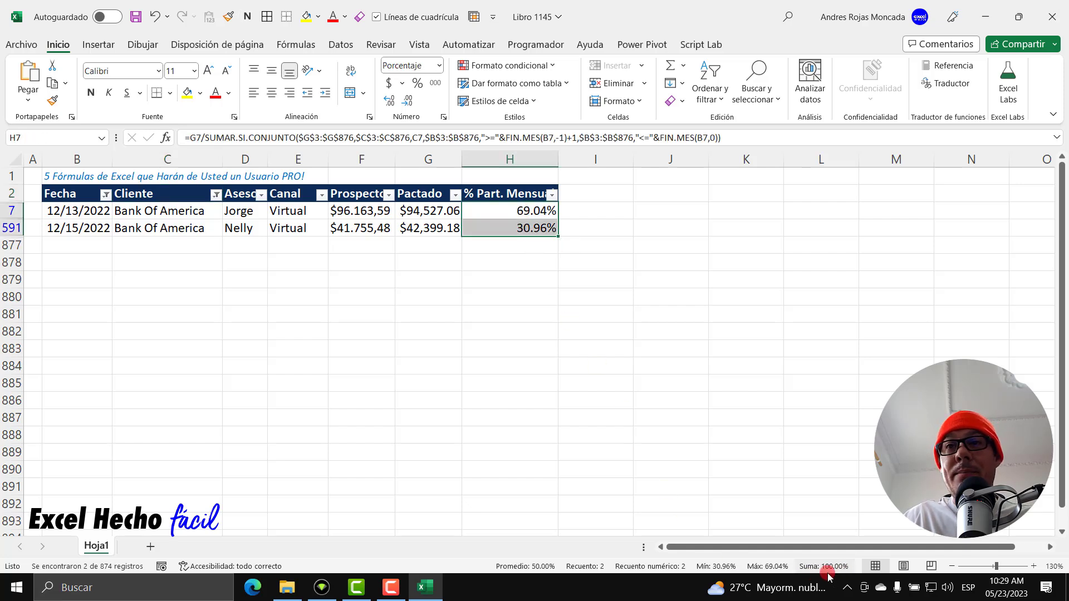
{"action": "left_click", "coordinate": [526, 193]}
{"action": "key", "text": "ctrl+shift+l"}
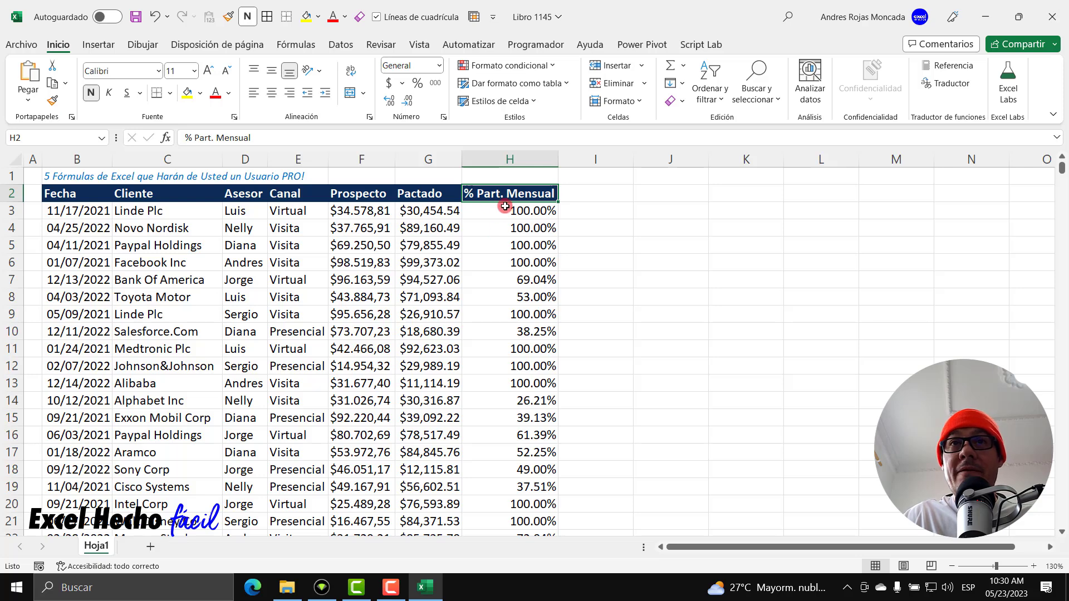
{"action": "left_click", "coordinate": [65, 213]}
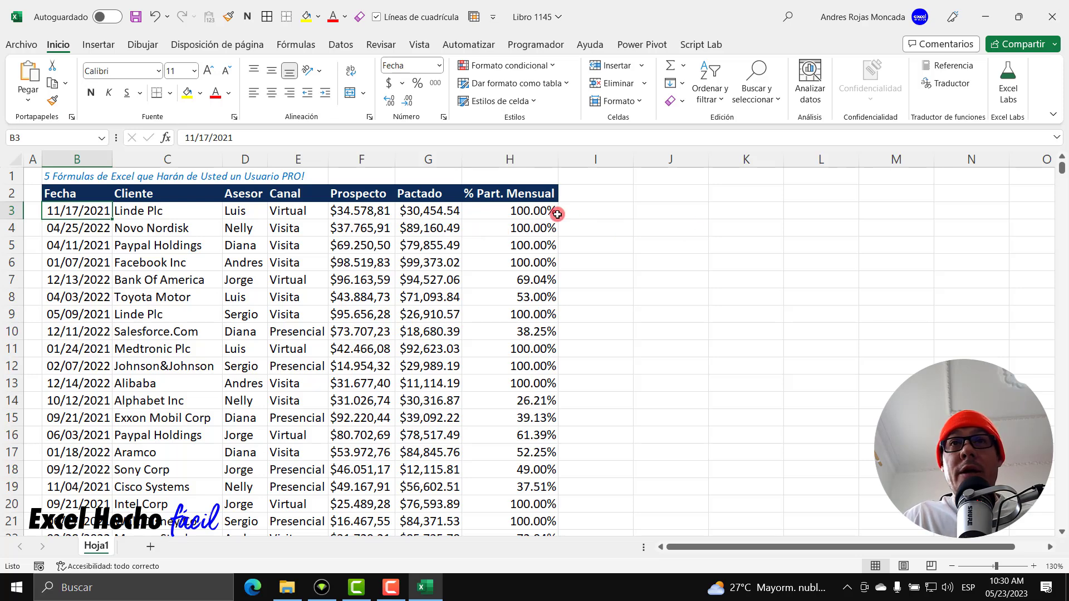
Add a column heading % Cierre in I2, beside % Part. Mensual
{"action": "left_click", "coordinate": [564, 195]}
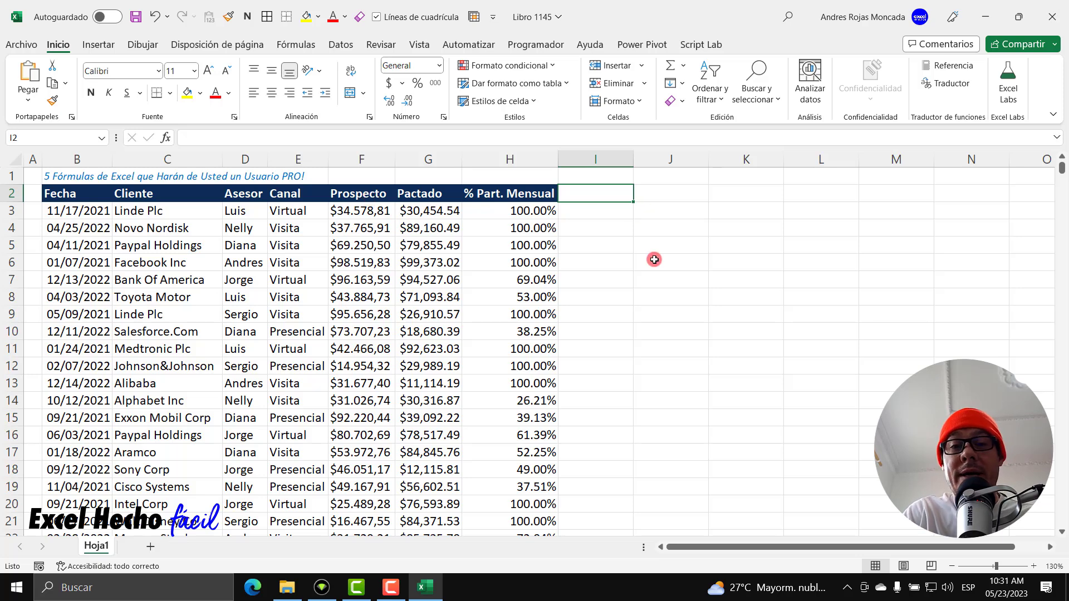
{"action": "type", "text": "="}
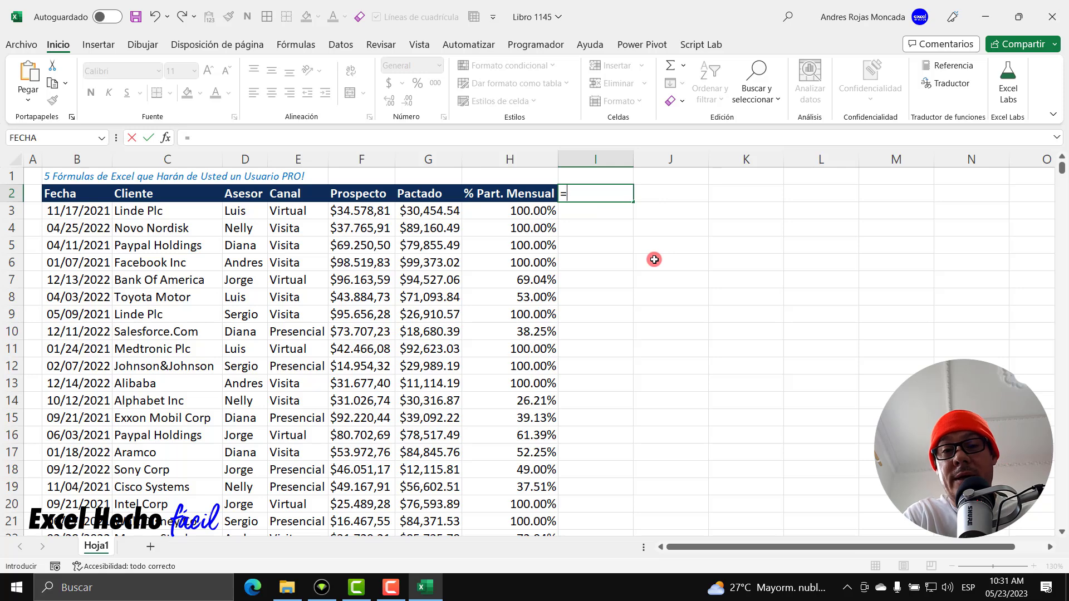
{"action": "key", "text": "Escape"}
{"action": "type", "text": "% Cierre"}
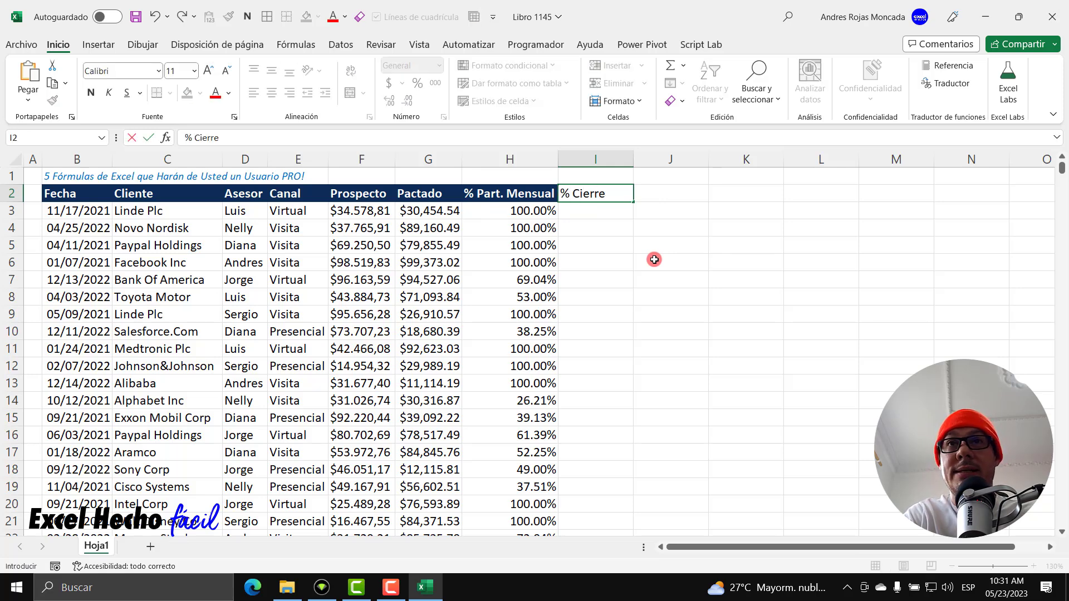
{"action": "key", "text": "Return"}
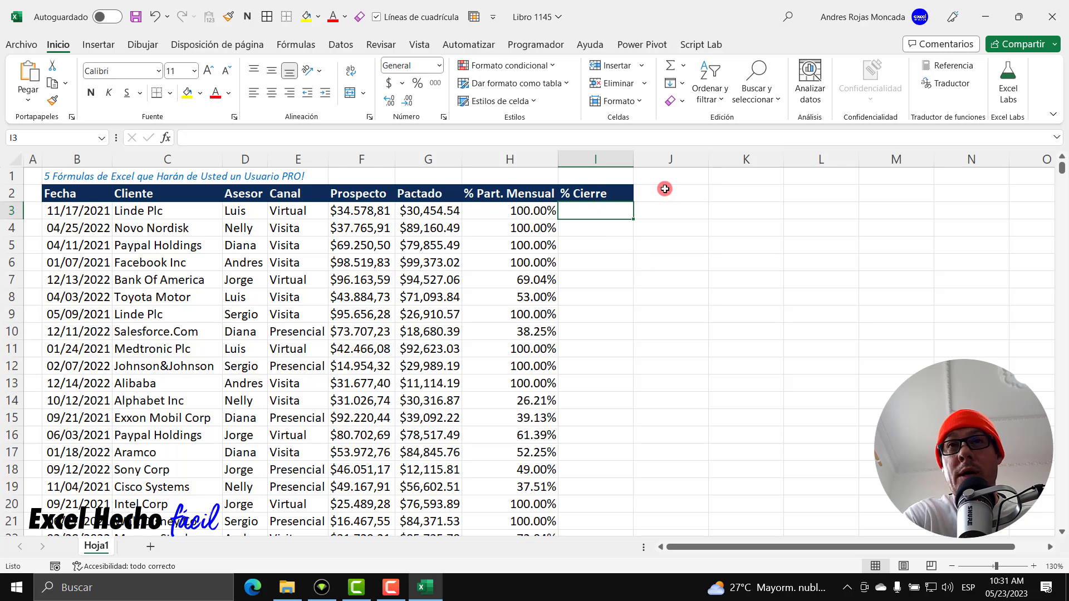
Try calculating % Cierre in I3 with =G3/F3, and clear the cell
{"action": "type", "text": "="}
{"action": "left_click", "coordinate": [452, 210]}
{"action": "type", "text": "/"}
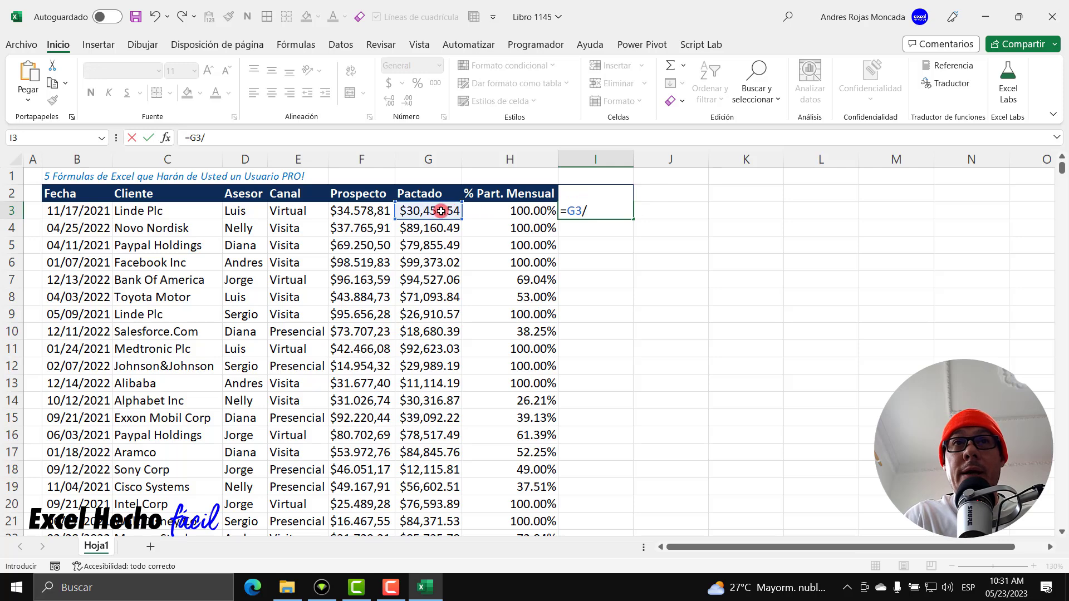
{"action": "left_click", "coordinate": [372, 211]}
{"action": "key", "text": "Return"}
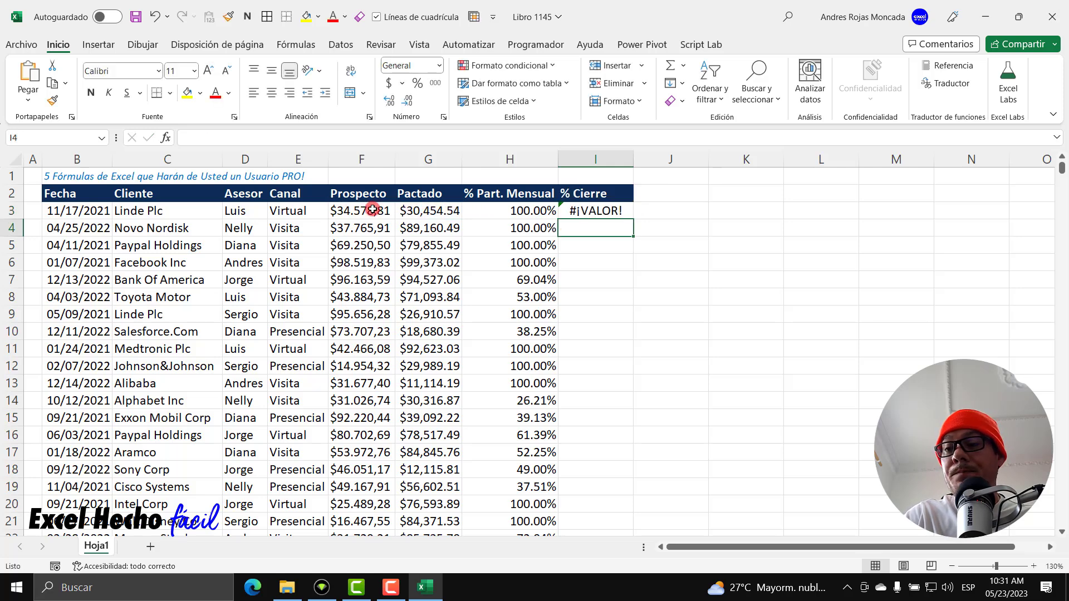
{"action": "left_click", "coordinate": [612, 212]}
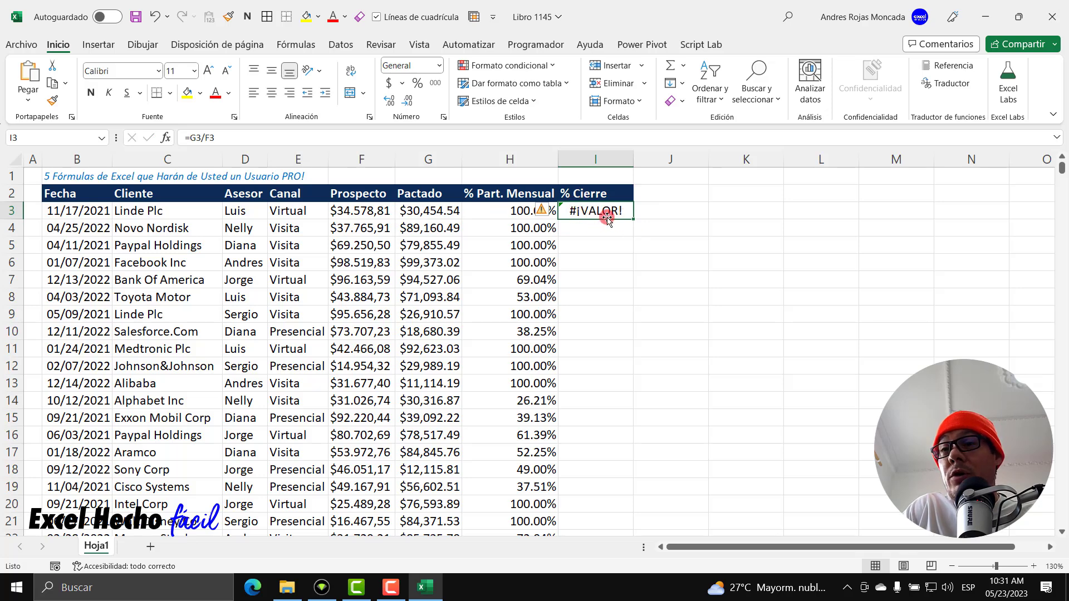
{"action": "key", "text": "Delete"}
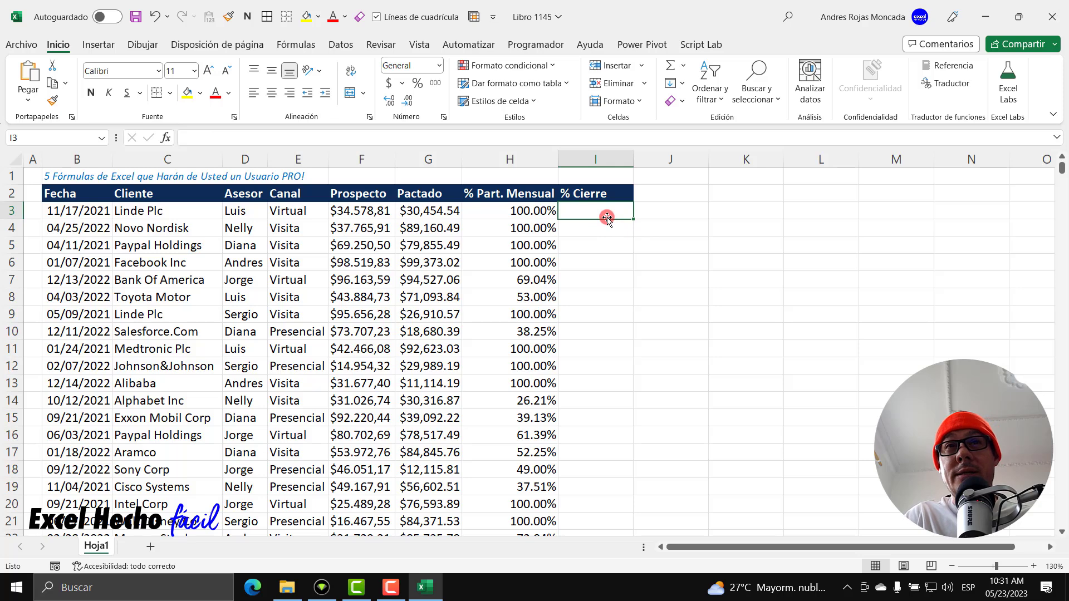
Widen the Prospecto and Pactado columns equally and compare the alignment and number format of their values
{"action": "left_click_drag", "start_coordinate": [384, 159], "coordinate": [592, 160]}
{"action": "left_click", "coordinate": [407, 210]}
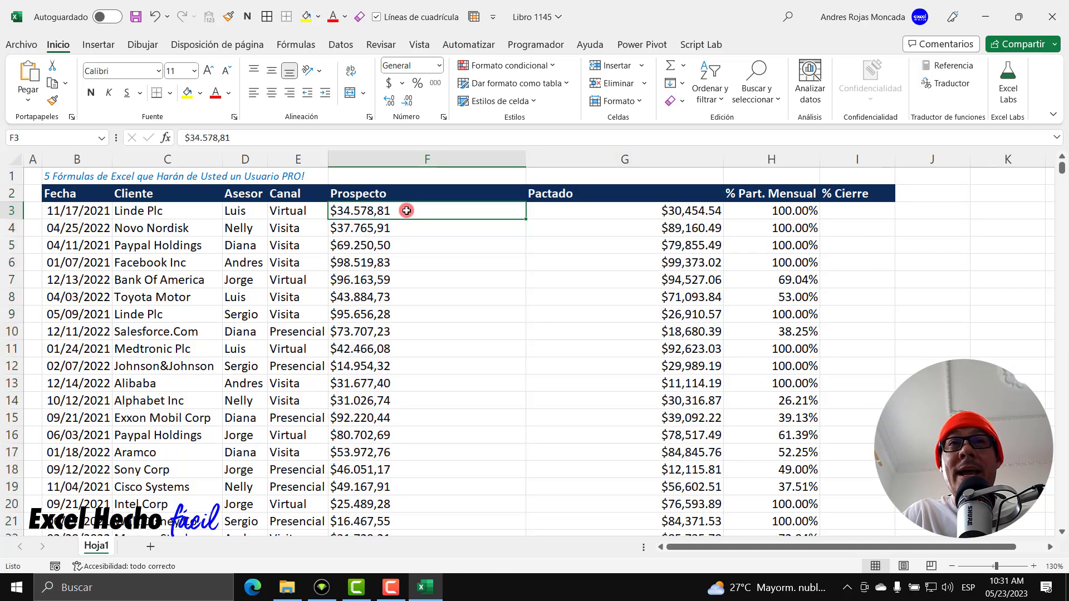
{"action": "left_click_drag", "start_coordinate": [407, 211], "coordinate": [411, 266]}
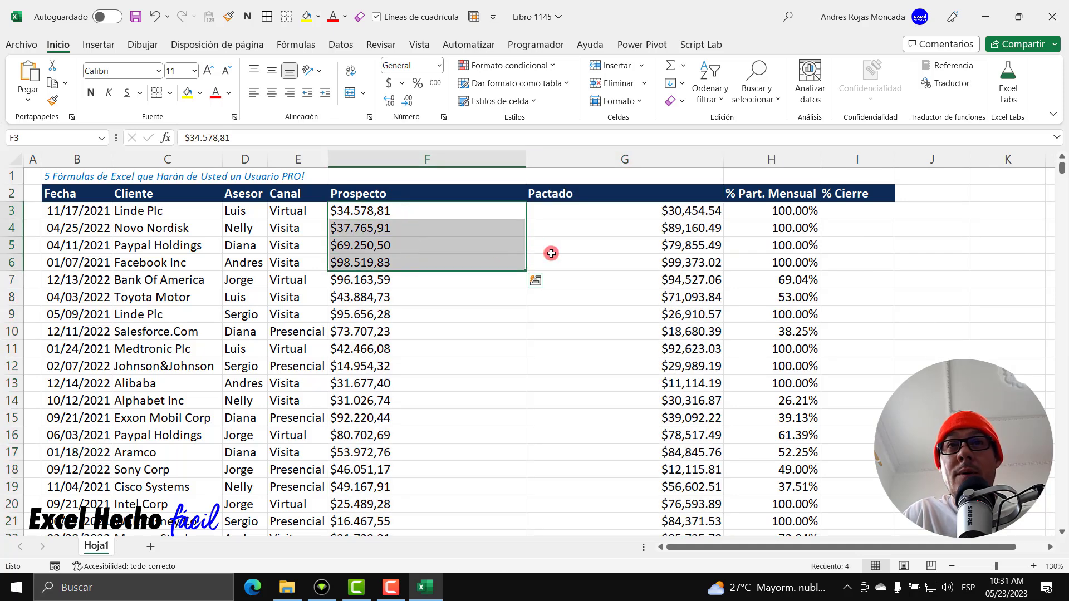
{"action": "left_click_drag", "start_coordinate": [572, 212], "coordinate": [585, 252]}
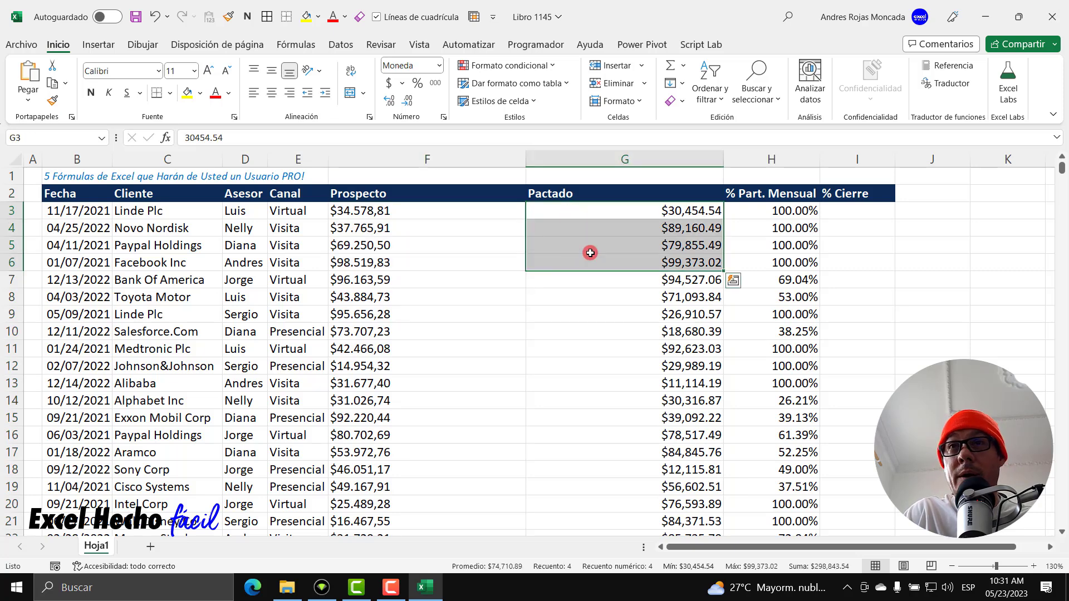
{"action": "left_click", "coordinate": [674, 212]}
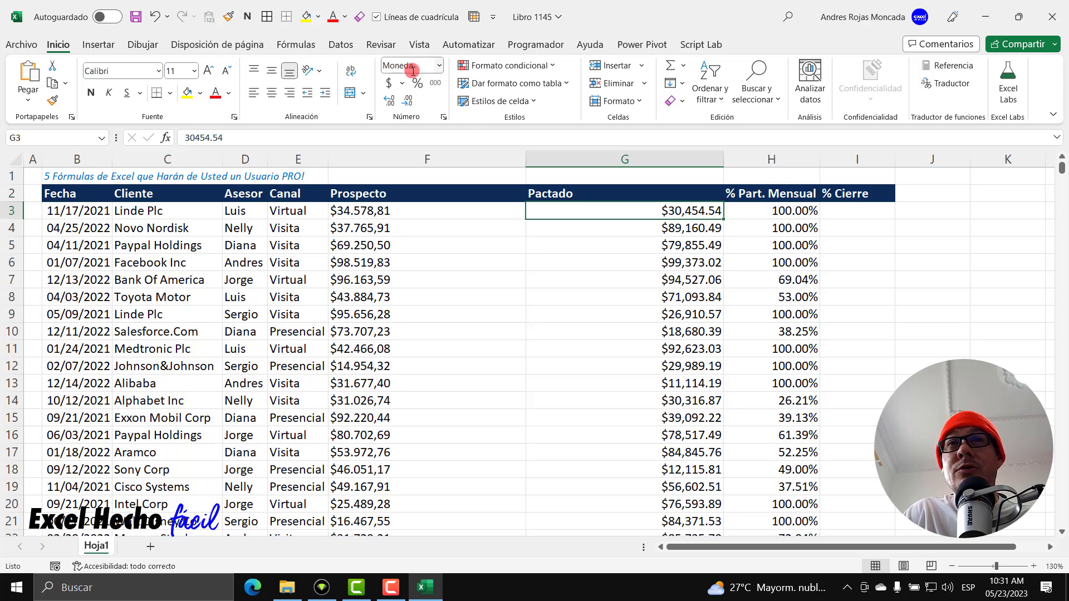
Try the Moneda number format on the first Prospecto value, F3, and undo it
{"action": "left_click", "coordinate": [408, 214]}
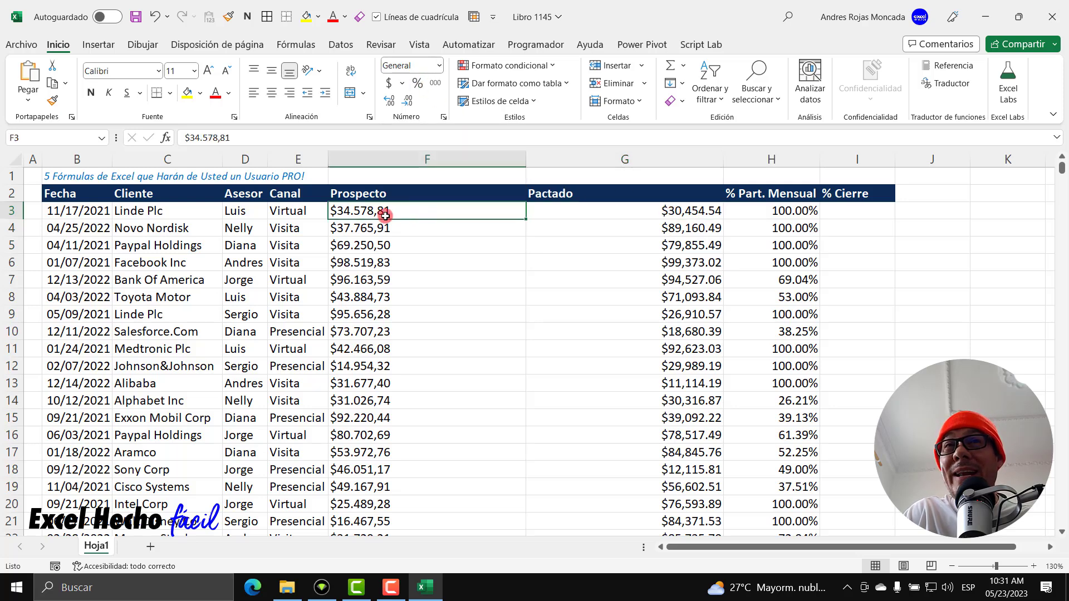
{"action": "left_click", "coordinate": [440, 66]}
{"action": "left_click", "coordinate": [442, 156]}
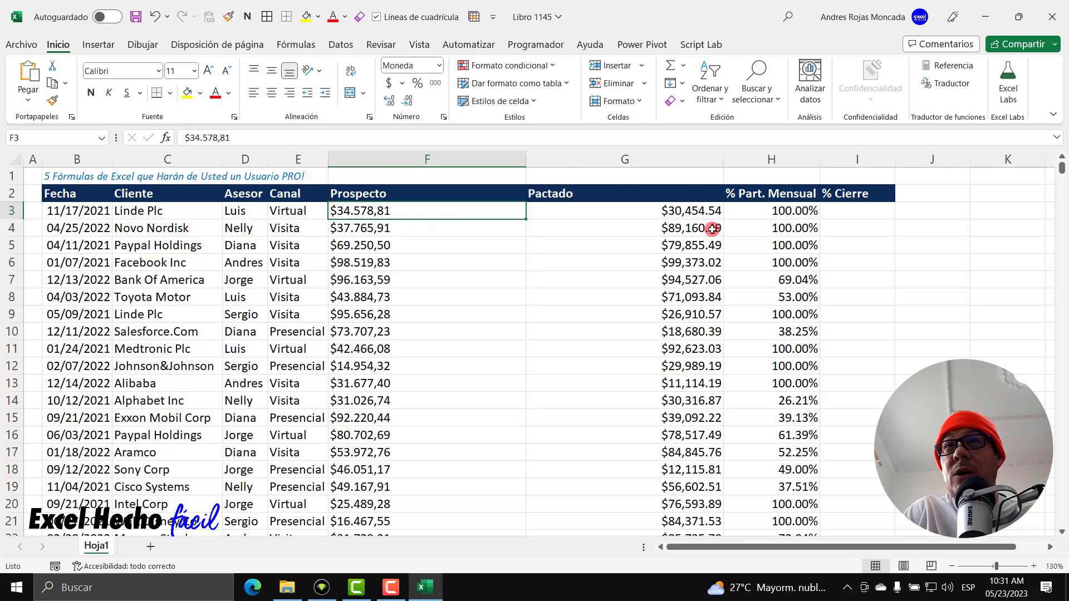
{"action": "key", "text": "ctrl+z"}
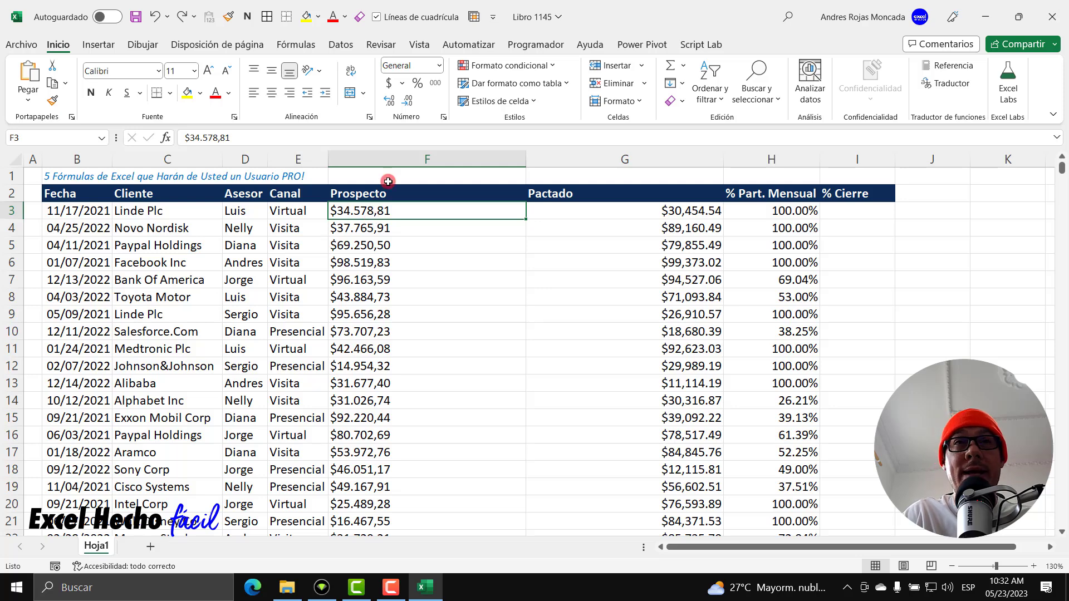
Autofit the widths of the Prospecto and Pactado columns to their contents
{"action": "left_click_drag", "start_coordinate": [413, 160], "coordinate": [657, 156]}
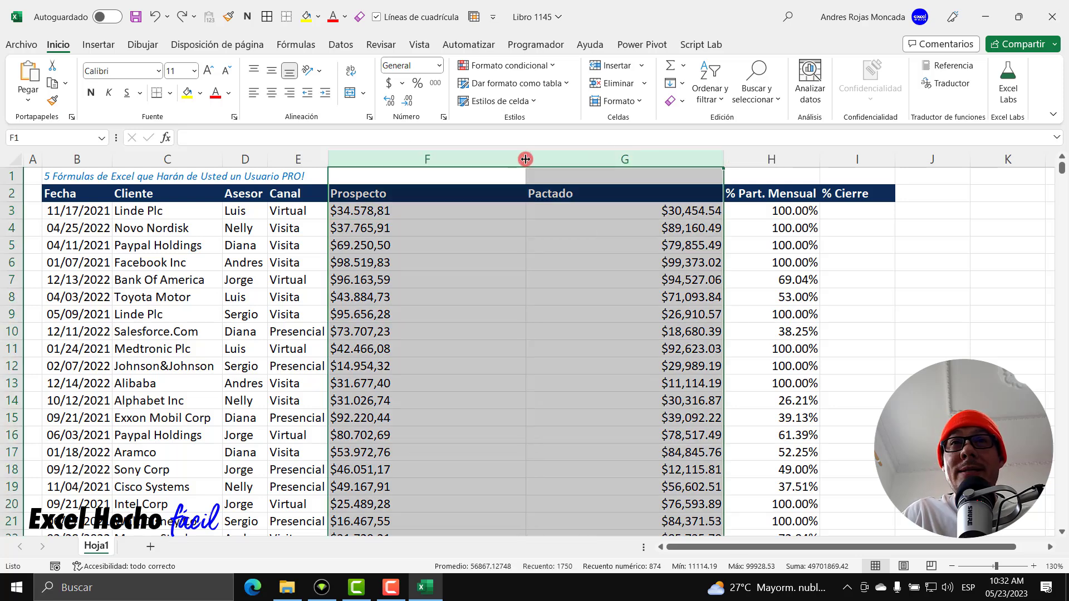
{"action": "double_click", "coordinate": [526, 158]}
{"action": "left_click", "coordinate": [382, 210]}
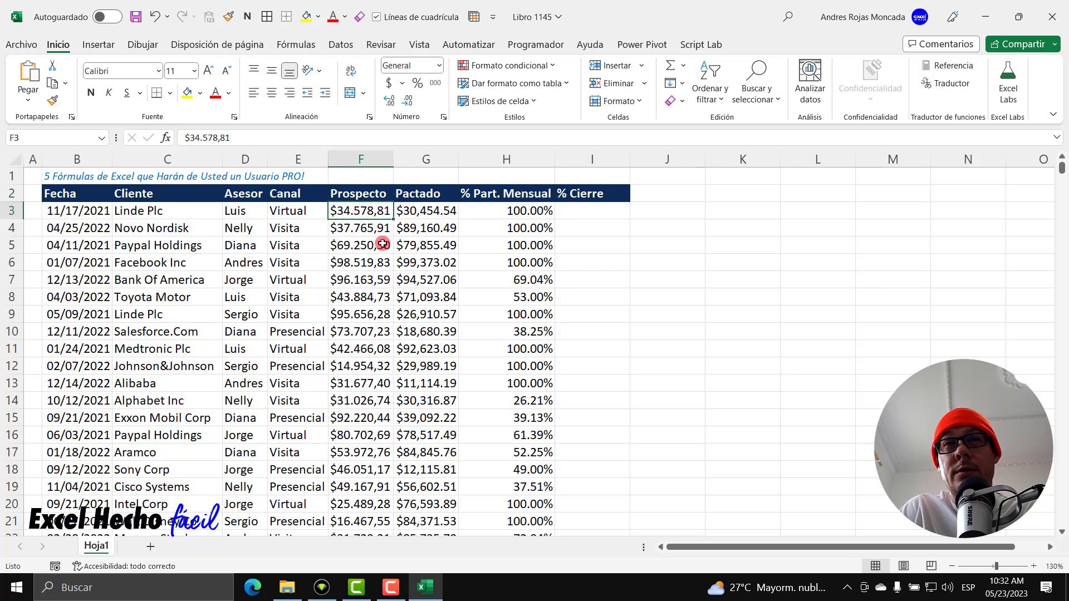
Compare the thousands and decimal separators of the first Prospecto and Pactado amounts, F3 and G3
{"action": "left_click", "coordinate": [593, 212]}
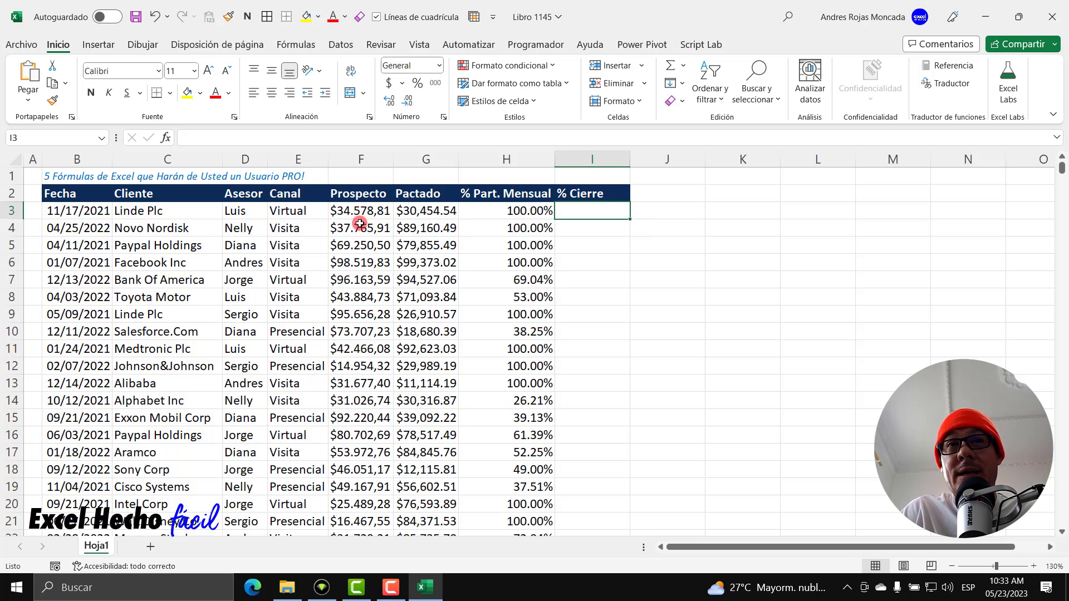
{"action": "left_click", "coordinate": [441, 213]}
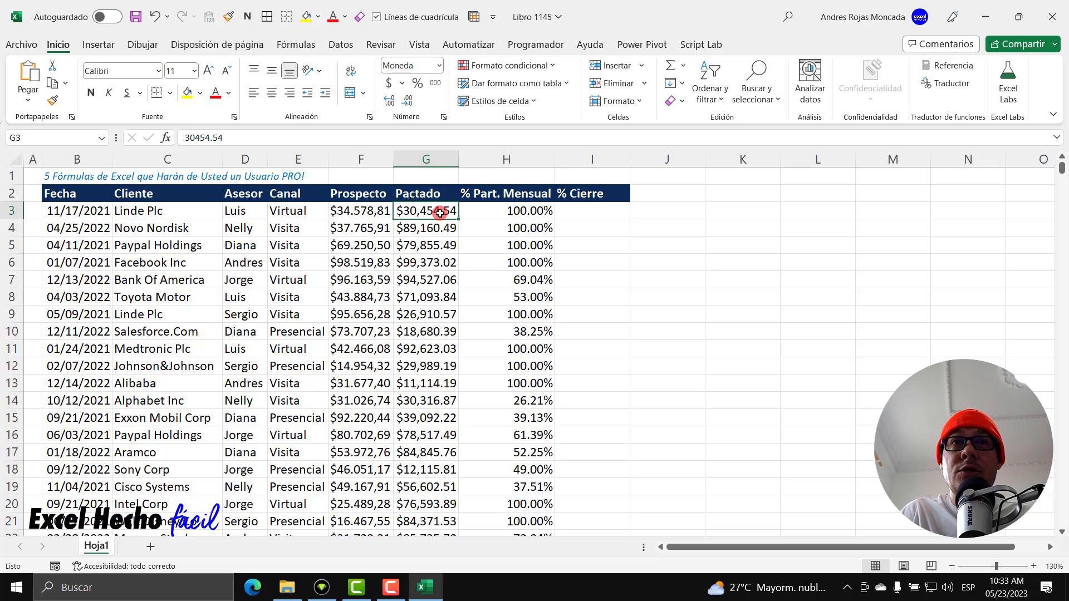
{"action": "left_click", "coordinate": [379, 211]}
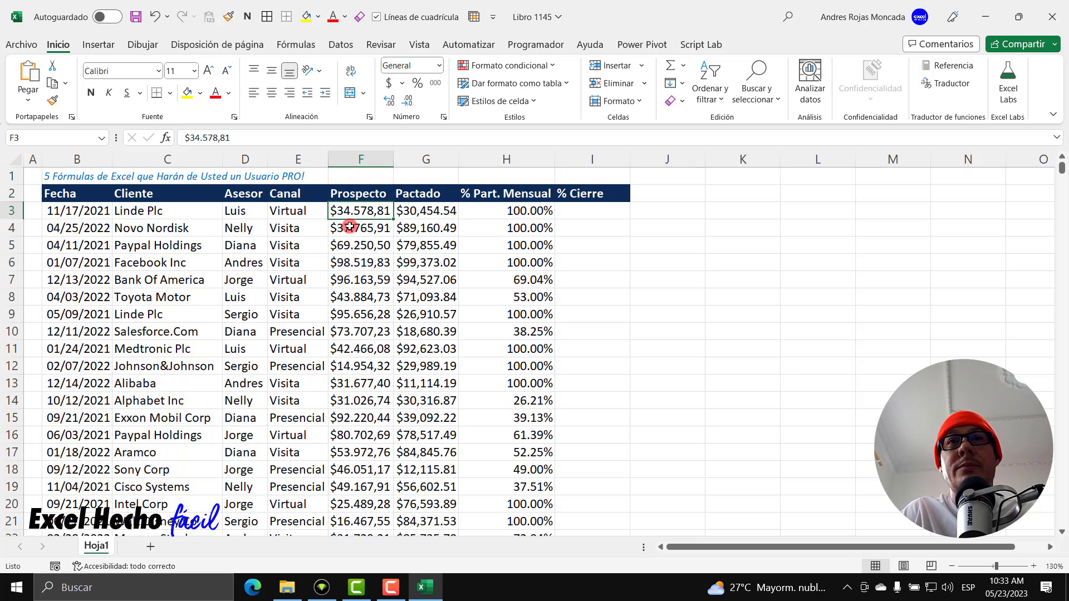
Enter =SUSTITUIR(F3,".","") in I3 to remove the dots from the Prospecto amount, and widen the % Cierre column
{"action": "left_click", "coordinate": [565, 215]}
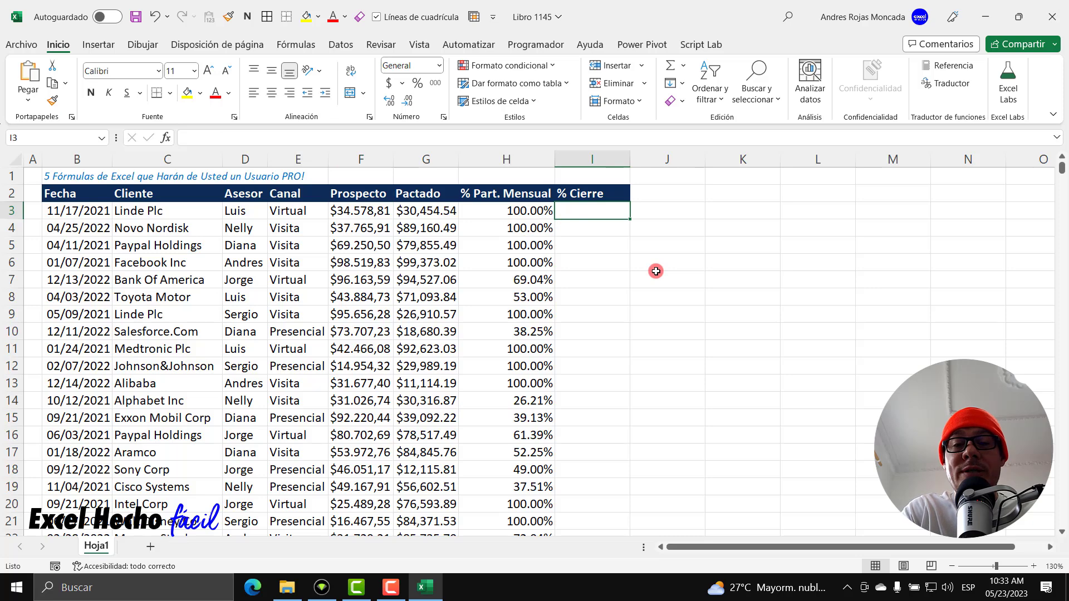
{"action": "type", "text": "=sus"}
{"action": "key", "text": "Tab"}
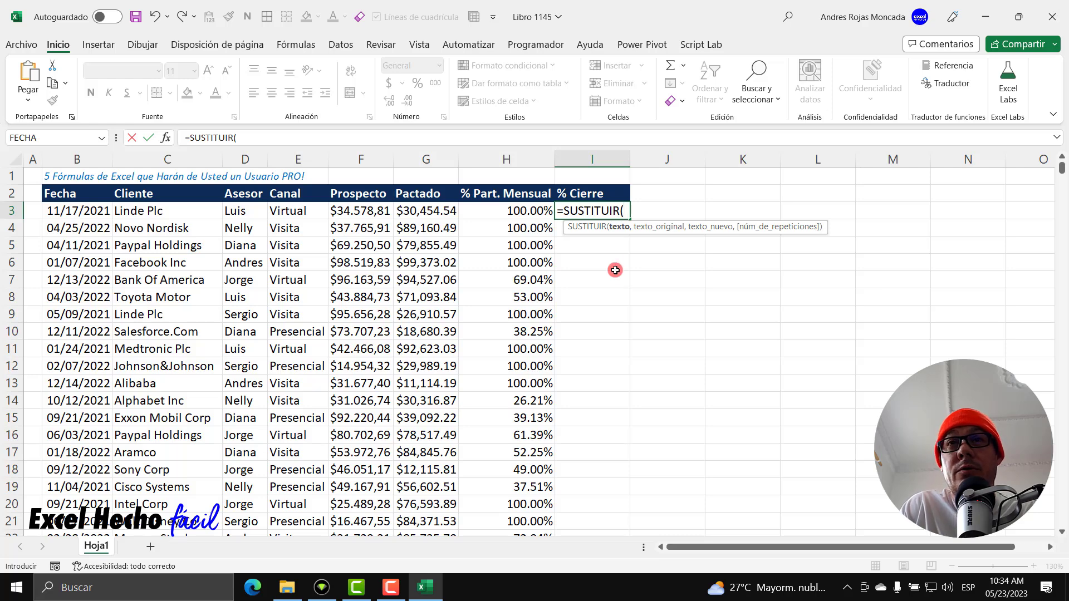
{"action": "left_click", "coordinate": [370, 211]}
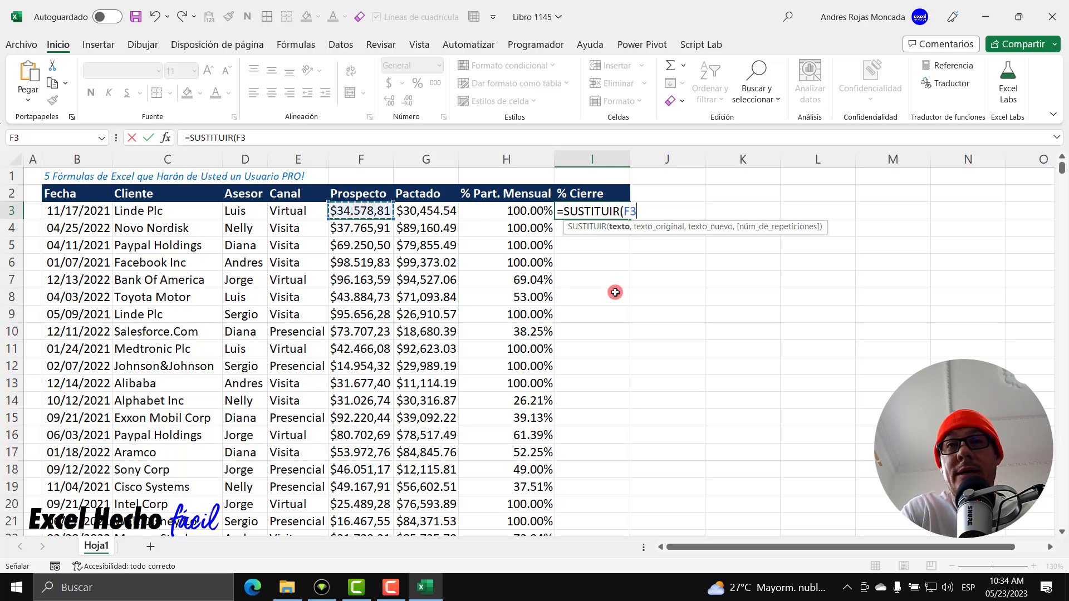
{"action": "type", "text": ",\""}
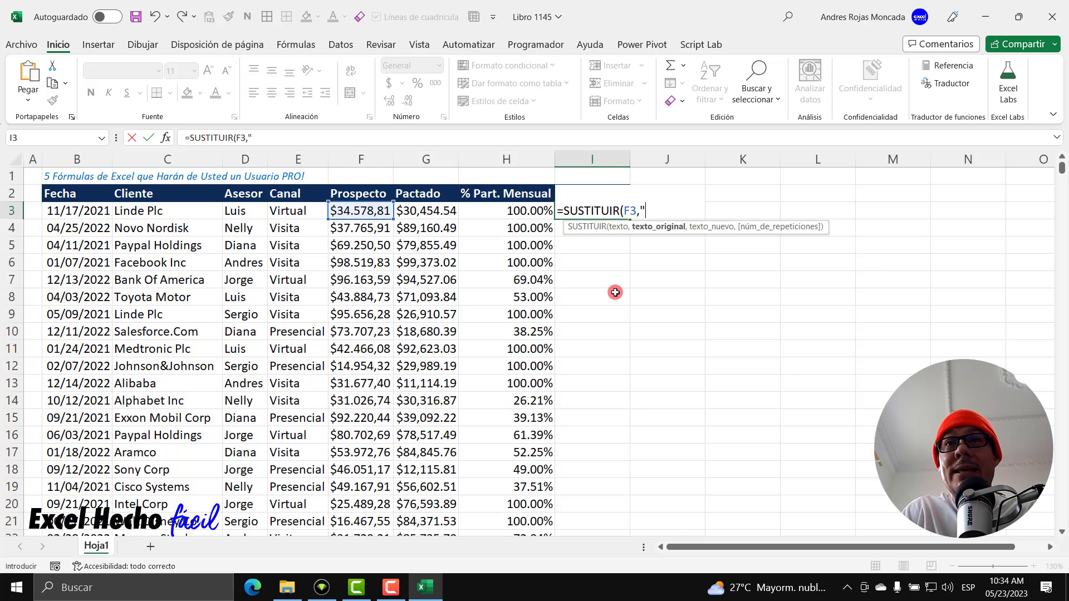
{"action": "type", "text": ".\""}
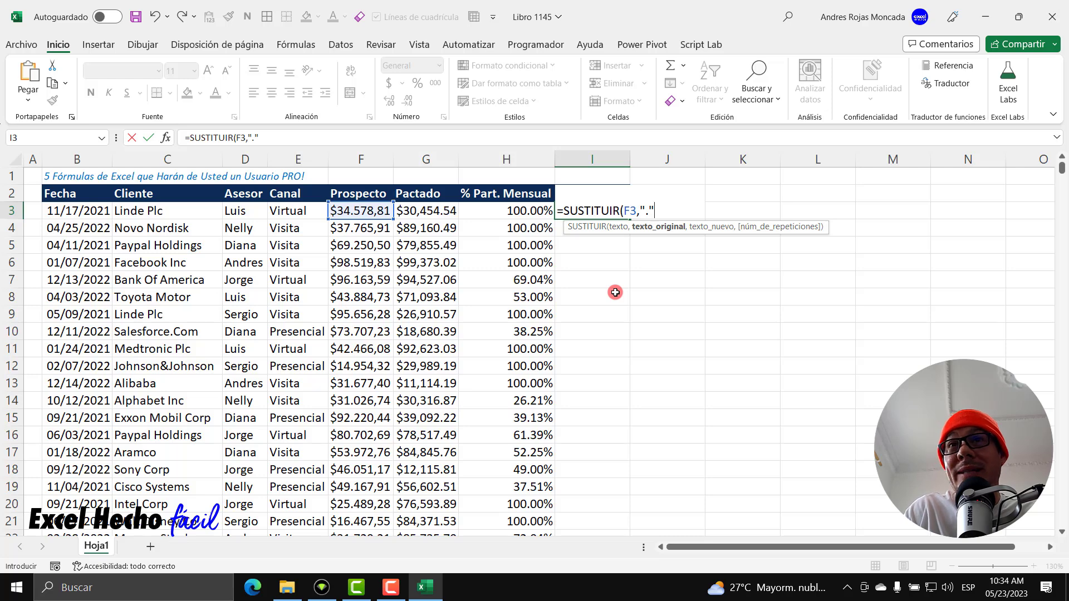
{"action": "type", "text": ",\"\")"}
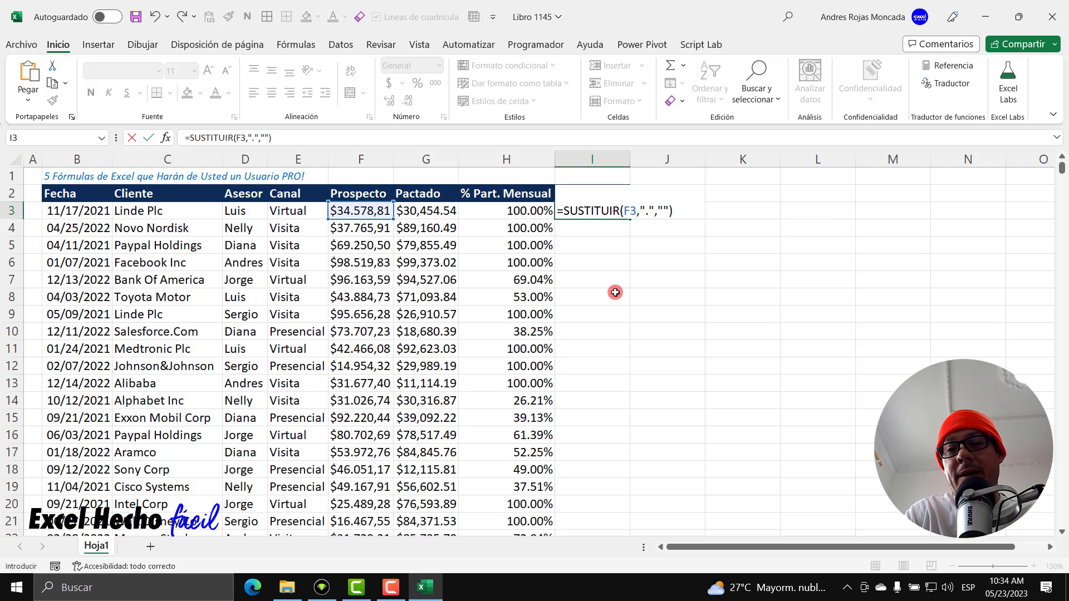
{"action": "key", "text": "ctrl+Return"}
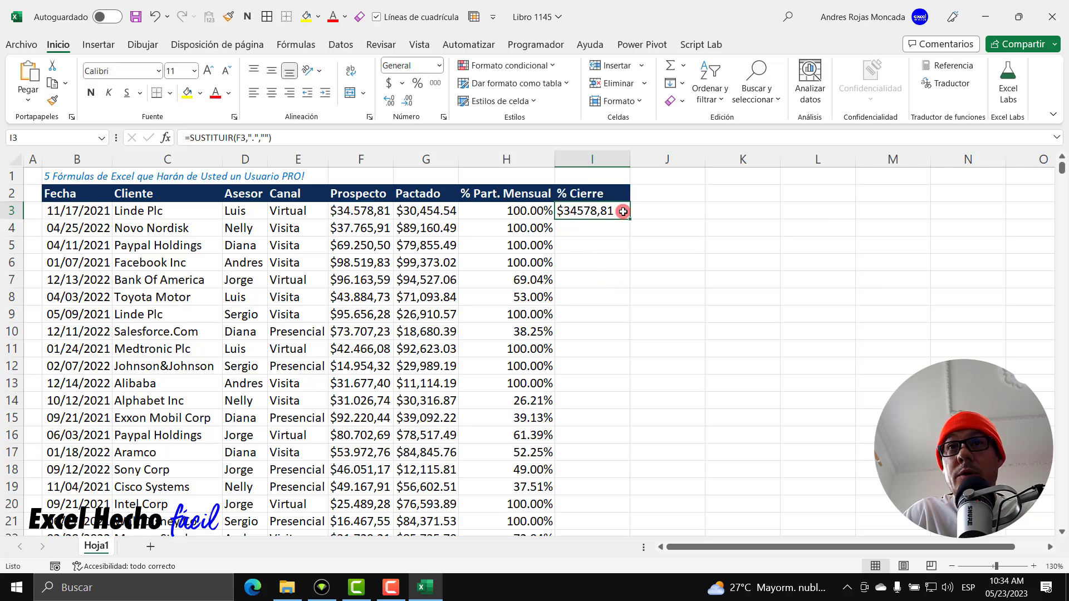
{"action": "left_click_drag", "start_coordinate": [630, 160], "coordinate": [663, 162]}
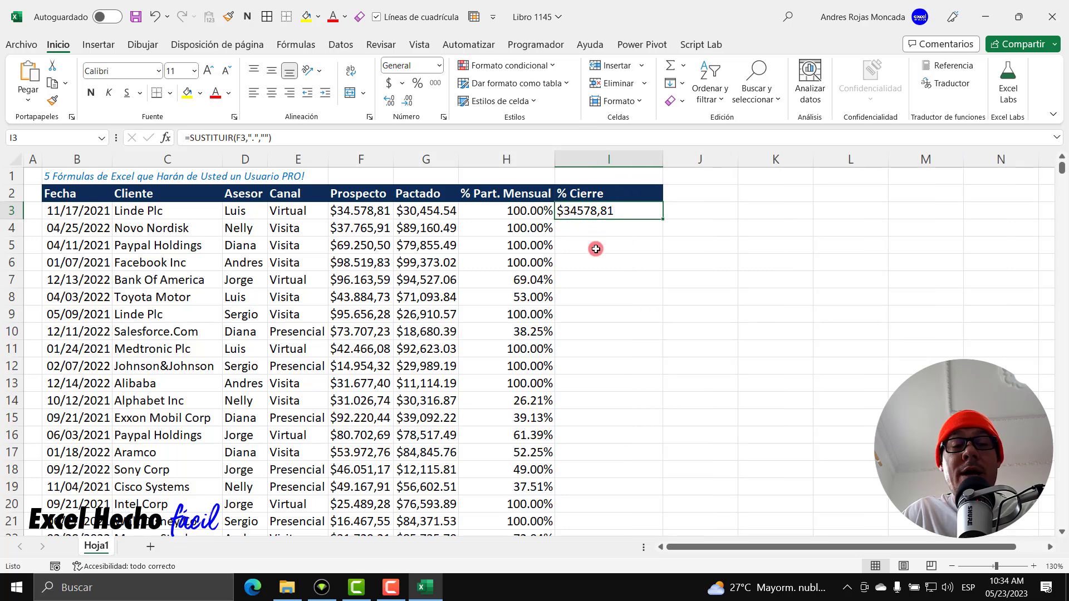
Nest the I3 formula in a second SUSTITUIR that replaces the comma with a dot: =SUSTITUIR(SUSTITUIR(F3,".",""),",",".")
{"action": "key", "text": "F2"}
{"action": "left_click", "coordinate": [562, 210]}
{"action": "type", "text": "sus"}
{"action": "key", "text": "Tab"}
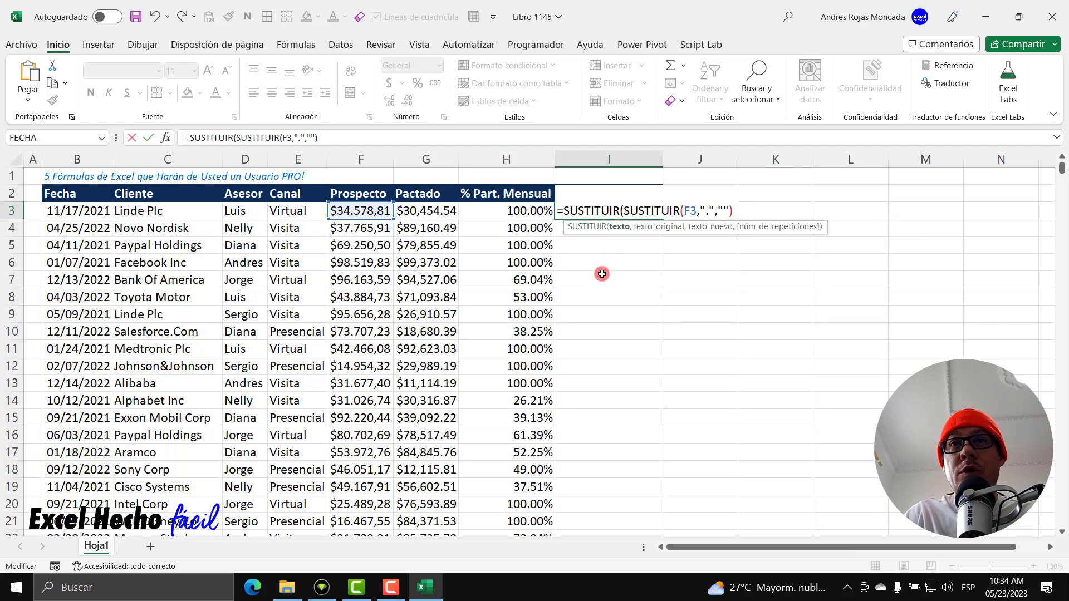
{"action": "left_click", "coordinate": [618, 228]}
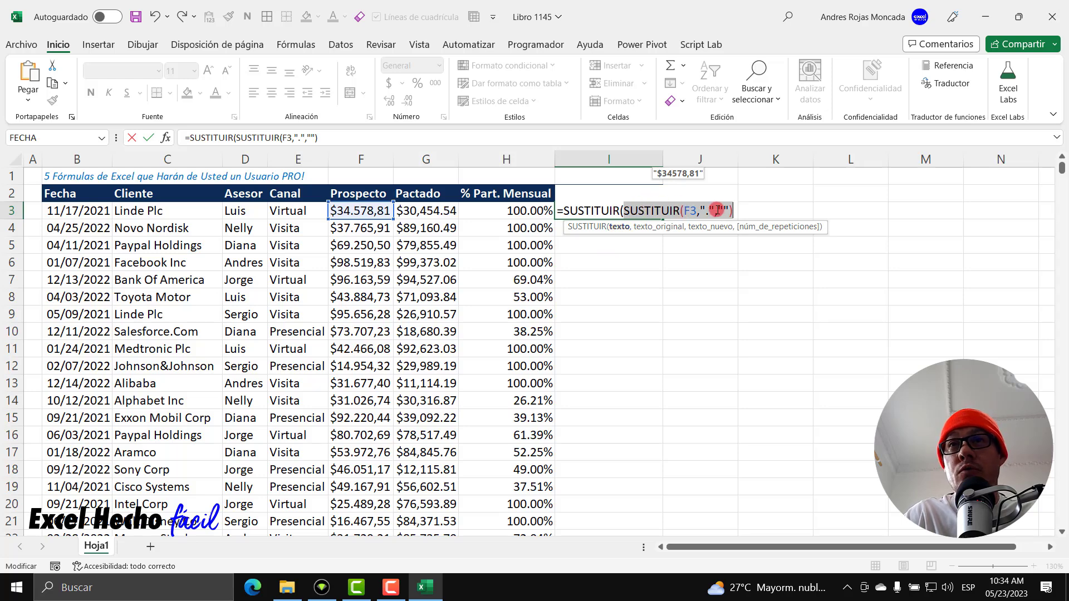
{"action": "left_click", "coordinate": [735, 211]}
{"action": "type", "text": ","}
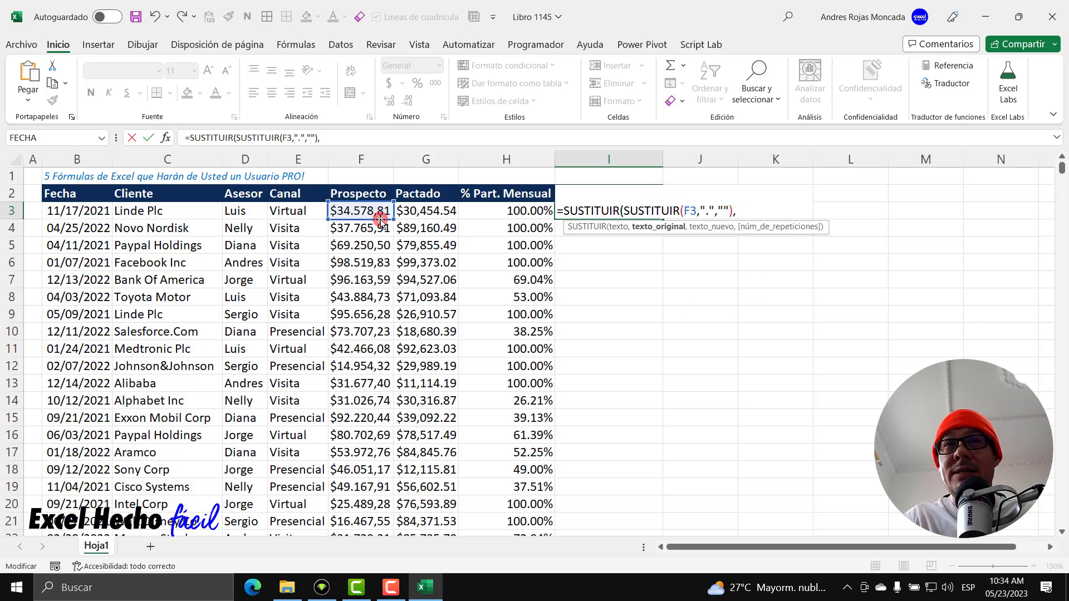
{"action": "type", "text": "\",\""}
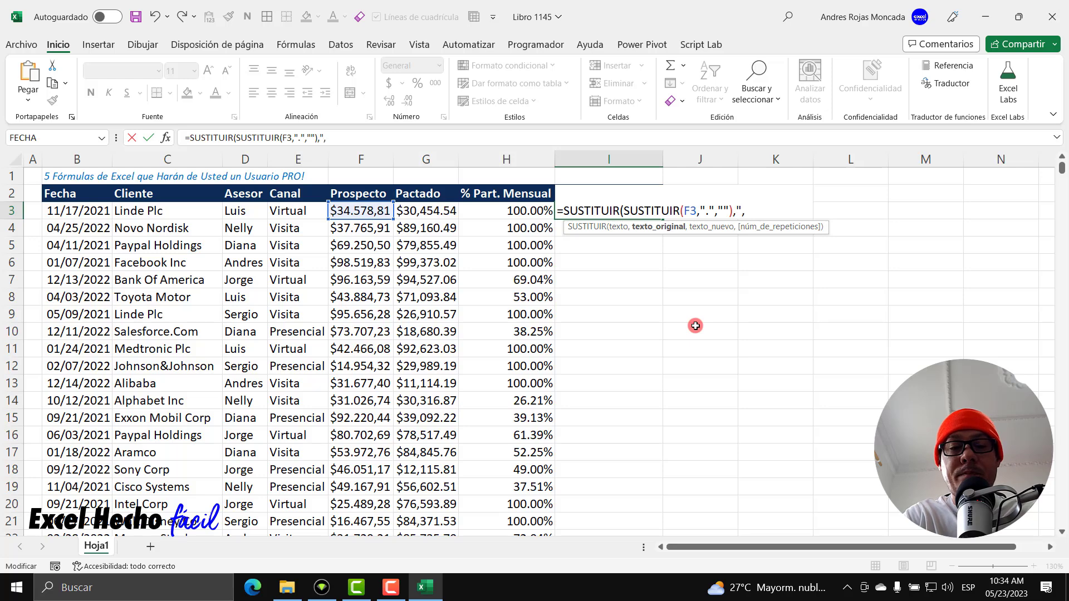
{"action": "type", "text": ",\".\""}
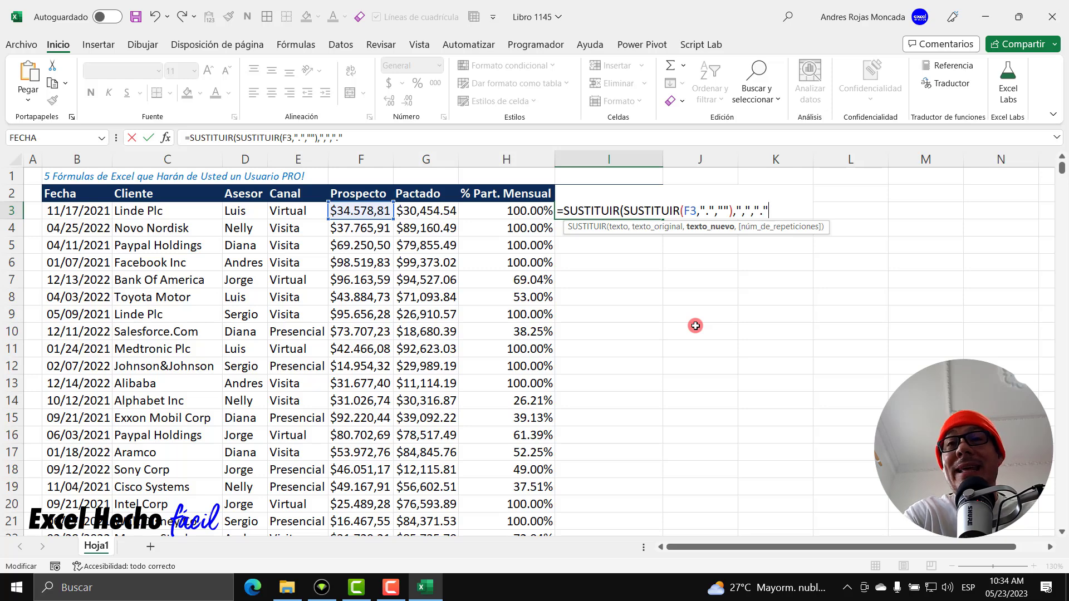
{"action": "type", "text": ")"}
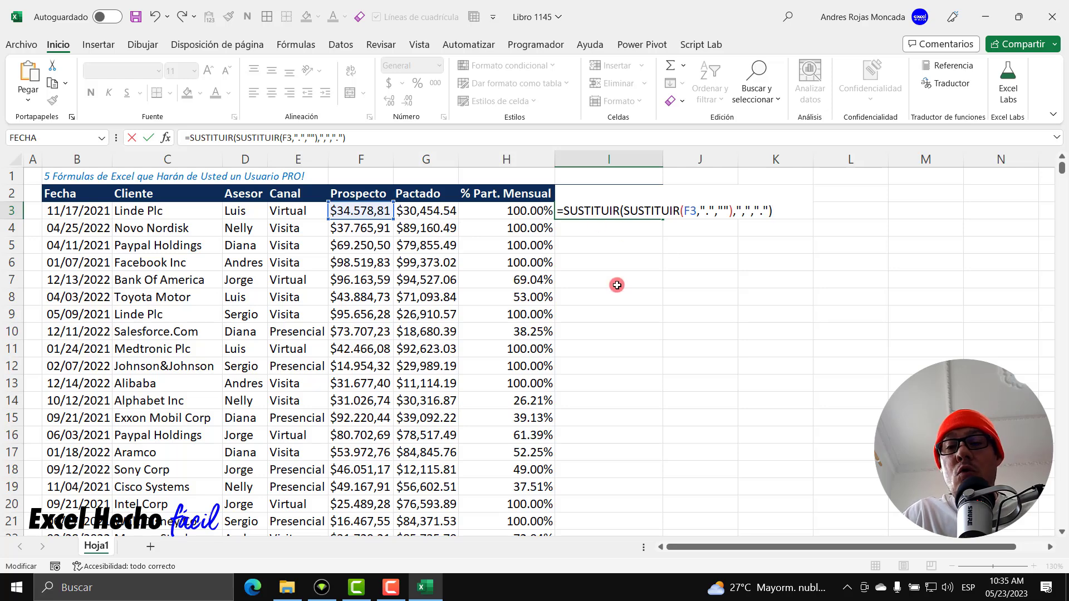
{"action": "key", "text": "Return"}
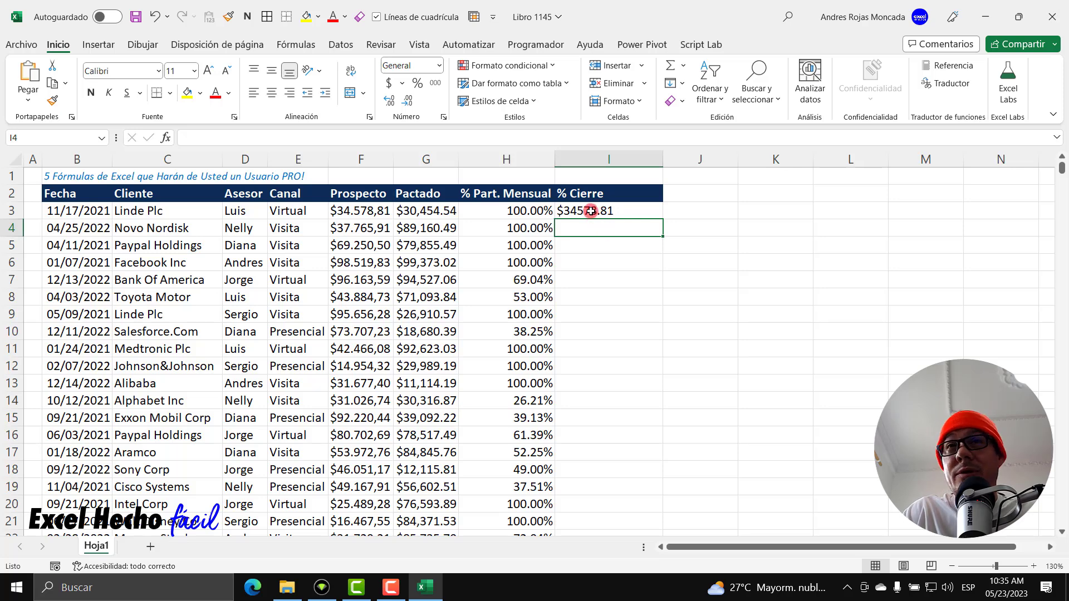
Wrap the nested SUSTITUIR formula in I3 in the VALOR function to convert the text into a number
{"action": "left_click", "coordinate": [591, 211]}
{"action": "double_click", "coordinate": [591, 211]}
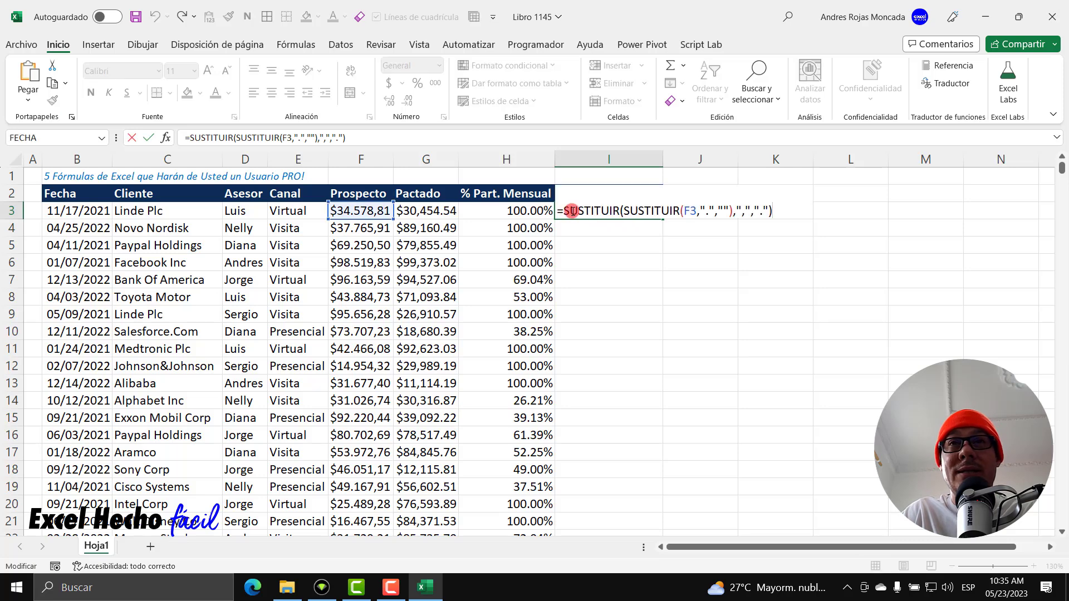
{"action": "type", "text": "valo"}
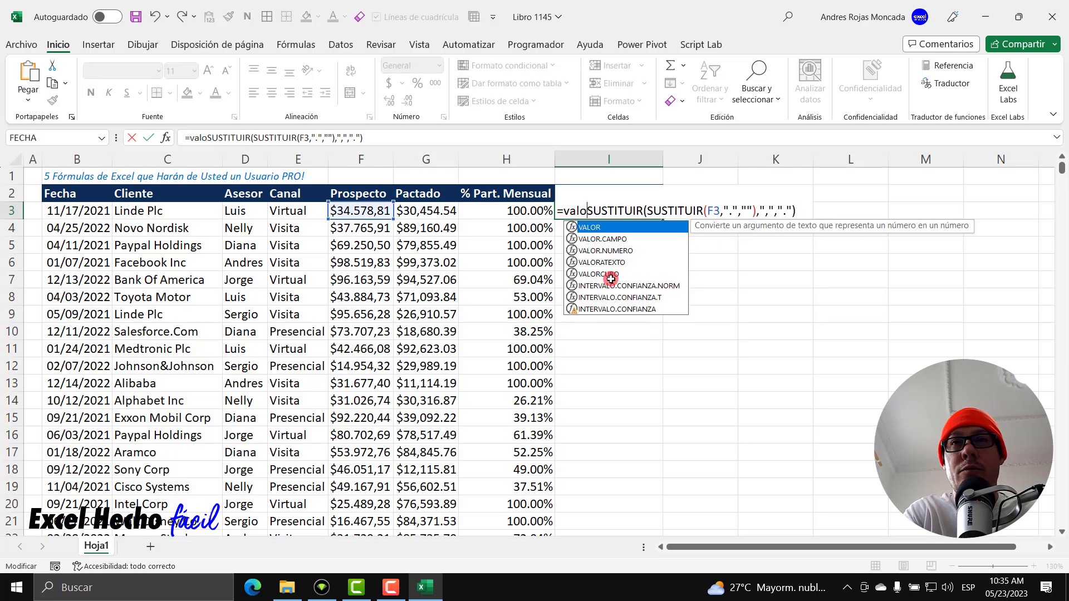
{"action": "key", "text": "Tab"}
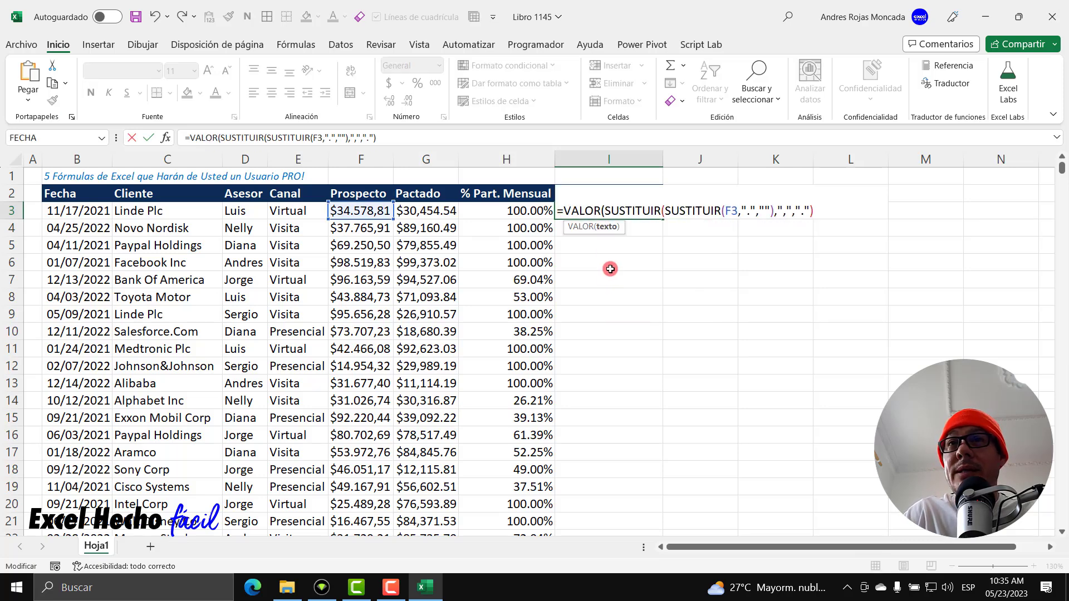
{"action": "left_click", "coordinate": [608, 227]}
{"action": "left_click", "coordinate": [817, 215]}
{"action": "type", "text": ")"}
{"action": "key", "text": "Return"}
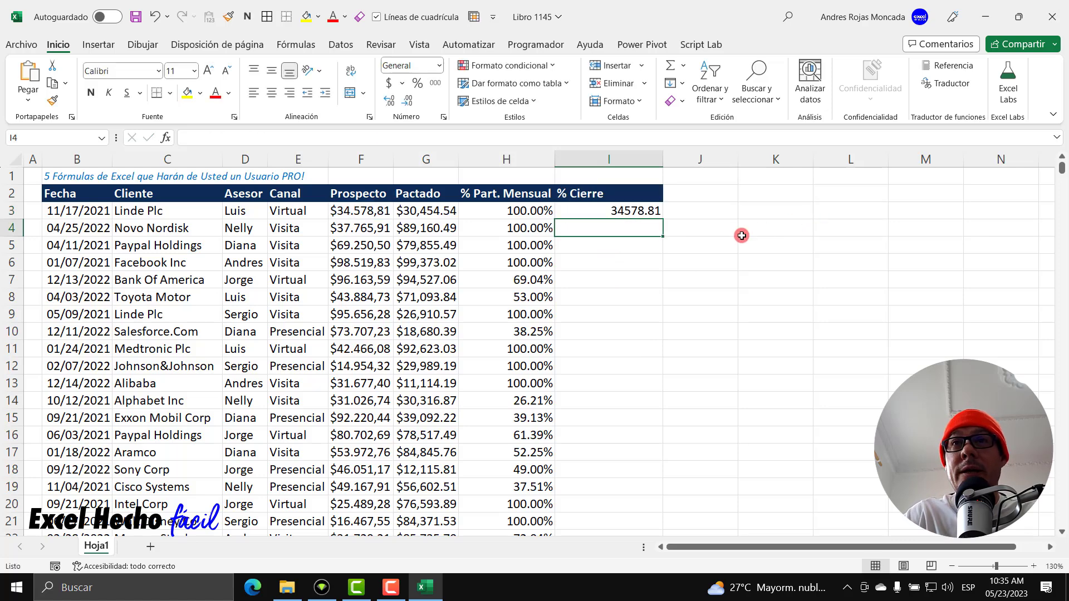
Apply the Moneda number format to I3 and fill its formula down the % Cierre column
{"action": "left_click", "coordinate": [648, 212]}
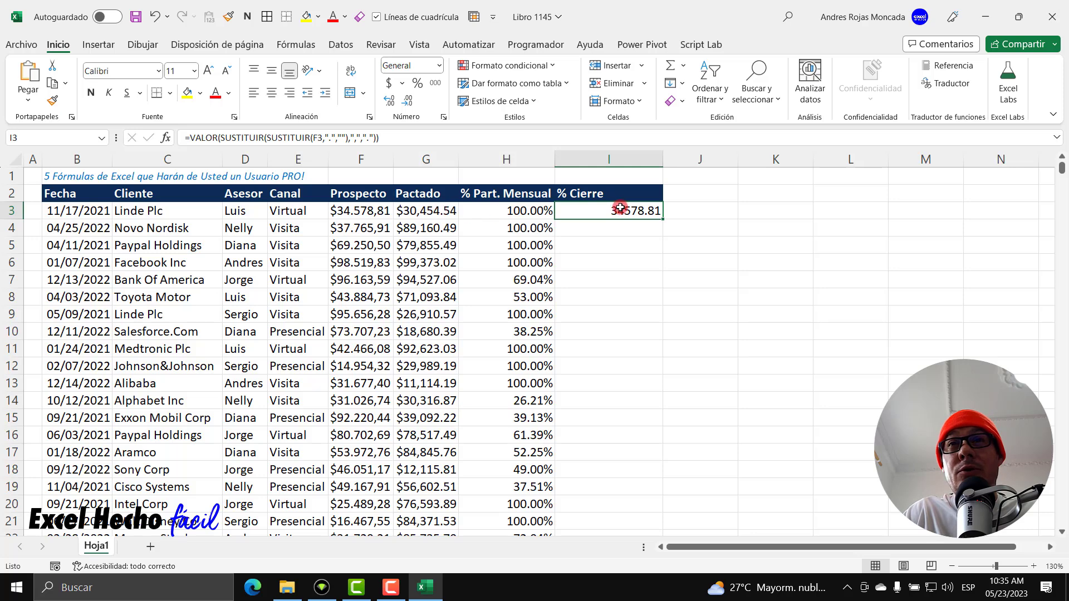
{"action": "left_click", "coordinate": [439, 65]}
{"action": "left_click", "coordinate": [440, 157]}
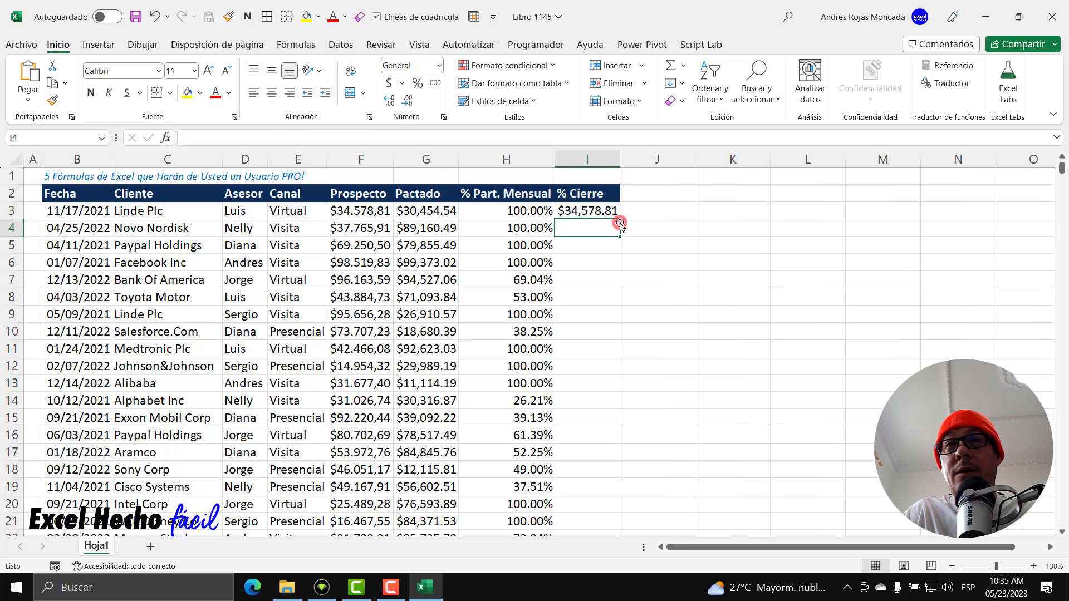
{"action": "double_click", "coordinate": [622, 219]}
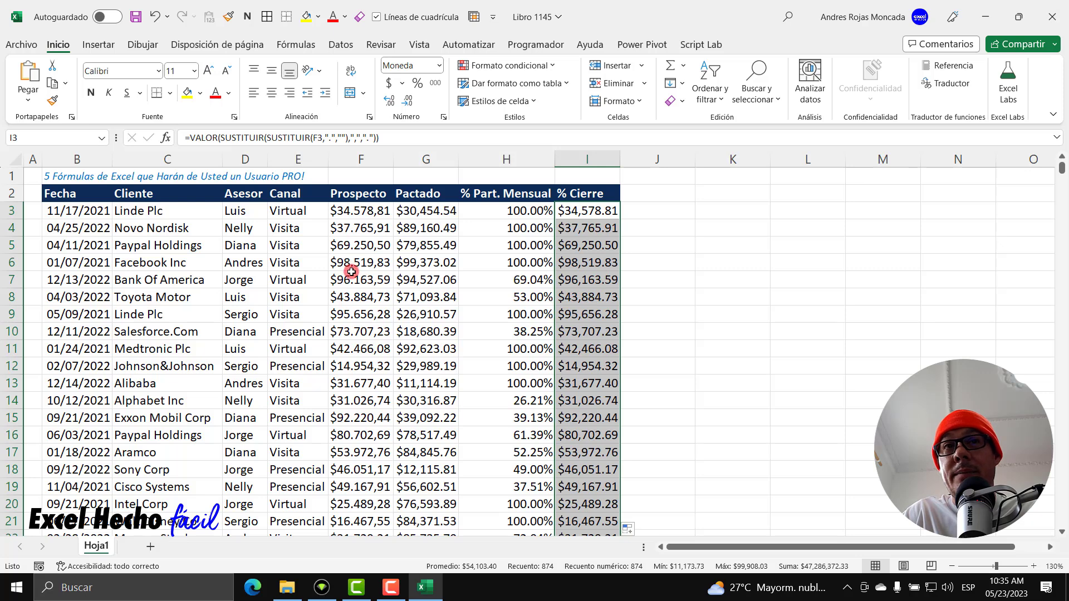
Try widening the % Cierre and Prospecto columns to compare how their values align, and undo both width changes
{"action": "left_click_drag", "start_coordinate": [620, 165], "coordinate": [663, 166]}
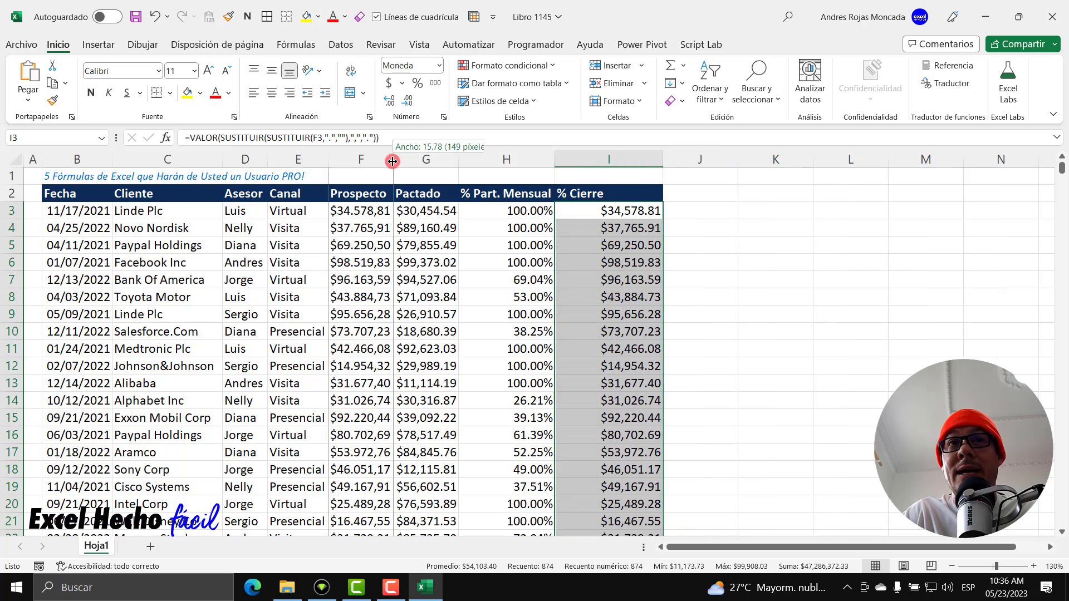
{"action": "left_click_drag", "start_coordinate": [393, 162], "coordinate": [432, 163]}
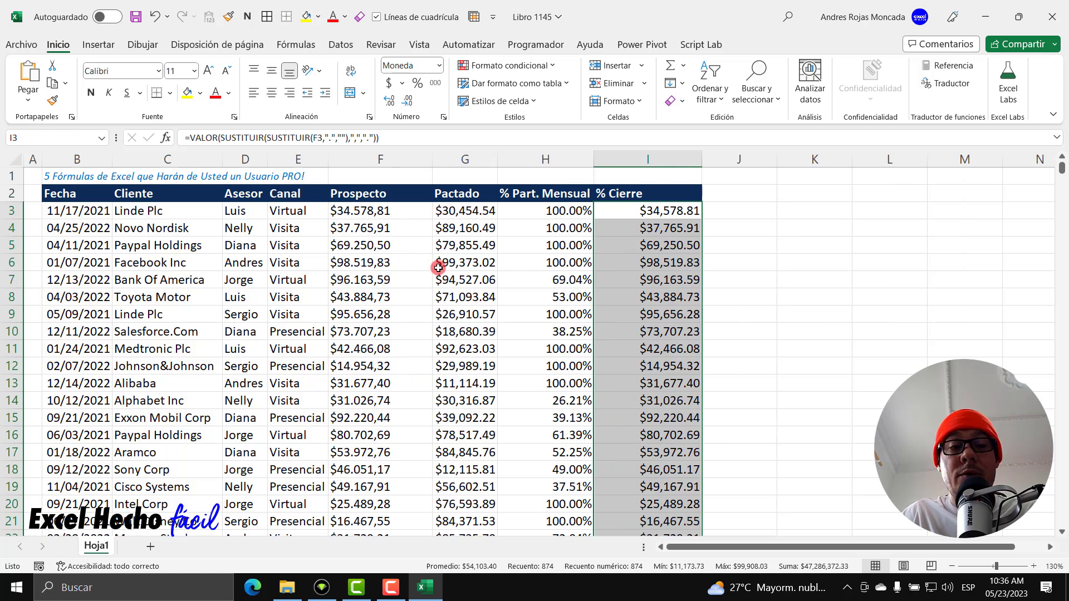
{"action": "key", "text": "ctrl+z"}
{"action": "key", "text": "ctrl+z"}
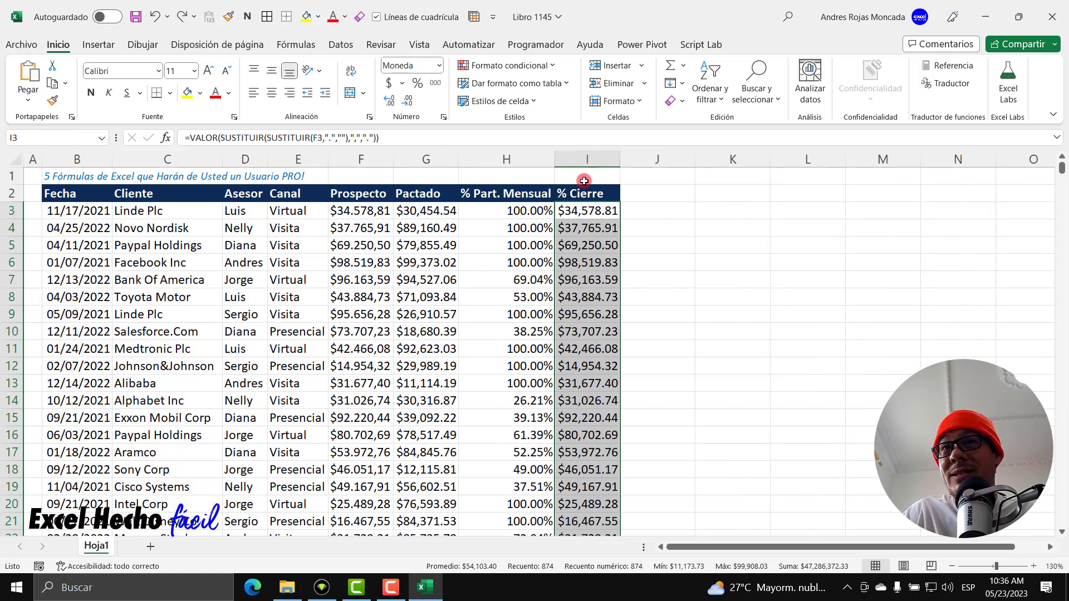
Change the formula in I3 to divide Pactado by the converted Prospecto: =G3/VALOR(SUSTITUIR(SUSTITUIR(F3,".",""),",","."))
{"action": "left_click", "coordinate": [591, 212]}
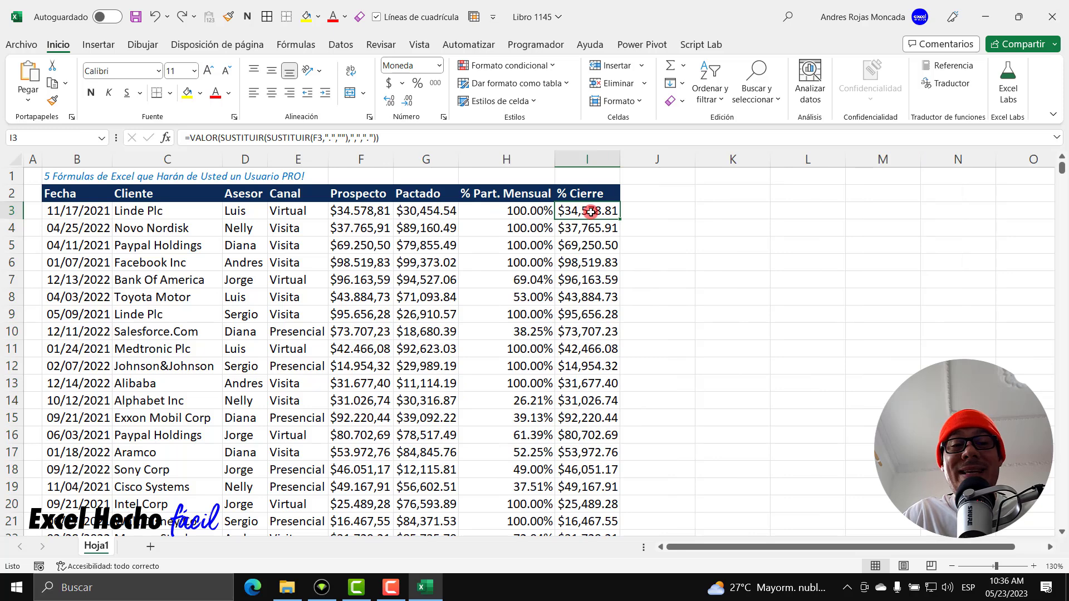
{"action": "key", "text": "F2"}
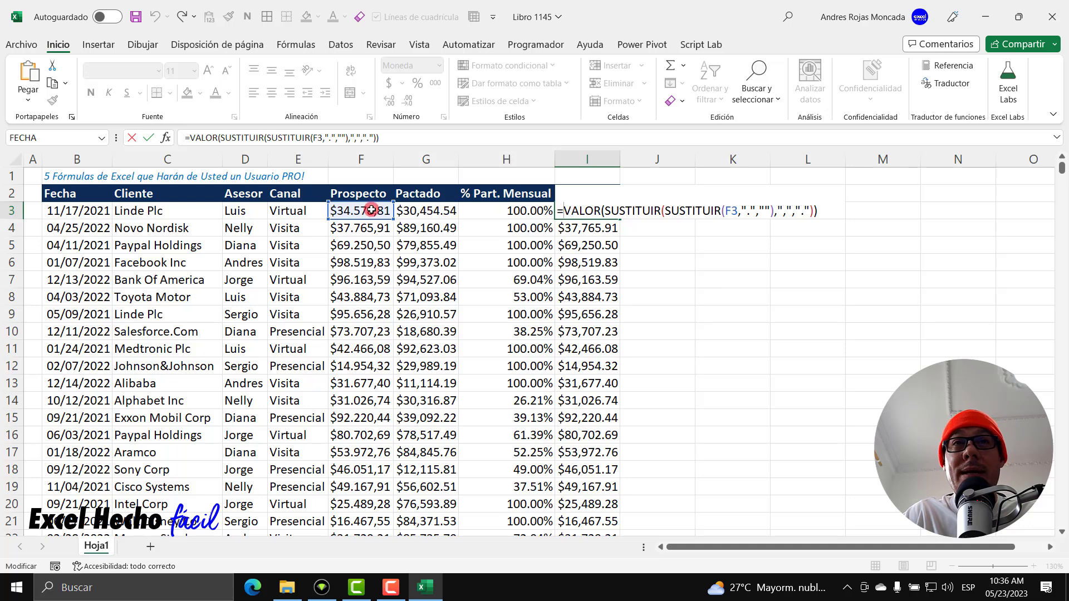
{"action": "left_click", "coordinate": [417, 212]}
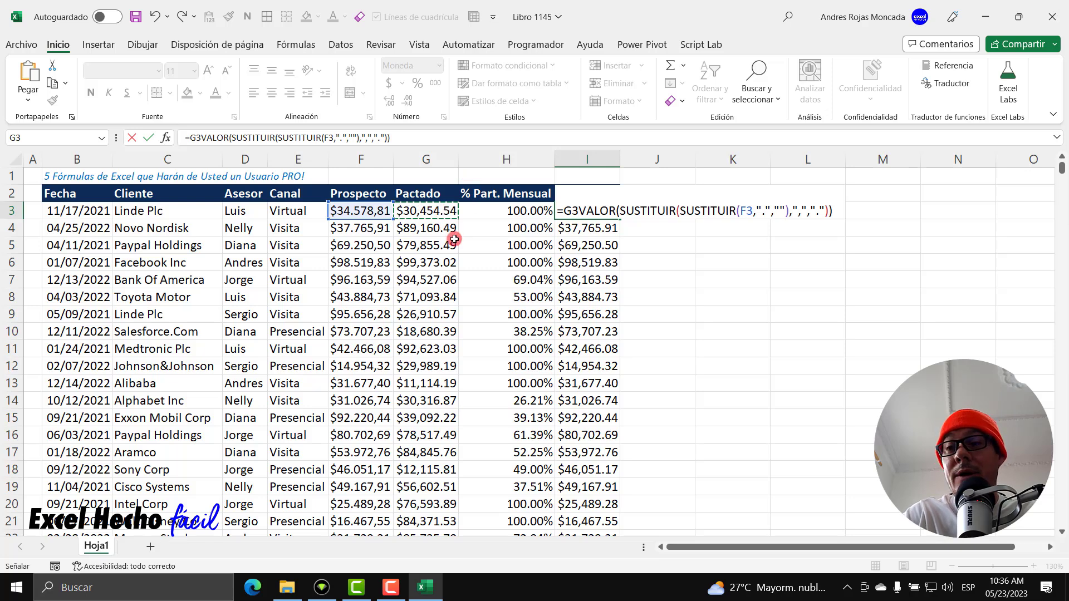
{"action": "type", "text": "/"}
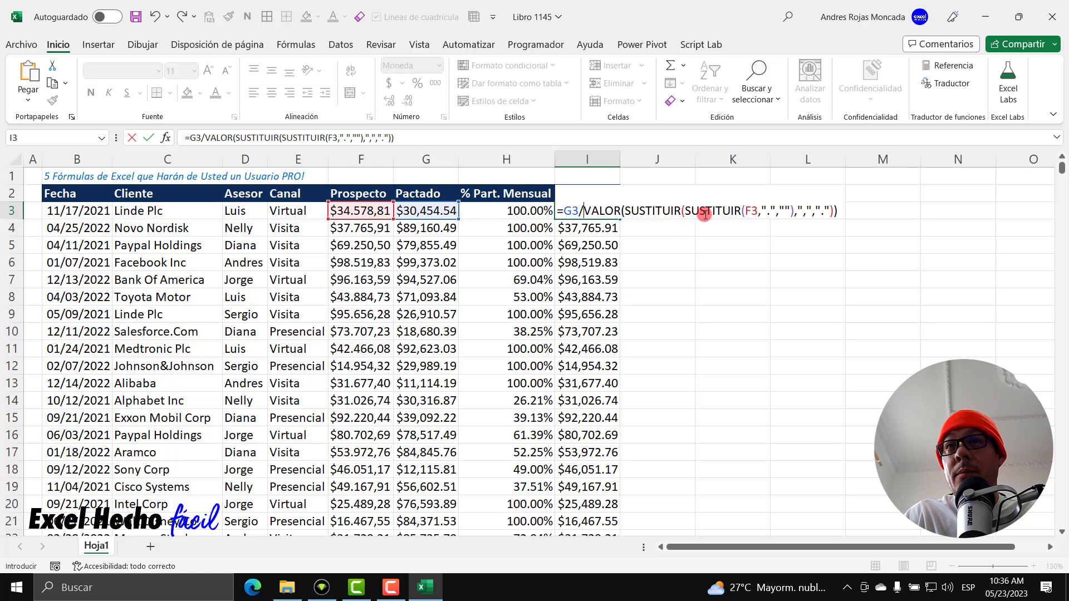
{"action": "left_click", "coordinate": [844, 210]}
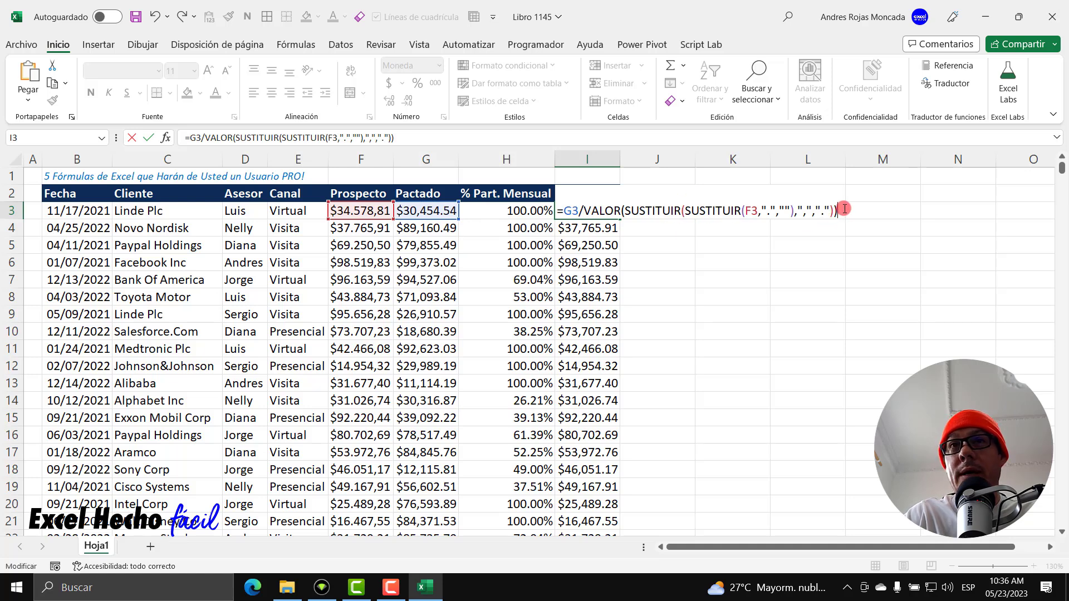
{"action": "key", "text": "Return"}
Apply the Porcentaje number format to the % Cierre result in I3
{"action": "left_click", "coordinate": [585, 210]}
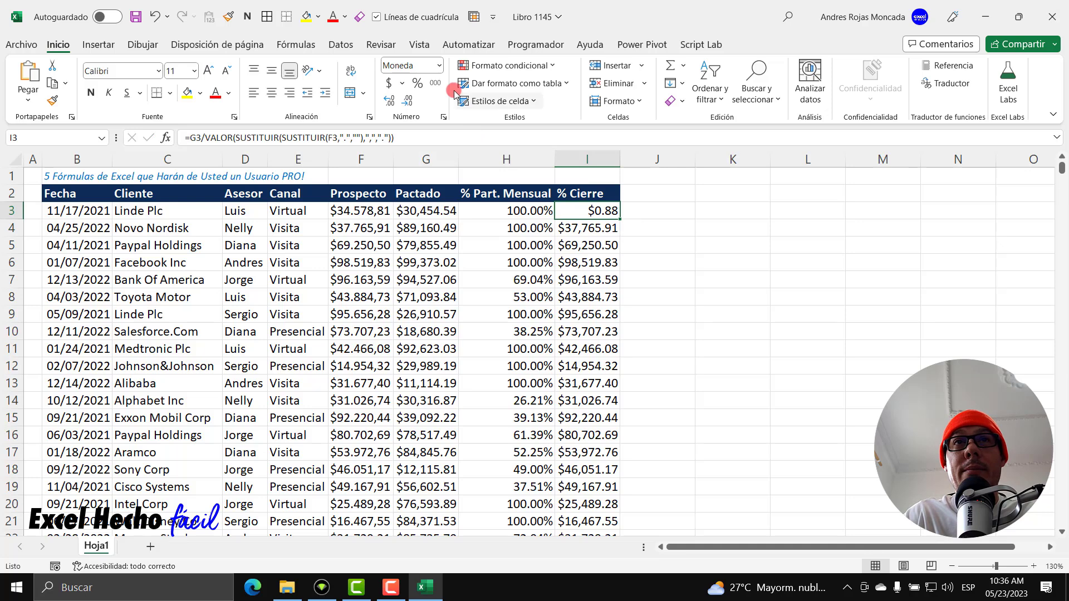
{"action": "left_click", "coordinate": [440, 65]}
{"action": "left_click", "coordinate": [477, 327]}
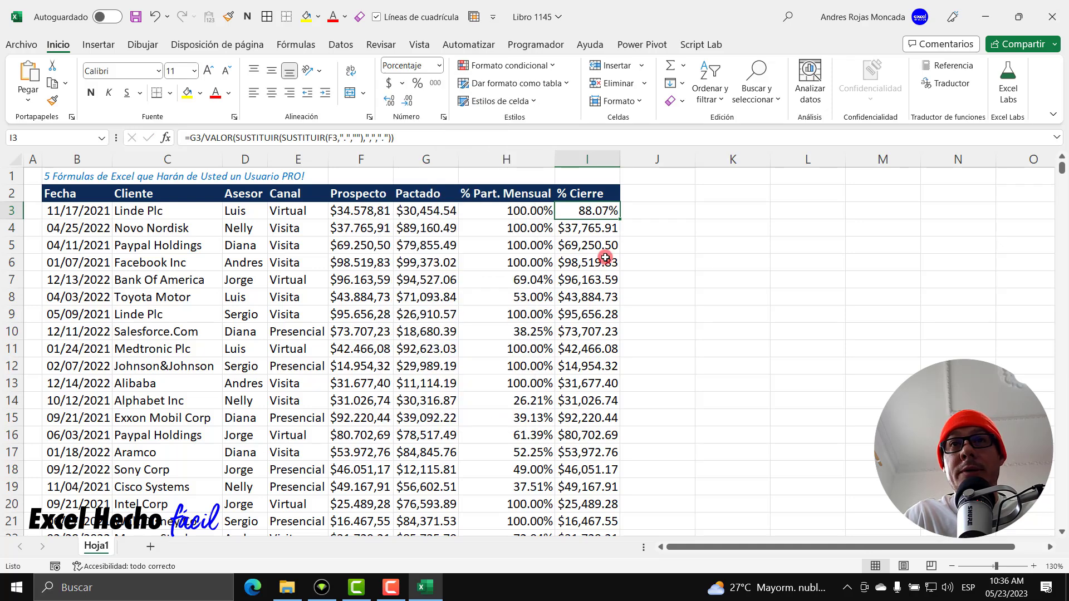
Fill the I3 formula down the % Cierre column and check row 5's Prospecto, Pactado and % Cierre cells
{"action": "double_click", "coordinate": [621, 219]}
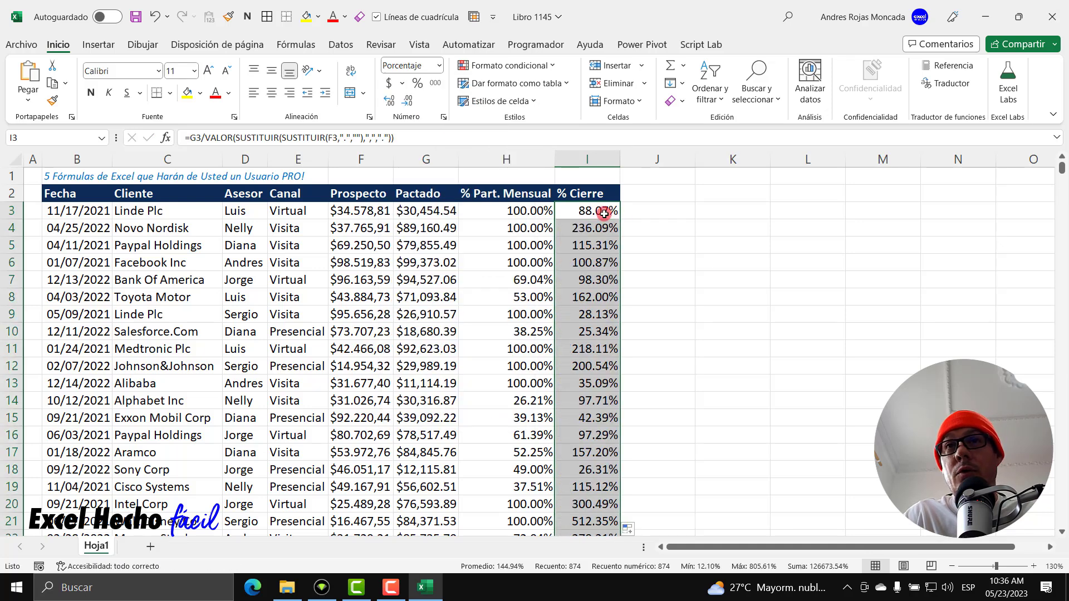
{"action": "left_click_drag", "start_coordinate": [599, 210], "coordinate": [597, 307]}
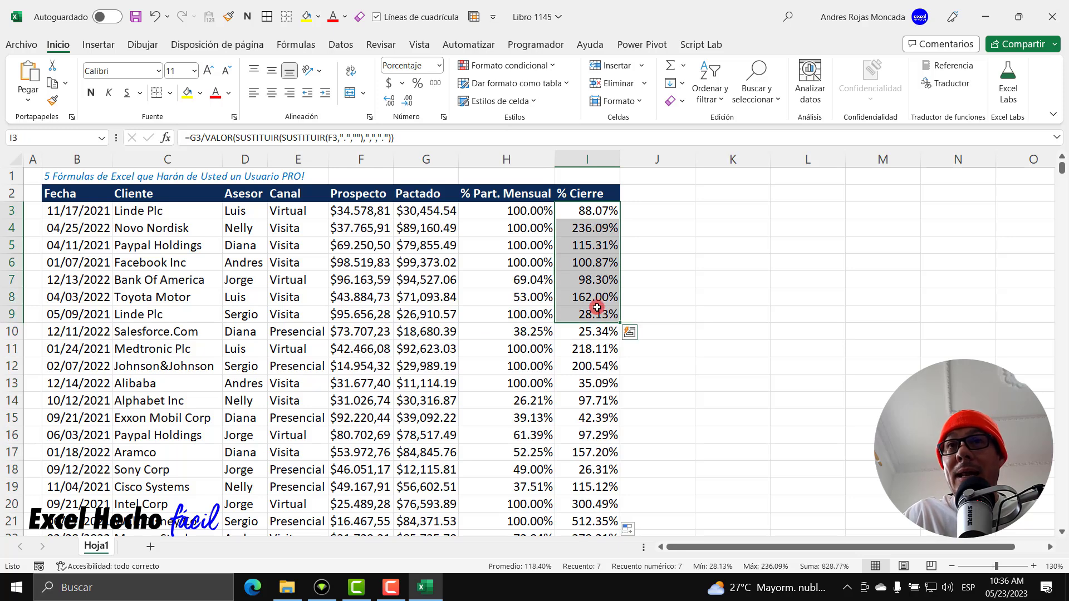
{"action": "left_click", "coordinate": [364, 247]}
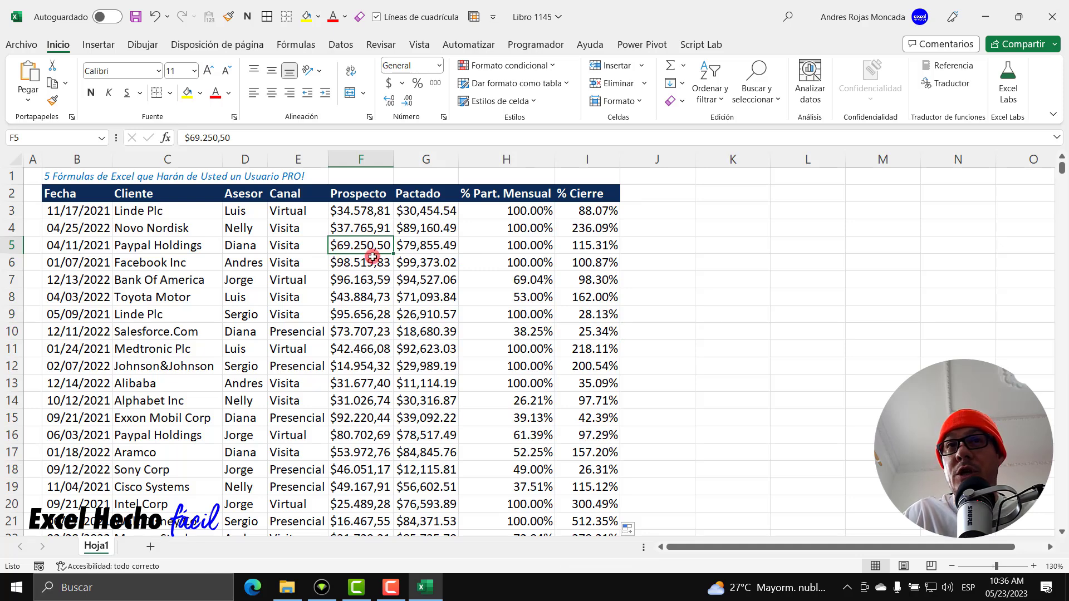
{"action": "left_click", "coordinate": [406, 252]}
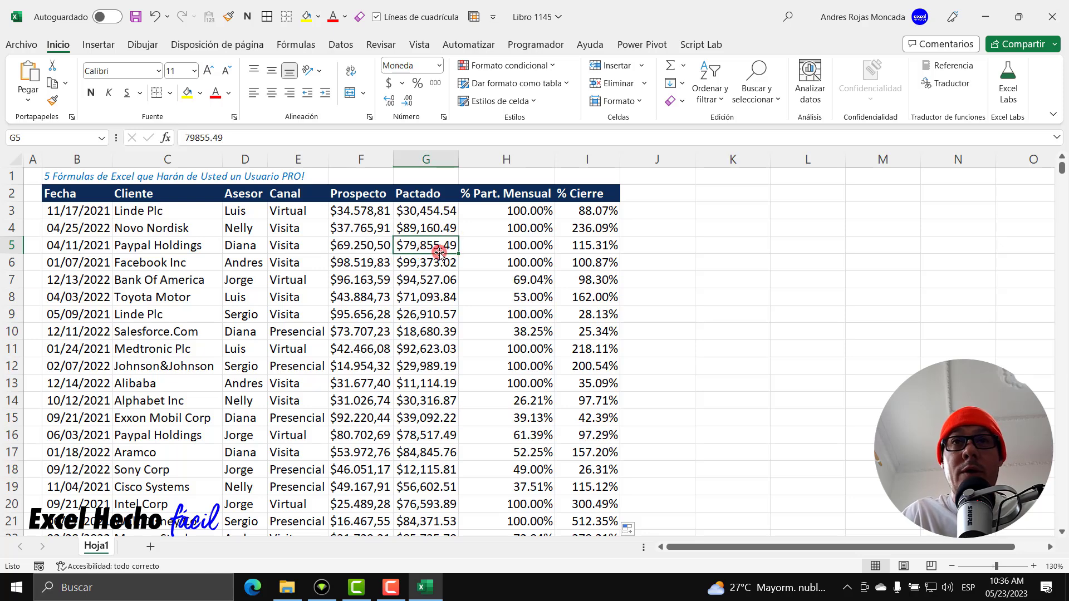
{"action": "left_click", "coordinate": [574, 249]}
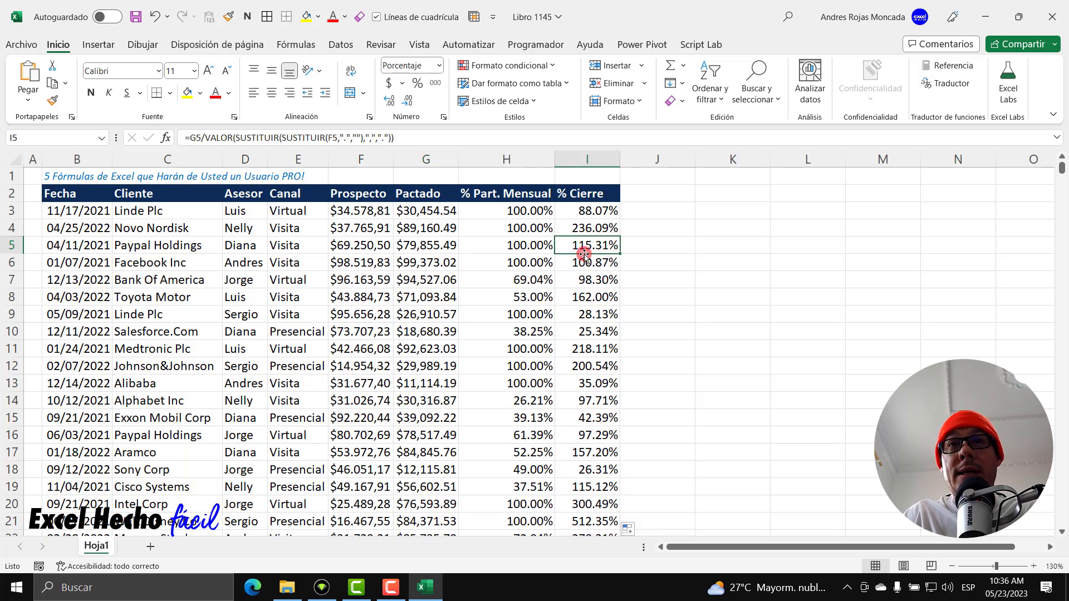
{"action": "left_click", "coordinate": [580, 212]}
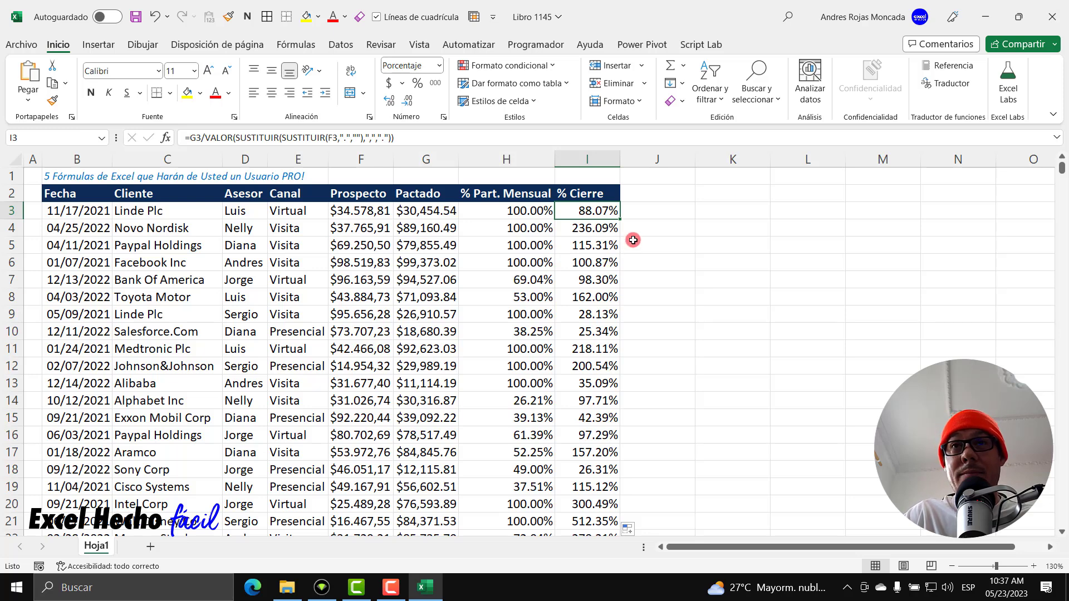
Set the width of column J to 2 as a narrow separator beside the data table
{"action": "left_click", "coordinate": [648, 158]}
{"action": "right_click", "coordinate": [648, 158]}
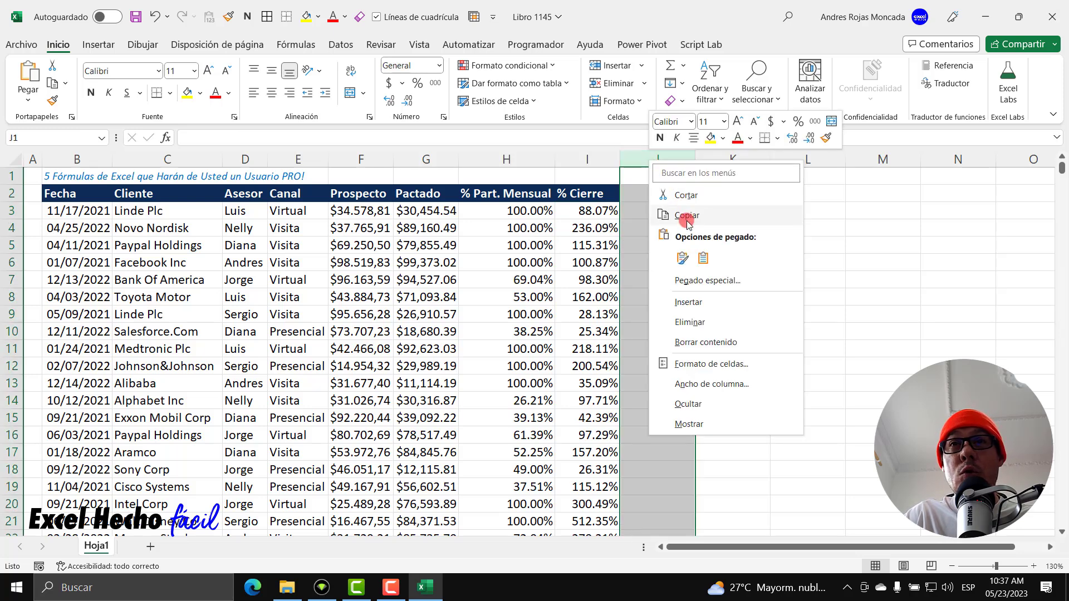
{"action": "left_click", "coordinate": [699, 385]}
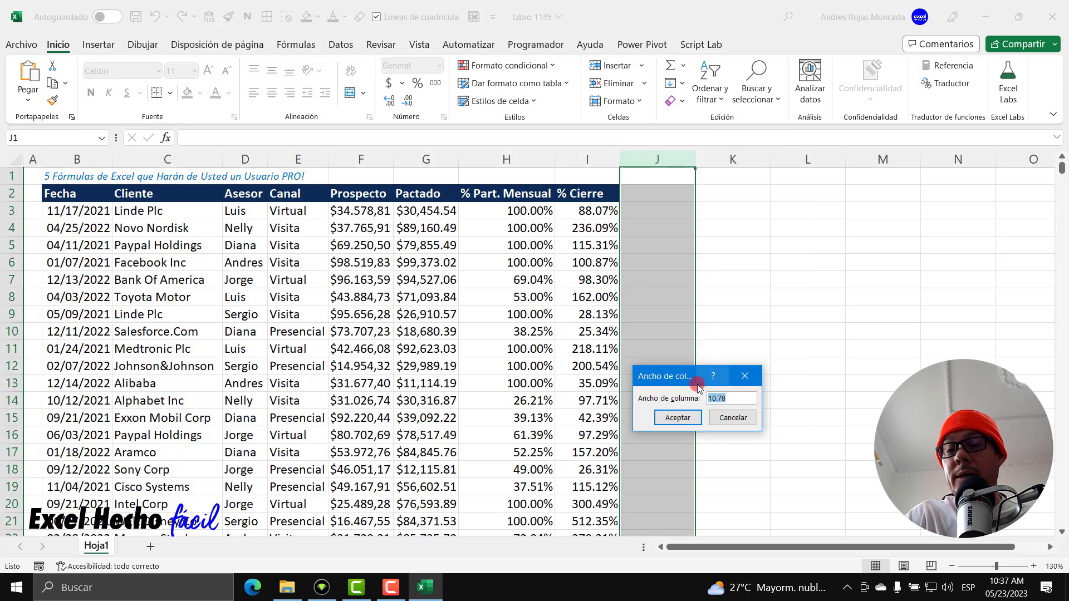
{"action": "type", "text": "2"}
{"action": "key", "text": "Return"}
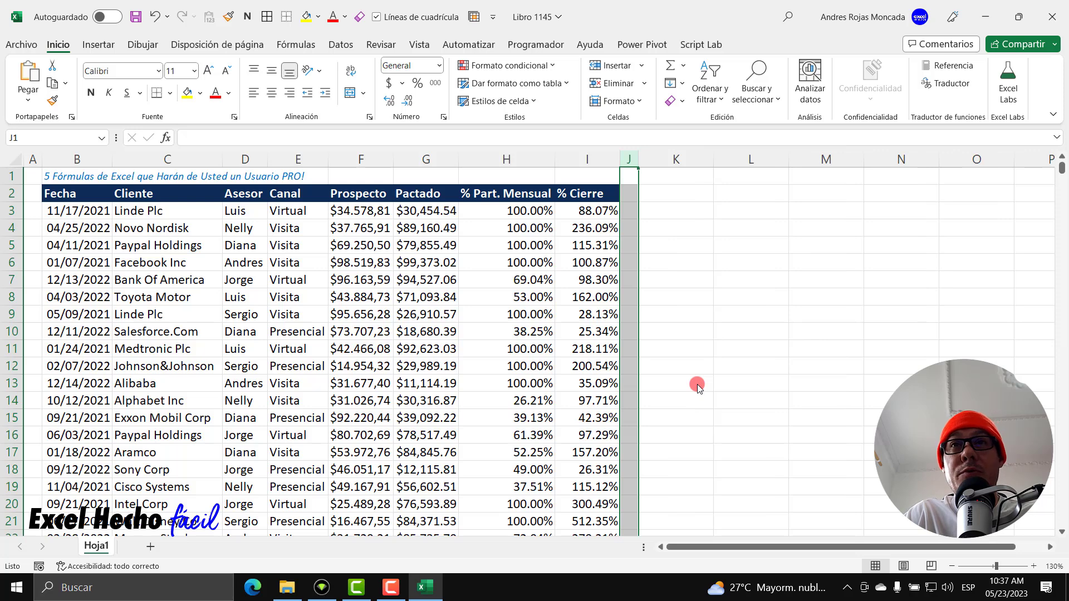
{"action": "left_click", "coordinate": [671, 195]}
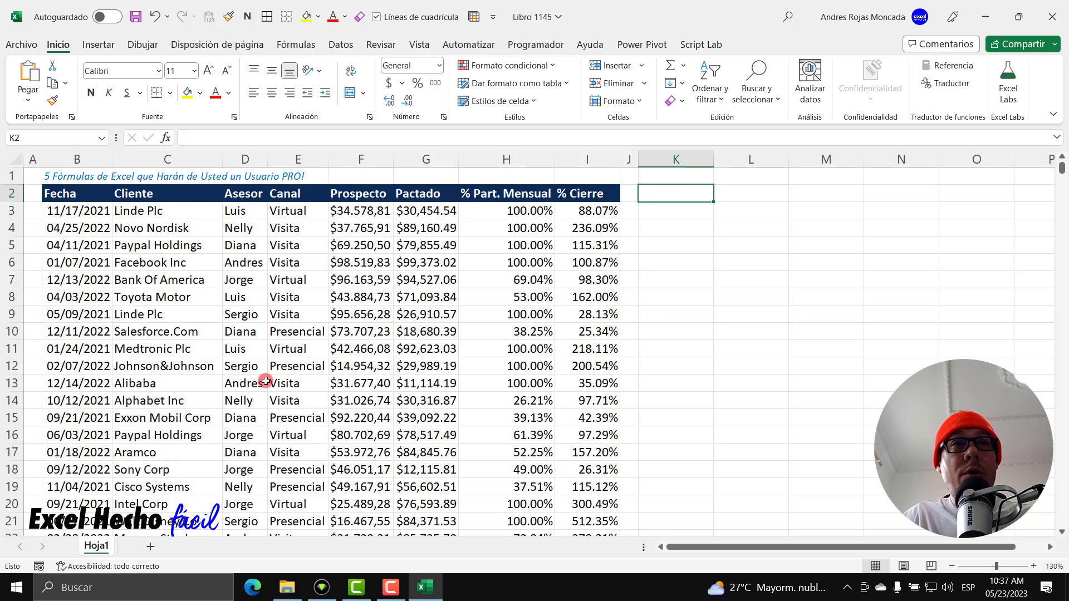
Apply a light green fill to the % Part. Mensual and % Cierre values in H3:I876
{"action": "left_click", "coordinate": [486, 211]}
{"action": "key", "text": "shift+Right"}
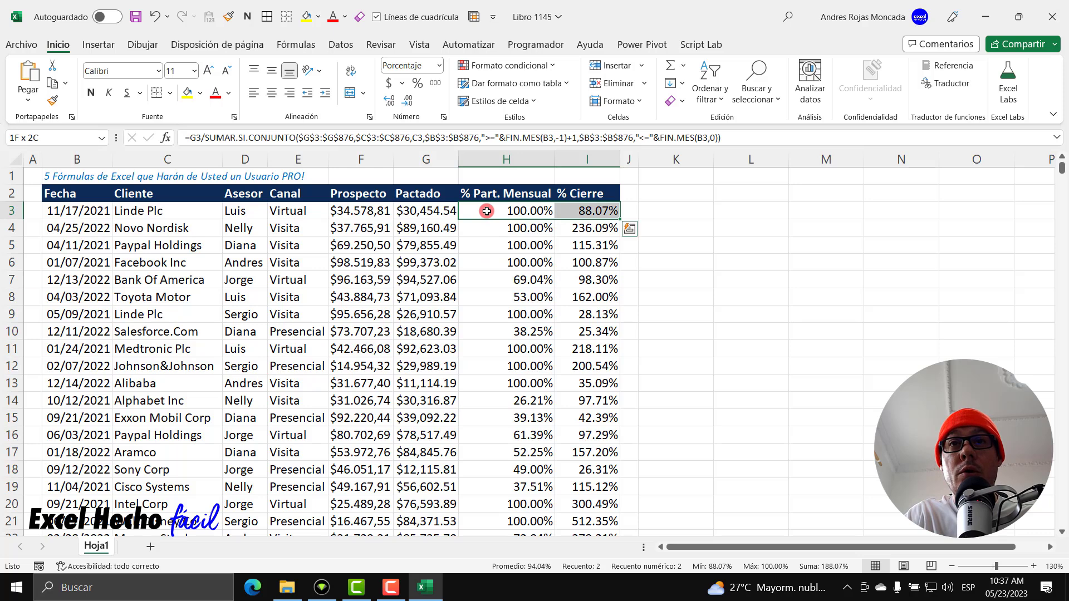
{"action": "key", "text": "ctrl+shift+Down"}
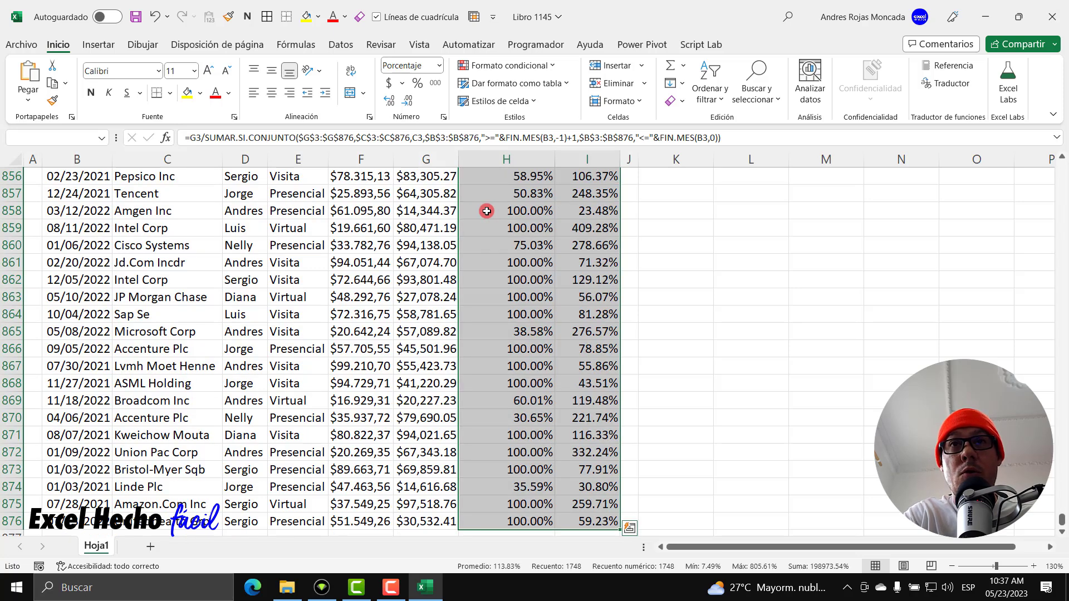
{"action": "key", "text": "ctrl+BackSpace"}
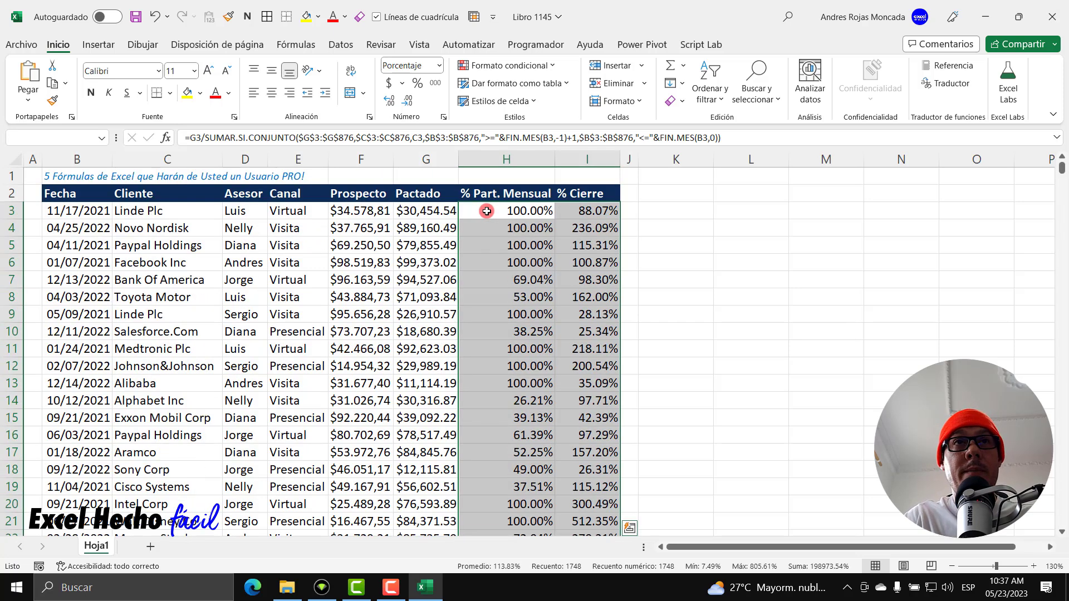
{"action": "left_click", "coordinate": [200, 93]}
{"action": "left_click", "coordinate": [232, 149]}
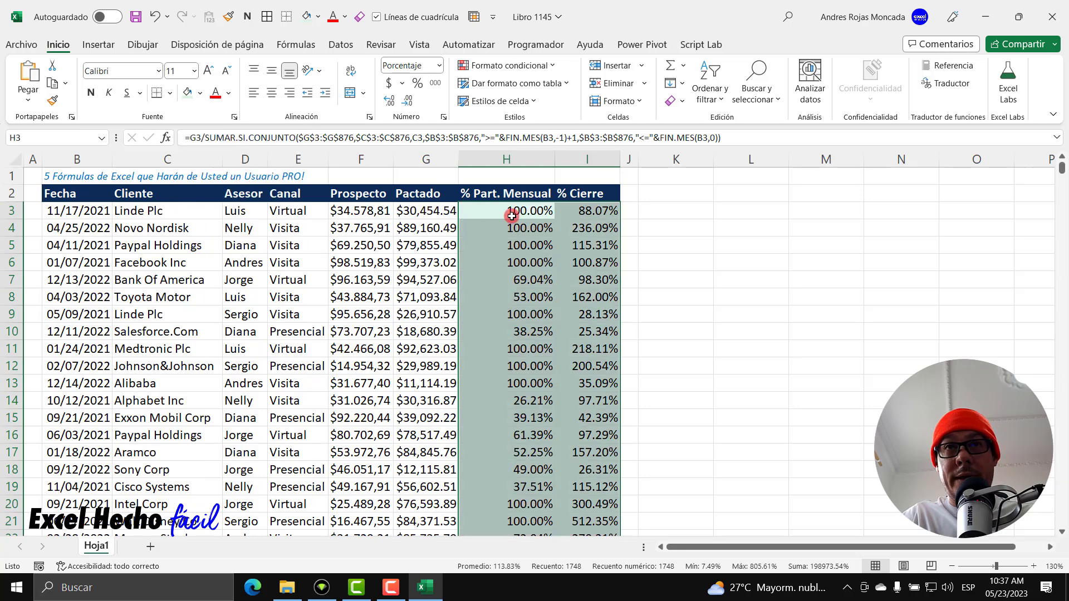
{"action": "left_click", "coordinate": [509, 213]}
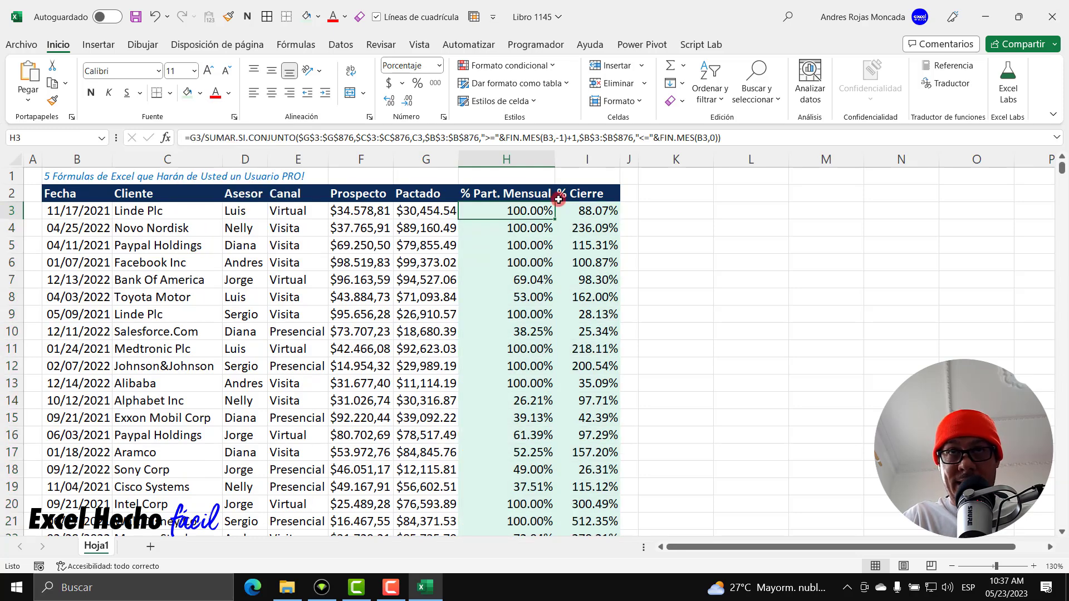
Enter the header Asesor in K2 and list three advisors' first names from the table in K3:K5
{"action": "left_click", "coordinate": [675, 193]}
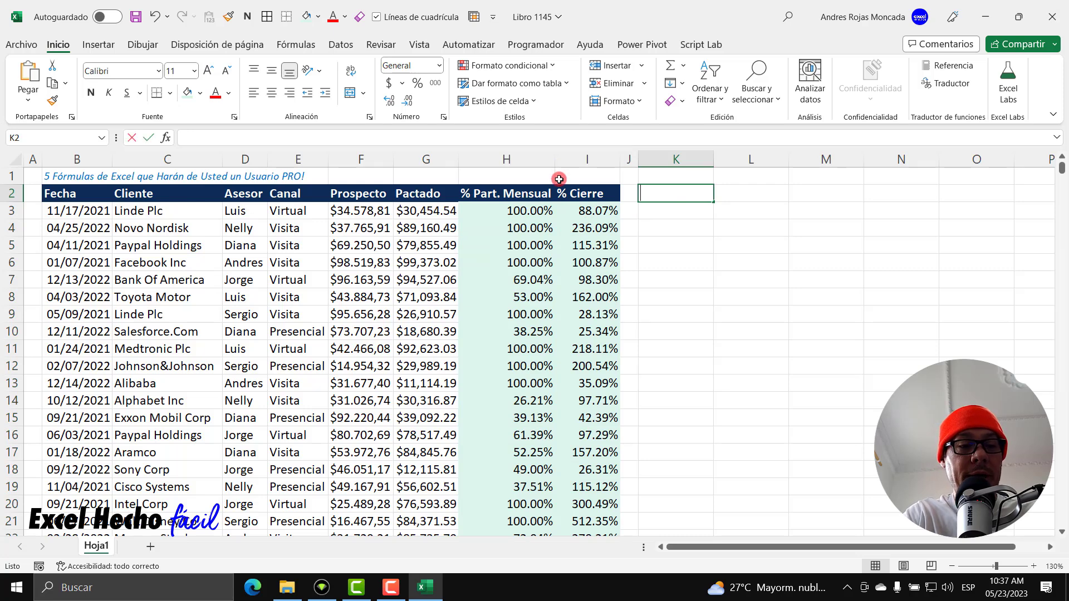
{"action": "type", "text": "Asesor"}
{"action": "key", "text": "Return"}
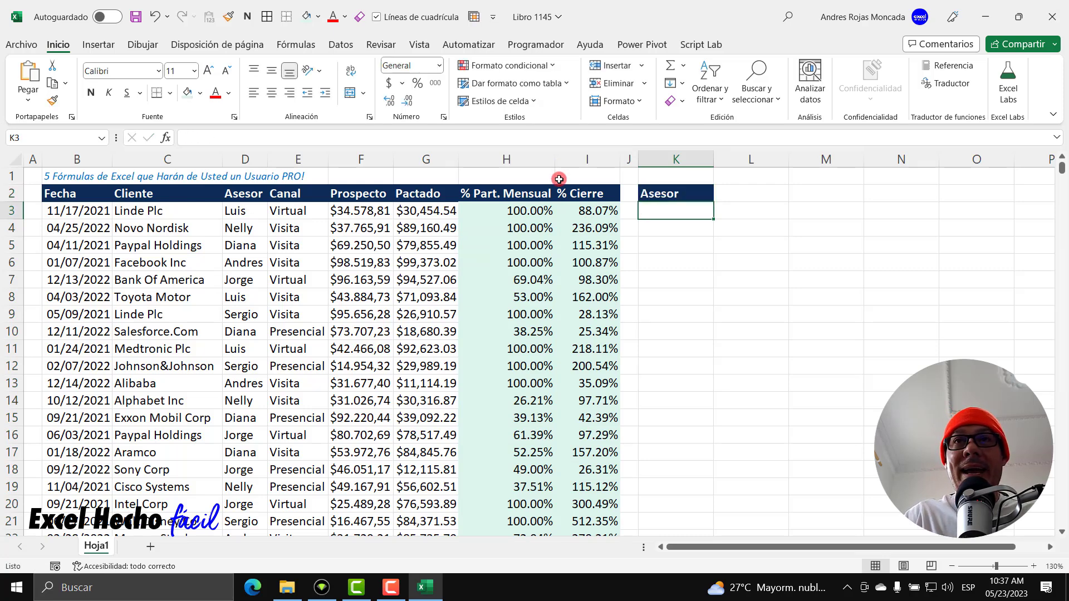
{"action": "type", "text": "Diana"}
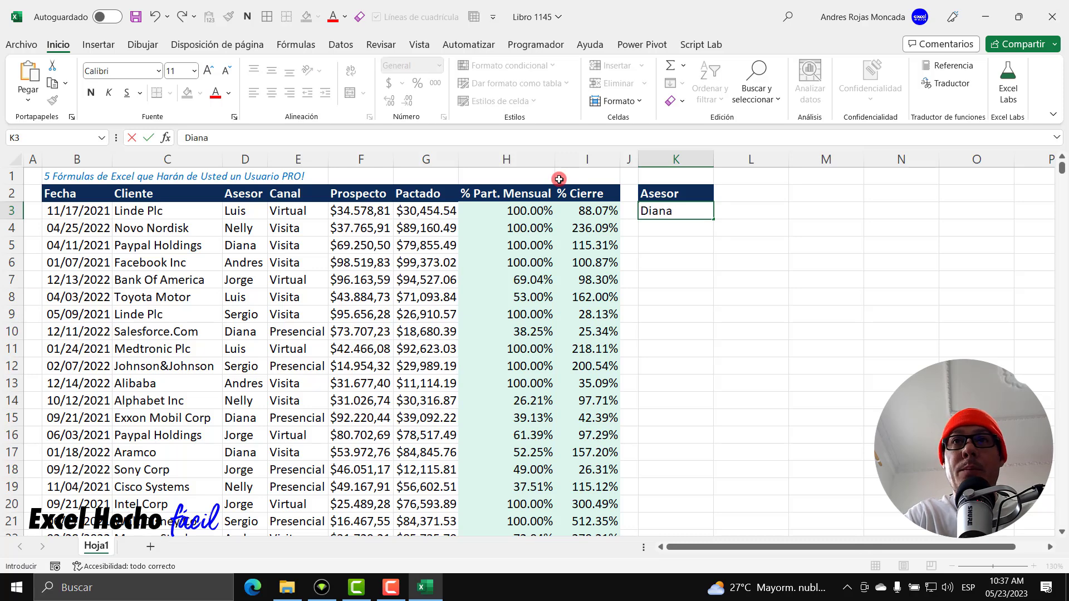
{"action": "key", "text": "Return"}
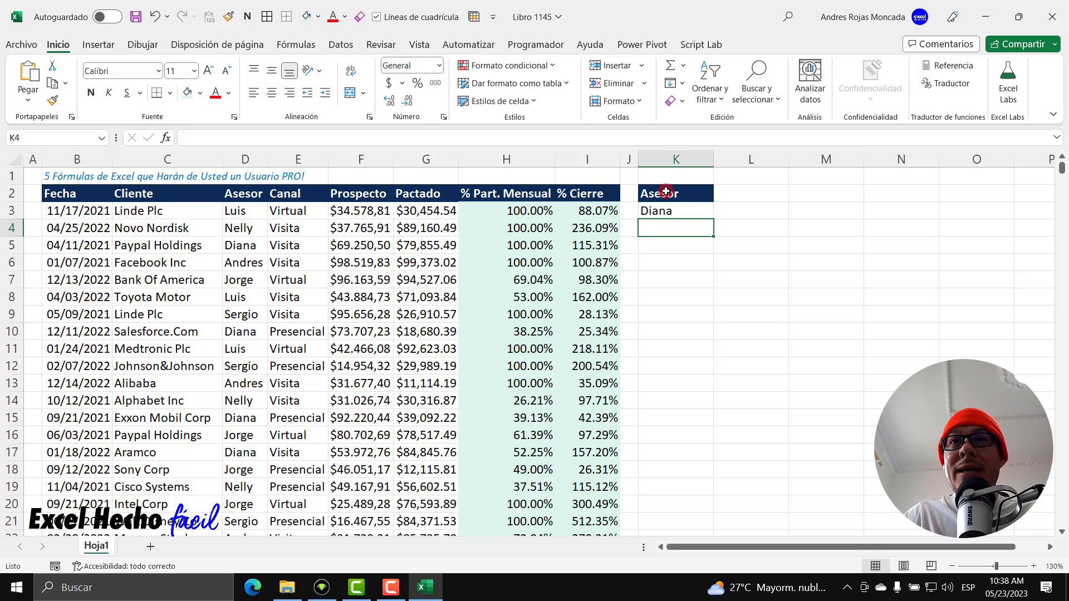
{"action": "left_click", "coordinate": [670, 214]}
{"action": "left_click", "coordinate": [675, 229]}
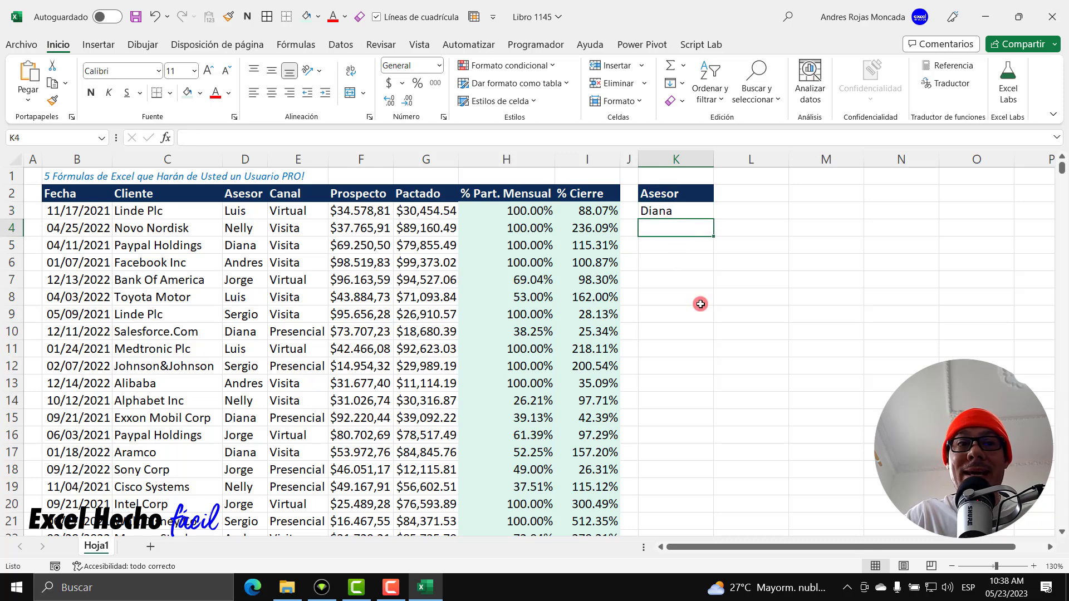
{"action": "type", "text": "Sergio"}
{"action": "key", "text": "Return"}
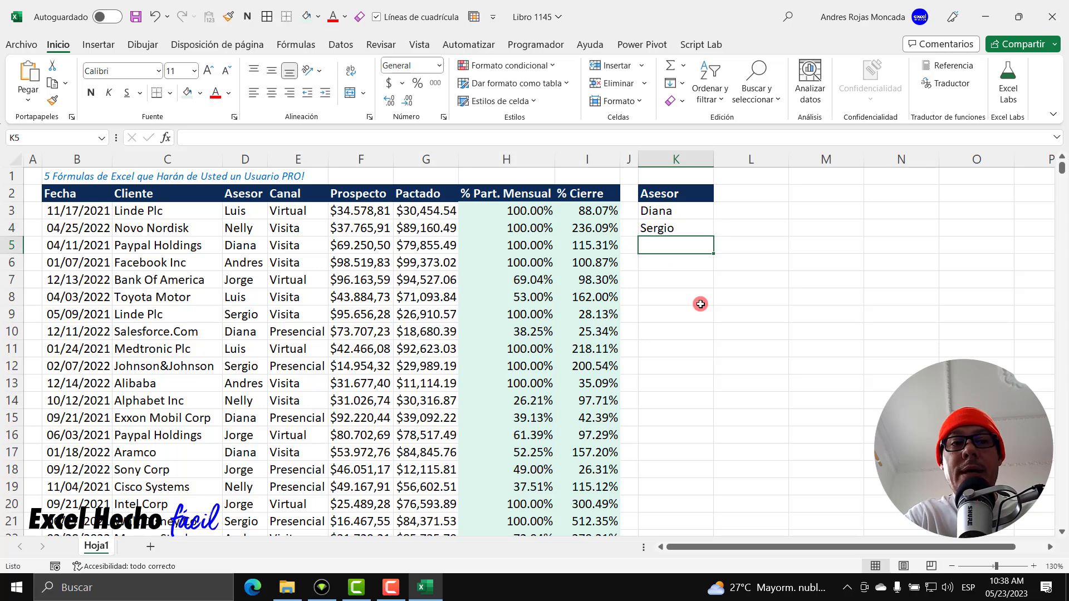
{"action": "type", "text": "Andres"}
{"action": "key", "text": "Return"}
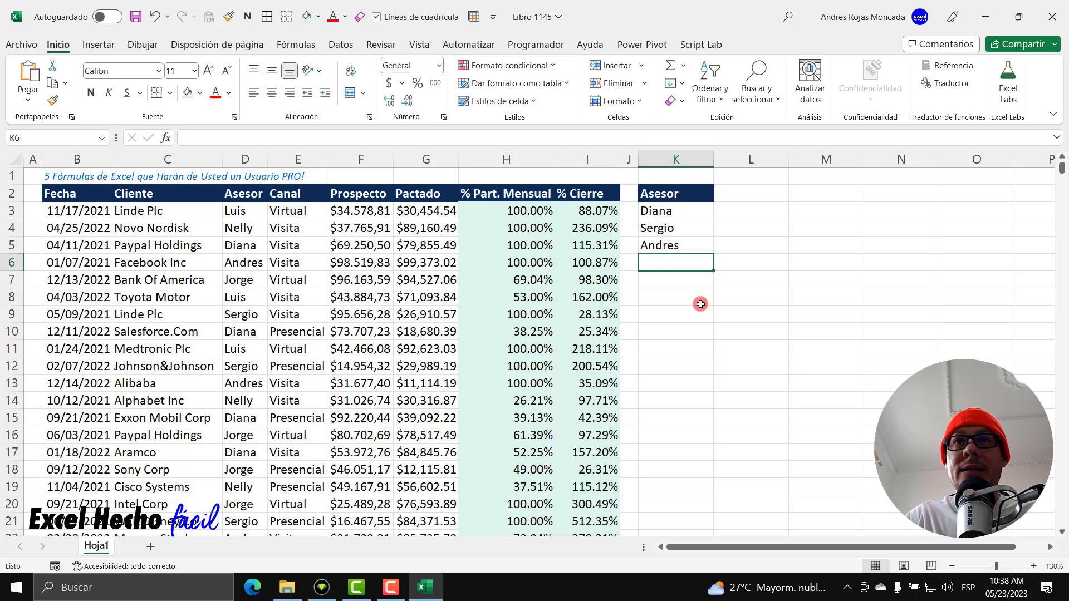
Highlight rows 2 to 6 of the Fecha, Cliente, Asesor, Canal and Pactado columns to review the fields to extract
{"action": "left_click", "coordinate": [79, 194]}
{"action": "left_click_drag", "start_coordinate": [79, 194], "coordinate": [79, 255]}
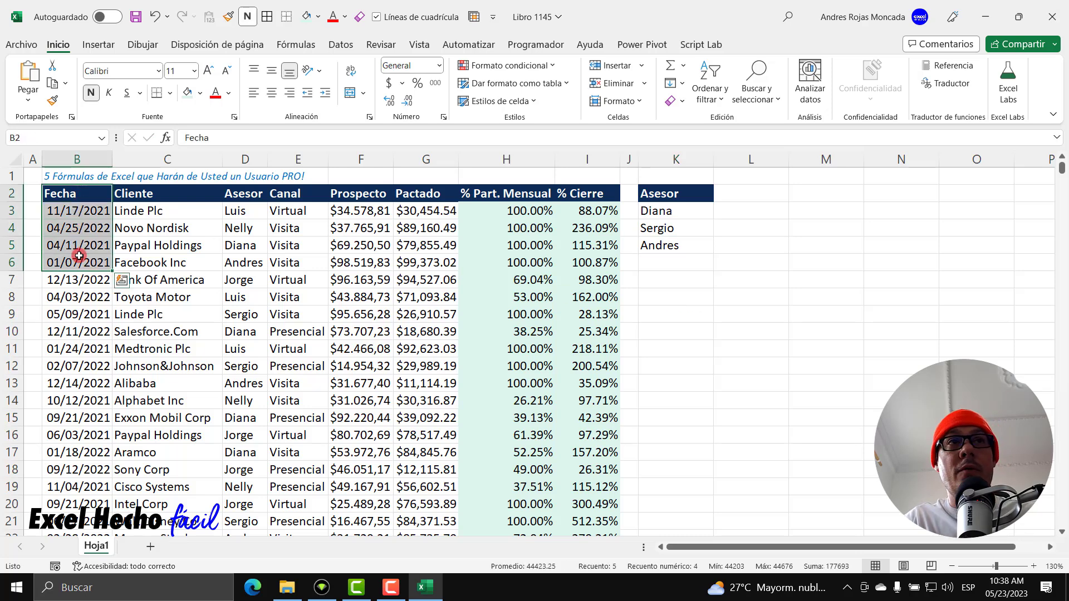
{"action": "left_click_drag", "start_coordinate": [149, 193], "coordinate": [145, 258]}
{"action": "left_click_drag", "start_coordinate": [236, 195], "coordinate": [239, 262]}
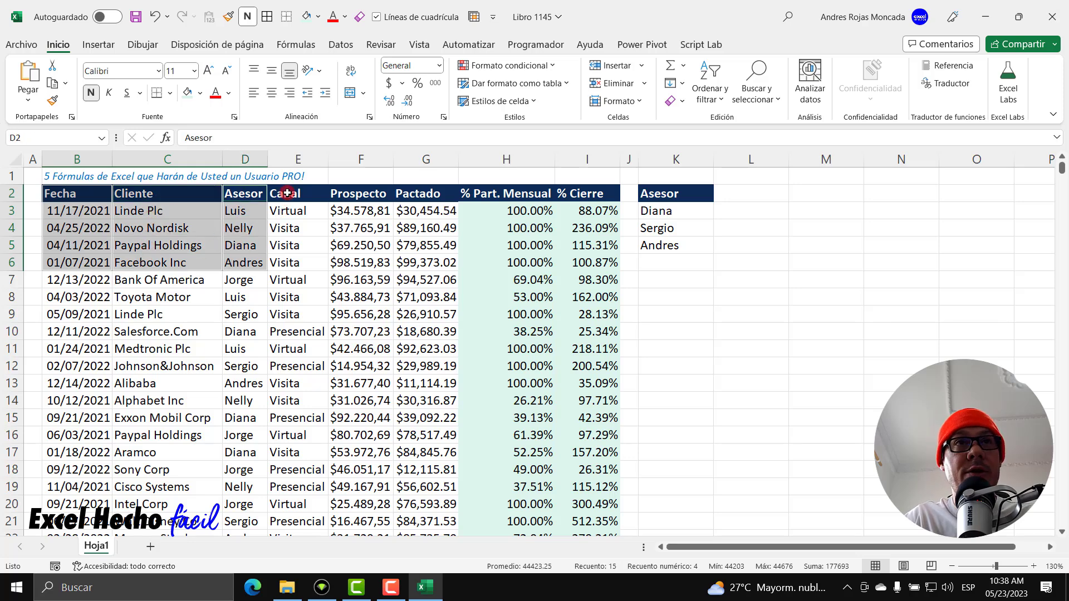
{"action": "left_click_drag", "start_coordinate": [287, 193], "coordinate": [287, 262]}
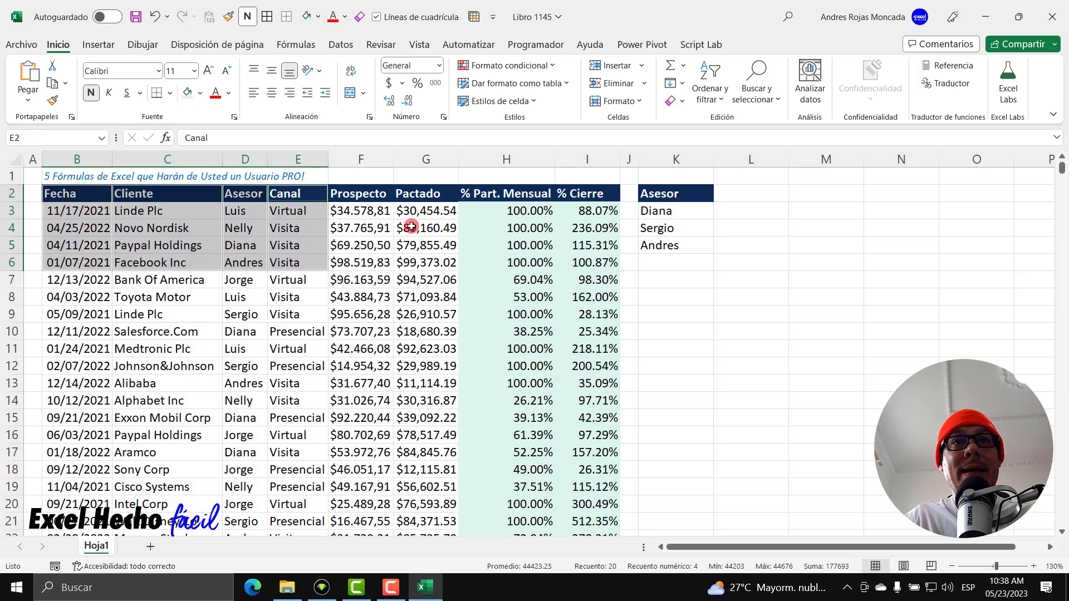
{"action": "left_click_drag", "start_coordinate": [414, 194], "coordinate": [409, 257]}
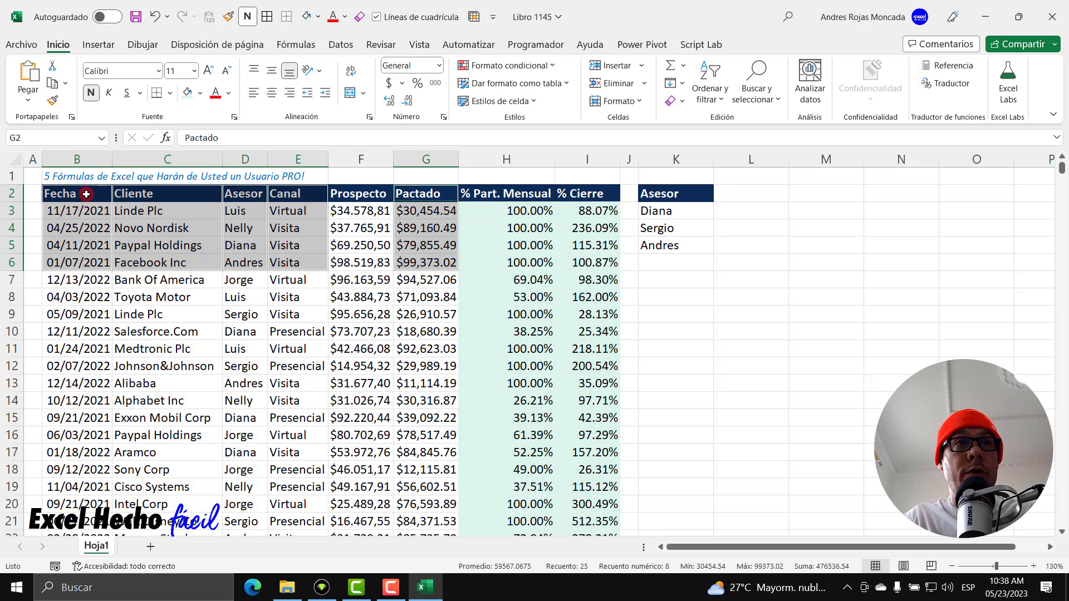
Copy the Fecha, Cliente, Asesor, Canal and Pactado headers to K7:O7
{"action": "left_click_drag", "start_coordinate": [72, 192], "coordinate": [278, 196]}
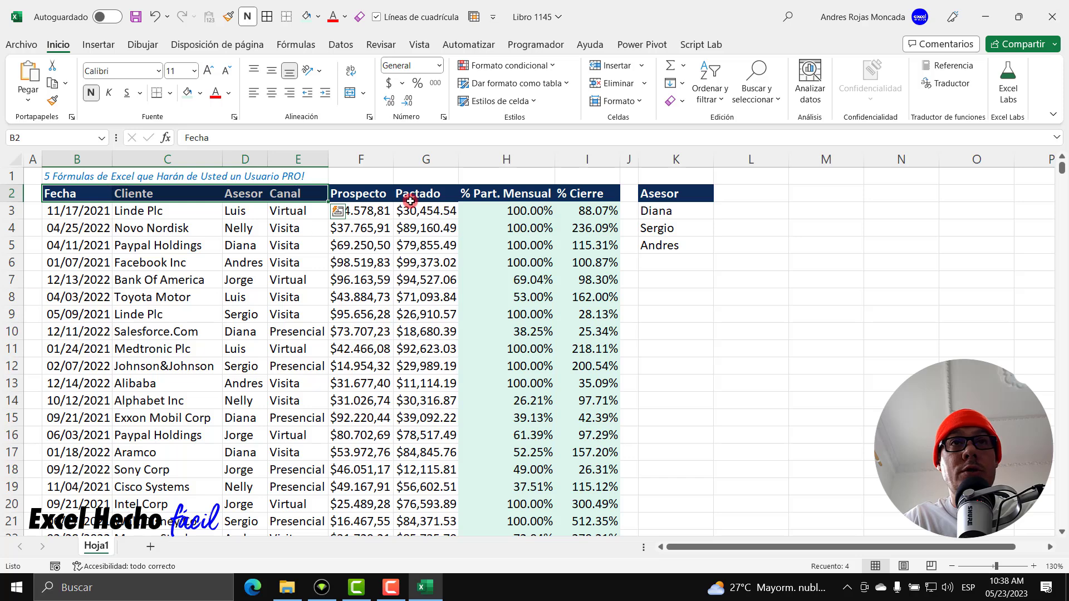
{"action": "left_click", "coordinate": [414, 196], "text": "ctrl"}
{"action": "key", "text": "ctrl+c"}
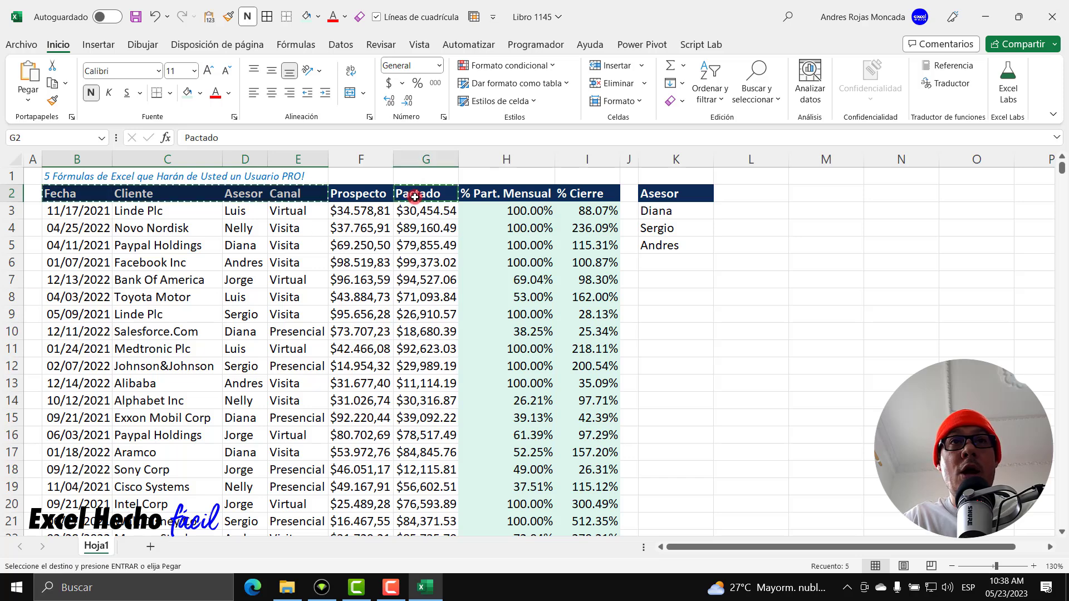
{"action": "left_click", "coordinate": [667, 283]}
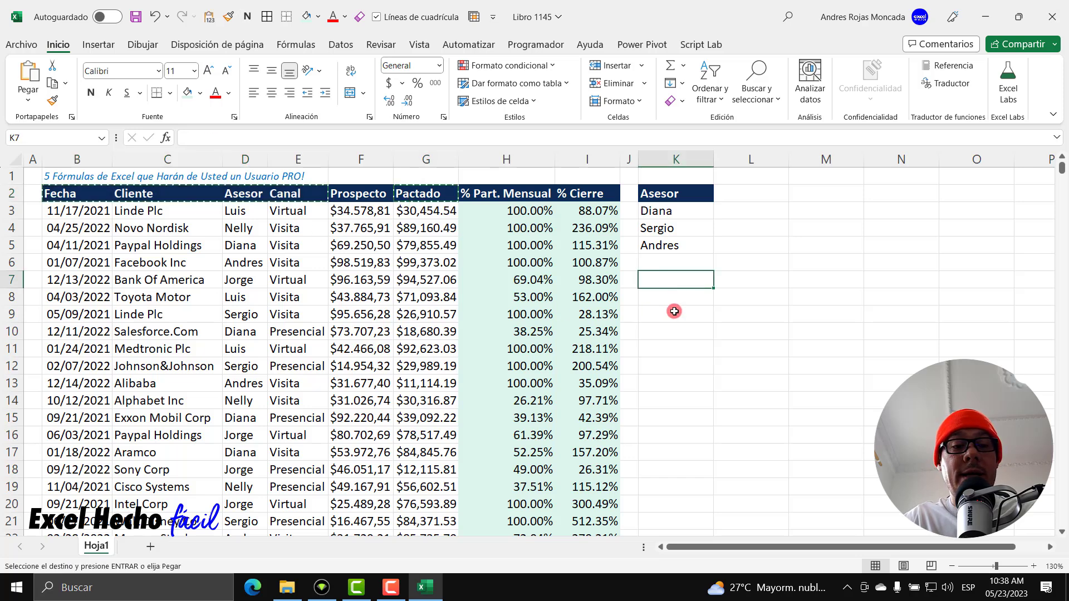
{"action": "key", "text": "ctrl+v"}
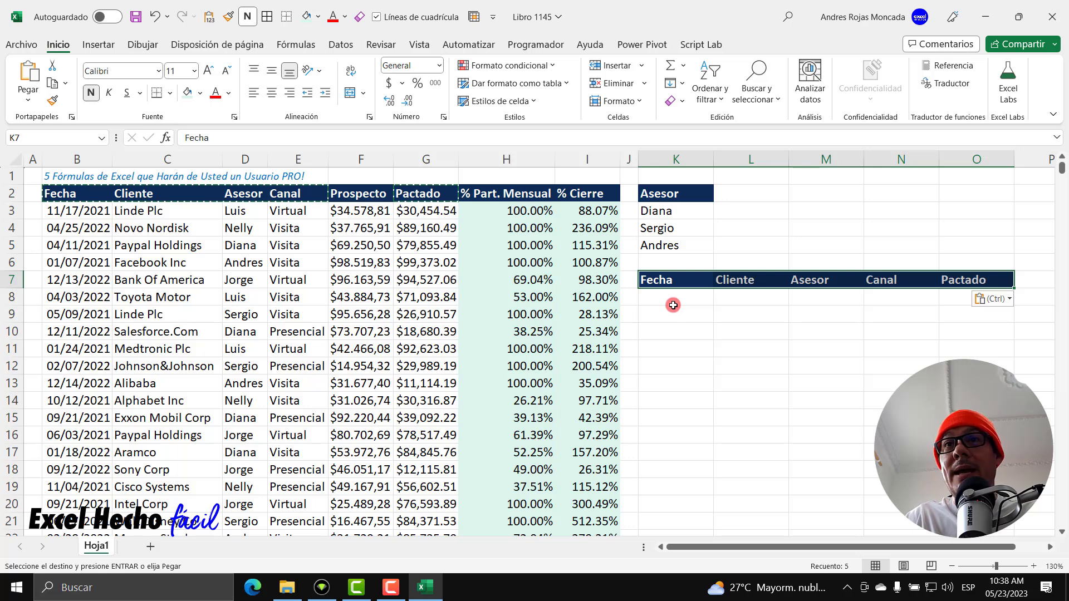
{"action": "left_click", "coordinate": [675, 297]}
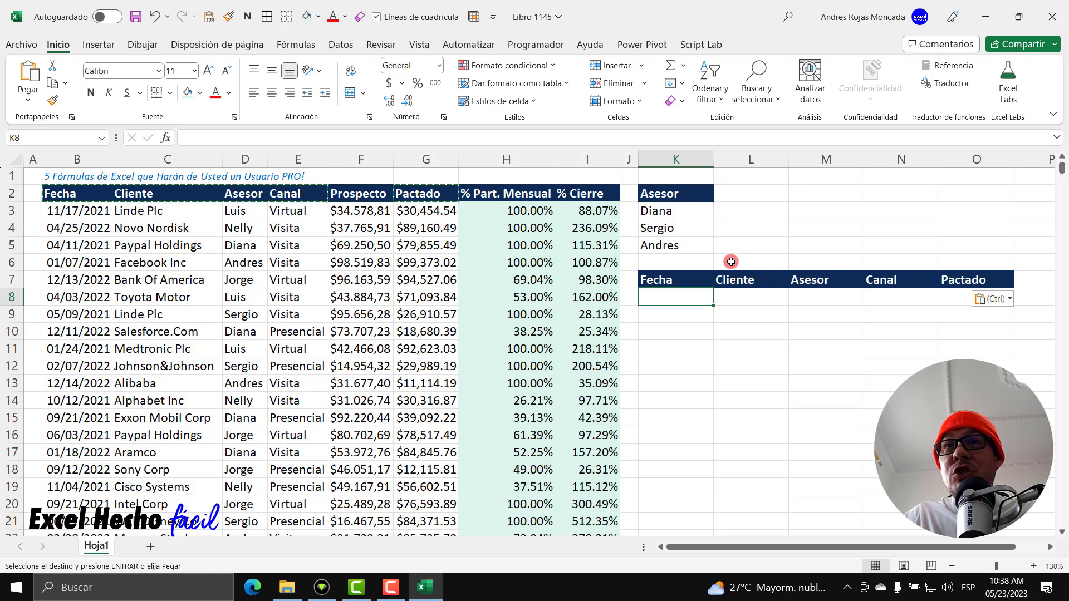
{"action": "key", "text": "Escape"}
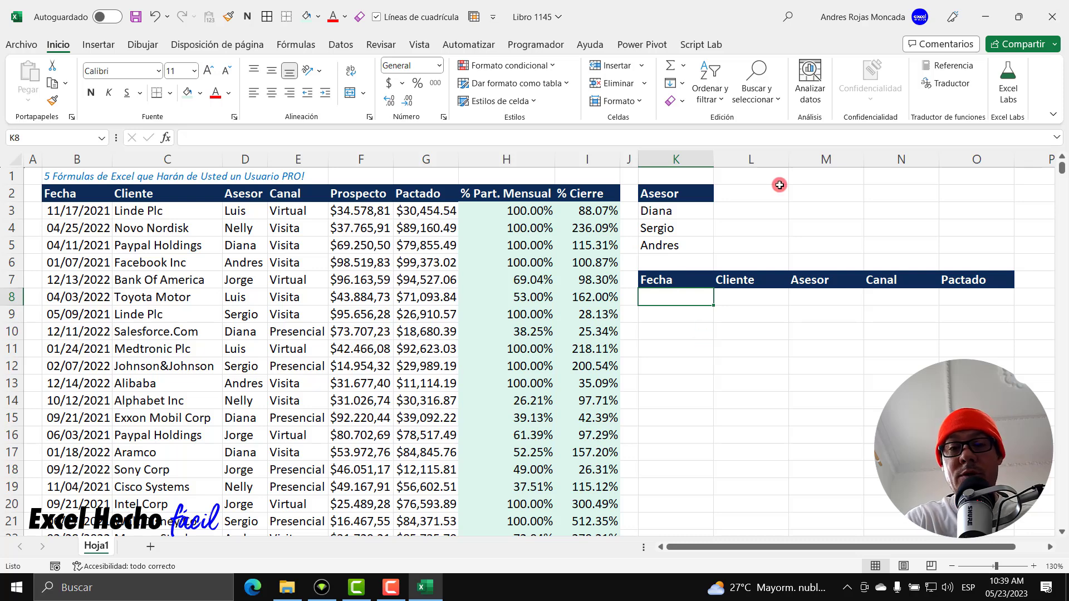
Start a COINCIDIRX formula in K8 with the table's Asesor range D3:D876 as the lookup value
{"action": "type", "text": "="}
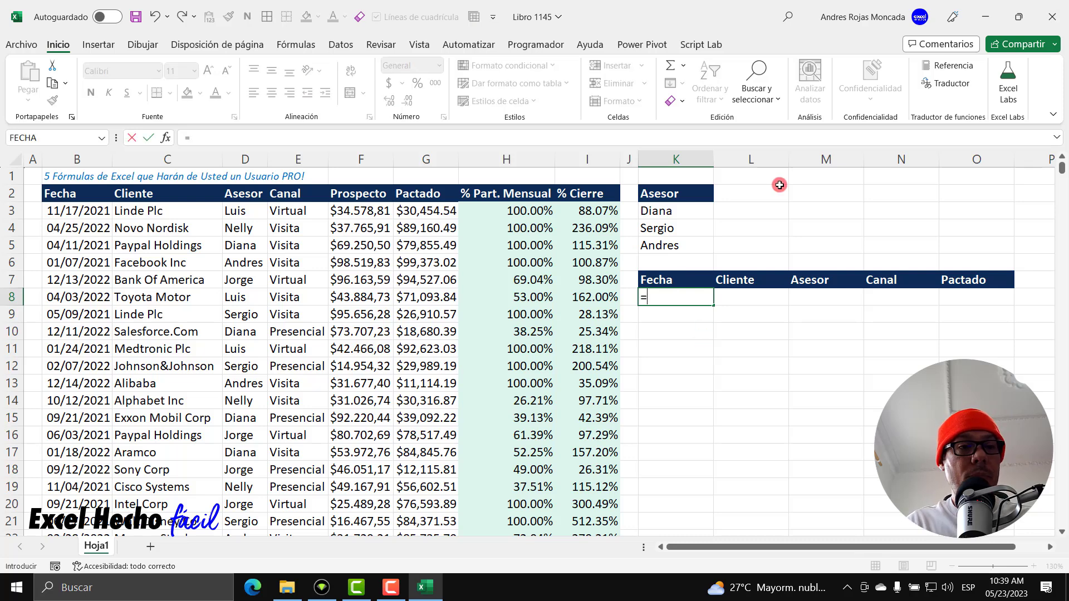
{"action": "type", "text": "coinc"}
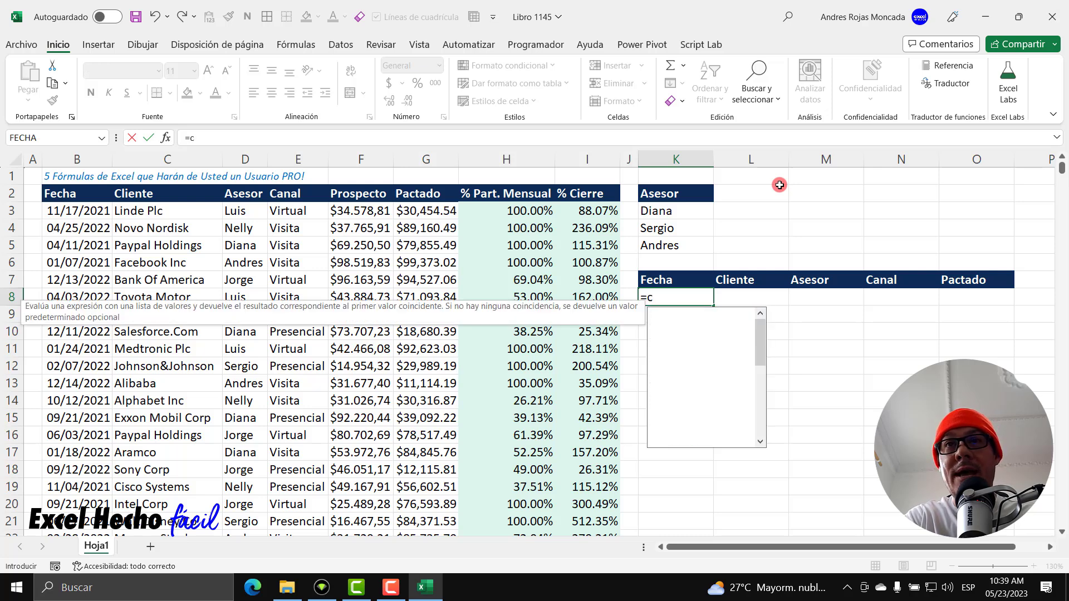
{"action": "key", "text": "Down"}
{"action": "key", "text": "Tab"}
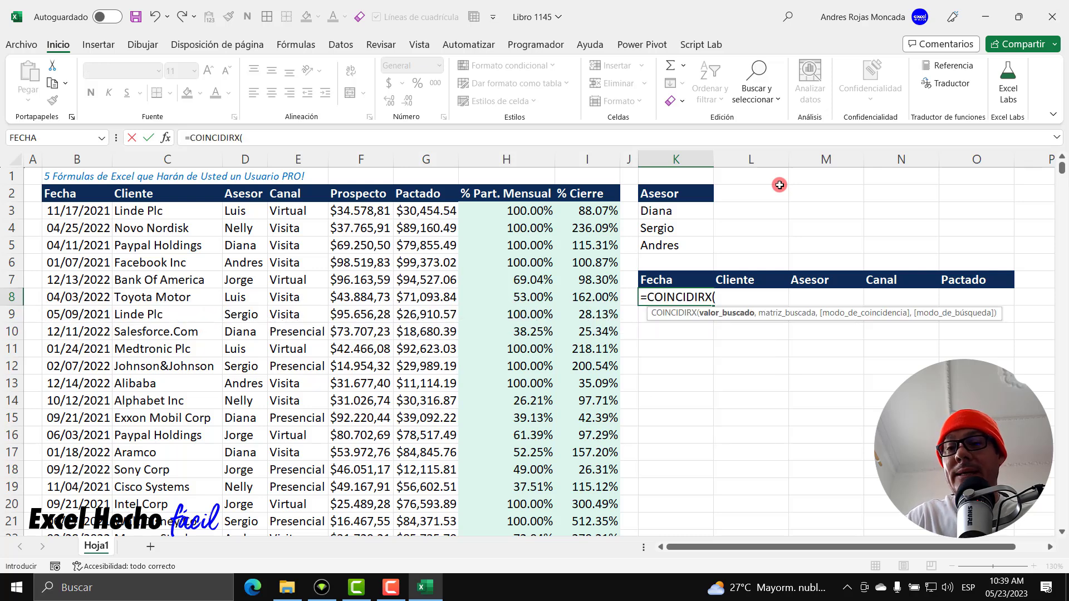
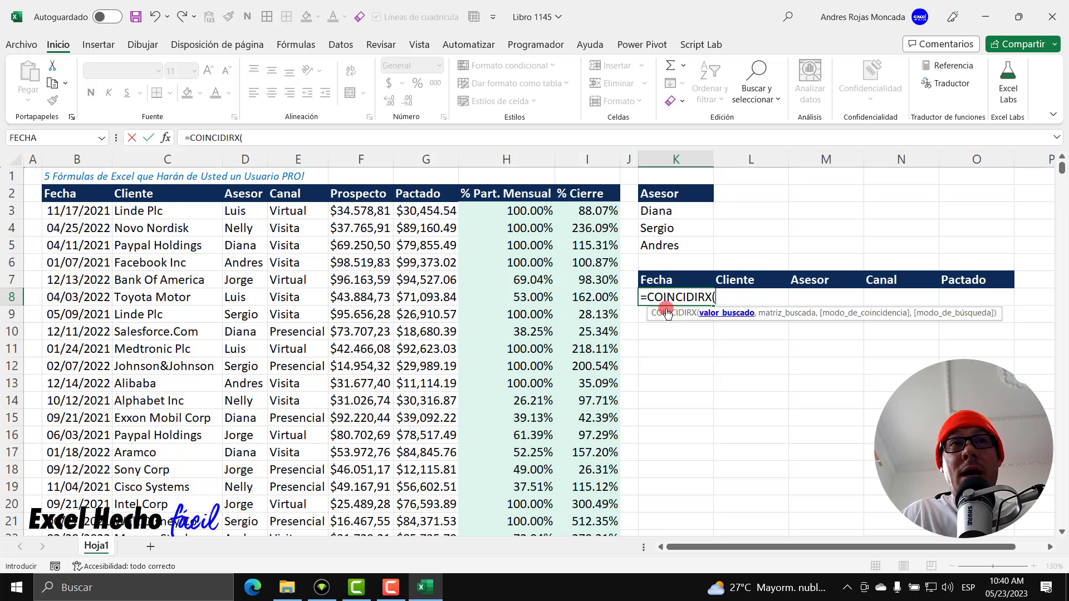
{"action": "left_click", "coordinate": [237, 210]}
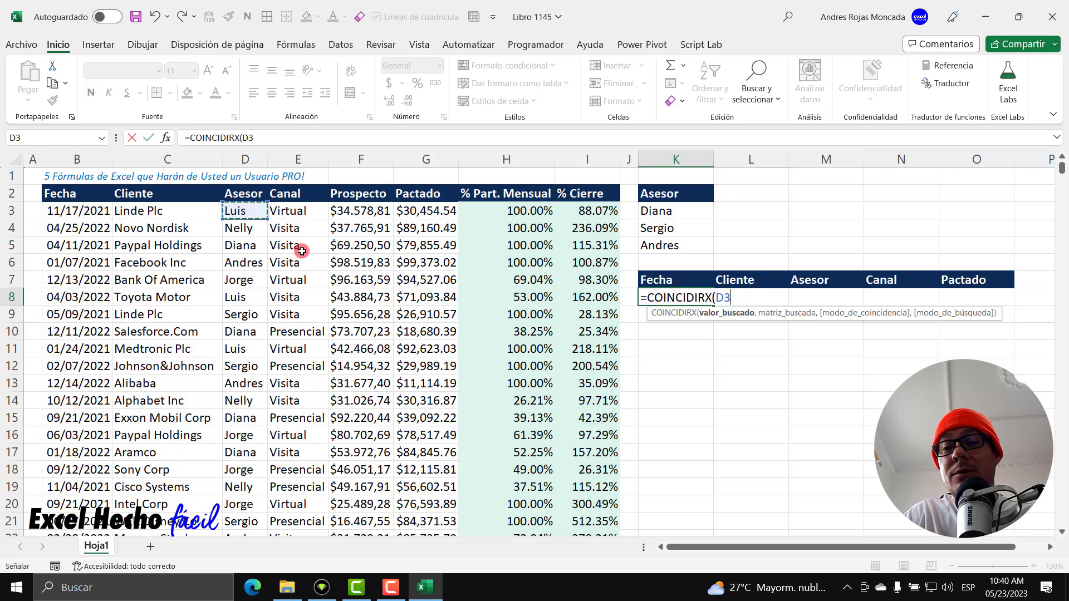
{"action": "key", "text": "ctrl+shift+Down"}
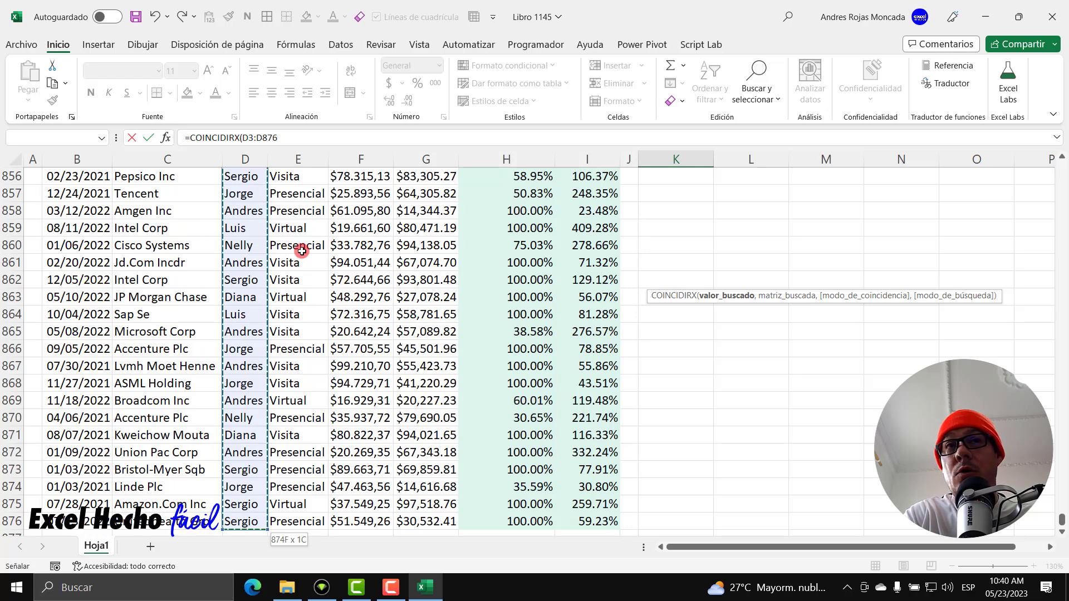
{"action": "key", "text": "ctrl+BackSpace"}
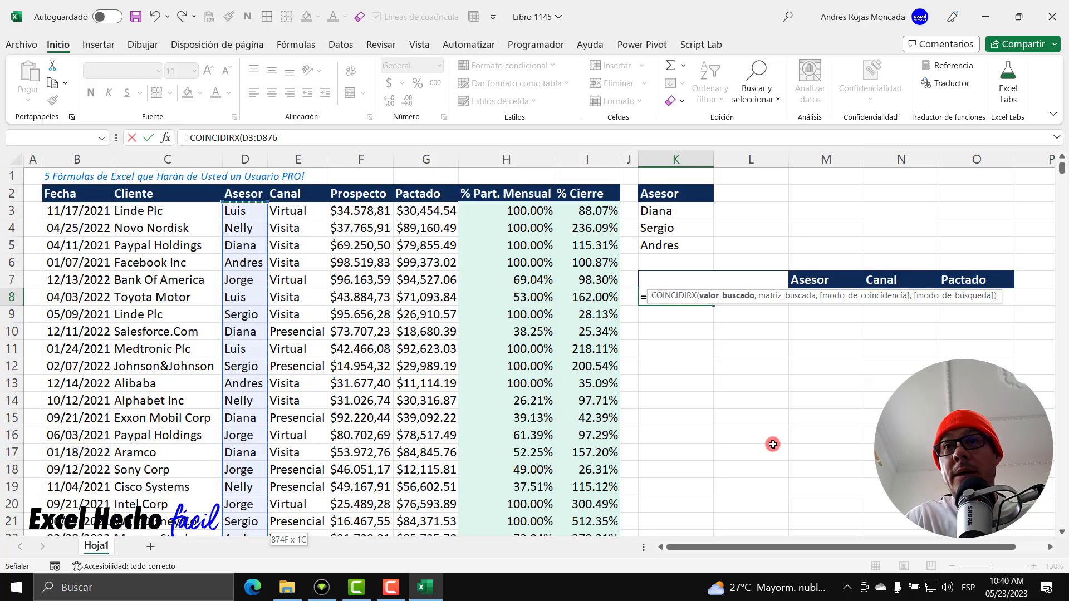
{"action": "left_click_drag", "start_coordinate": [855, 298], "coordinate": [854, 371]}
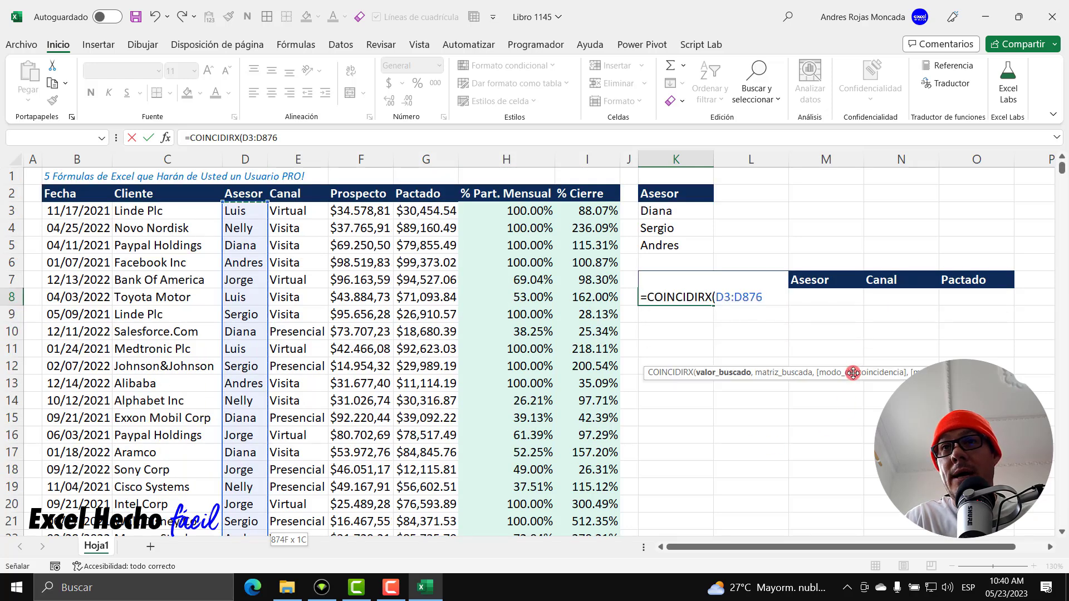
{"action": "left_click", "coordinate": [644, 297]}
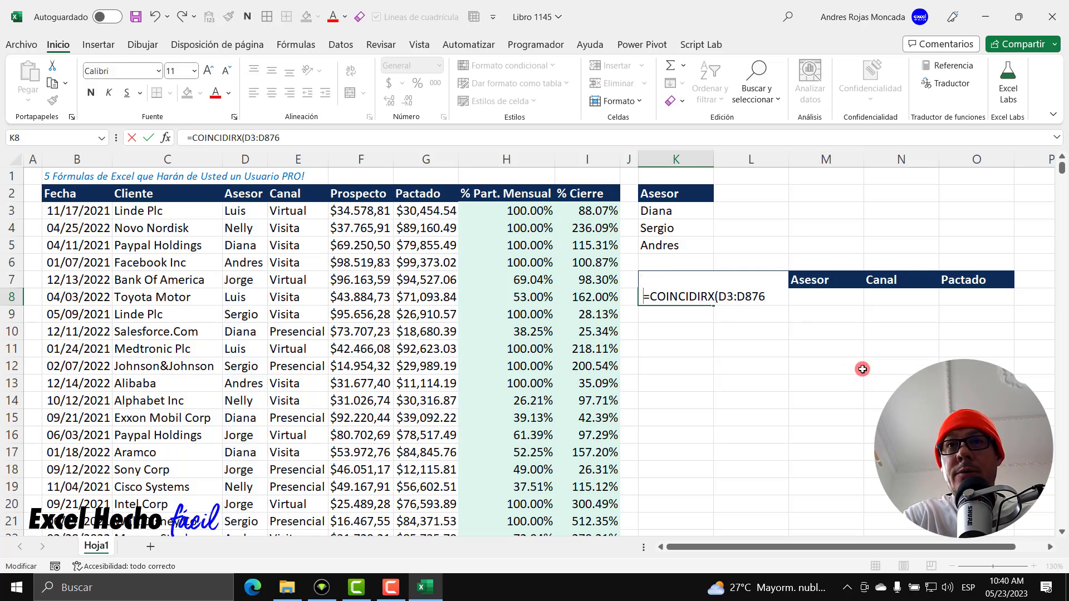
{"action": "key", "text": "End"}
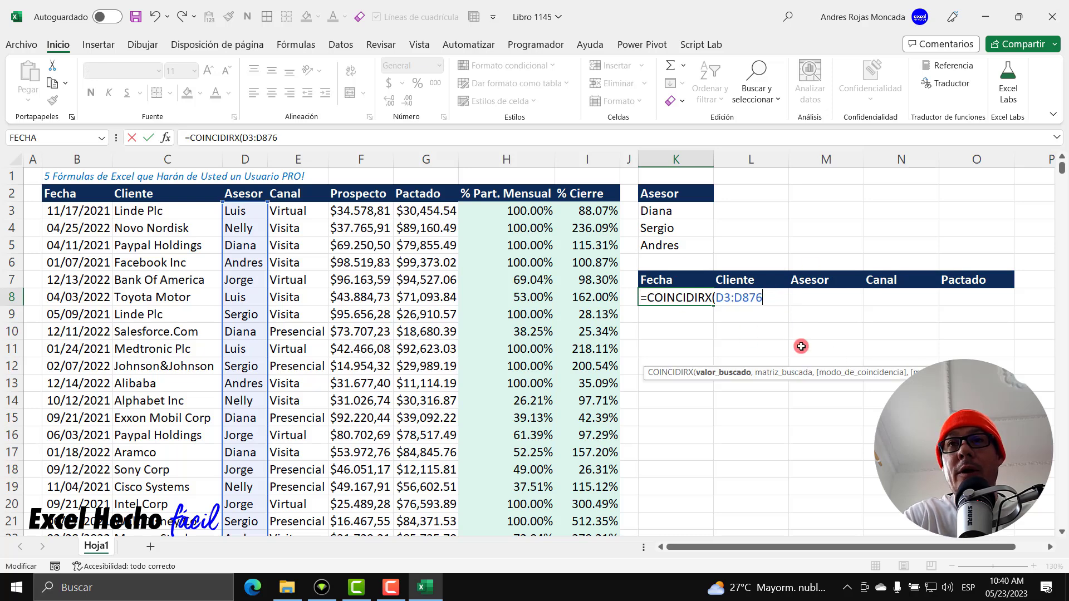
Complete the COINCIDIRX formula in K8 with the advisor list K3:K5 as the lookup array
{"action": "type", "text": ","}
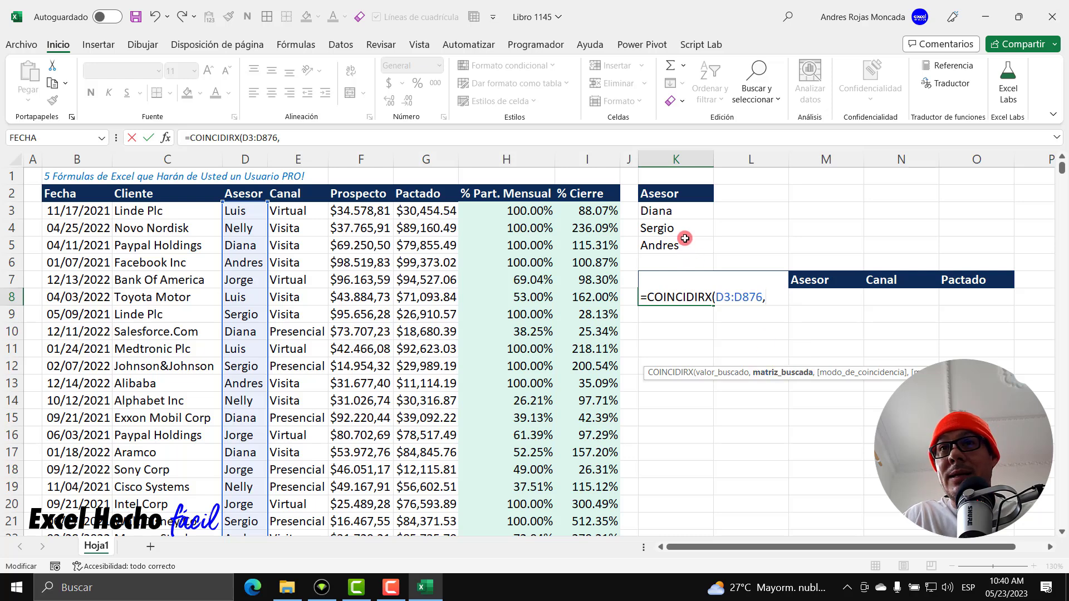
{"action": "left_click_drag", "start_coordinate": [680, 211], "coordinate": [680, 249]}
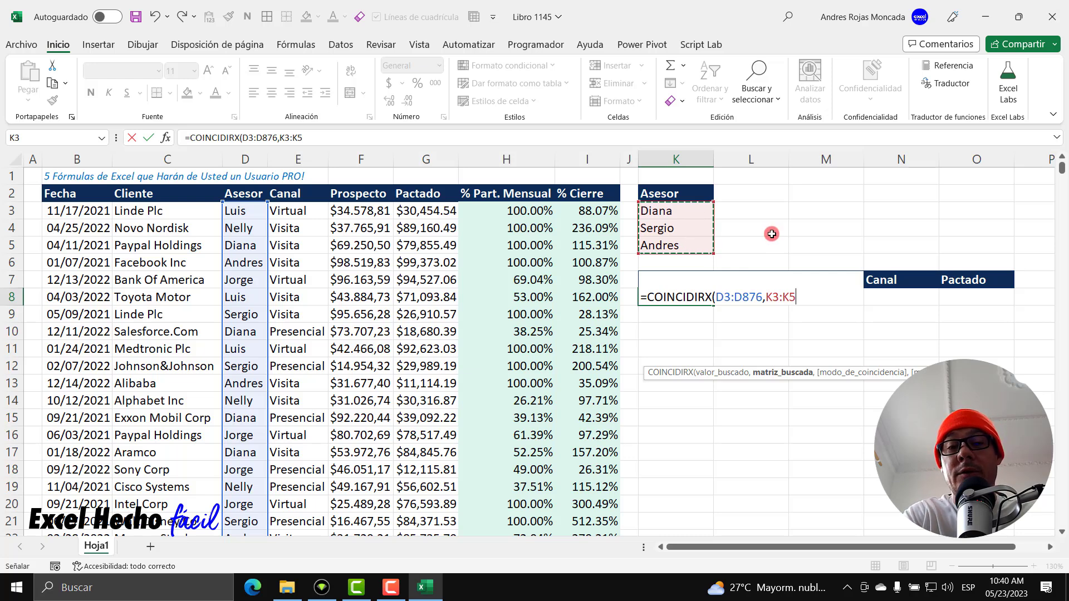
{"action": "type", "text": ")"}
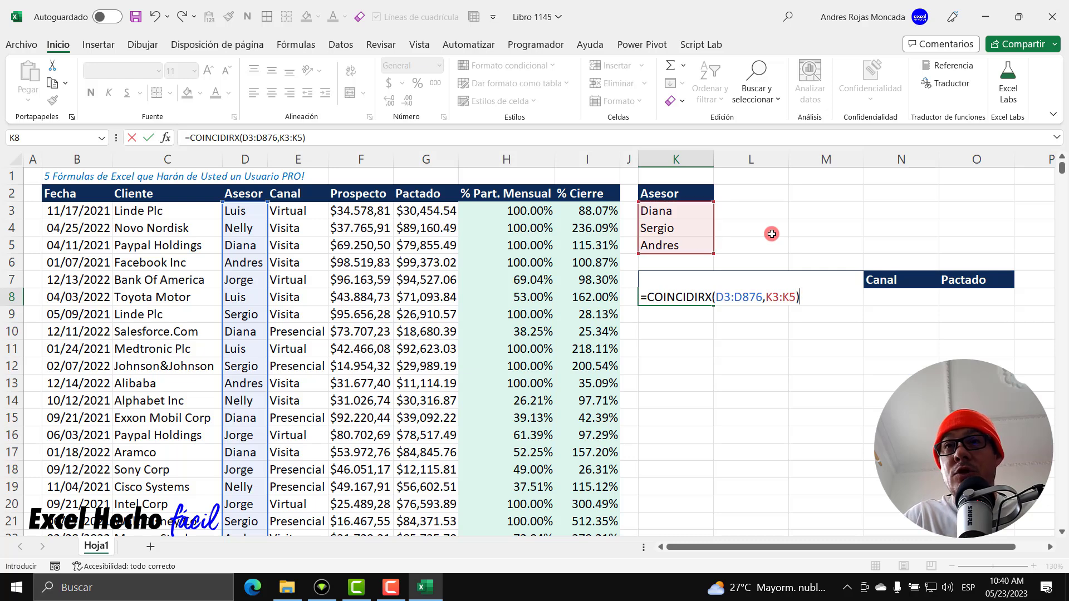
Evaluate the COINCIDIRX expression in place to inspect its array, and restore the formula
{"action": "left_click_drag", "start_coordinate": [800, 297], "coordinate": [645, 292]}
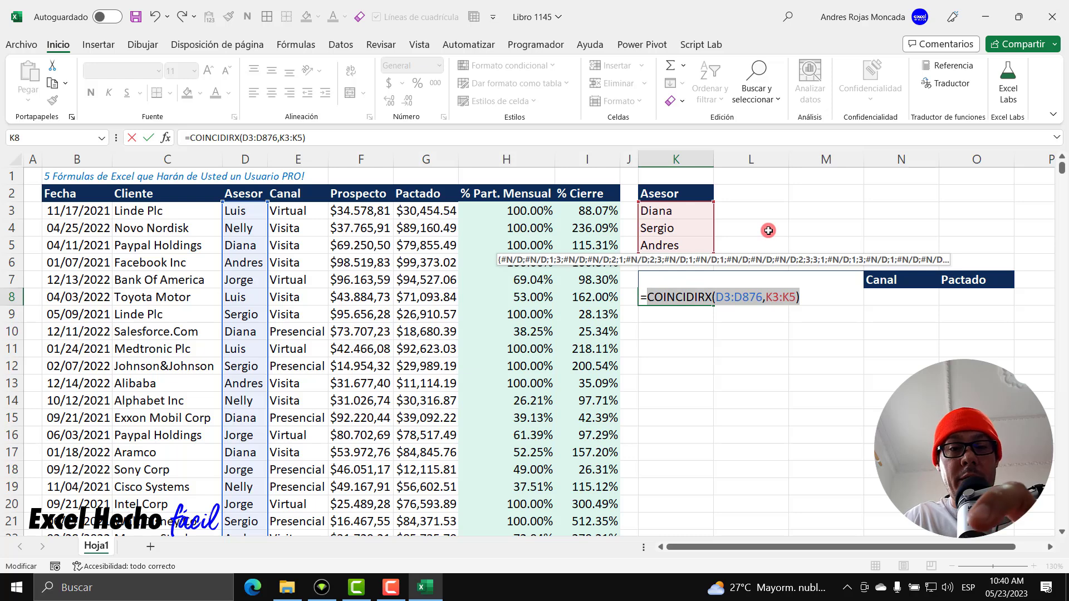
{"action": "key", "text": "F9"}
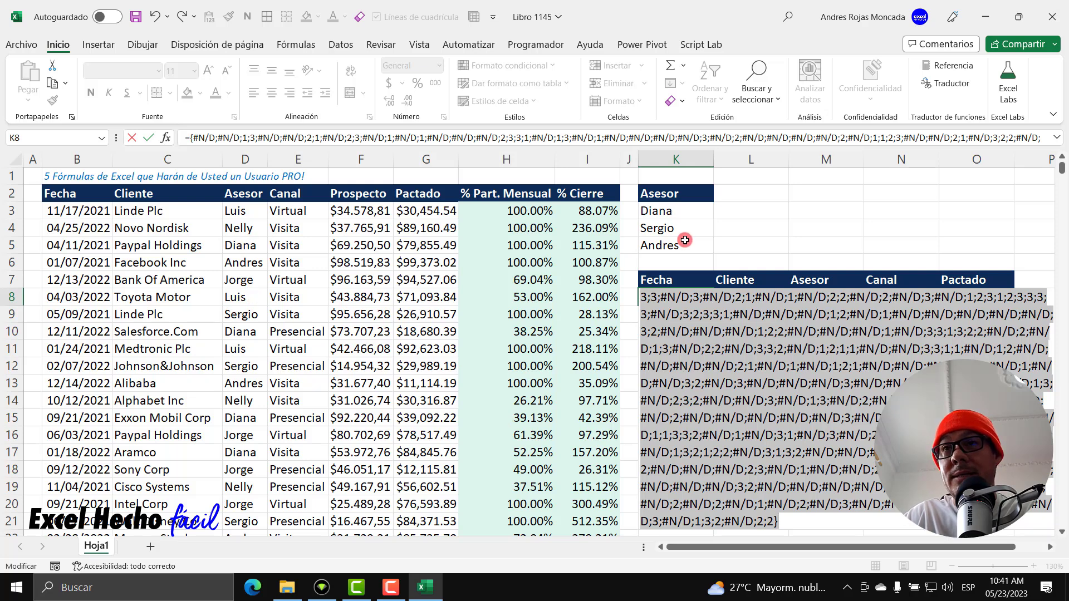
{"action": "key", "text": "ctrl+z"}
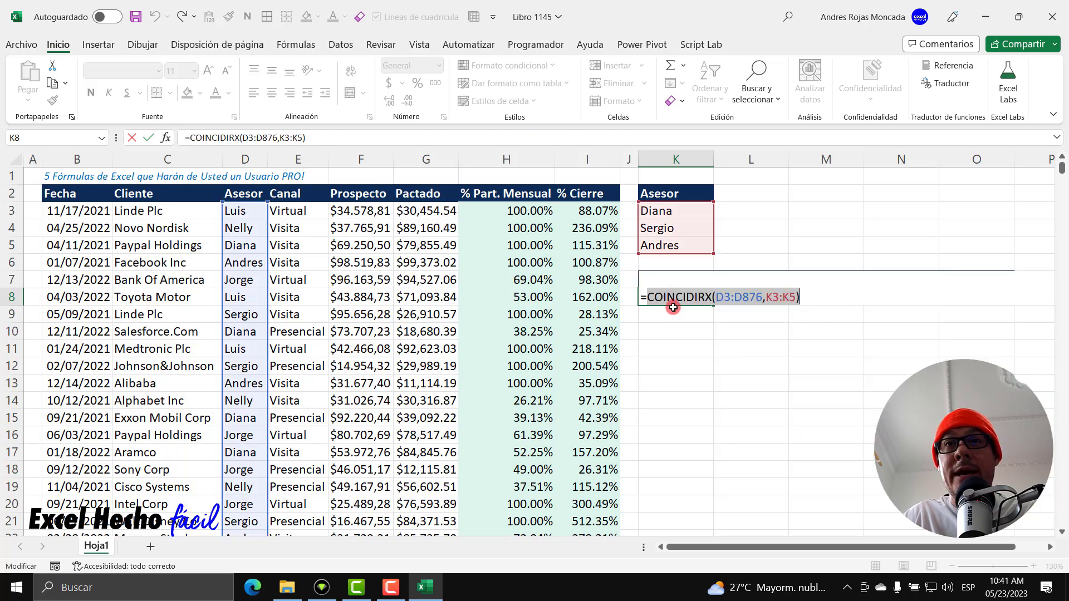
Wrap the COINCIDIRX expression in ESNUMERO, preview its evaluated array, and restore the formula
{"action": "left_click", "coordinate": [650, 295]}
{"action": "type", "text": "ESNUMERO("}
{"action": "left_click", "coordinate": [870, 296]}
{"action": "type", "text": ")"}
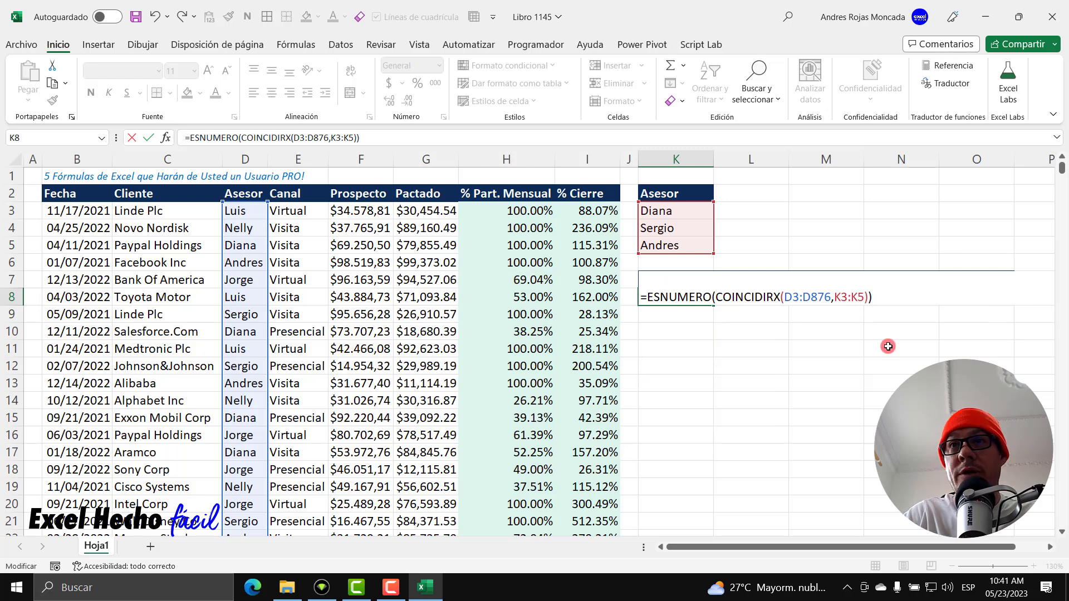
{"action": "key", "text": "F9"}
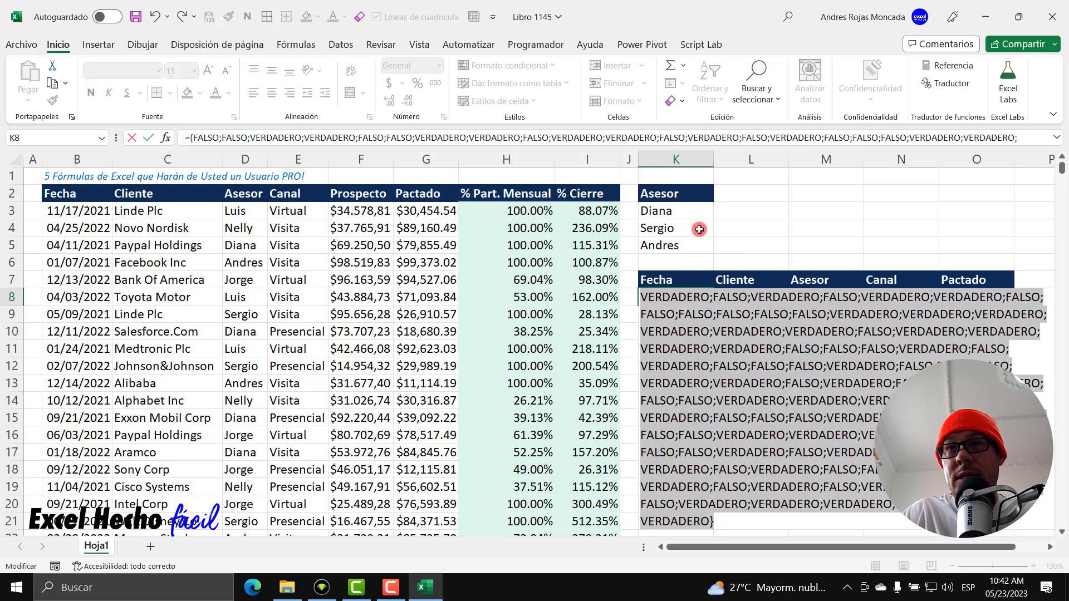
{"action": "key", "text": "ctrl+z"}
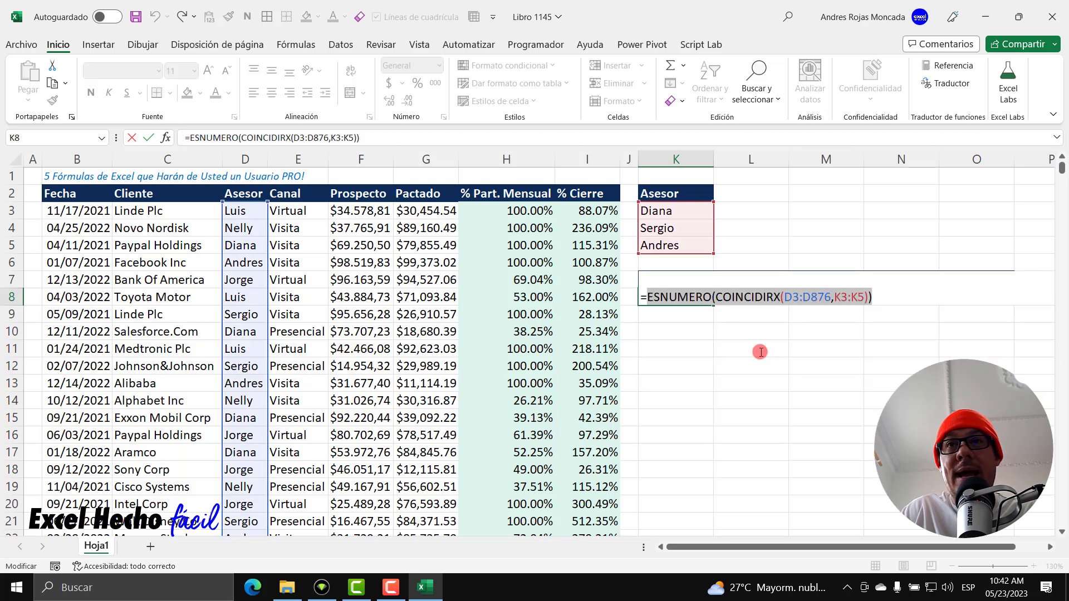
Nest the ESNUMERO expression in FILTRAR as the include argument, on its own line of the formula
{"action": "left_click", "coordinate": [646, 298]}
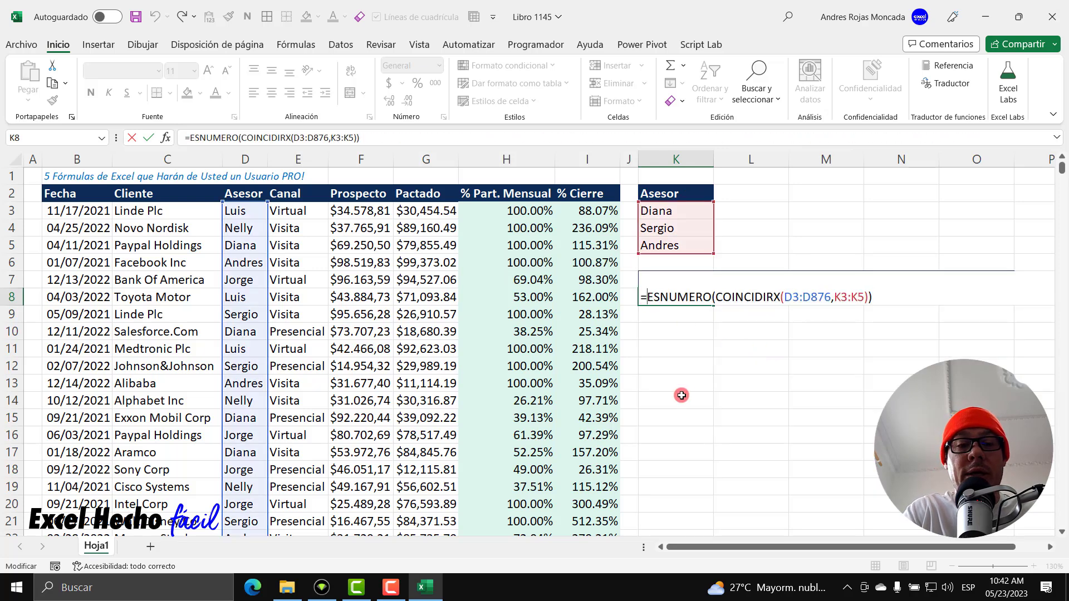
{"action": "type", "text": "FILTRAR("}
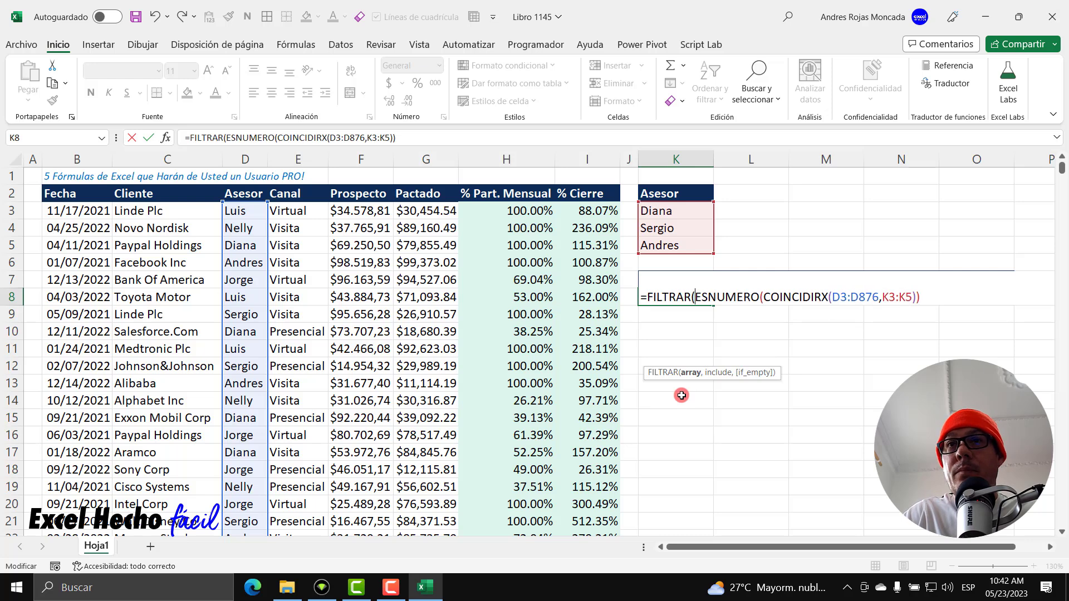
{"action": "key", "text": "alt+Return"}
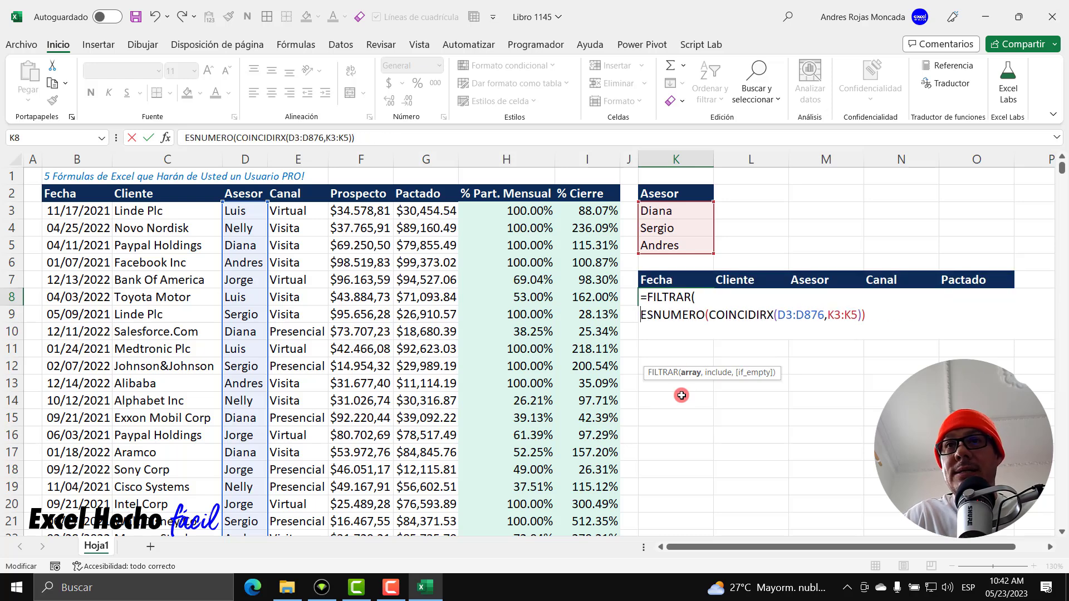
{"action": "left_click", "coordinate": [697, 299]}
{"action": "type", "text": ","}
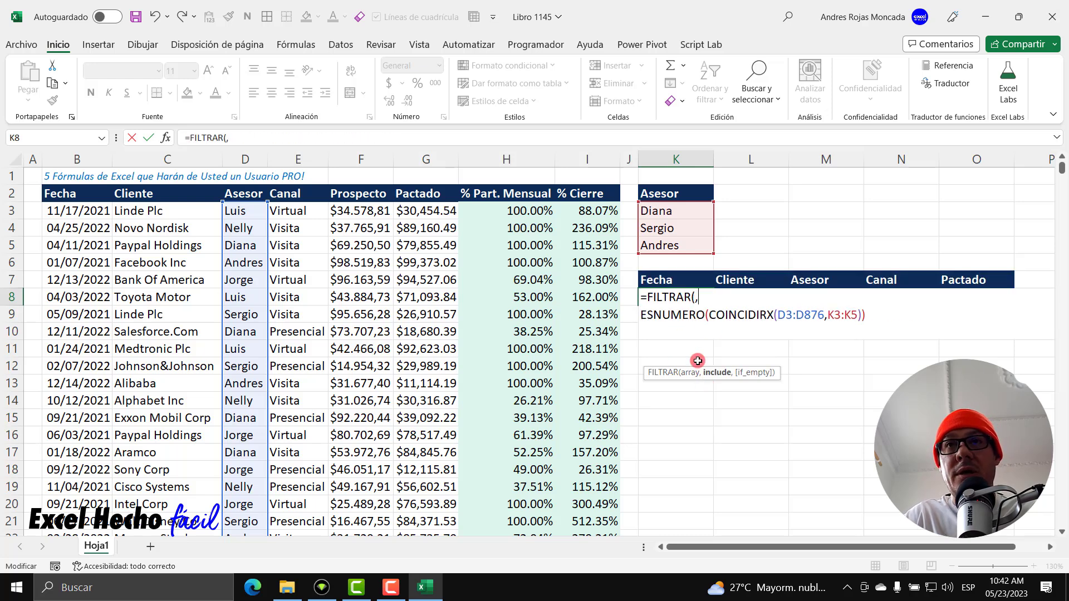
Insert ELEGIRCOLS as FILTRAR's array argument, with the data range B3:I876 as its matrix
{"action": "left_click", "coordinate": [694, 299]}
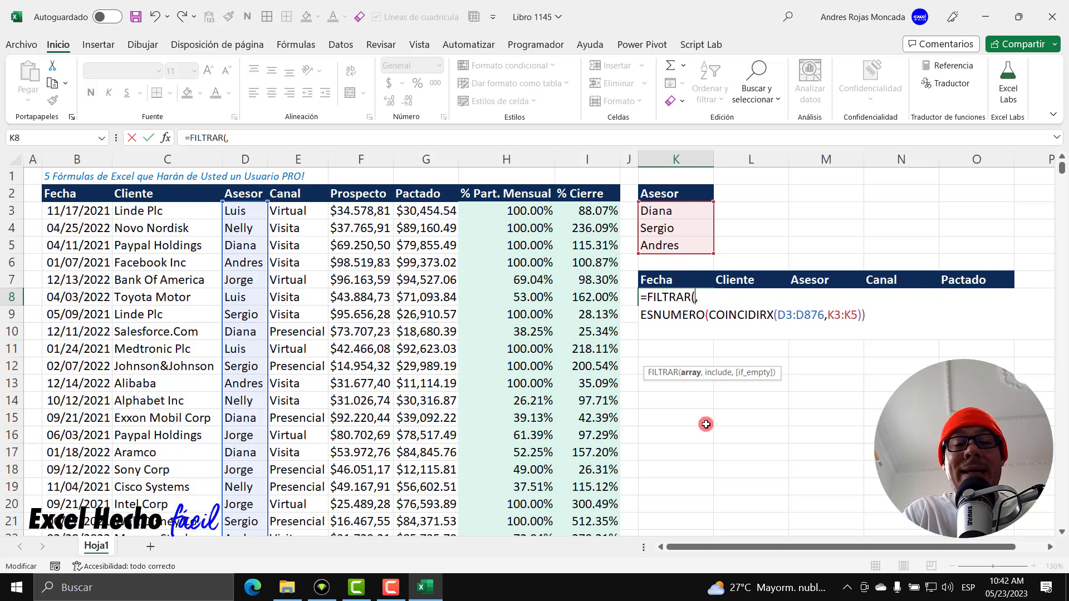
{"action": "type", "text": "ele"}
{"action": "key", "text": "Down"}
{"action": "key", "text": "Tab"}
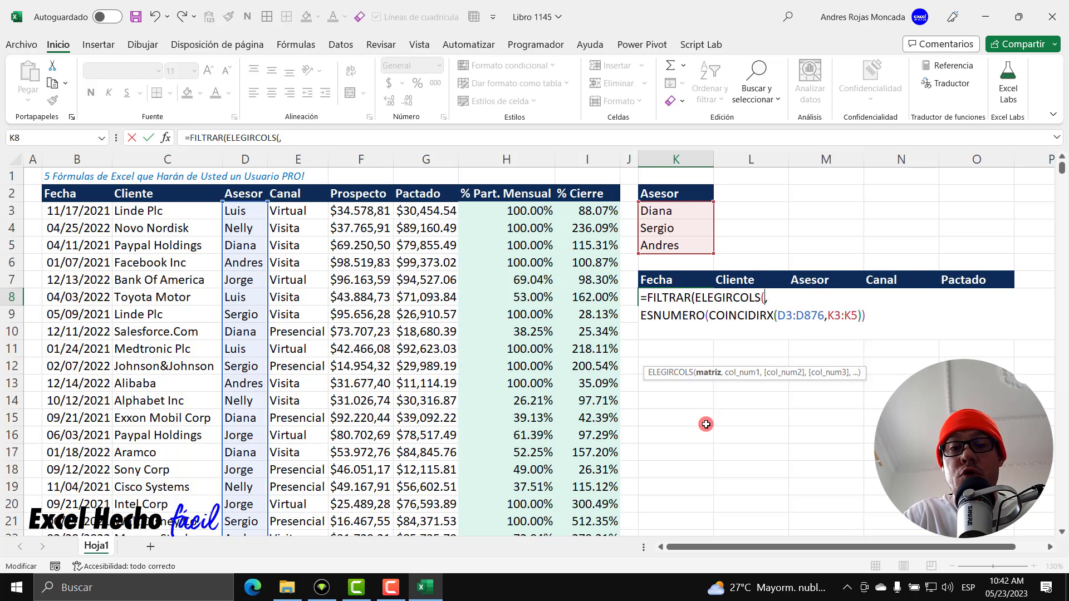
{"action": "type", "text": ")"}
{"action": "left_click", "coordinate": [764, 297]}
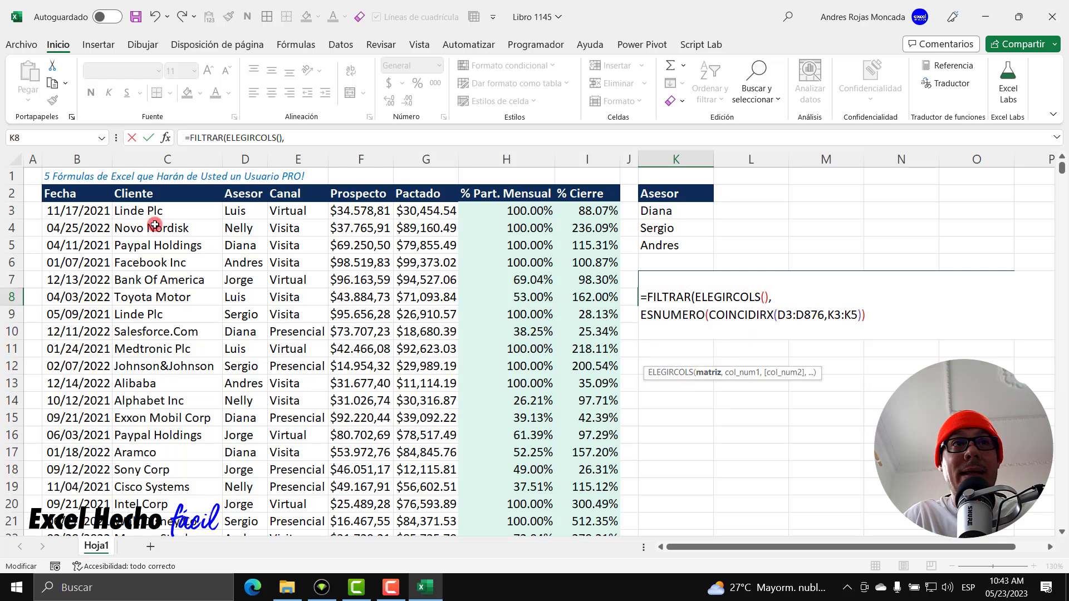
{"action": "left_click", "coordinate": [86, 210]}
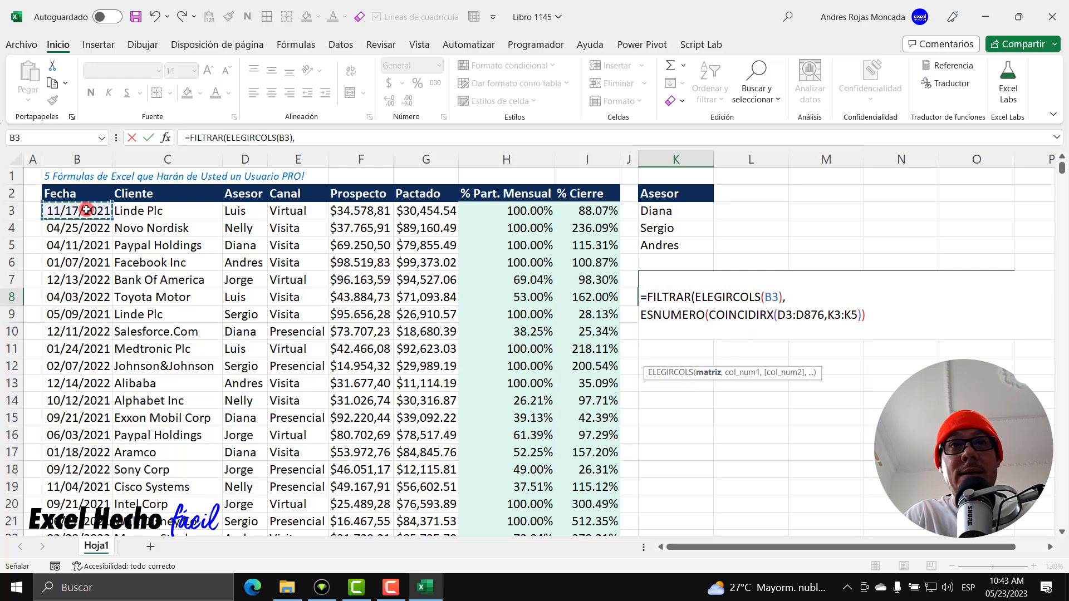
{"action": "key", "text": "ctrl+shift+Right"}
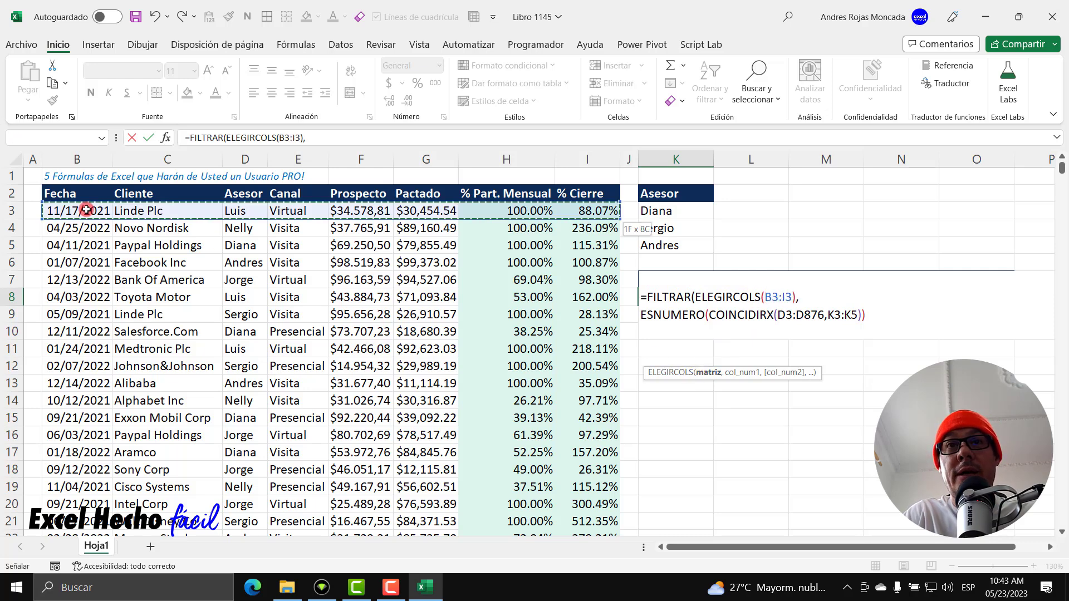
{"action": "key", "text": "ctrl+shift+Down"}
{"action": "key", "text": "ctrl+BackSpace"}
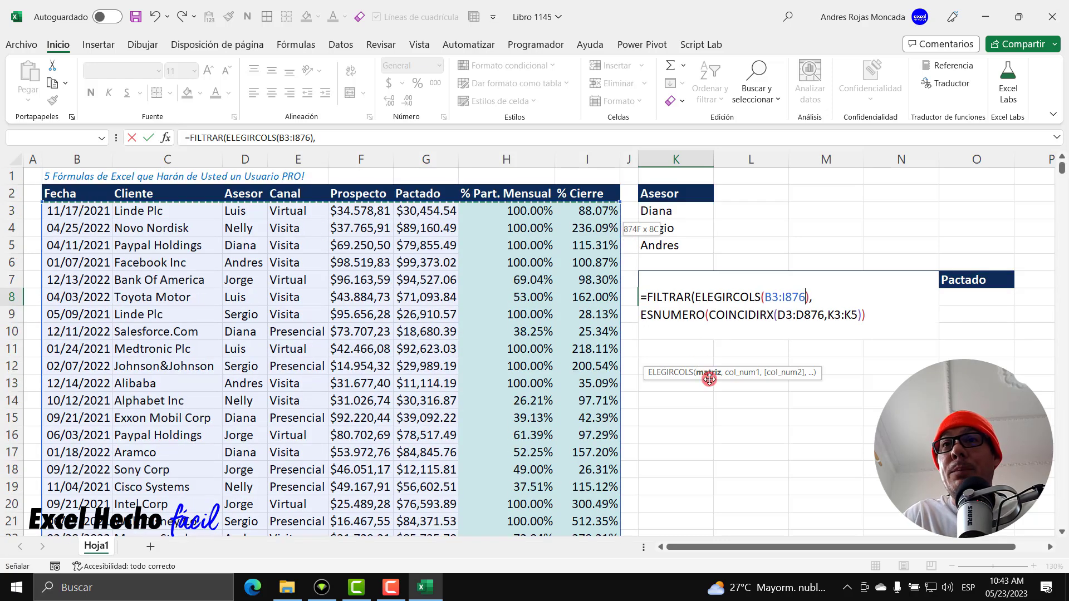
Set the ELEGIRCOLS column argument to the array constant {1,2,3,4,6}
{"action": "type", "text": ","}
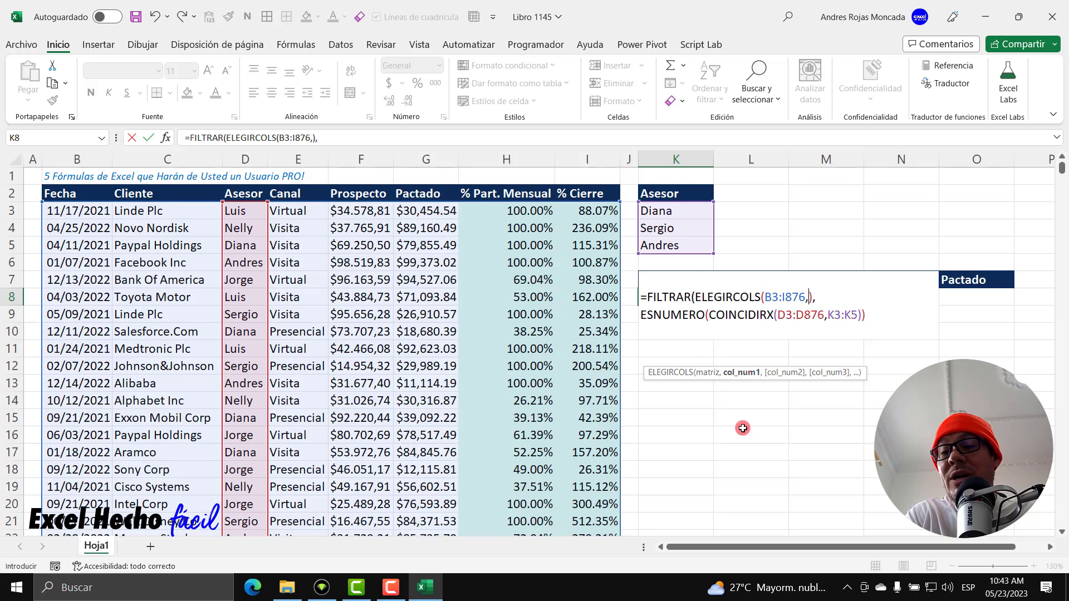
{"action": "type", "text": "{}"}
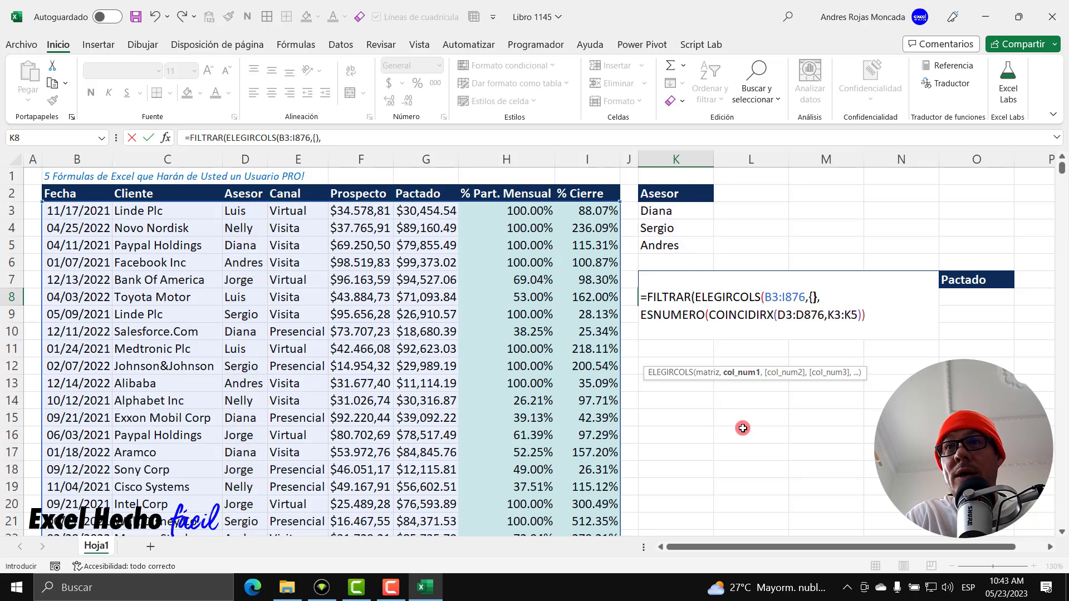
{"action": "left_click", "coordinate": [814, 297]}
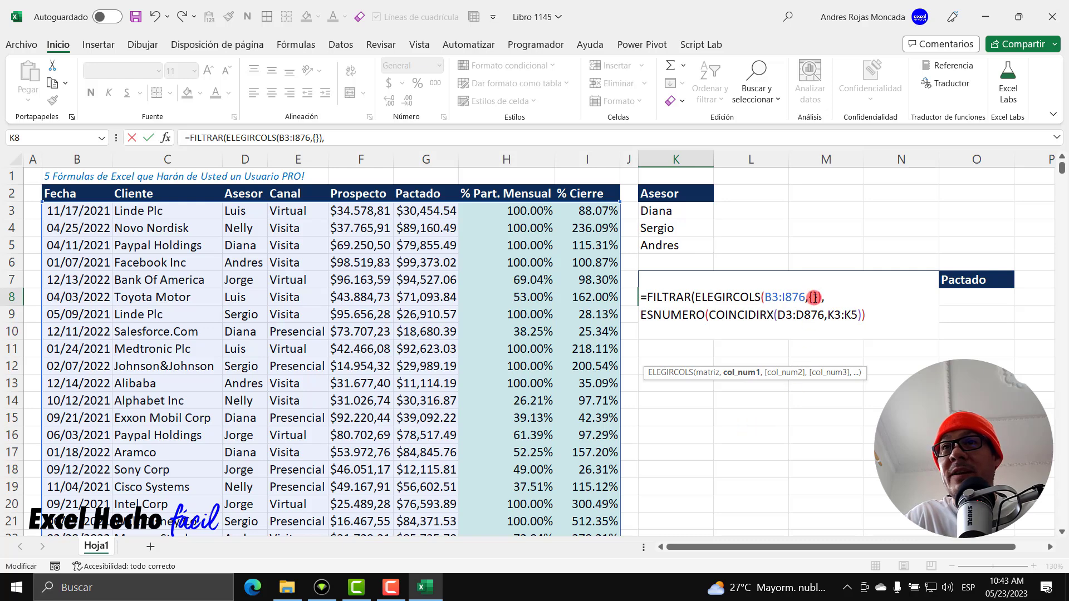
{"action": "left_click", "coordinate": [644, 297]}
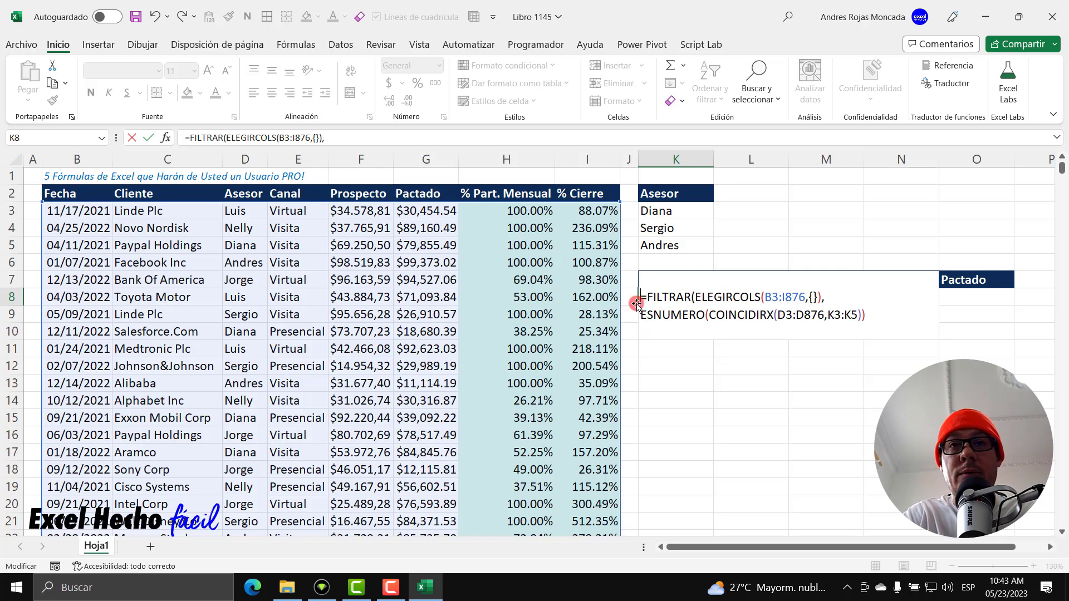
{"action": "left_click", "coordinate": [814, 299]}
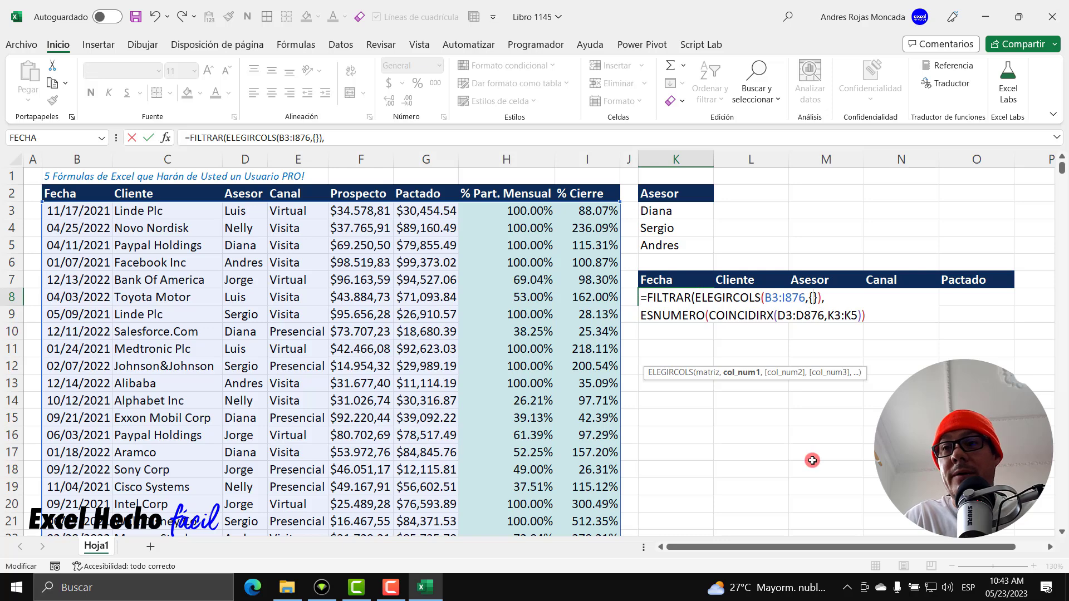
{"action": "type", "text": "1"}
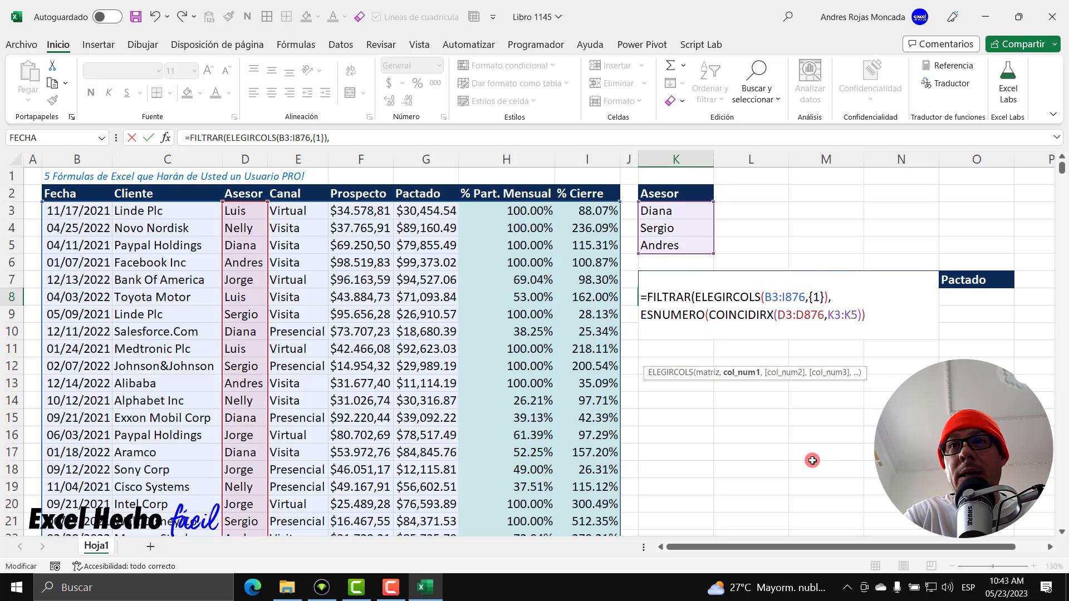
{"action": "type", "text": ","}
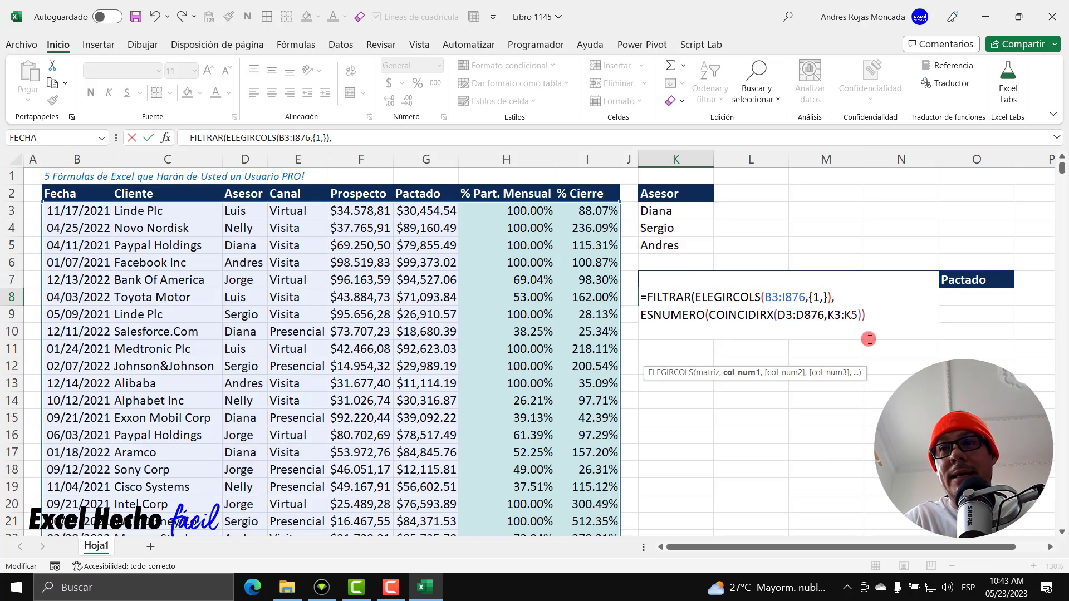
{"action": "type", "text": "2,"}
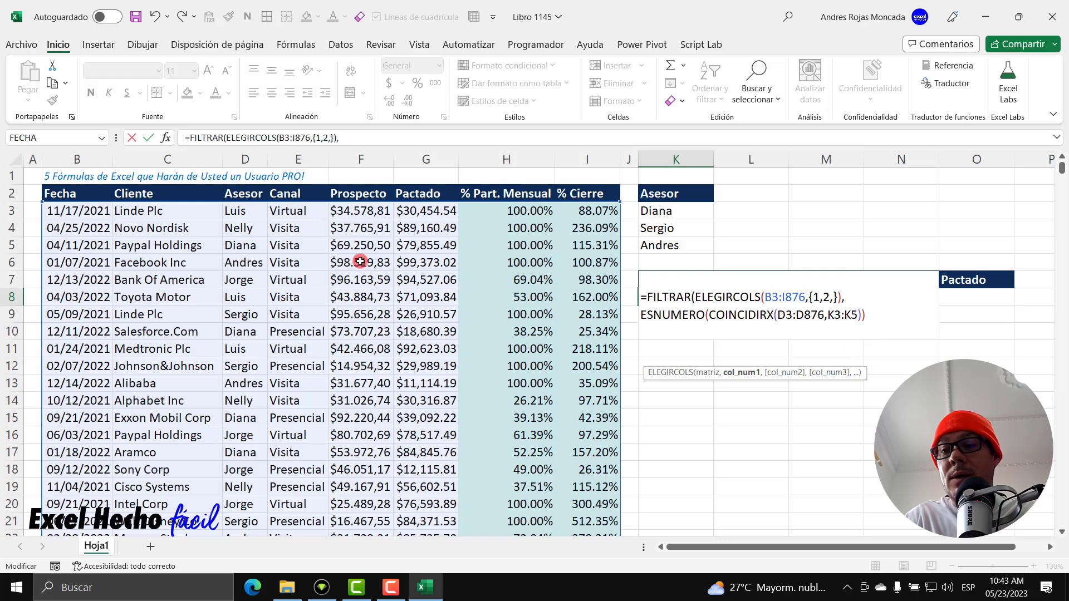
{"action": "type", "text": "3,4"}
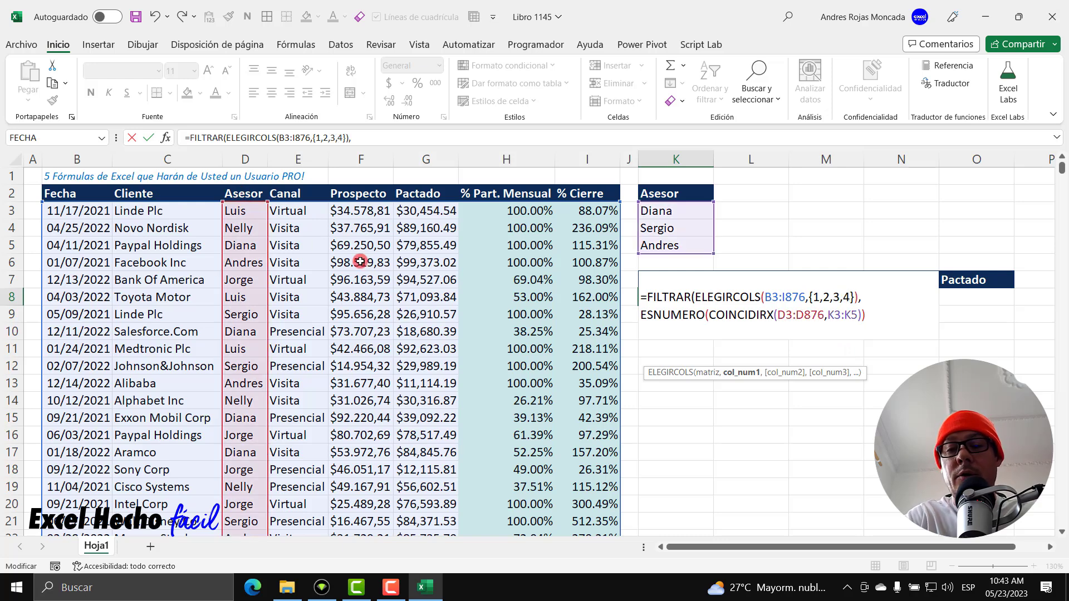
{"action": "type", "text": ","}
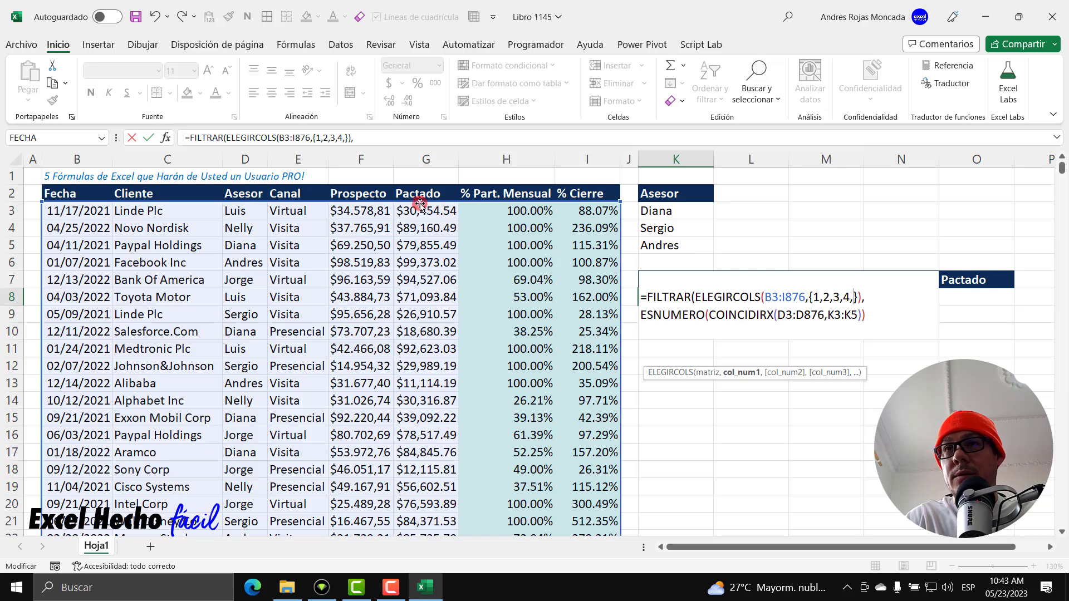
{"action": "type", "text": "6"}
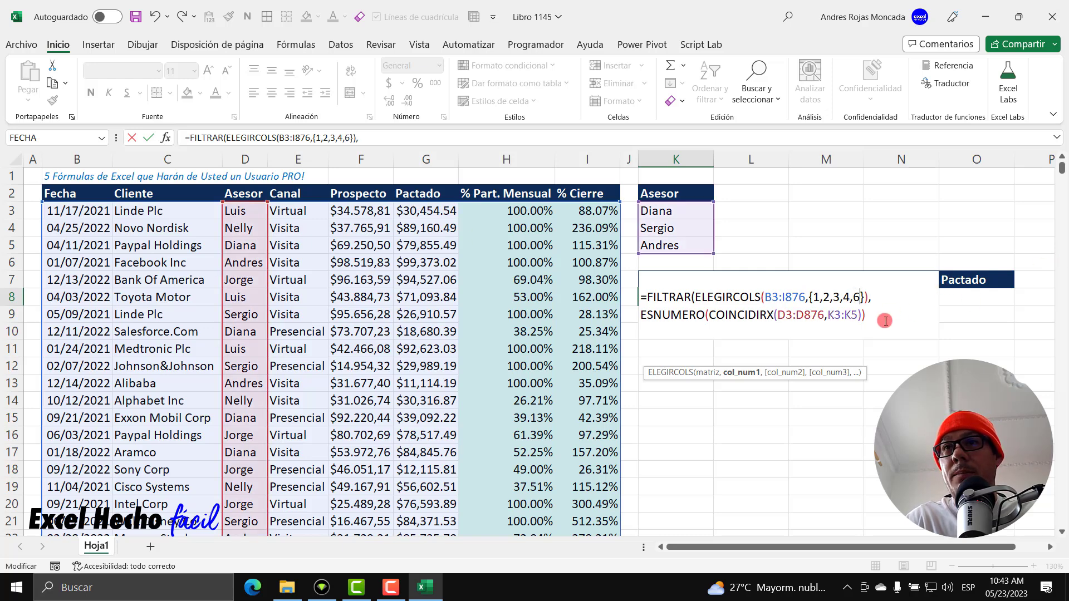
Check FILTRAR's array and include arguments, close its parenthesis, and enter the formula in K8
{"action": "left_click", "coordinate": [869, 315]}
{"action": "left_click_drag", "start_coordinate": [699, 300], "coordinate": [869, 299]}
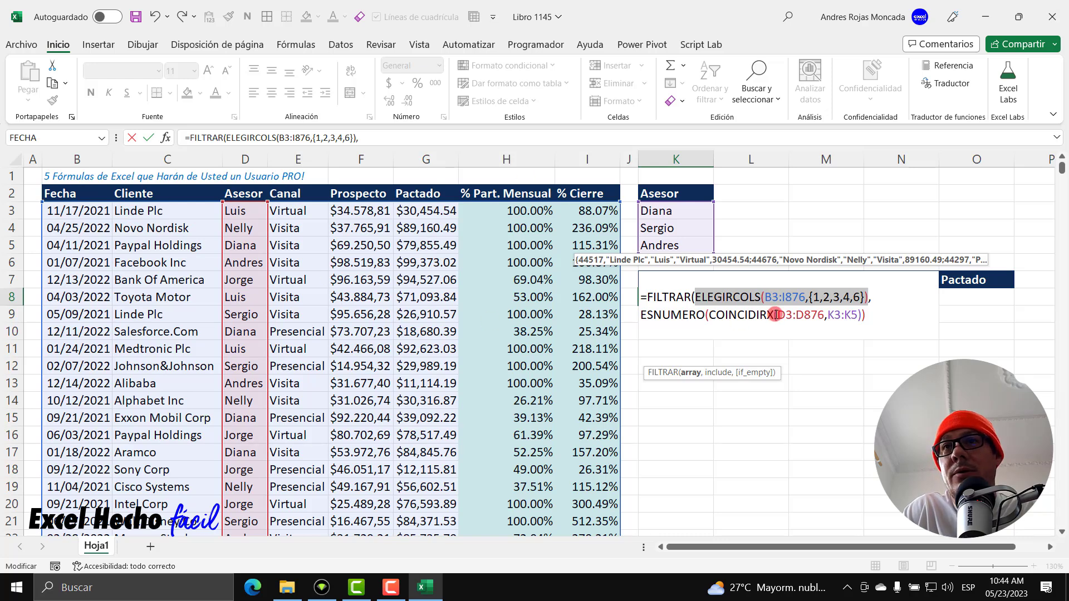
{"action": "left_click", "coordinate": [714, 373]}
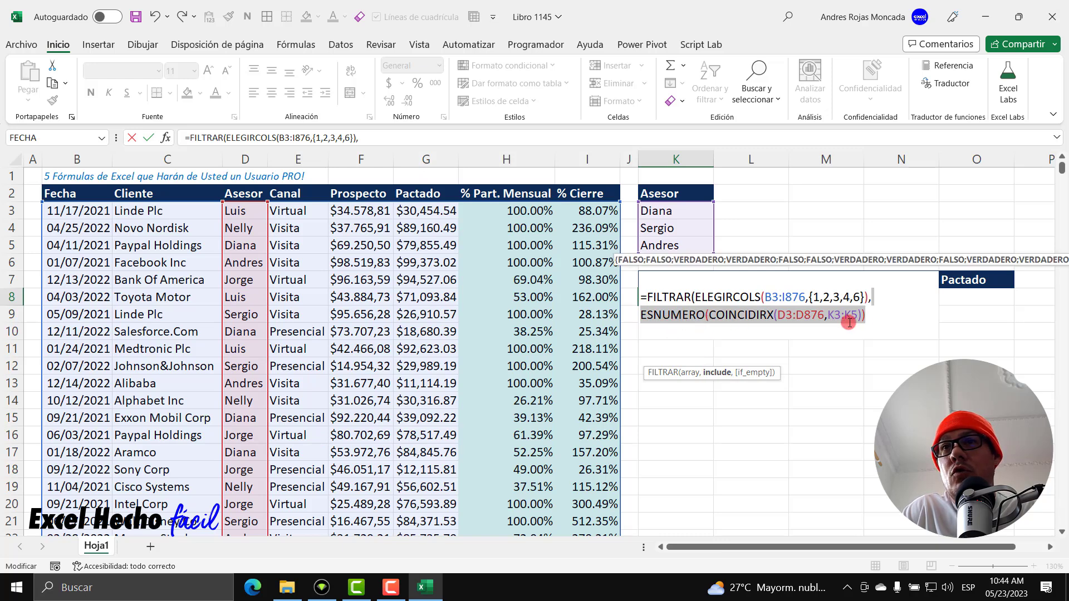
{"action": "left_click", "coordinate": [868, 316]}
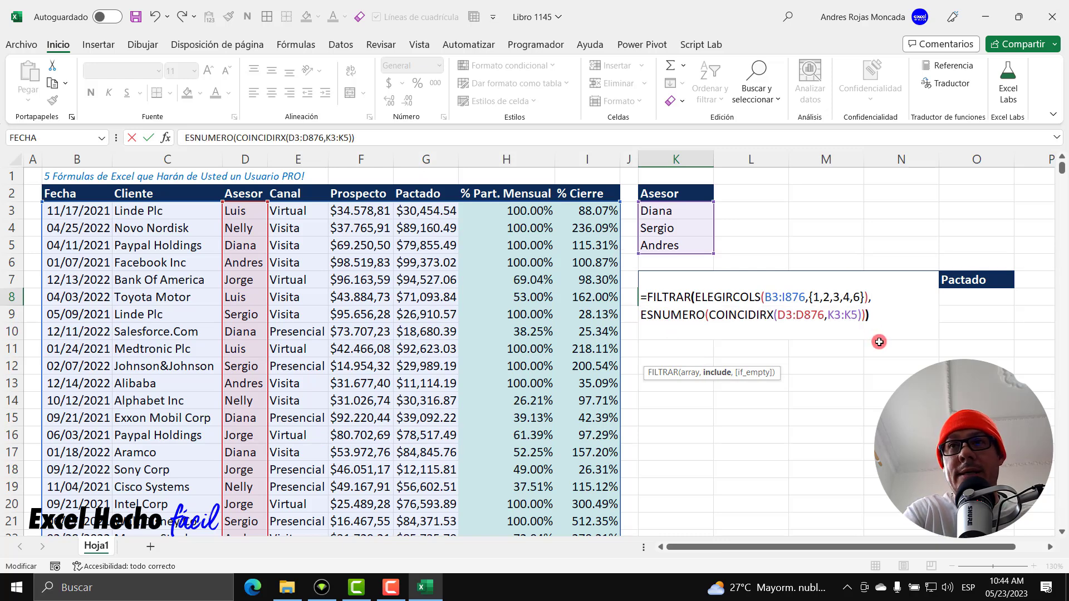
{"action": "key", "text": "Return"}
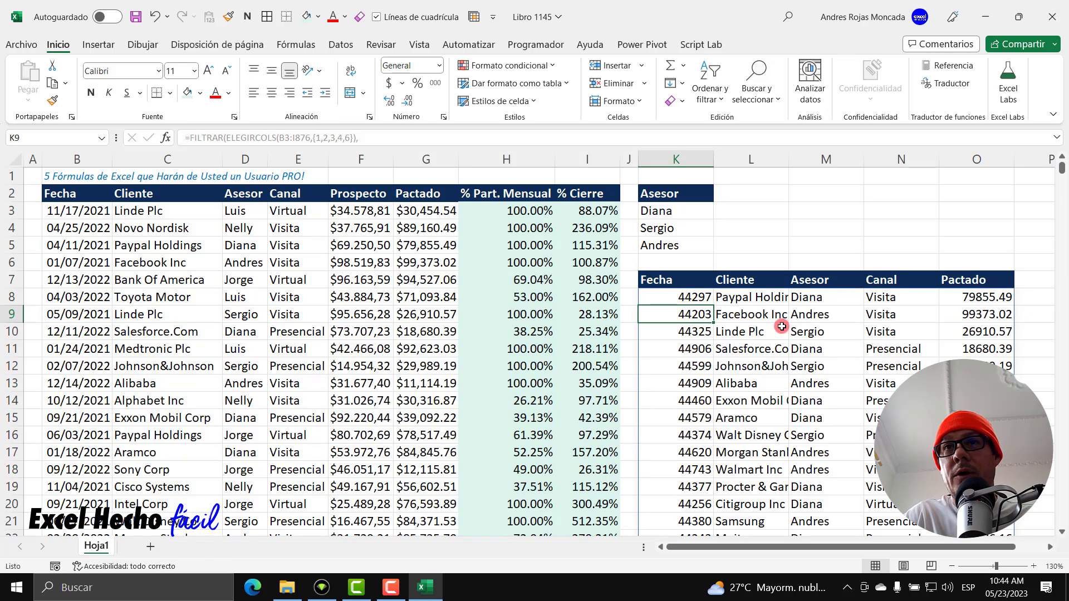
{"action": "left_click", "coordinate": [694, 300]}
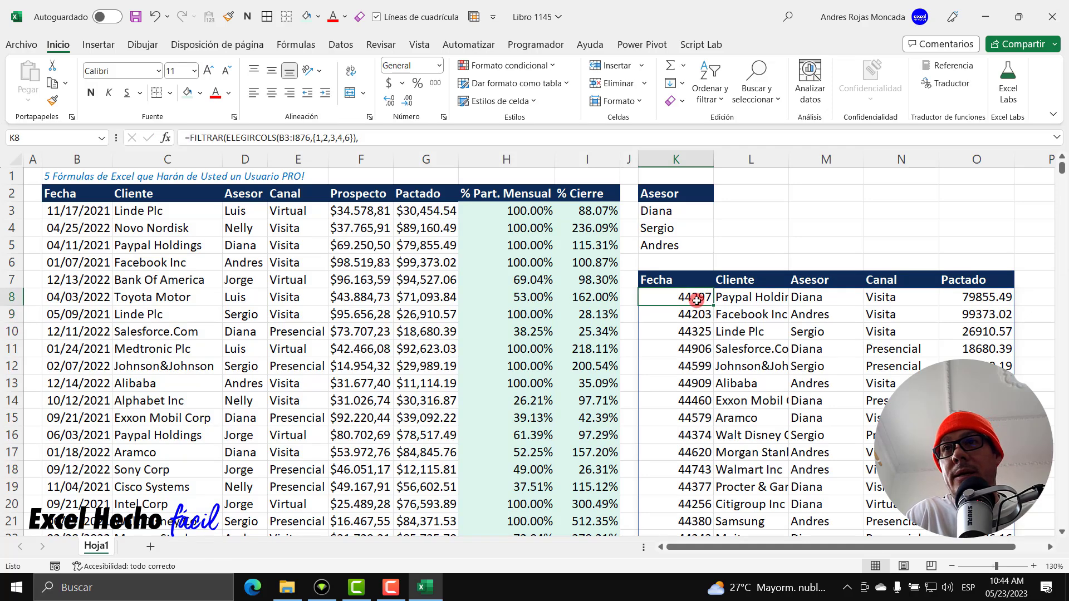
Format the filtered Fecha results from K8 down as Fecha, using the *03/14/2012 type
{"action": "key", "text": "ctrl+shift+Down"}
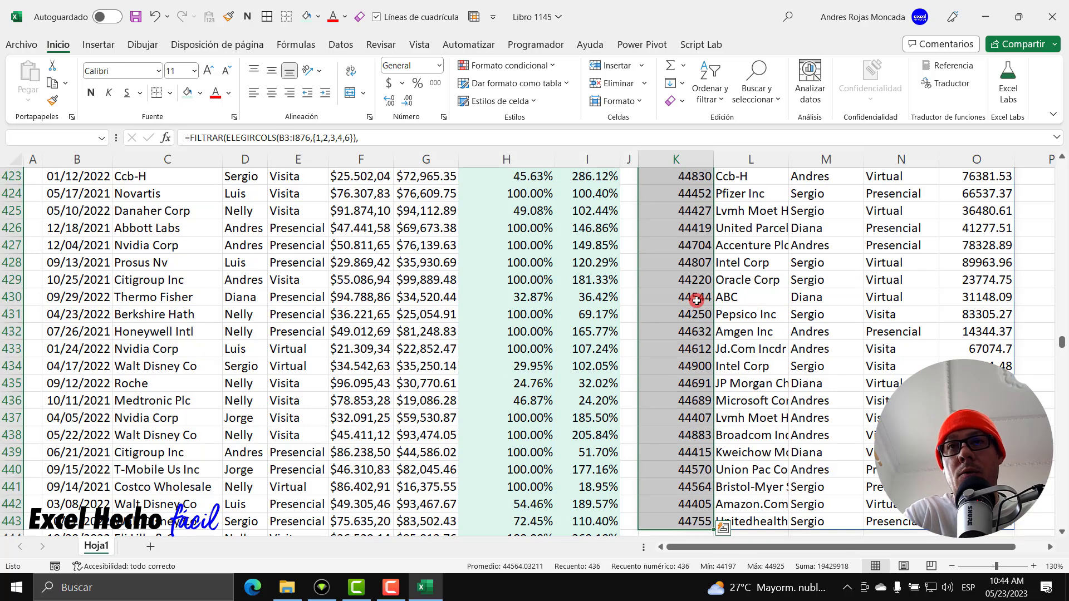
{"action": "key", "text": "ctrl+BackSpace"}
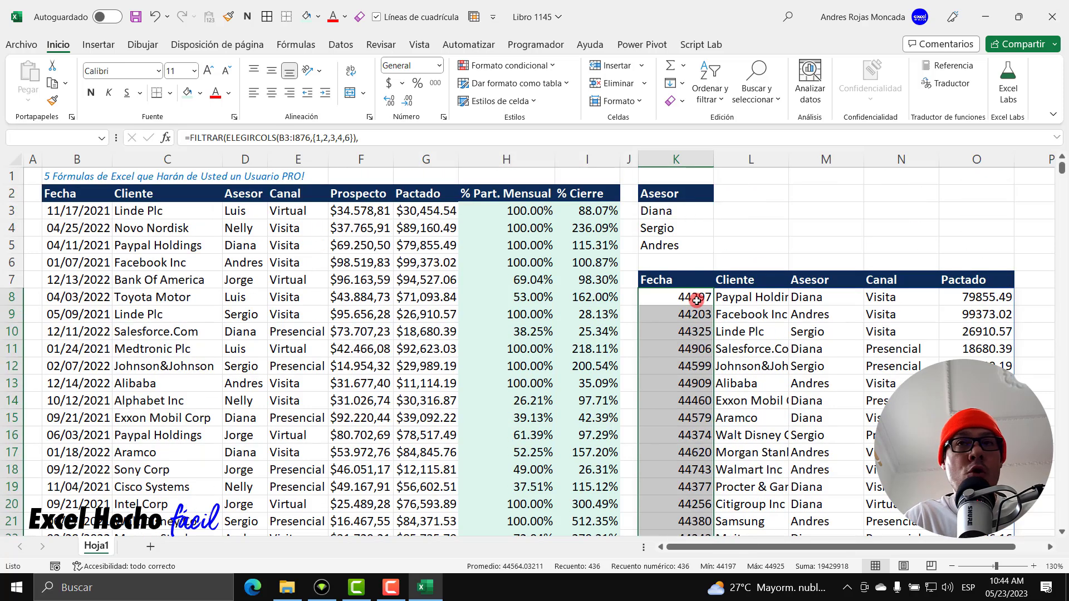
{"action": "key", "text": "ctrl+1"}
{"action": "left_click", "coordinate": [251, 274]}
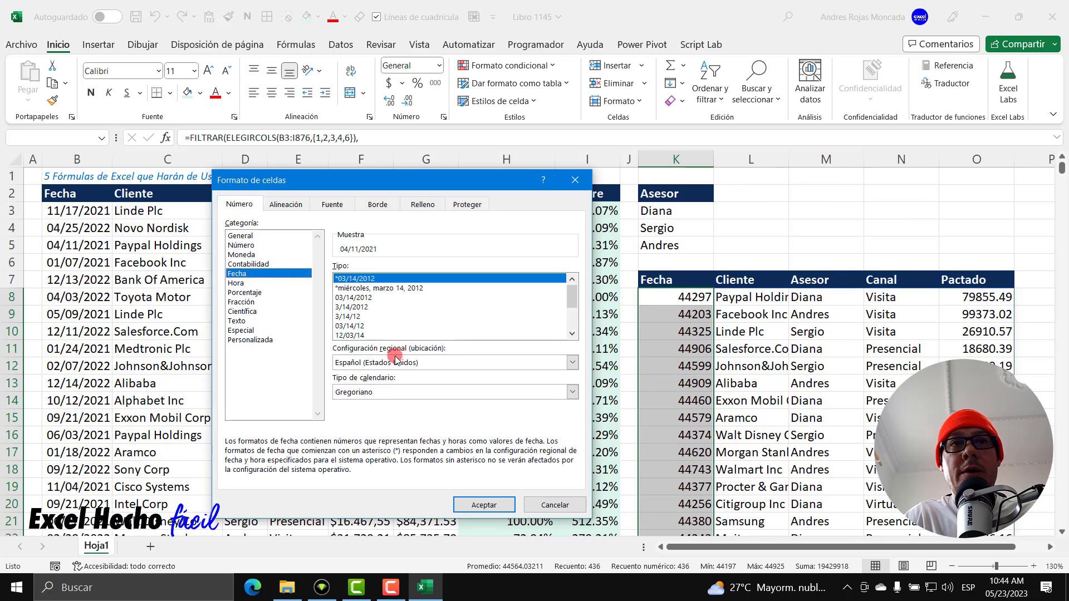
{"action": "left_click", "coordinate": [474, 505]}
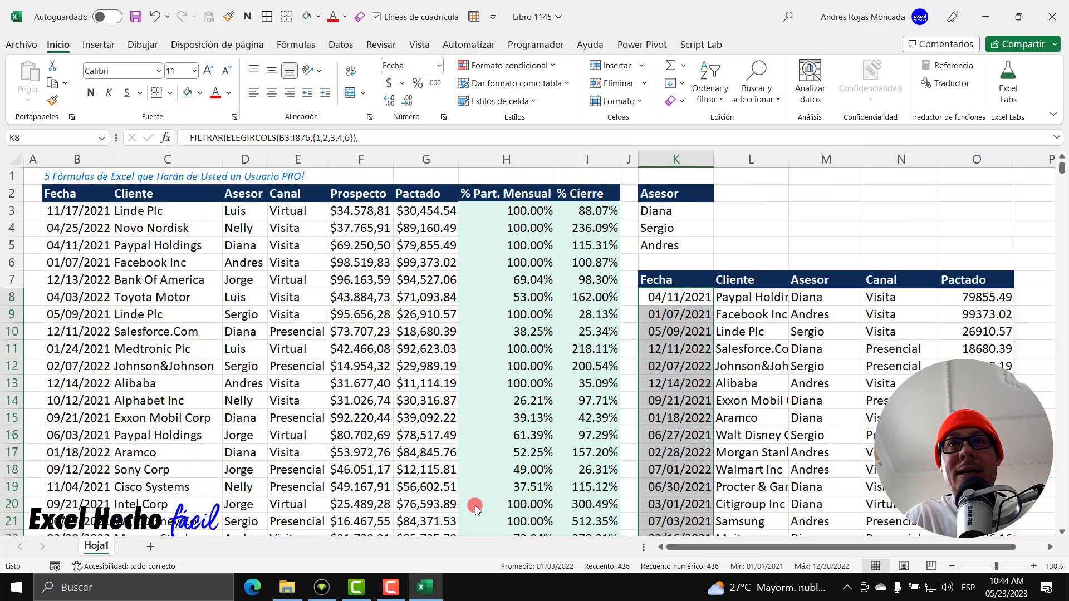
Format the filtered Pactado results from O8 down as Moneda
{"action": "left_click", "coordinate": [969, 302]}
{"action": "key", "text": "ctrl+shift+Down"}
{"action": "key", "text": "ctrl+BackSpace"}
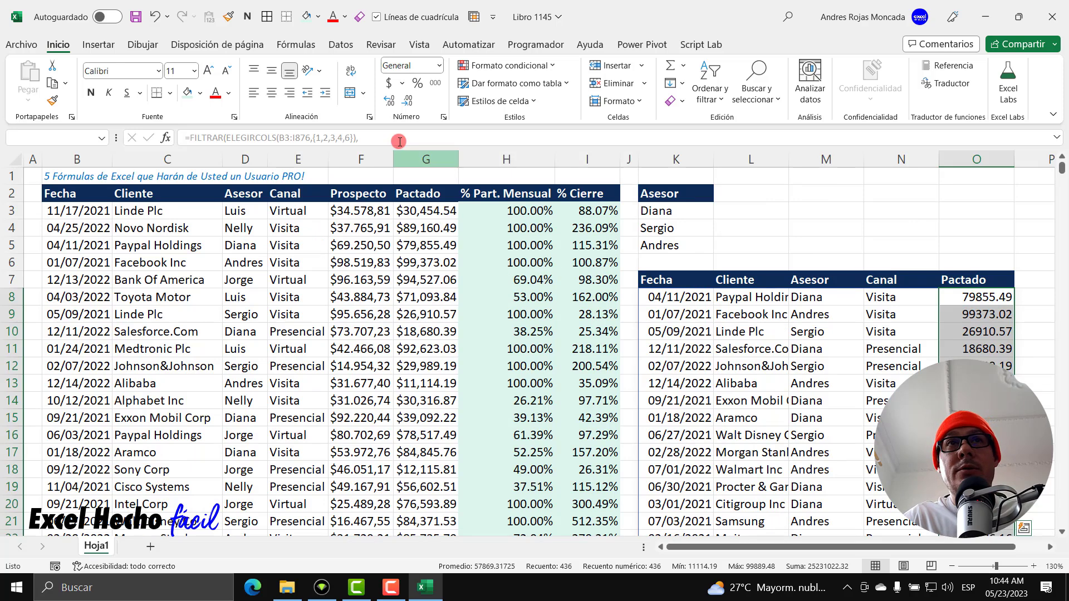
{"action": "left_click", "coordinate": [439, 67]}
{"action": "left_click", "coordinate": [437, 144]}
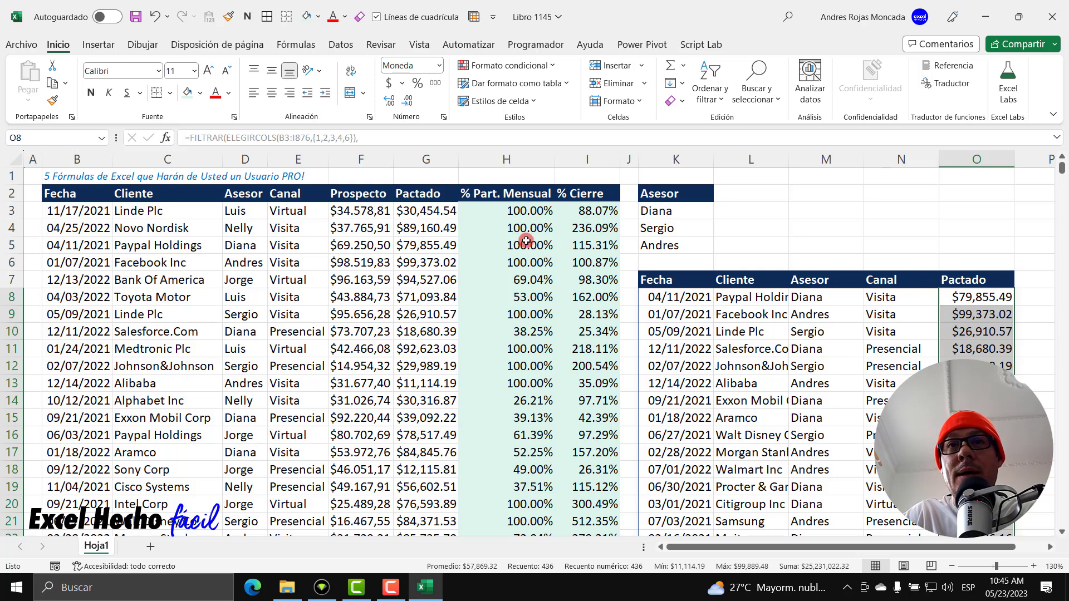
Examine individual dates in the source table's Fecha column to see which month and quarter each falls in
{"action": "left_click", "coordinate": [68, 211]}
{"action": "left_click", "coordinate": [69, 227]}
{"action": "left_click", "coordinate": [54, 212]}
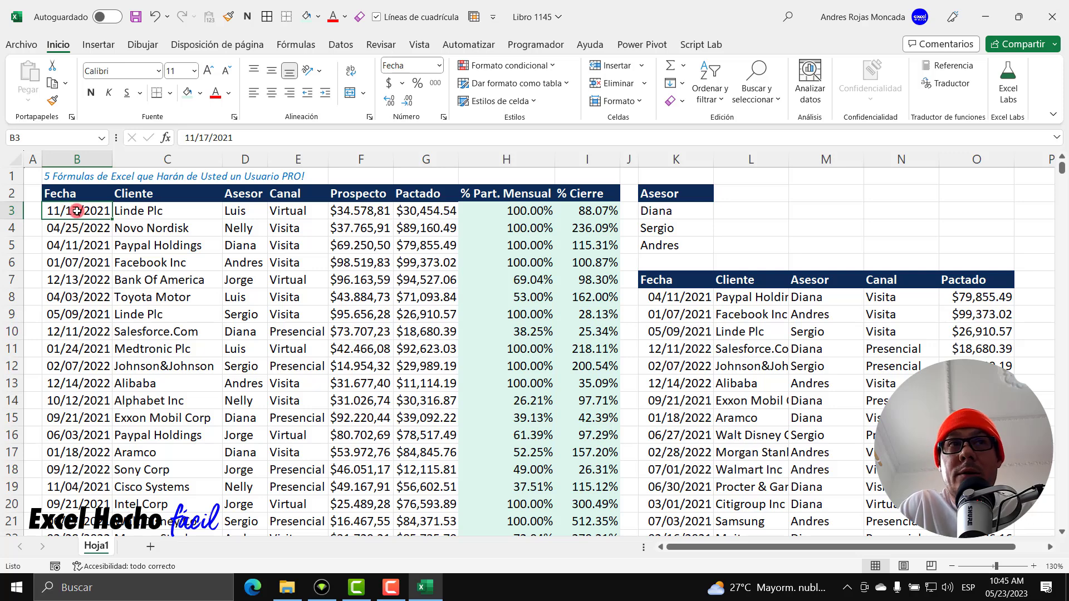
{"action": "left_click", "coordinate": [71, 230]}
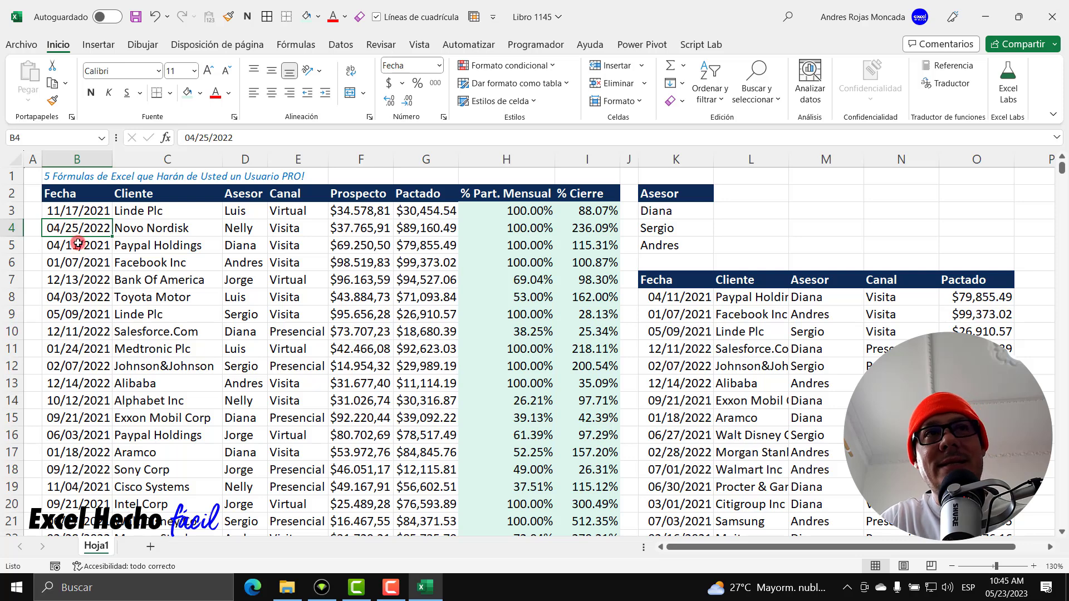
{"action": "left_click", "coordinate": [80, 244]}
{"action": "left_click", "coordinate": [83, 262]}
{"action": "left_click", "coordinate": [84, 280]}
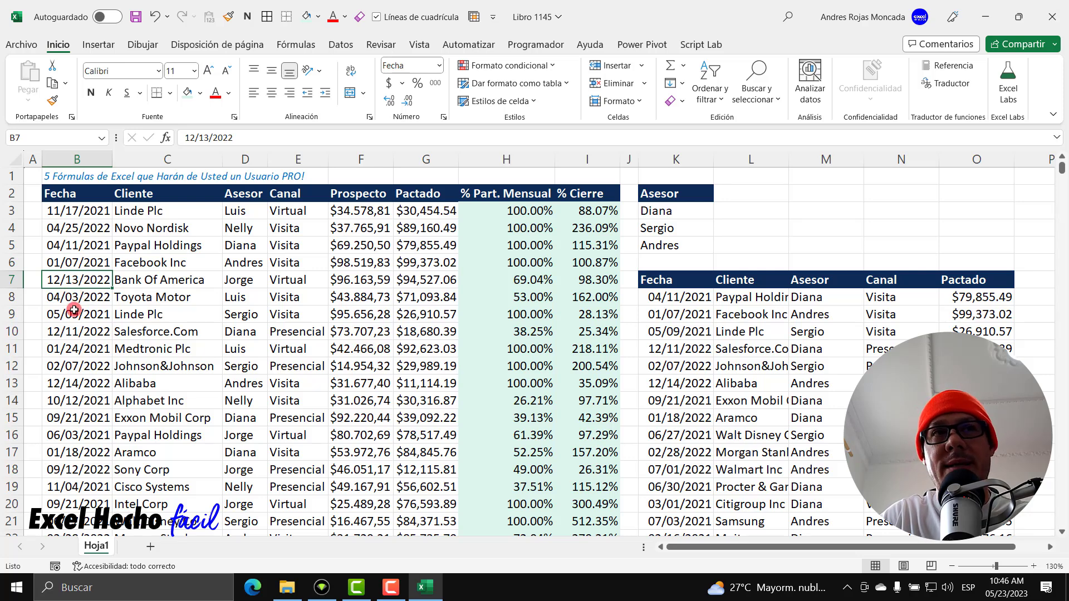
{"action": "left_click", "coordinate": [73, 314]}
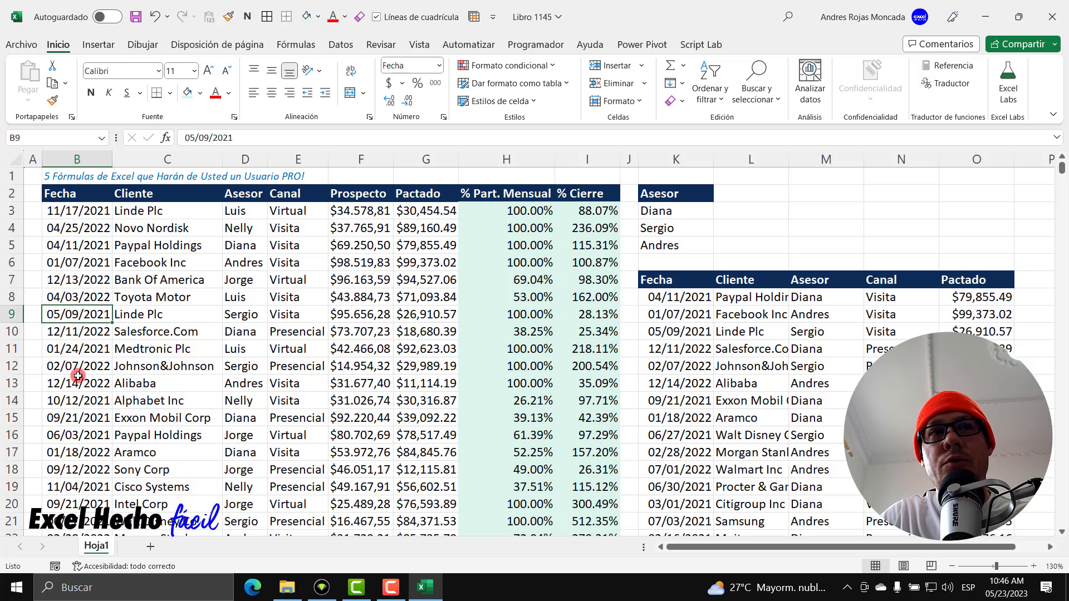
{"action": "left_click", "coordinate": [77, 434]}
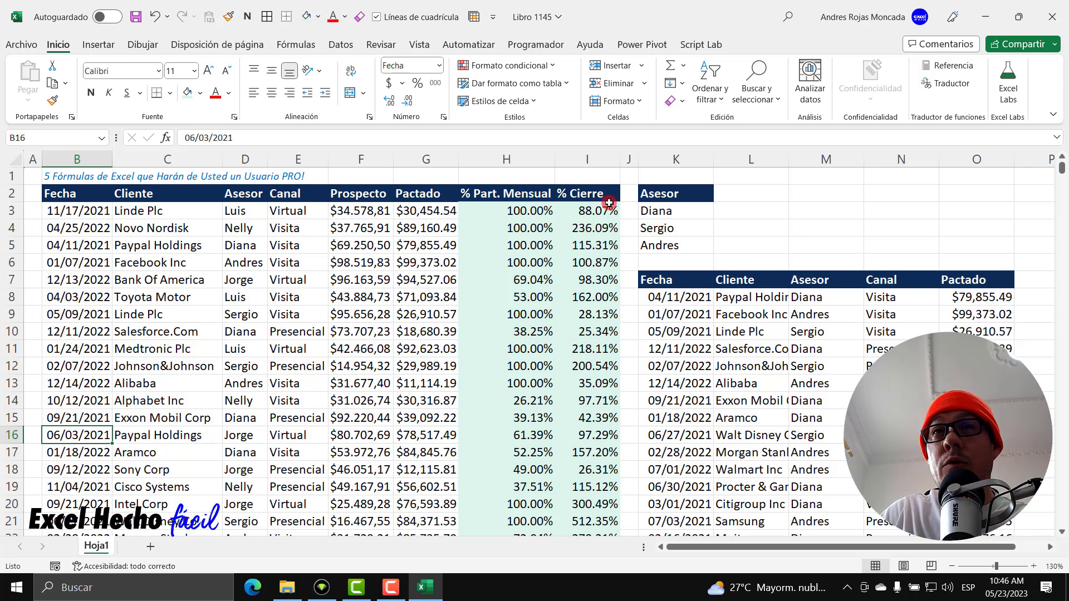
Insert a column at J after % Cierre, head it Trim in J2, and fit its width to the content
{"action": "right_click", "coordinate": [630, 159]}
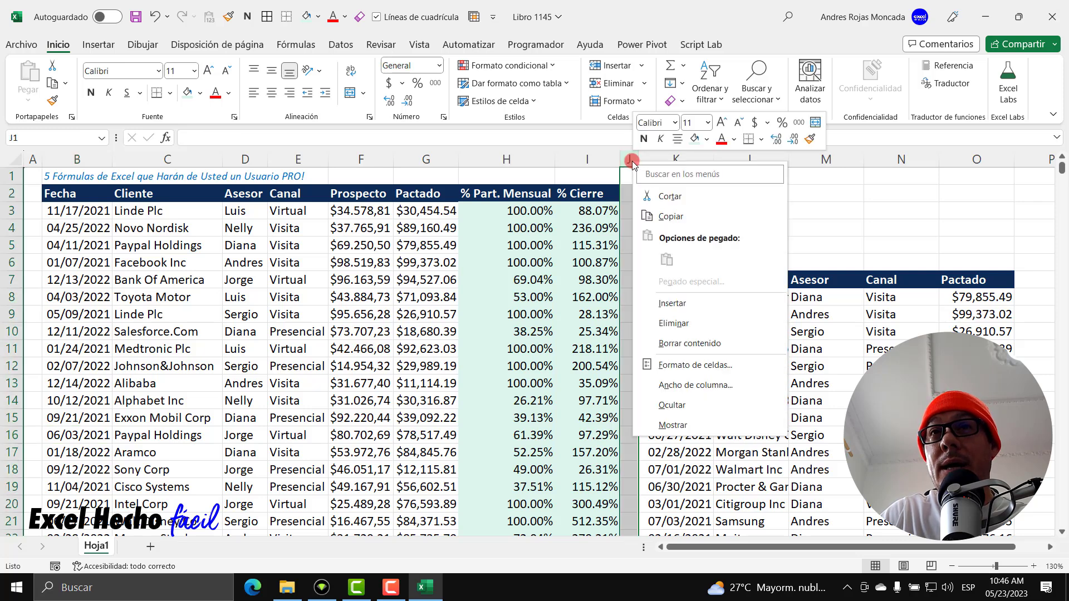
{"action": "left_click", "coordinate": [690, 310]}
{"action": "left_click", "coordinate": [656, 195]}
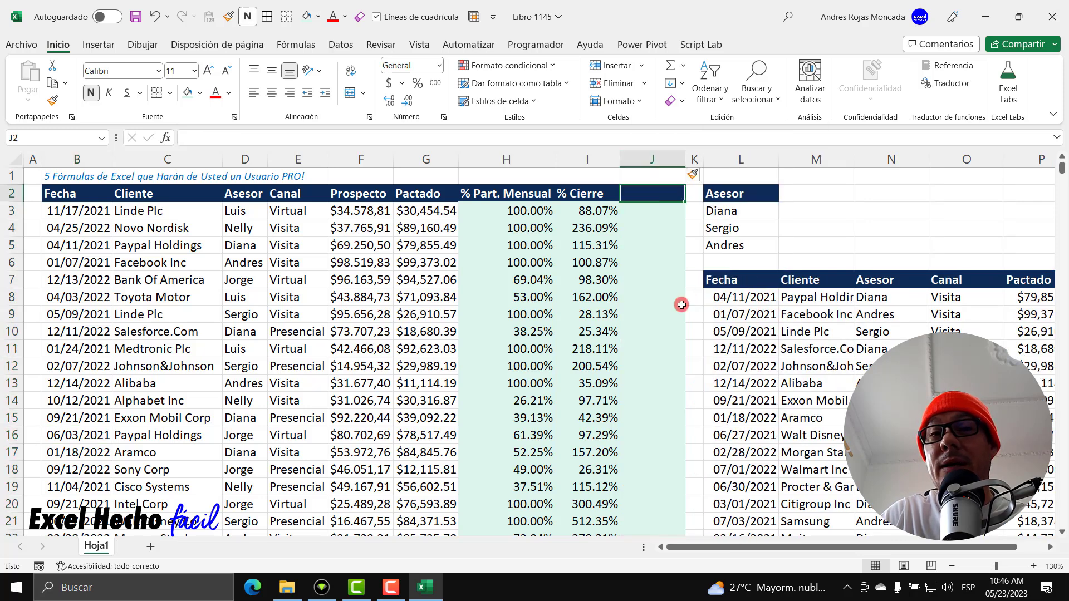
{"action": "type", "text": "Trim"}
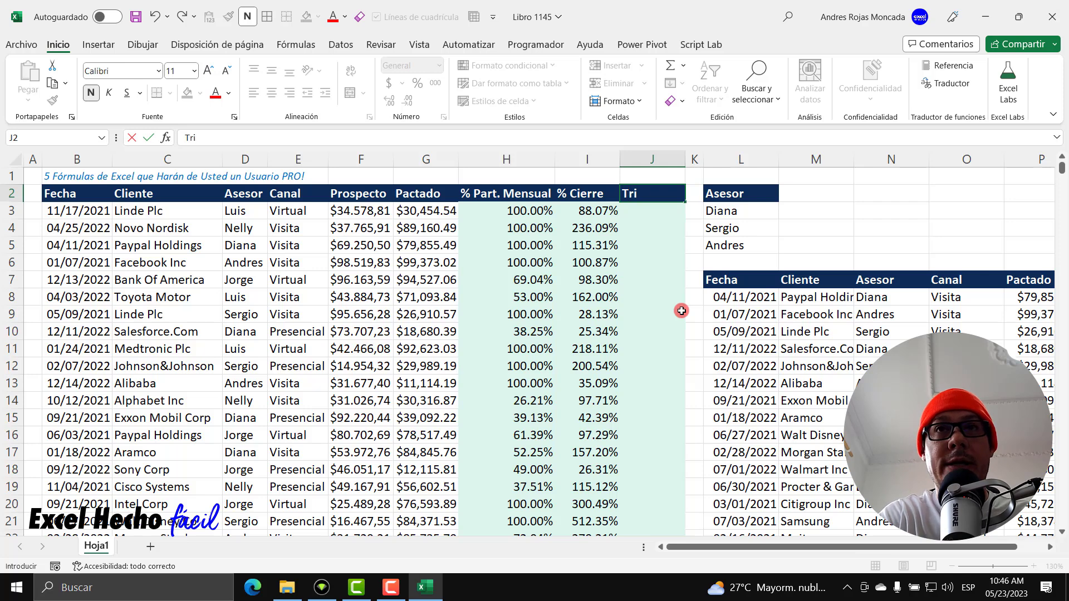
{"action": "key", "text": "Return"}
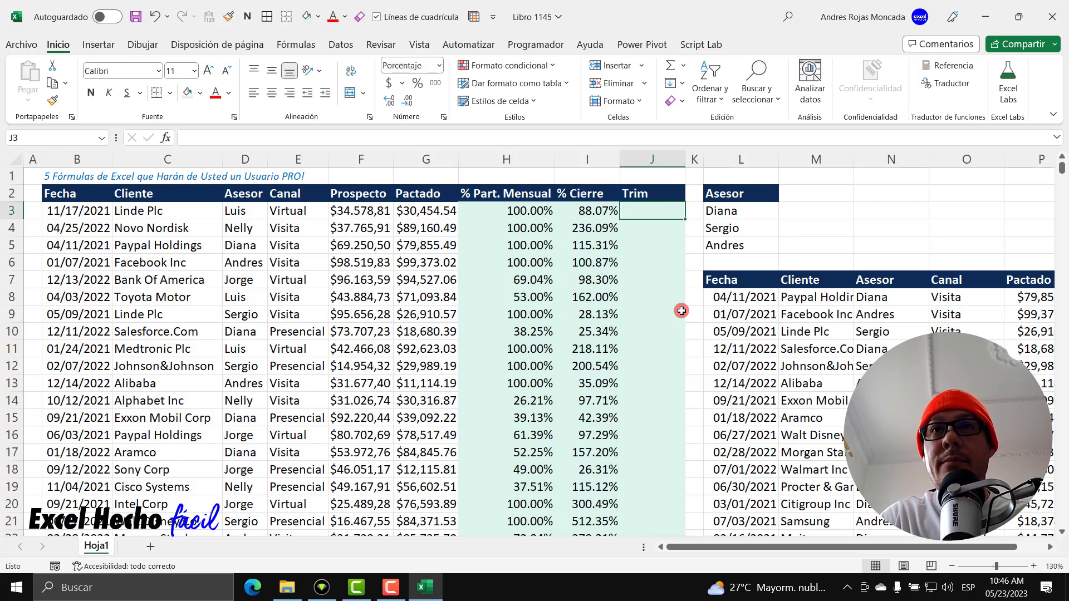
{"action": "double_click", "coordinate": [686, 160]}
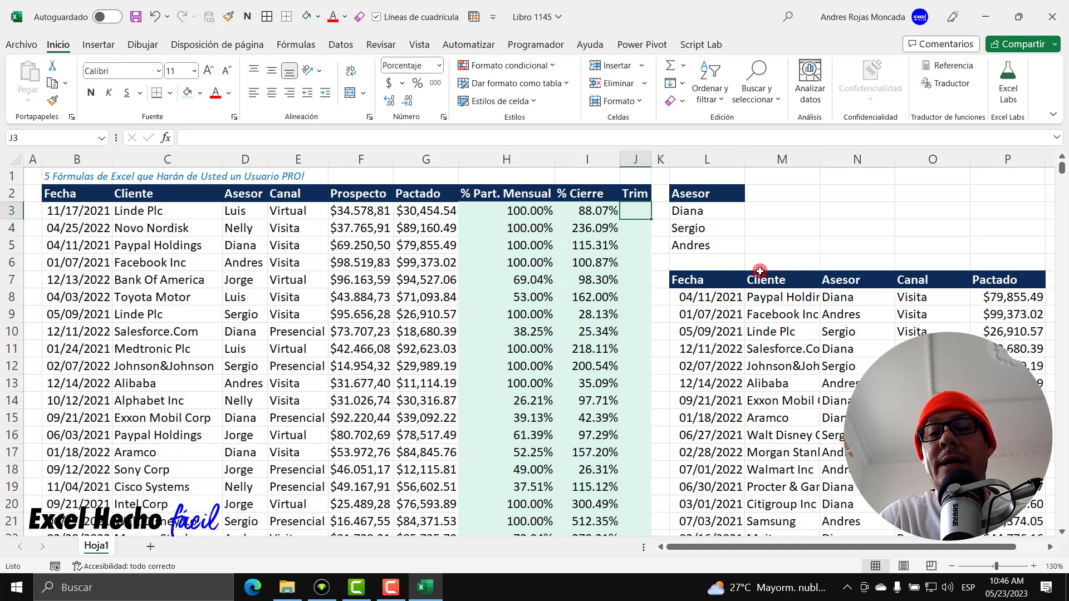
Begin the J3 formula with =MES(B3), evaluate it in place, and restore the expression
{"action": "type", "text": "="}
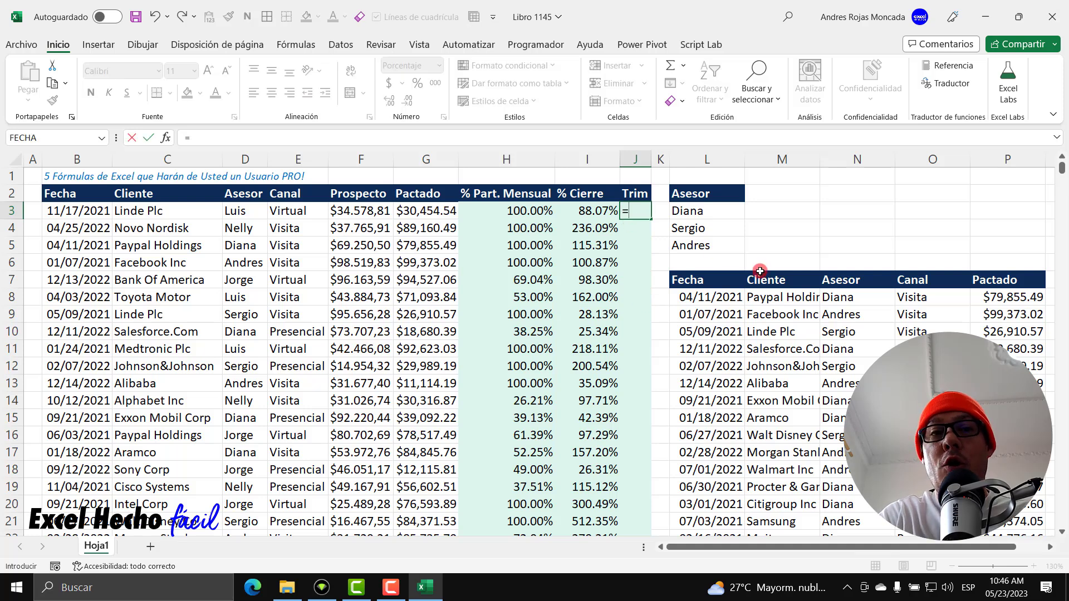
{"action": "type", "text": "MES("}
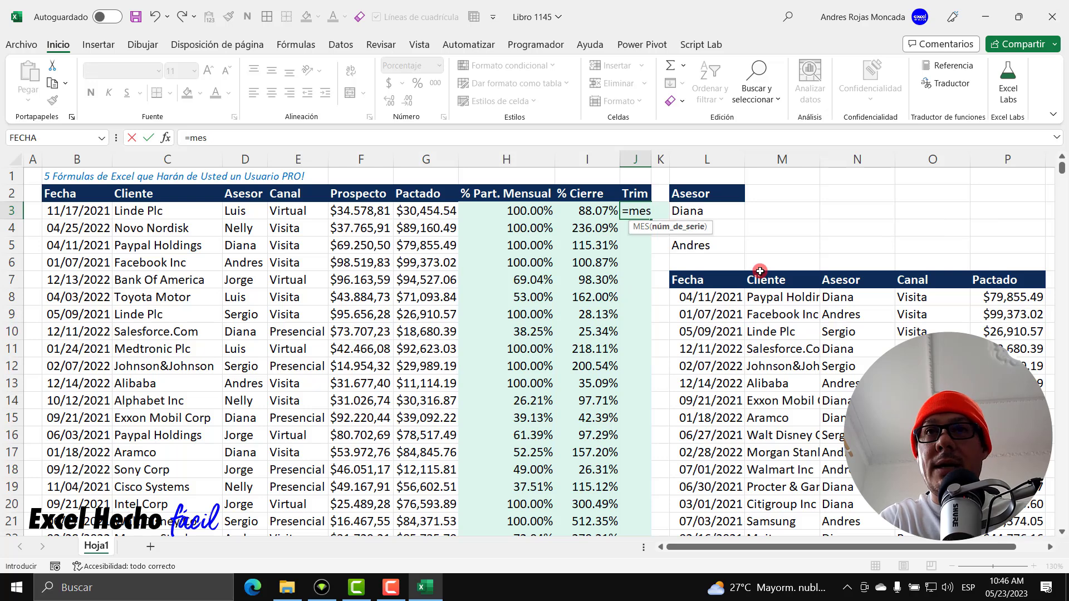
{"action": "left_click", "coordinate": [96, 214]}
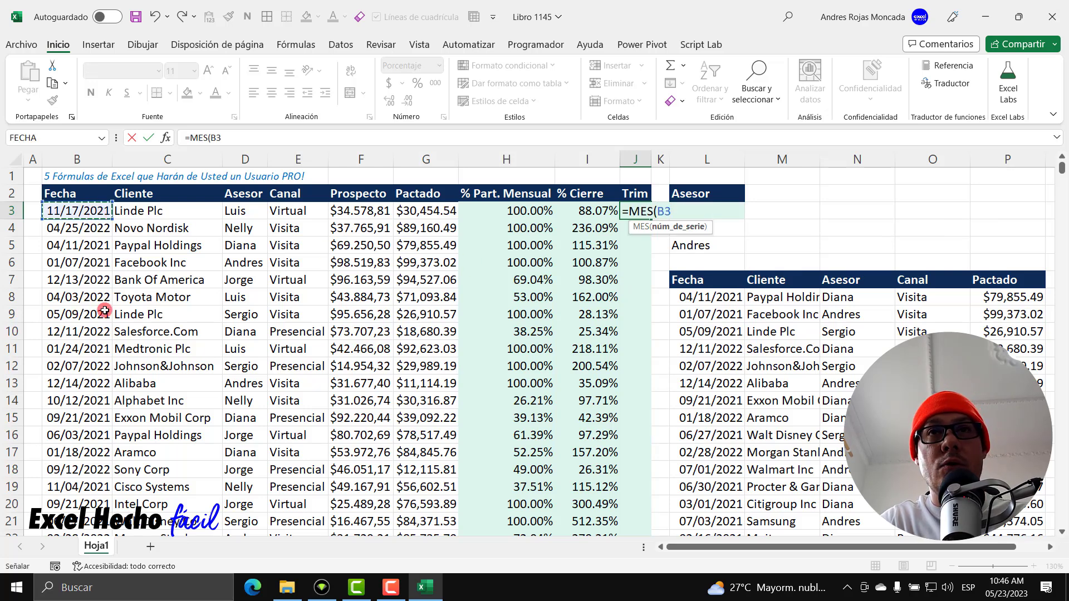
{"action": "type", "text": ")"}
{"action": "key", "text": "F9"}
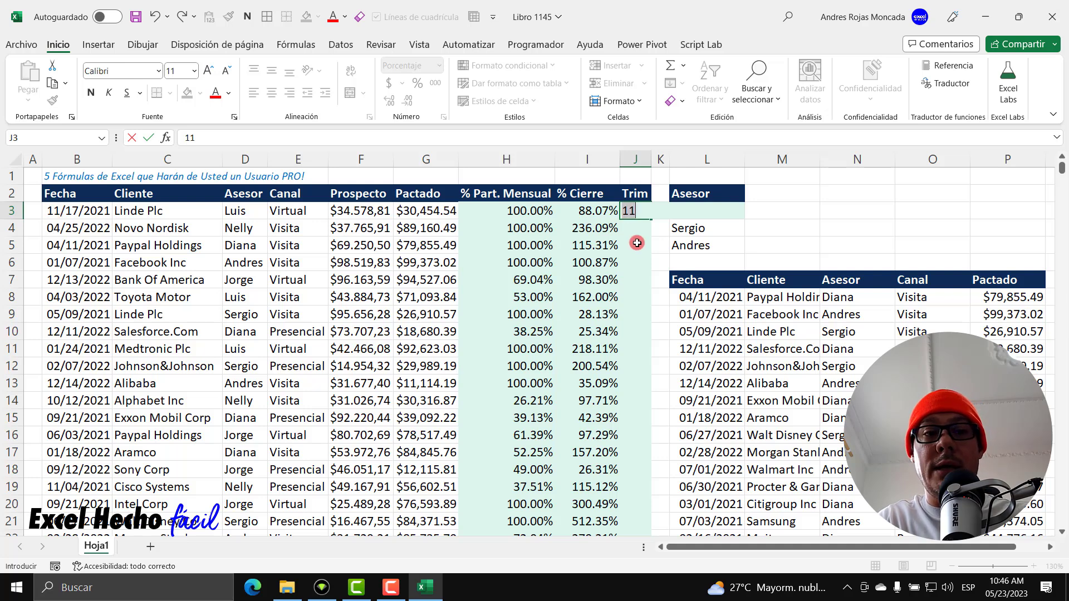
{"action": "key", "text": "ctrl+z"}
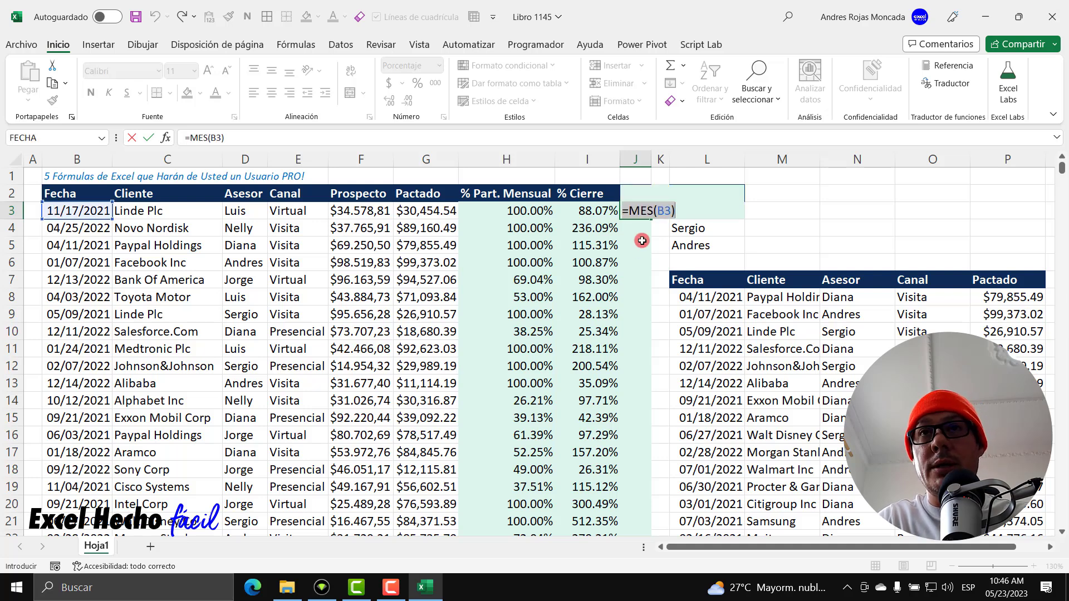
Wrap MES(B3) in the REDONDEAR.MAS function as its number argument
{"action": "left_click", "coordinate": [627, 210]}
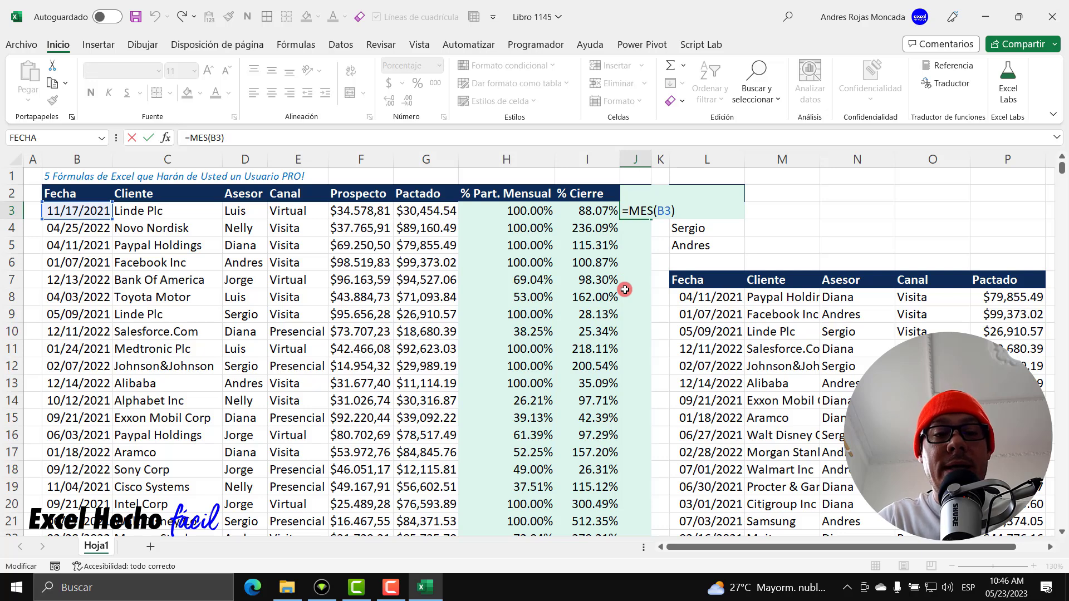
{"action": "type", "text": "redon"}
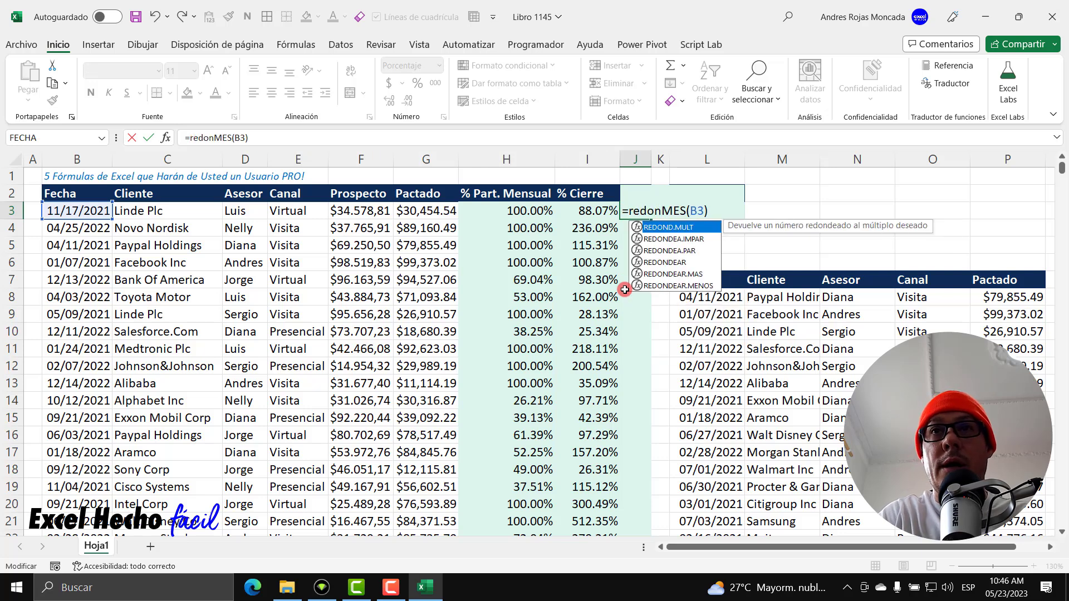
{"action": "key", "text": "Down"}
{"action": "key", "text": "Down"}
{"action": "key", "text": "Down"}
{"action": "key", "text": "Down"}
{"action": "key", "text": "Tab"}
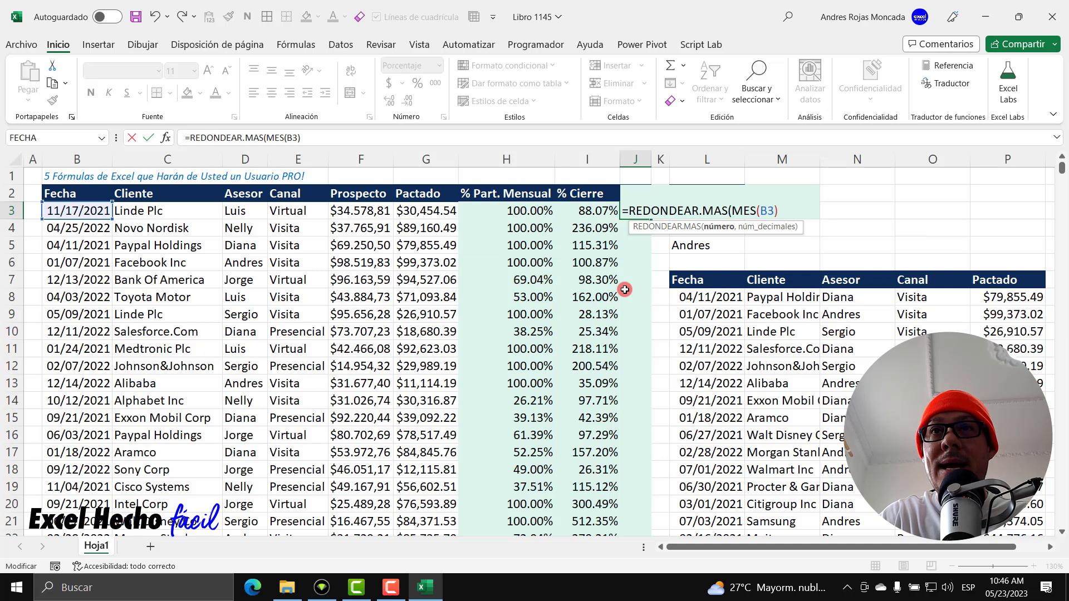
{"action": "key", "text": "BackSpace"}
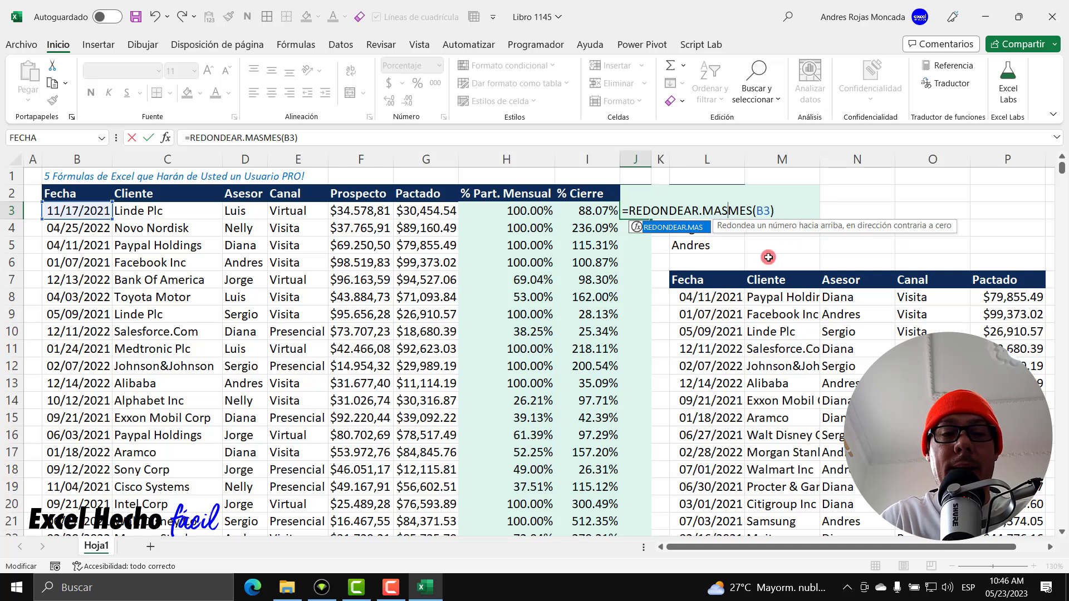
{"action": "type", "text": "("}
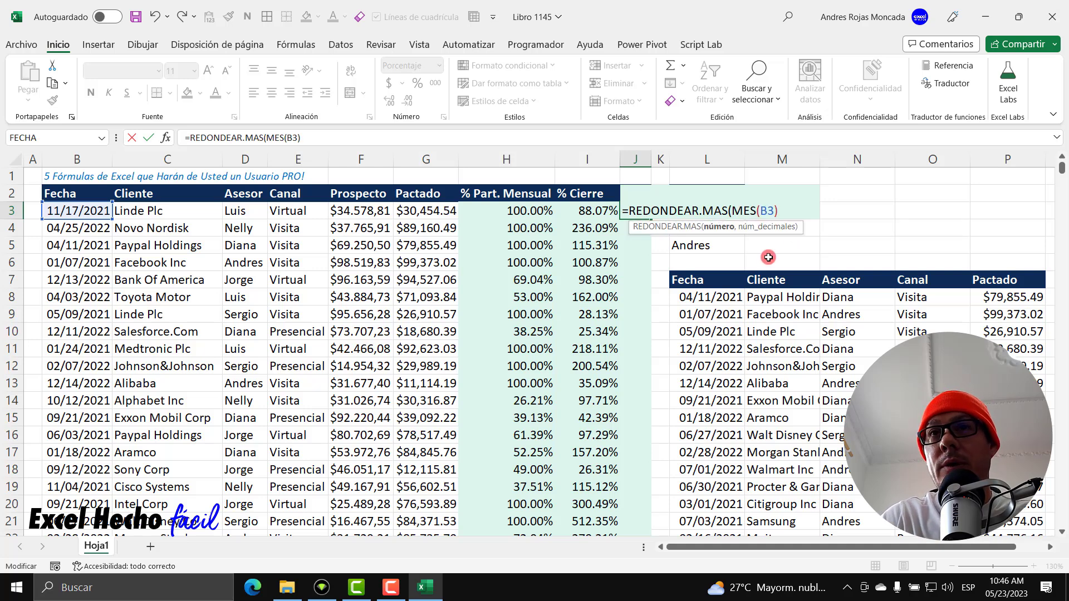
Check the value of MES(B3) inside REDONDEAR.MAS and divide it by 3
{"action": "key", "text": "shift+Left"}
{"action": "key", "text": "shift+Left"}
{"action": "key", "text": "shift+Left"}
{"action": "key", "text": "shift+Left"}
{"action": "key", "text": "shift+Left"}
{"action": "key", "text": "shift+Left"}
{"action": "key", "text": "shift+Left"}
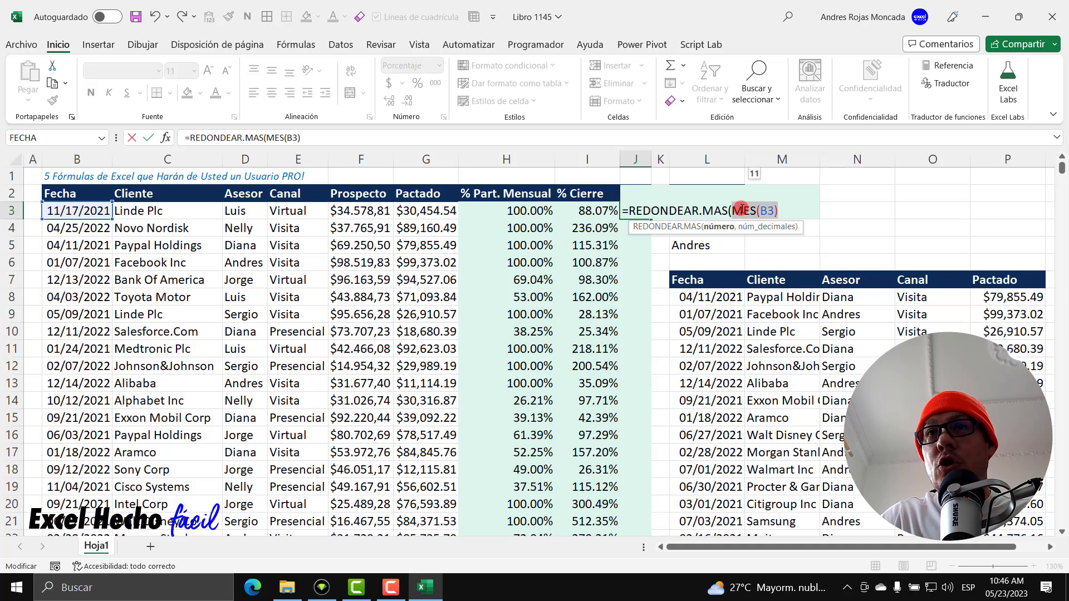
{"action": "key", "text": "Right"}
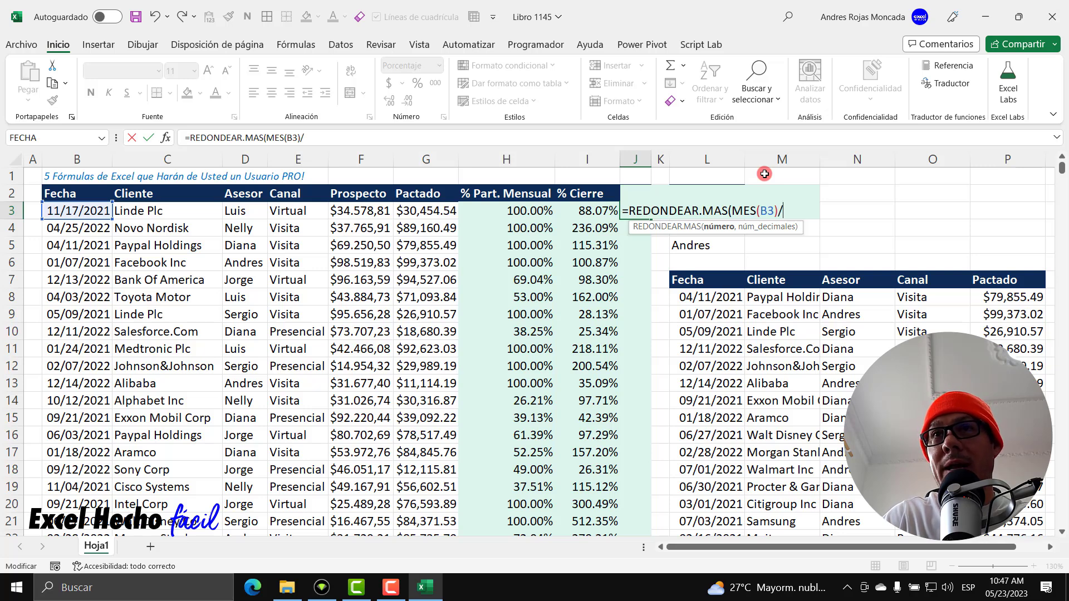
{"action": "type", "text": "3"}
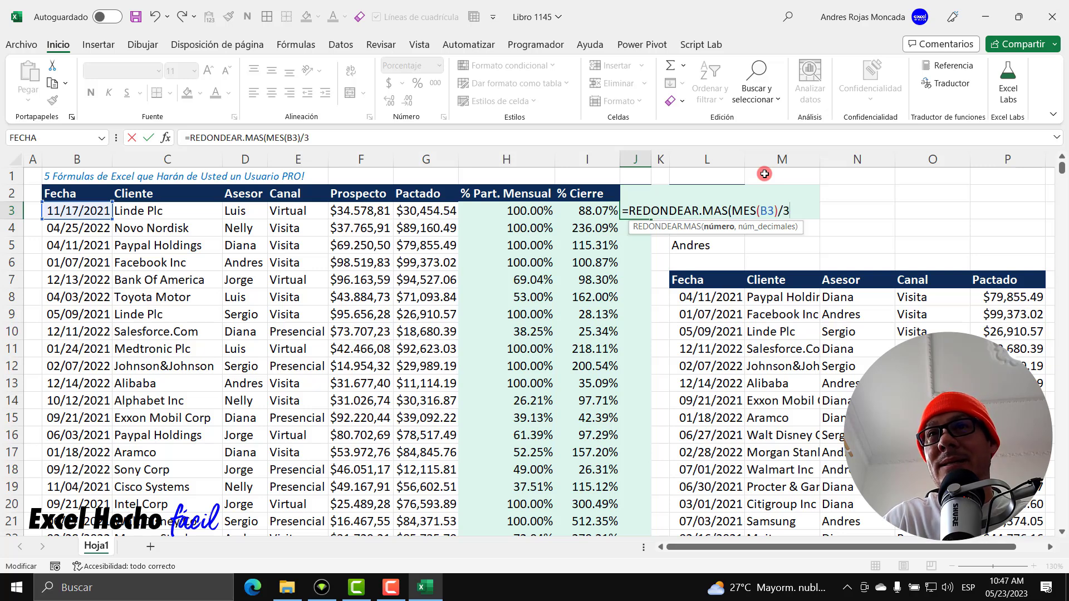
Evaluate and restore MES(B3)/3, set REDONDEAR.MAS to 0 decimals, enter the formula in J3, and reselect that cell
{"action": "left_click_drag", "start_coordinate": [732, 211], "coordinate": [791, 289]}
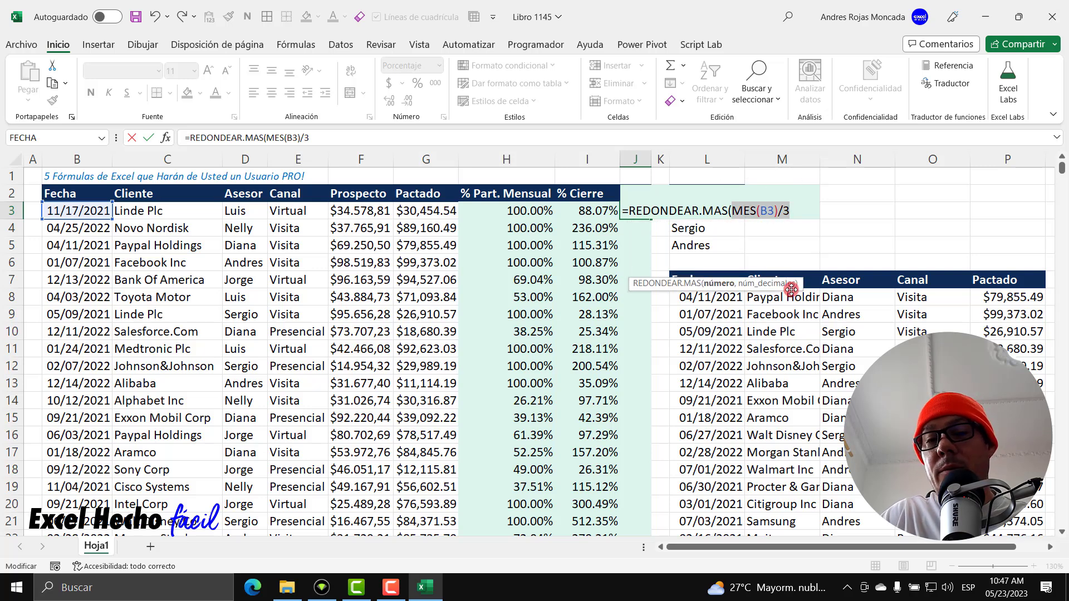
{"action": "key", "text": "F9"}
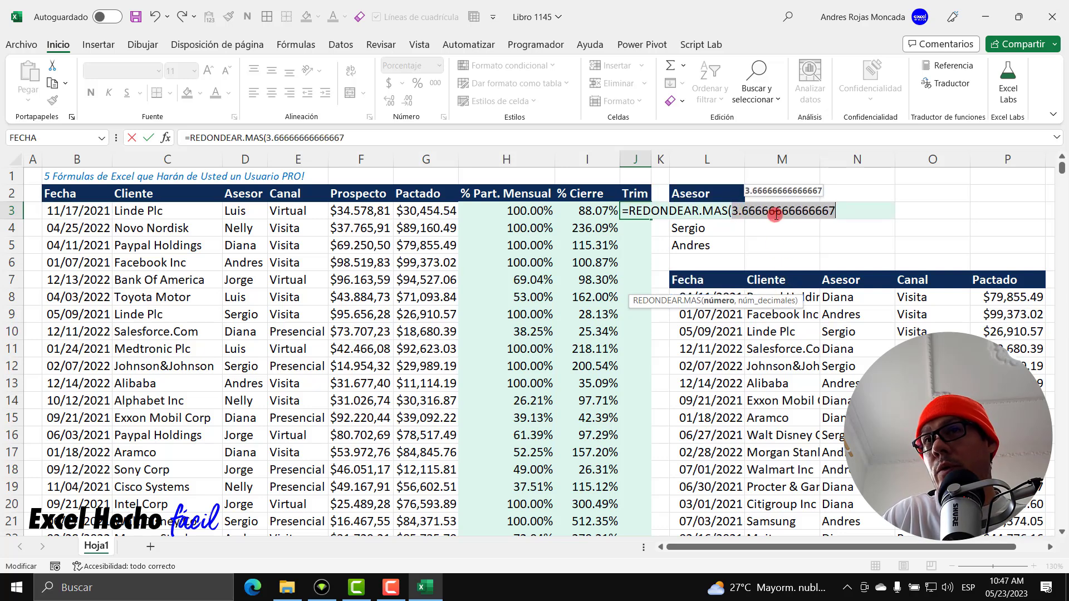
{"action": "key", "text": "ctrl+z"}
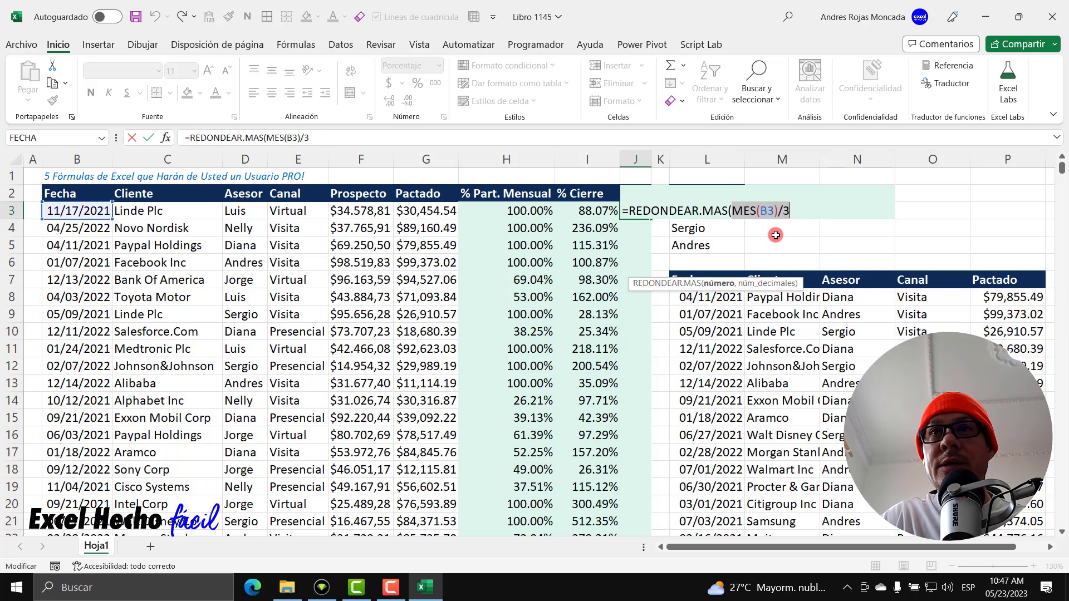
{"action": "type", "text": ",0)"}
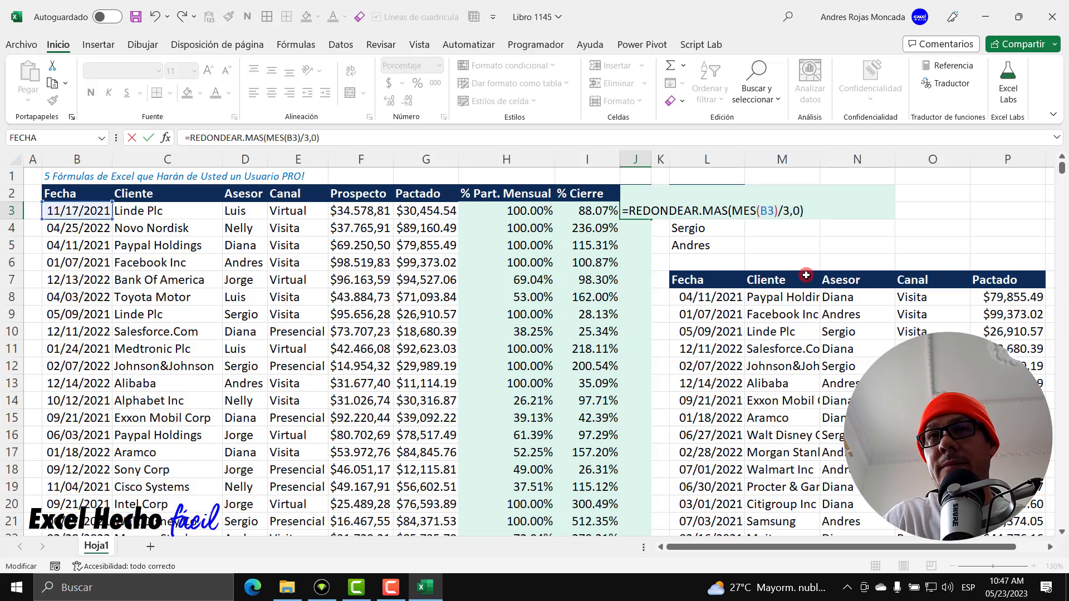
{"action": "key", "text": "Return"}
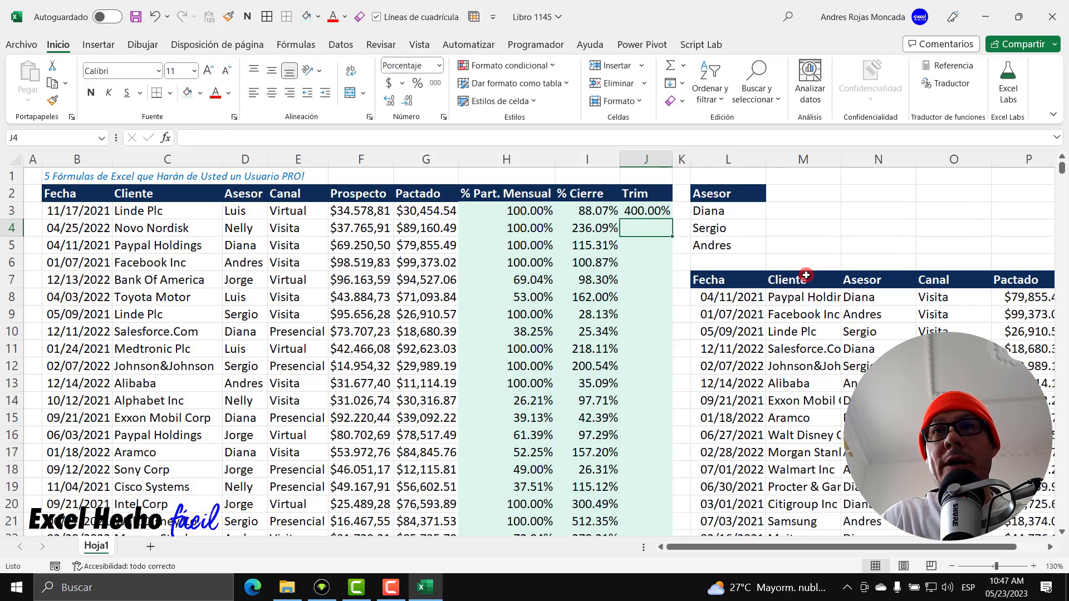
{"action": "left_click", "coordinate": [662, 210]}
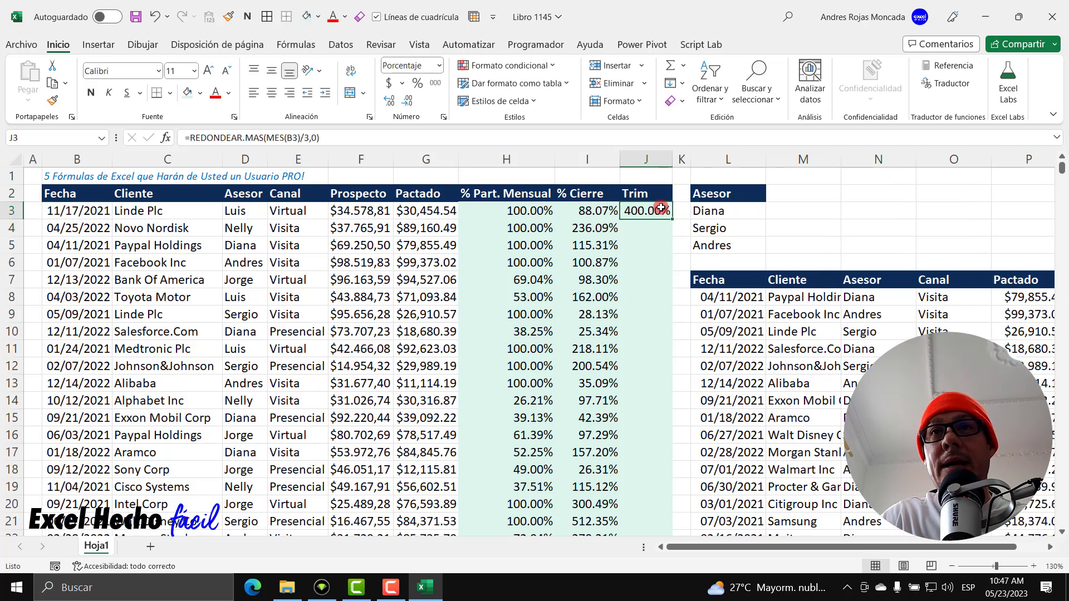
Apply the General number format to J3, then autofit column J and fill the quarter formula down the Trim column
{"action": "left_click", "coordinate": [439, 66]}
{"action": "left_click", "coordinate": [429, 84]}
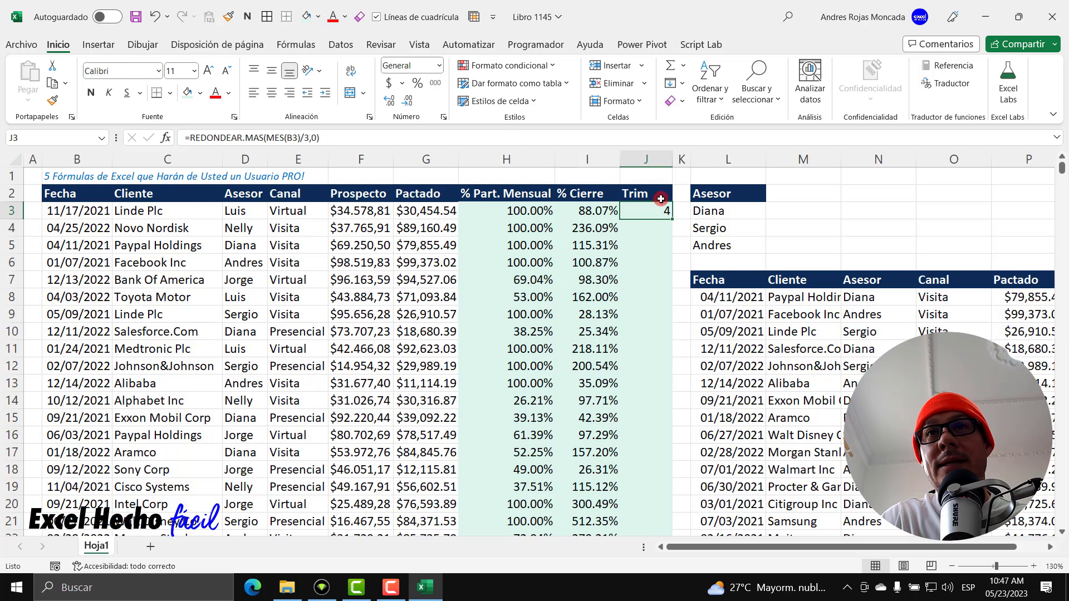
{"action": "double_click", "coordinate": [673, 161]}
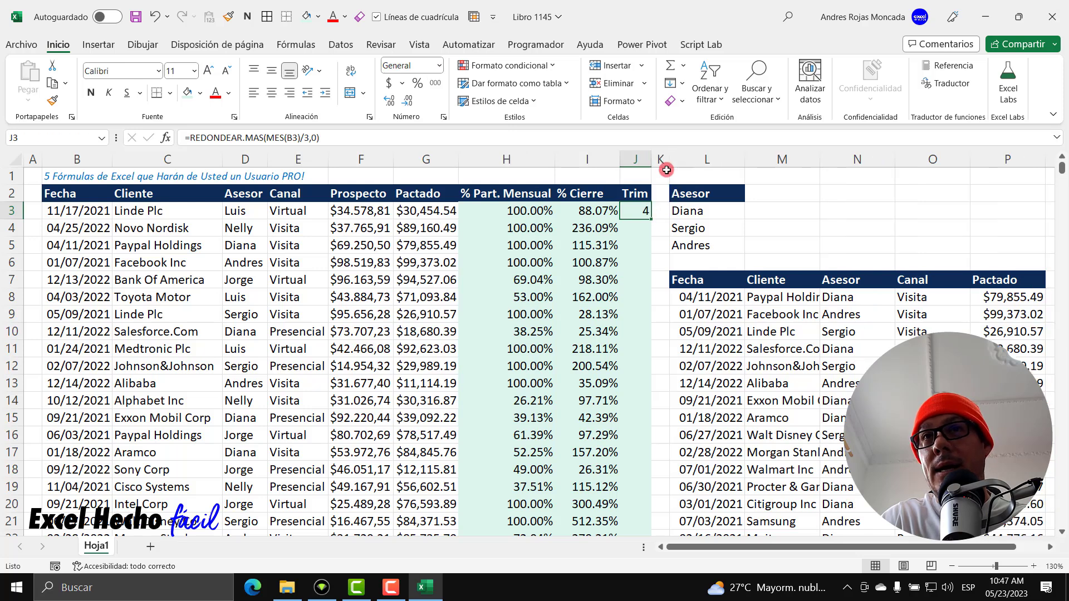
{"action": "double_click", "coordinate": [652, 219]}
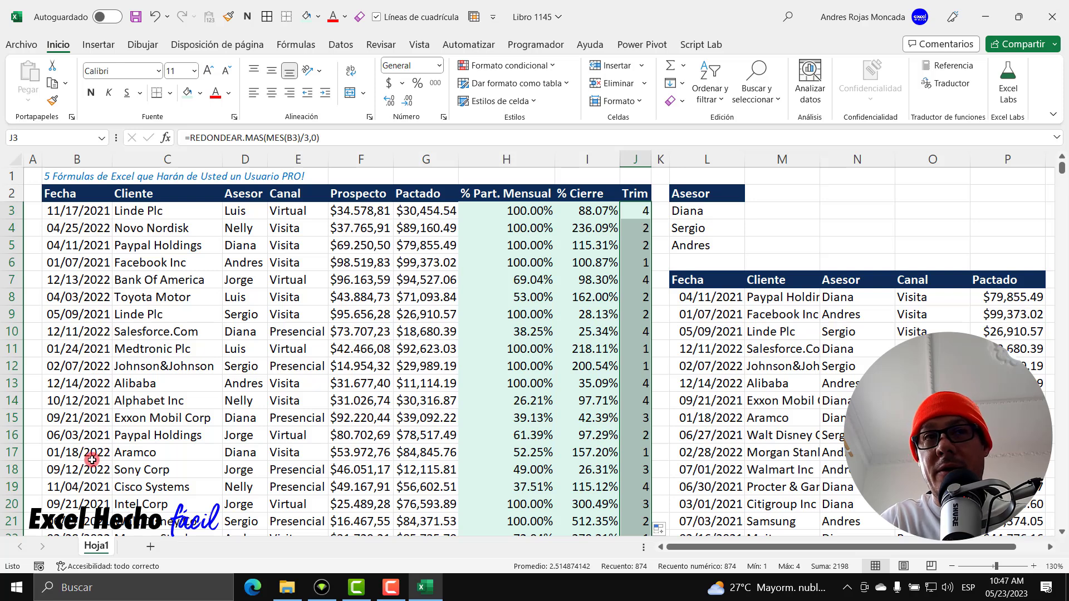
Check the filled quarter formulas in several Trim cells against their dates, ending on J3
{"action": "left_click", "coordinate": [635, 210]}
{"action": "left_click", "coordinate": [636, 226]}
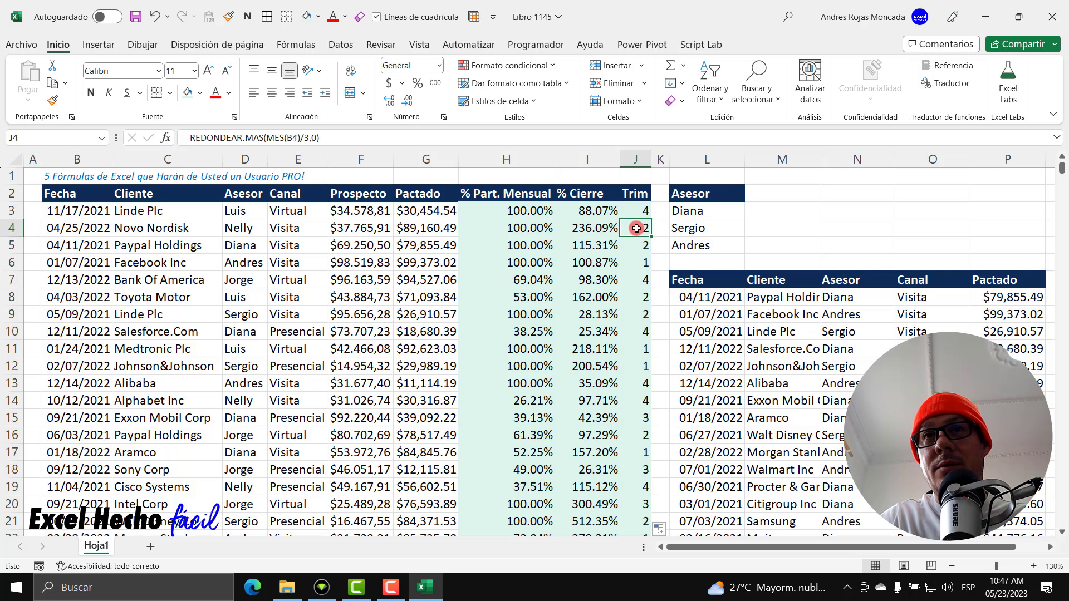
{"action": "left_click", "coordinate": [635, 263]}
{"action": "left_click", "coordinate": [633, 296]}
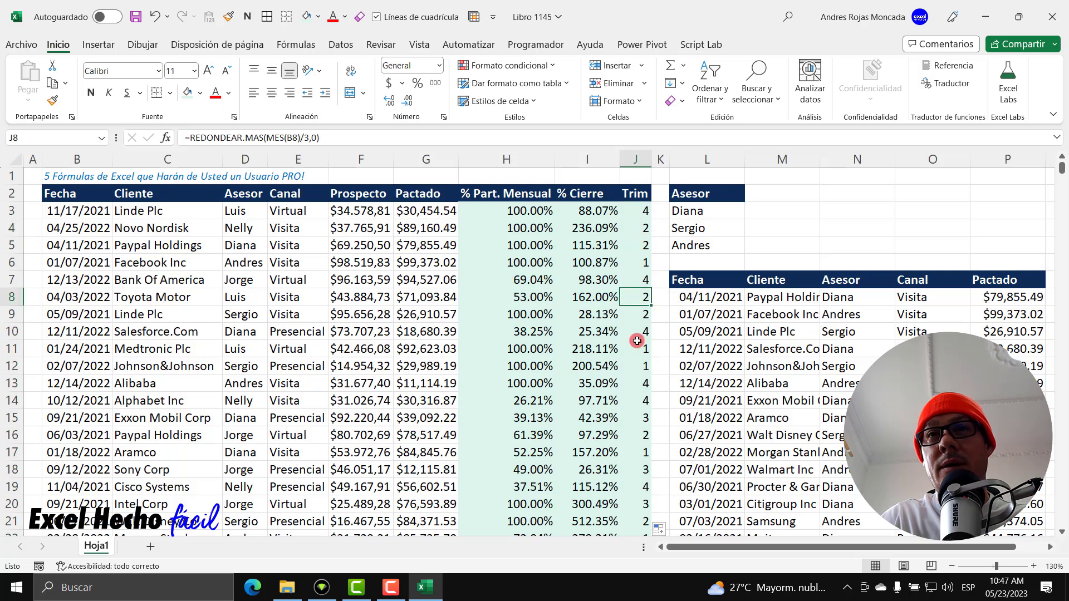
{"action": "left_click", "coordinate": [635, 416]}
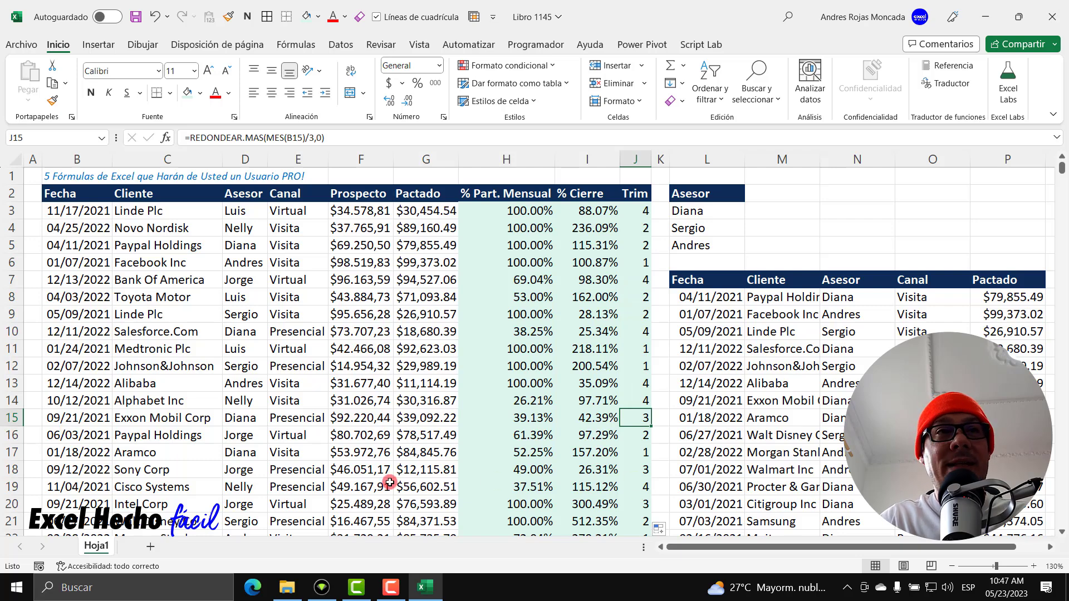
{"action": "scroll", "coordinate": [473, 473], "scroll_direction": "down", "scroll_amount": 3}
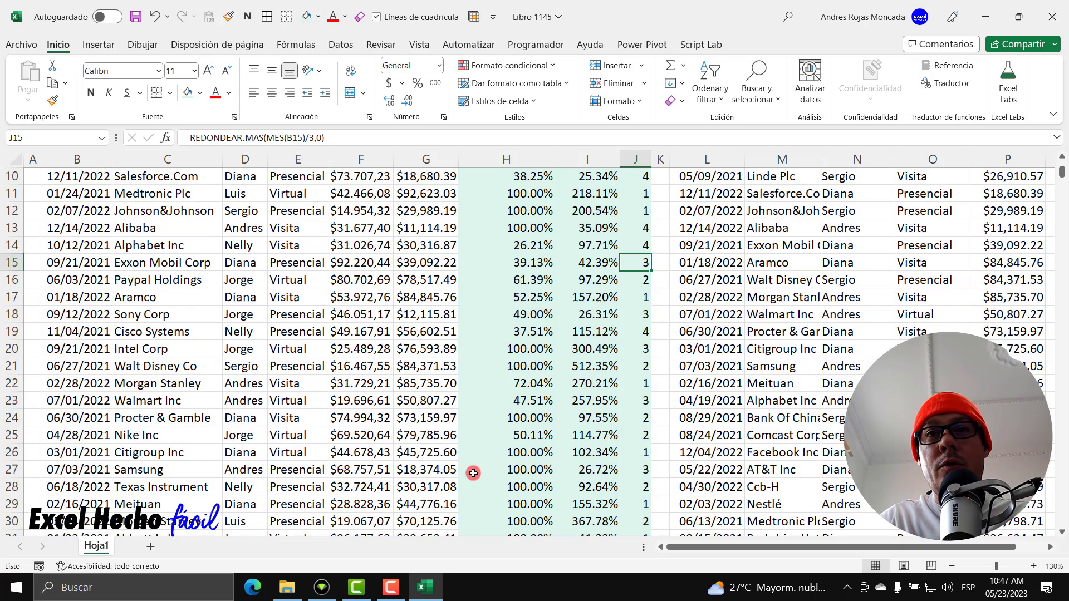
{"action": "scroll", "coordinate": [473, 473], "scroll_direction": "up", "scroll_amount": 3}
{"action": "left_click", "coordinate": [634, 209]}
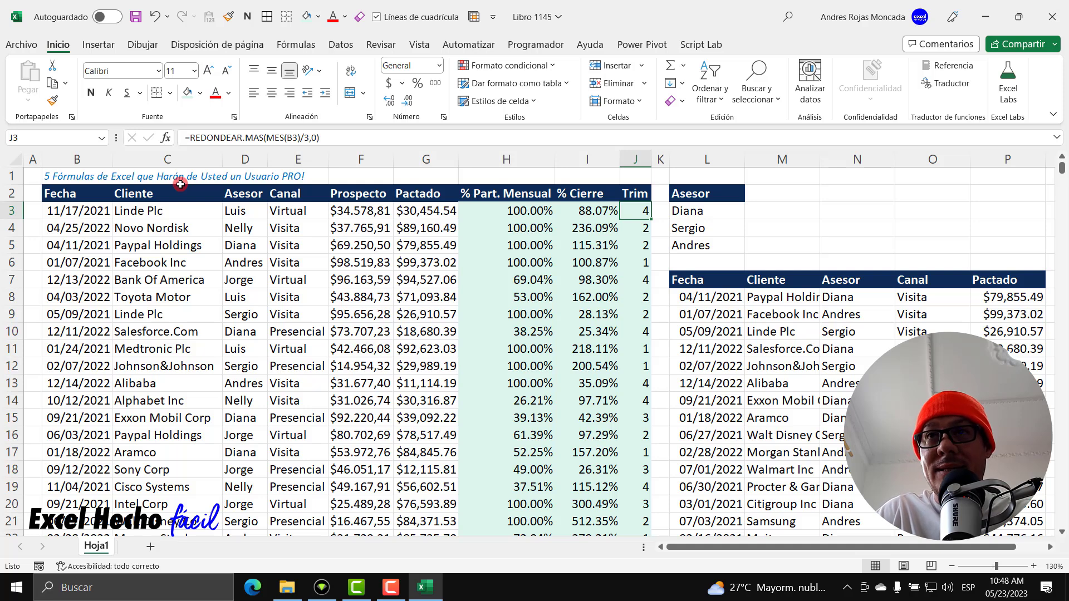
Add the headers Año in O2 and Mes in P2, using the Asesor header's formatting
{"action": "left_click", "coordinate": [925, 192]}
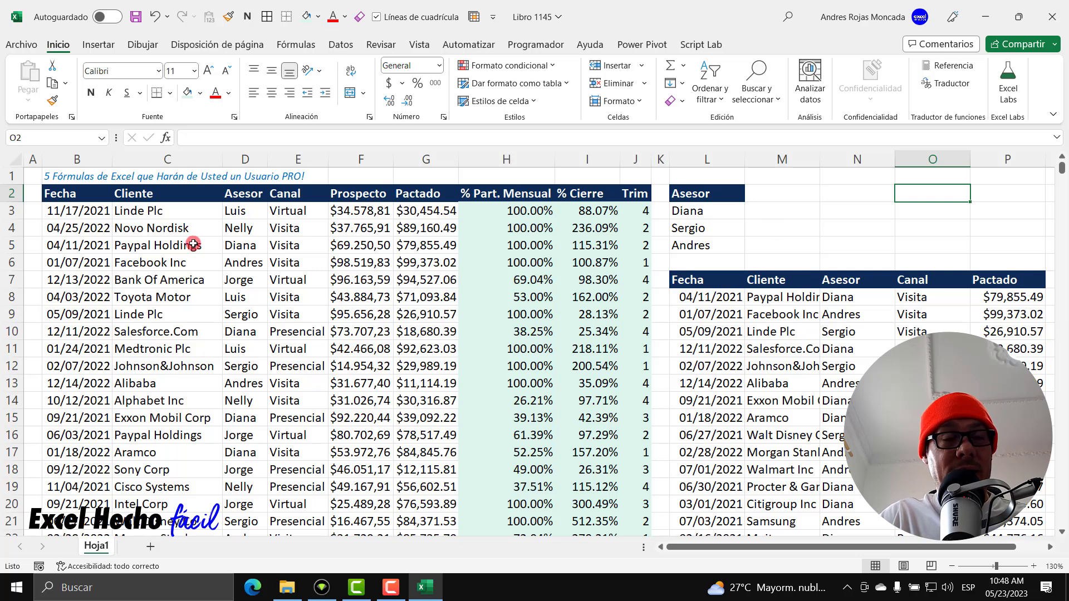
{"action": "type", "text": "Año"}
{"action": "key", "text": "Return"}
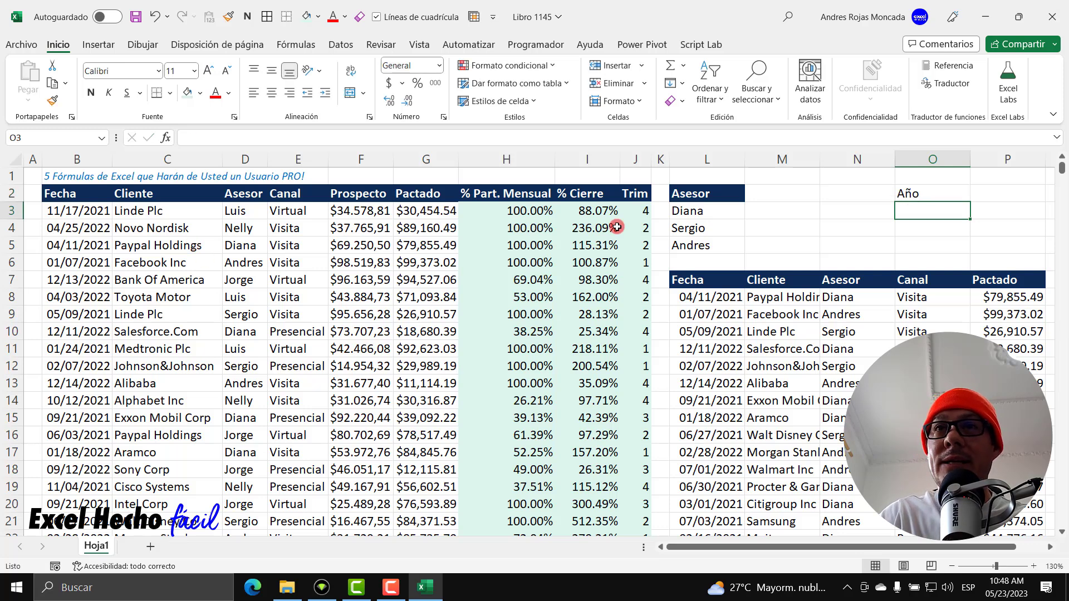
{"action": "left_click", "coordinate": [699, 194]}
{"action": "left_click", "coordinate": [52, 100]}
{"action": "left_click_drag", "start_coordinate": [947, 195], "coordinate": [1001, 194]}
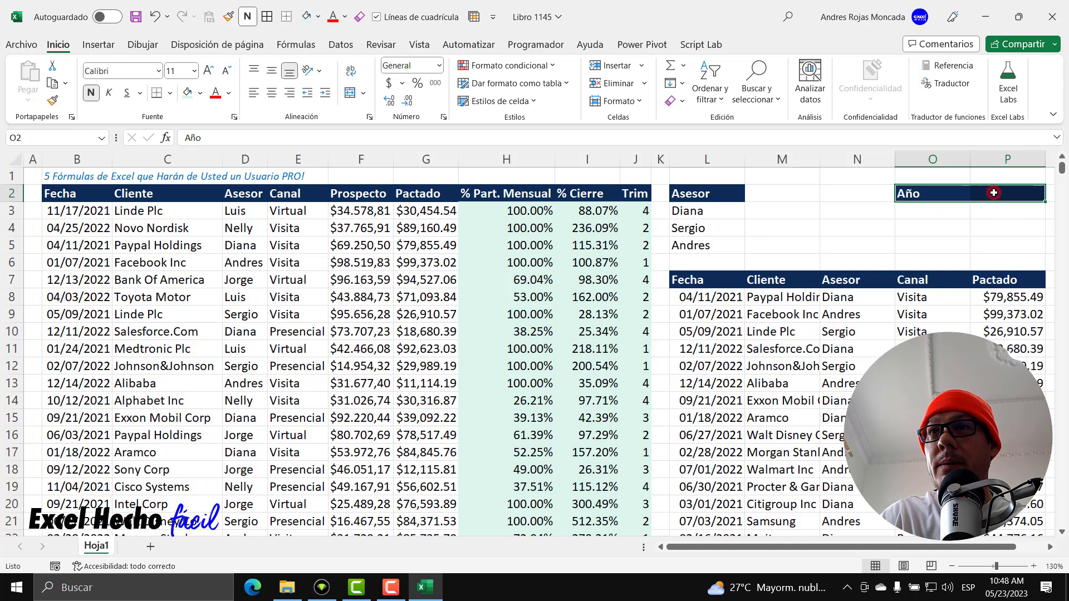
{"action": "left_click", "coordinate": [1000, 193]}
{"action": "type", "text": "Mes"}
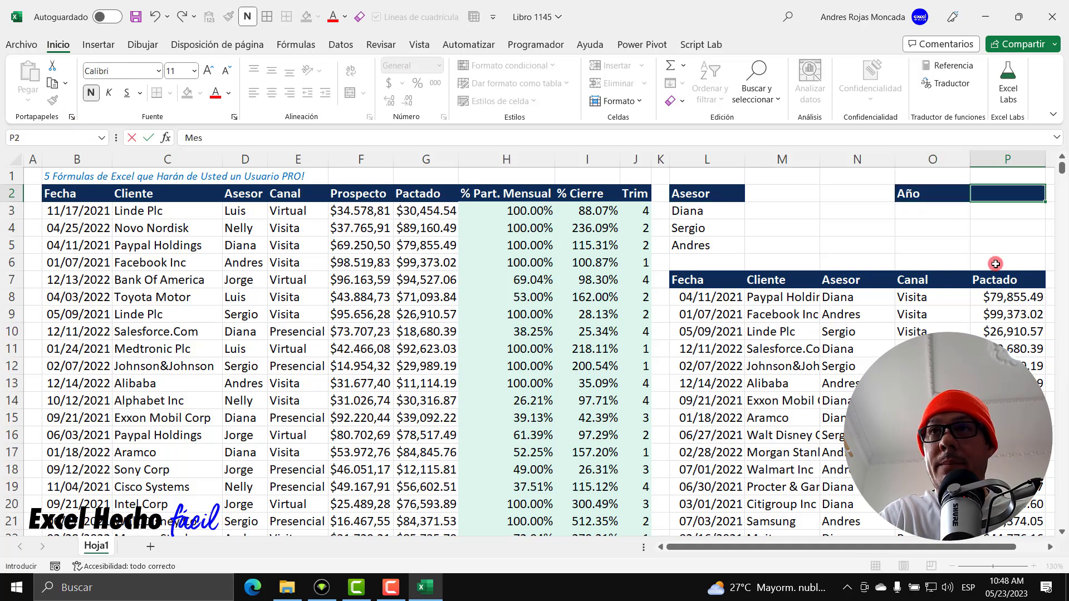
{"action": "key", "text": "Return"}
Enter 2021 in O3 and Ene in P3, and center the contents of O2:P3
{"action": "left_click", "coordinate": [925, 208]}
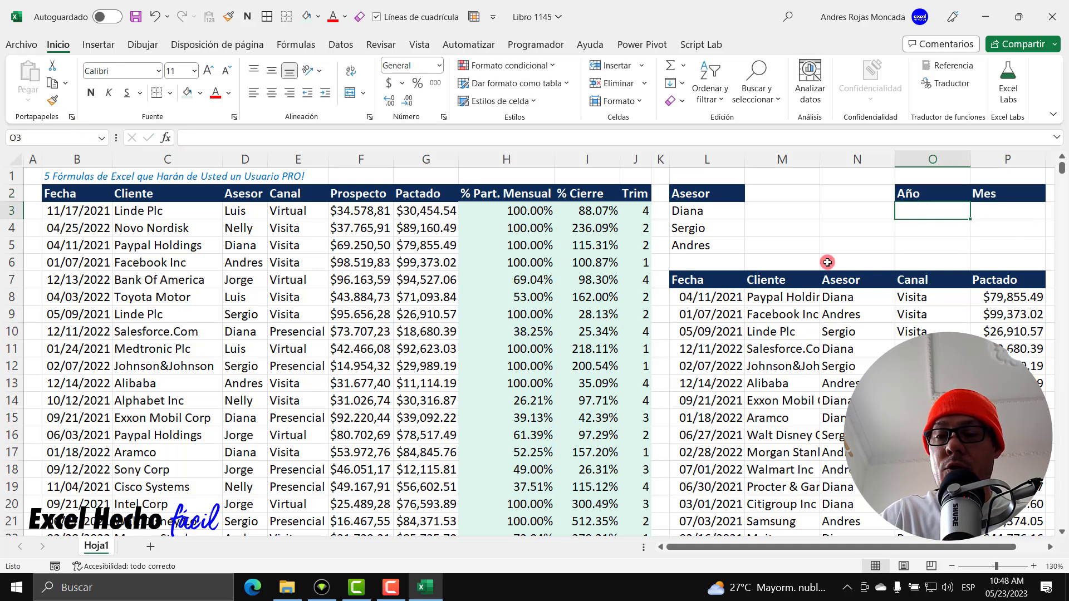
{"action": "type", "text": "2021"}
{"action": "key", "text": "Tab"}
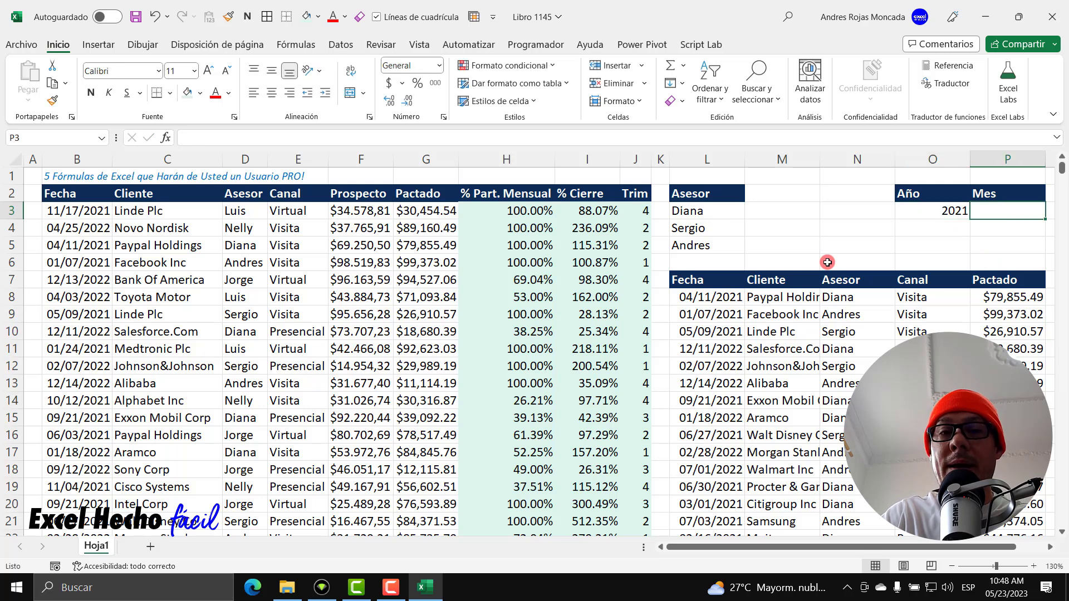
{"action": "type", "text": "Ene"}
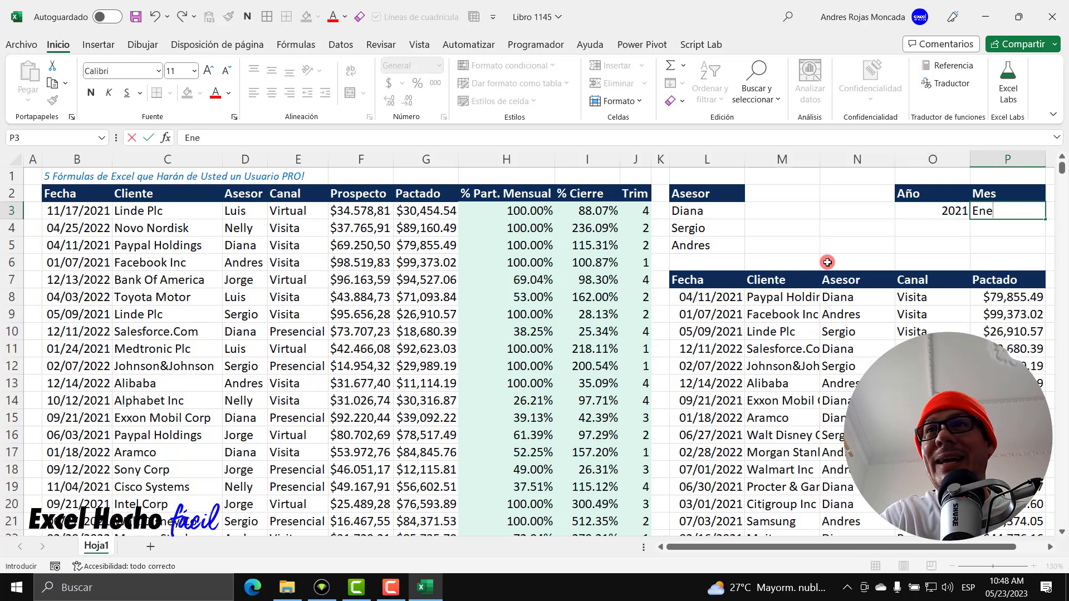
{"action": "key", "text": "Return"}
{"action": "left_click_drag", "start_coordinate": [947, 215], "coordinate": [1001, 196]}
{"action": "left_click", "coordinate": [272, 95]}
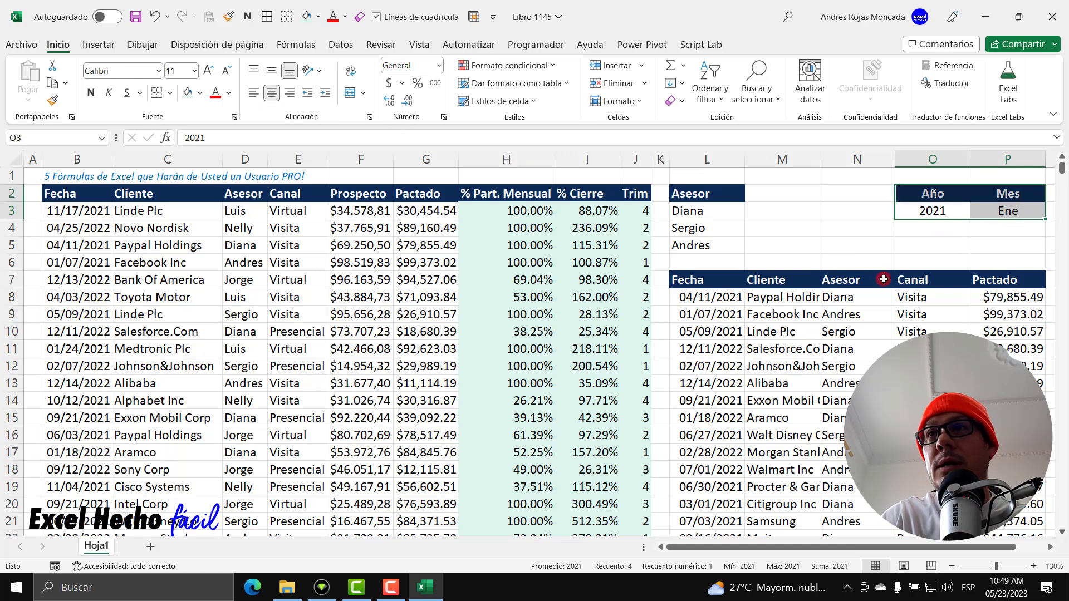
Enter the label Total in O5 and copy the Canal header's formatting from E2 onto it
{"action": "left_click", "coordinate": [928, 246]}
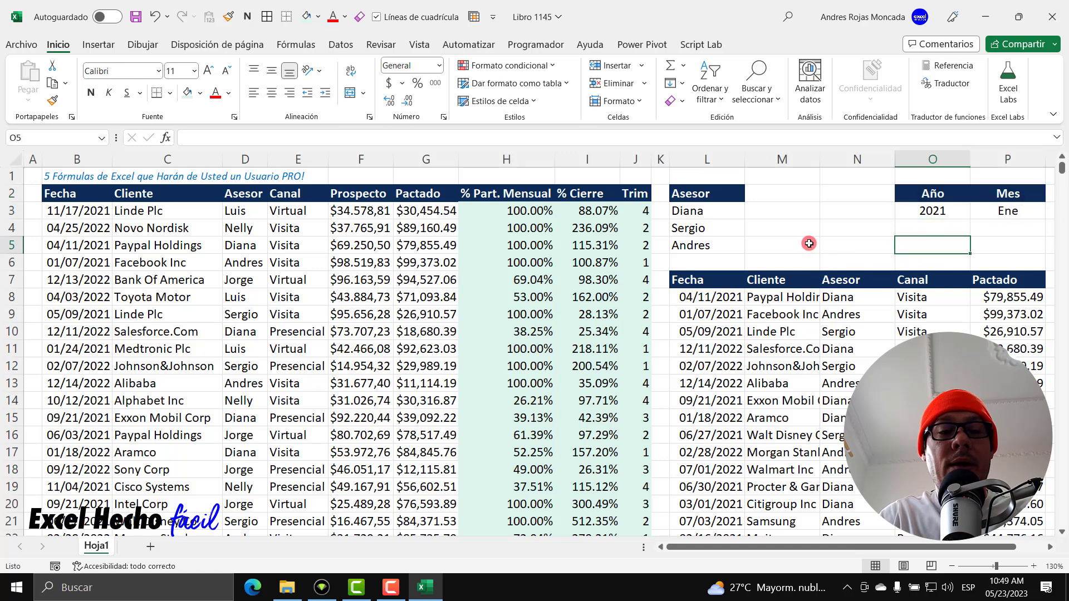
{"action": "type", "text": "Total"}
{"action": "key", "text": "Return"}
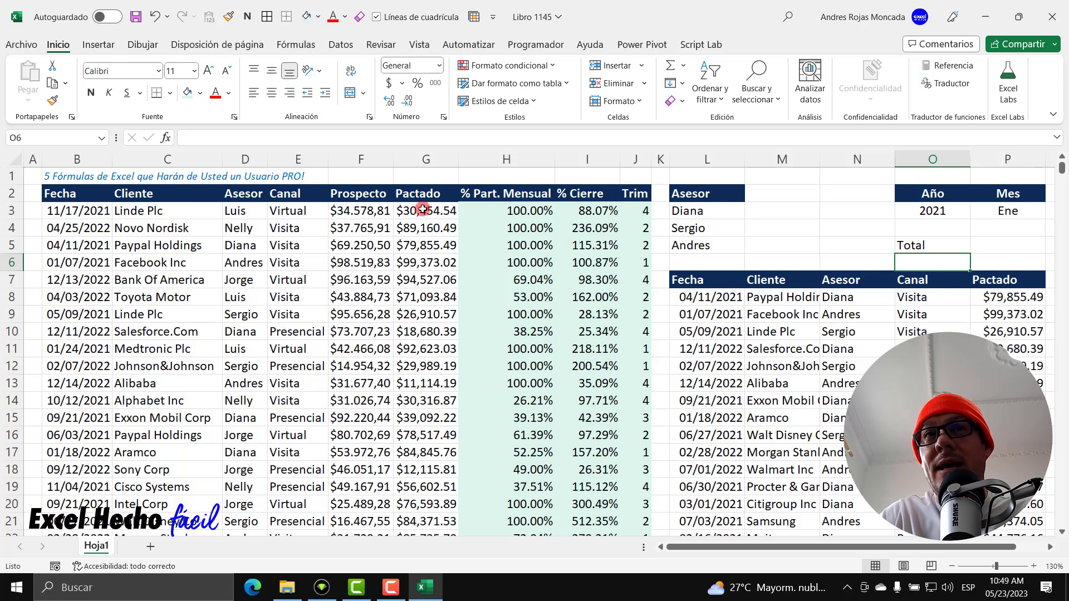
{"action": "left_click_drag", "start_coordinate": [941, 212], "coordinate": [1010, 211]}
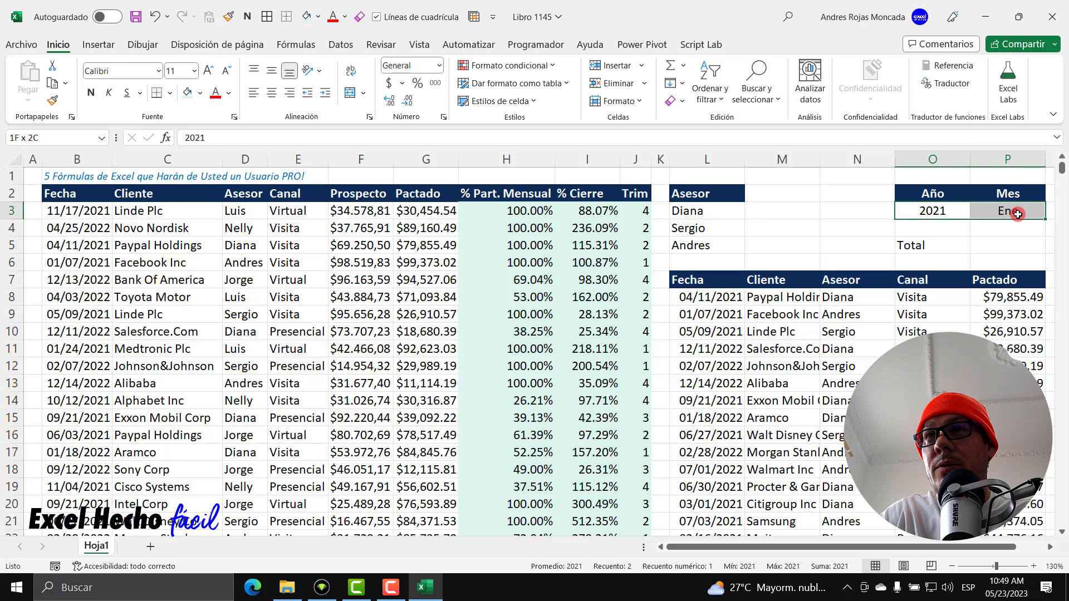
{"action": "left_click", "coordinate": [924, 245]}
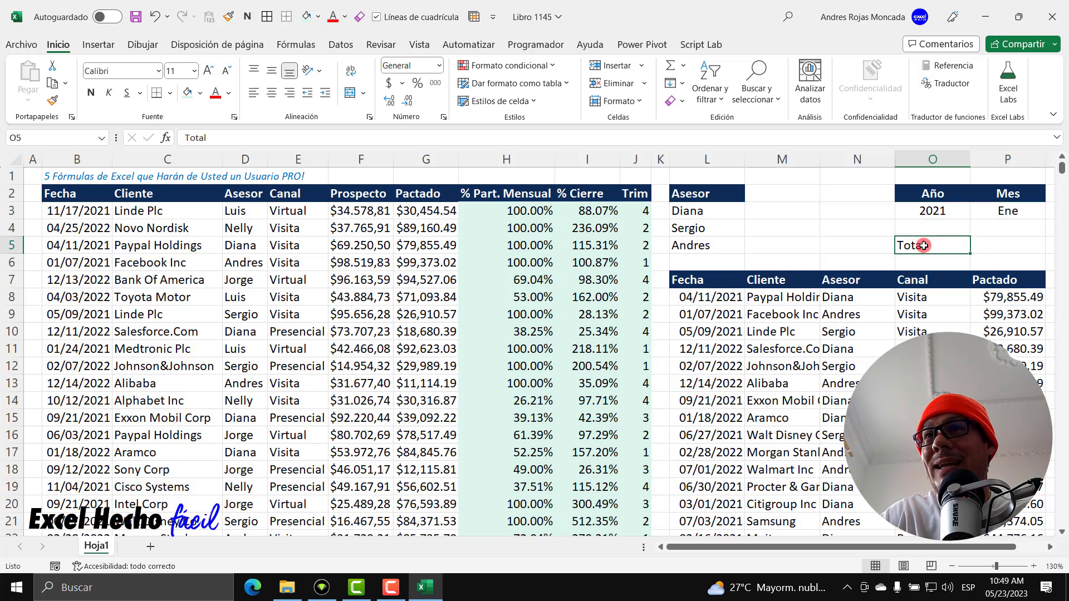
{"action": "left_click", "coordinate": [938, 195]}
{"action": "left_click", "coordinate": [939, 244]}
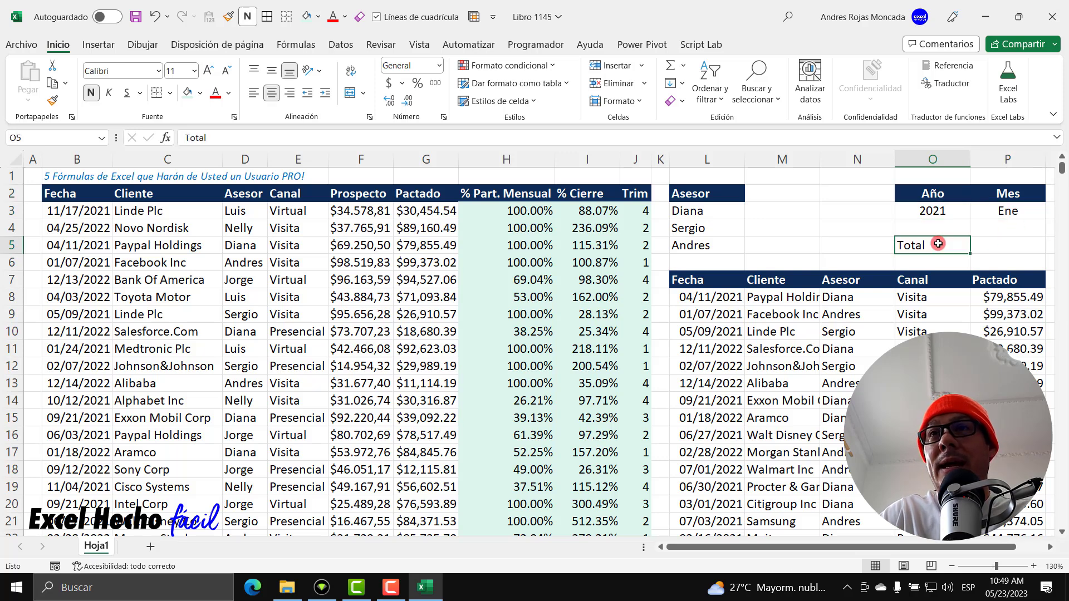
{"action": "left_click", "coordinate": [298, 196]}
{"action": "left_click", "coordinate": [52, 100]}
{"action": "left_click", "coordinate": [908, 243]}
Fill the result cell P5 beside Total with the lightest green theme color
{"action": "key", "text": "Right"}
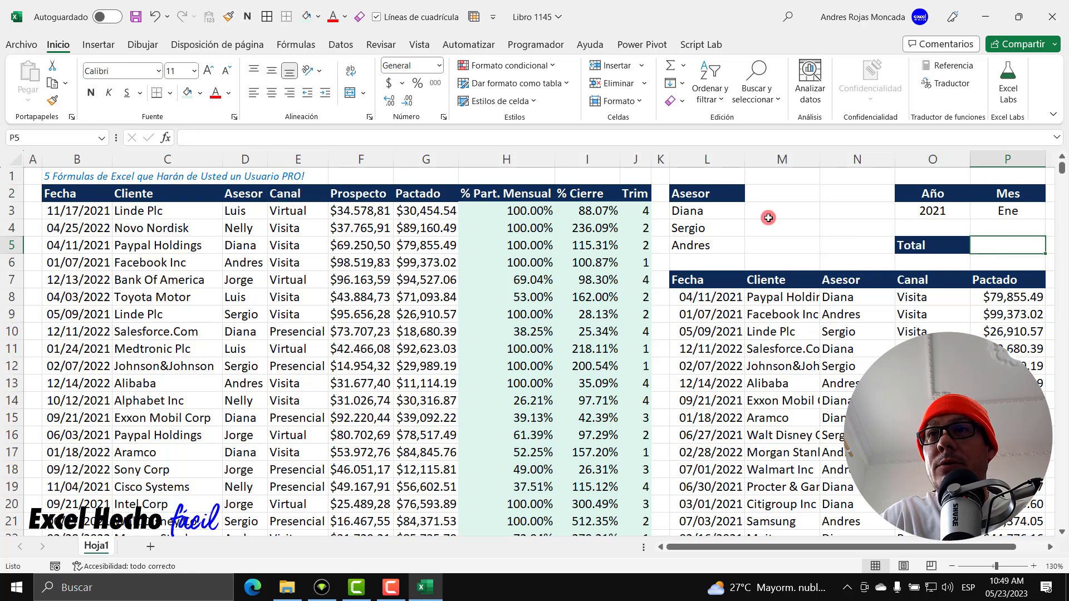
{"action": "left_click", "coordinate": [201, 94]}
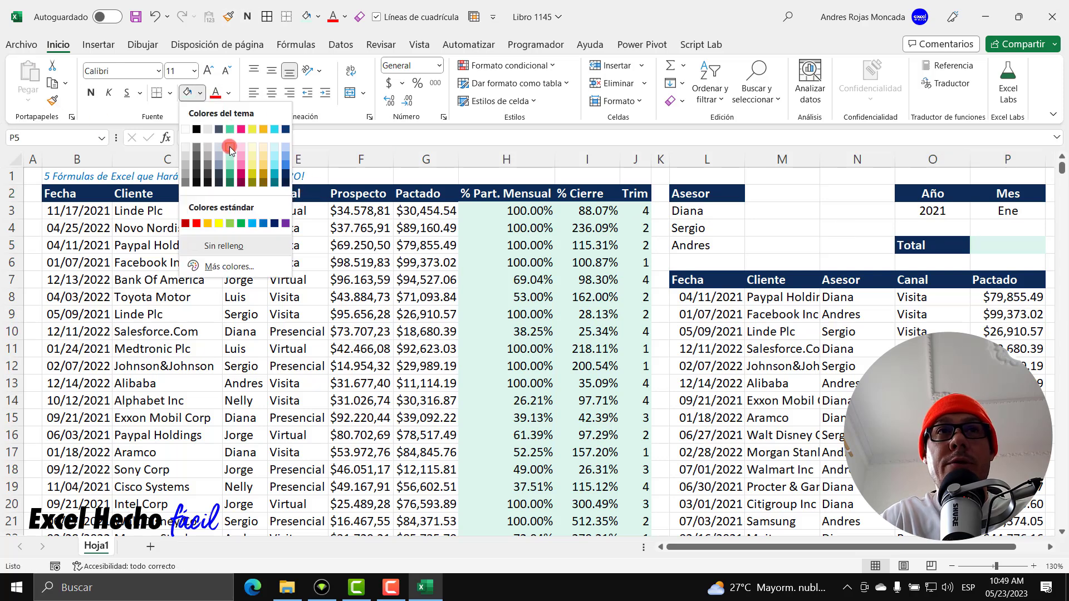
{"action": "left_click", "coordinate": [230, 146]}
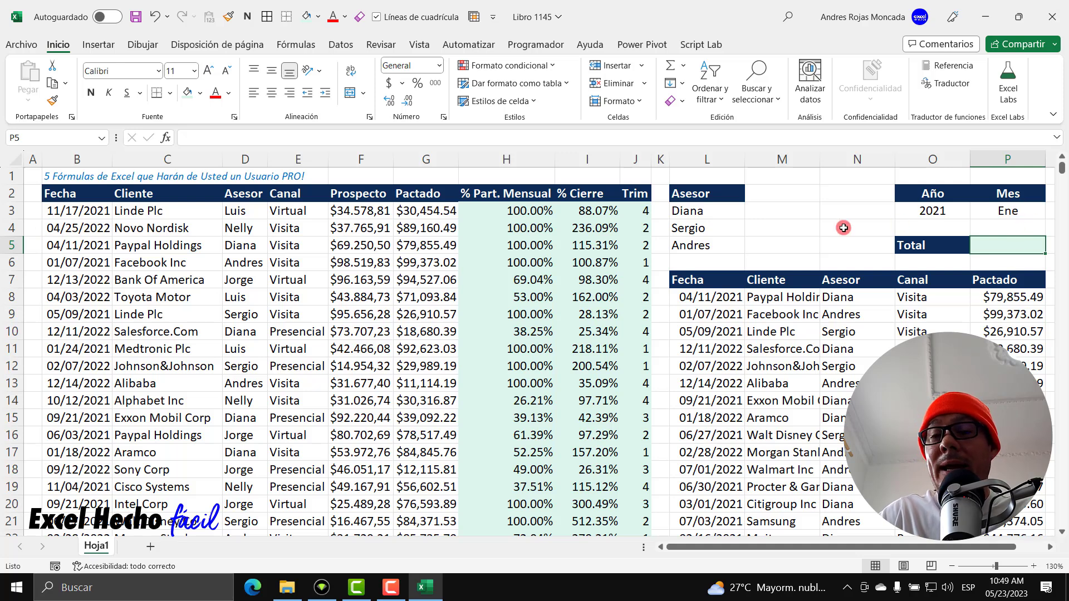
Begin the P5 formula with =MES(B3:B876), covering the whole Fecha column, and move the function tooltip off the cell
{"action": "type", "text": "="}
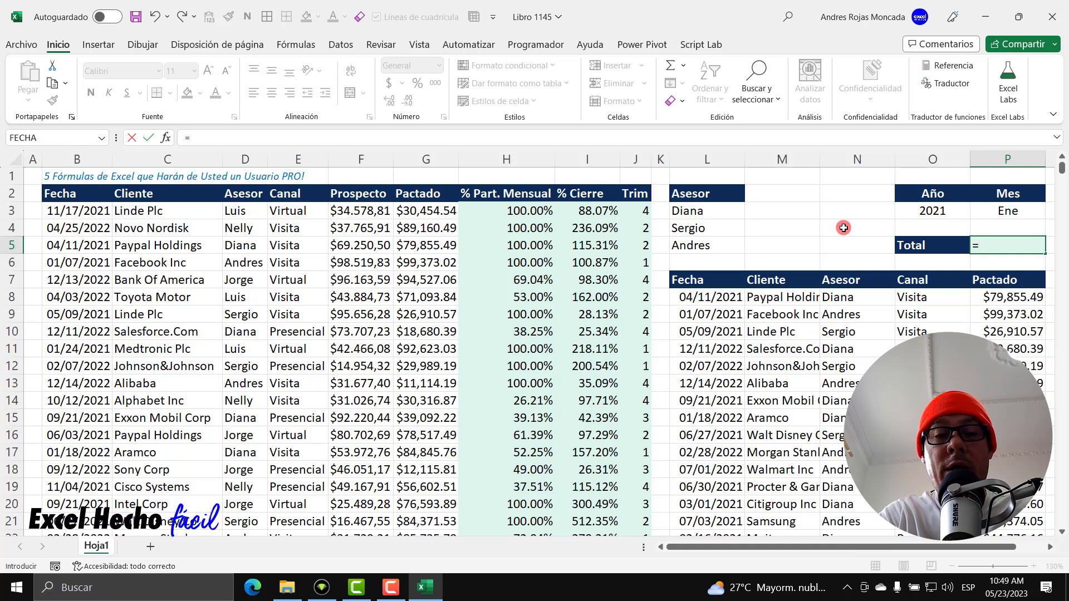
{"action": "type", "text": "mes"}
{"action": "key", "text": "Tab"}
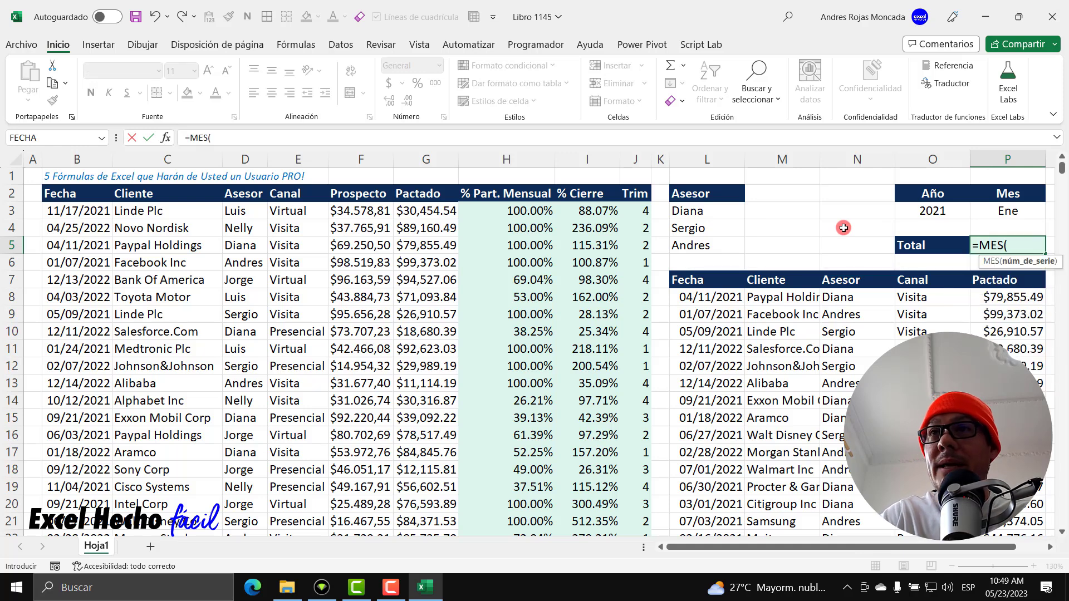
{"action": "left_click", "coordinate": [96, 210]}
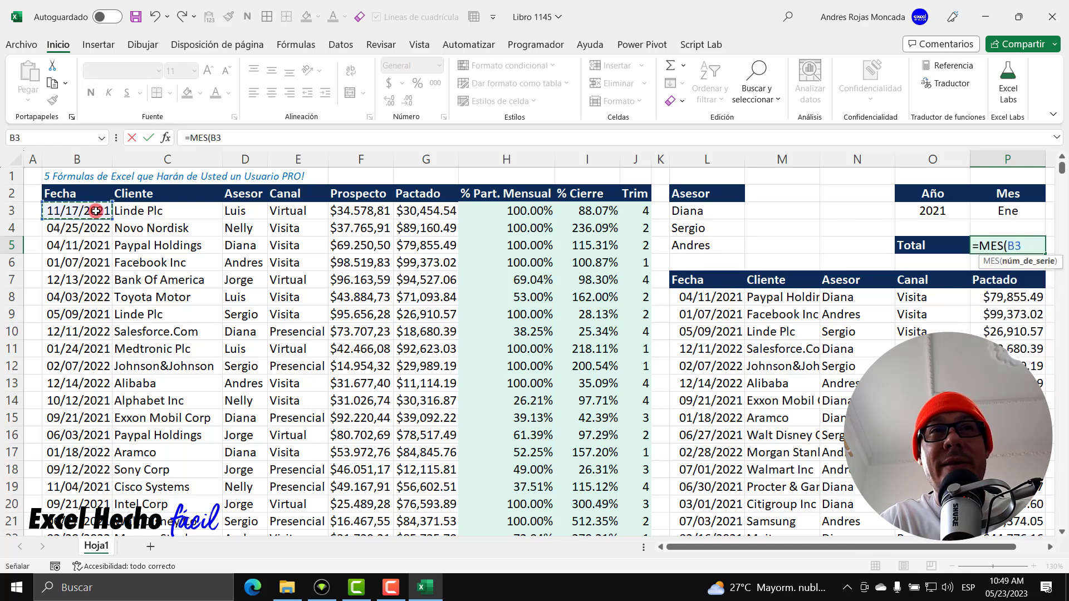
{"action": "key", "text": "ctrl+shift+Down"}
{"action": "key", "text": "ctrl+BackSpace"}
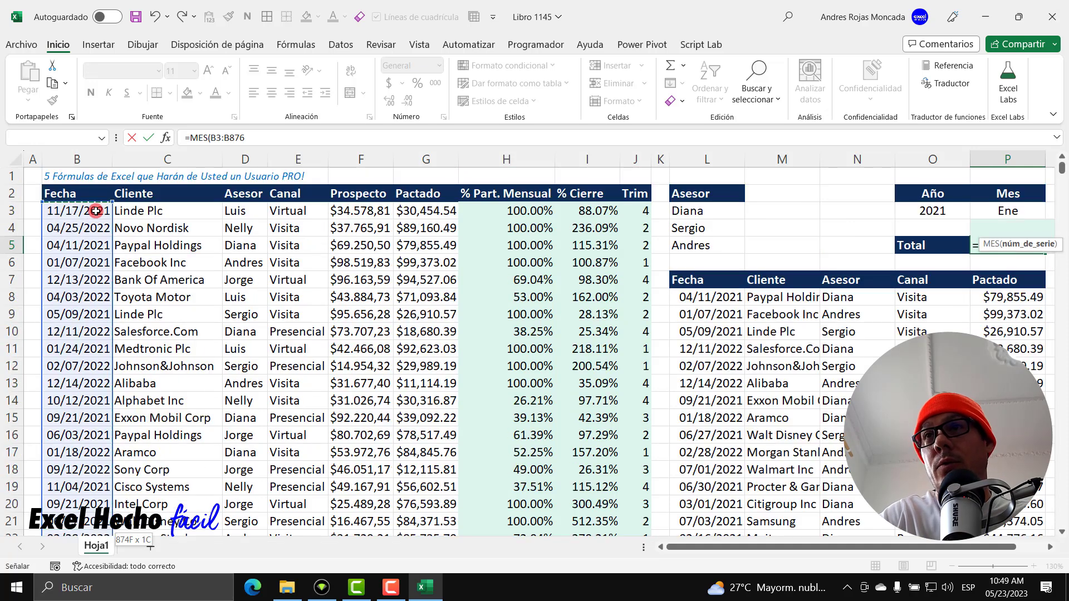
{"action": "left_click_drag", "start_coordinate": [1047, 245], "coordinate": [861, 202]}
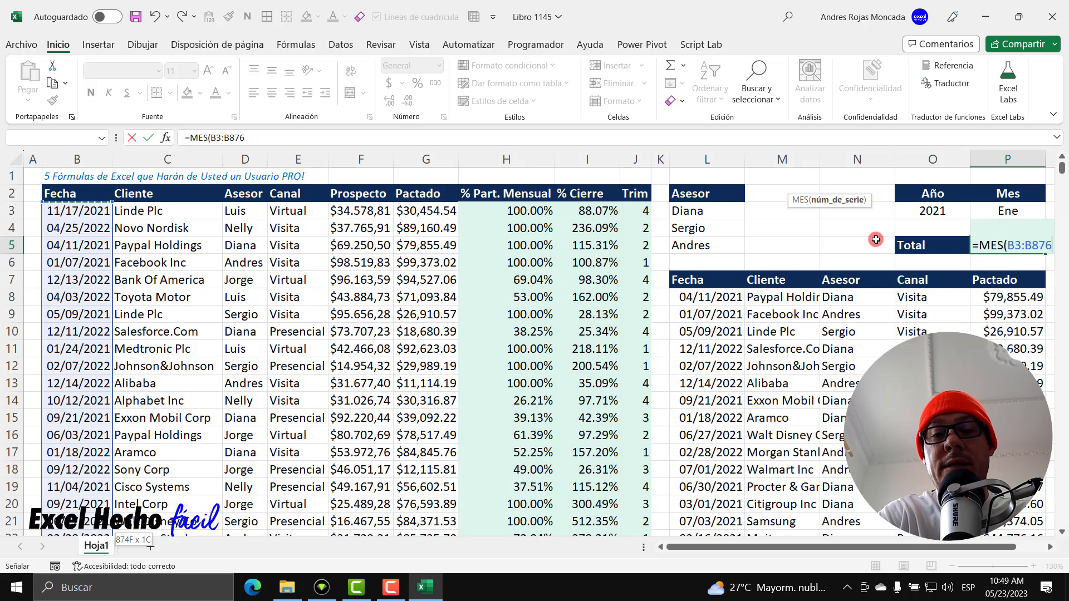
{"action": "type", "text": ")"}
Evaluate MES(B3:B876) in place to inspect its month numbers, and restore the expression
{"action": "key", "text": "F9"}
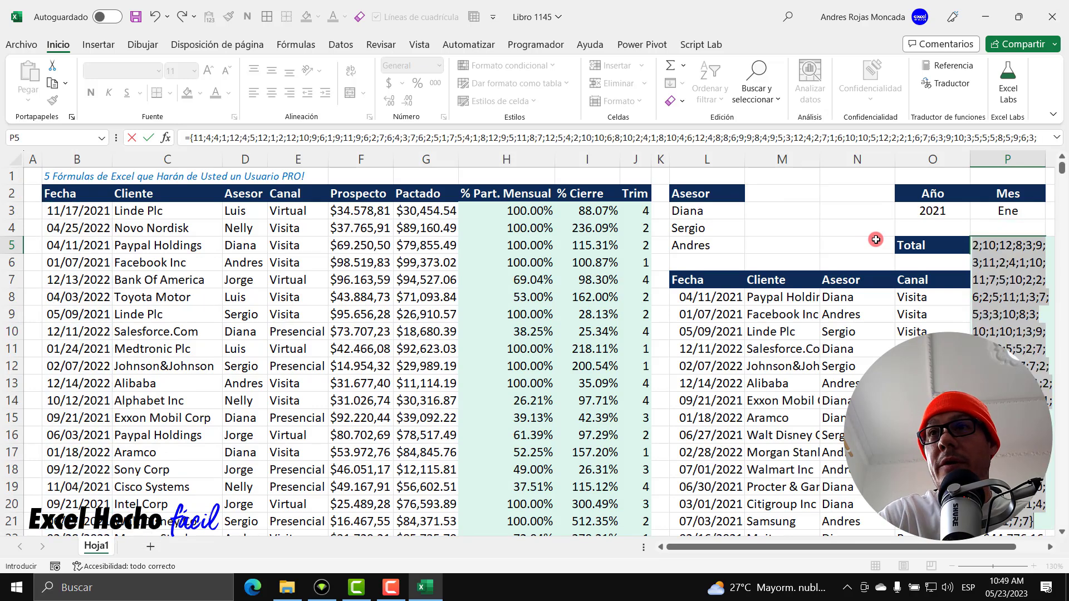
{"action": "left_click", "coordinate": [1050, 547]}
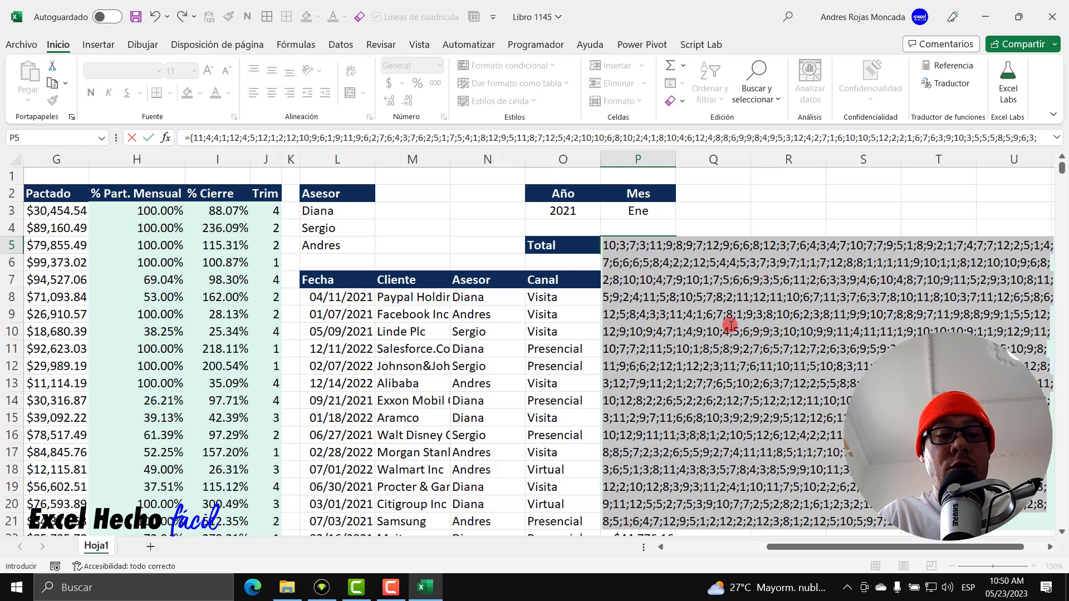
{"action": "key", "text": "ctrl+z"}
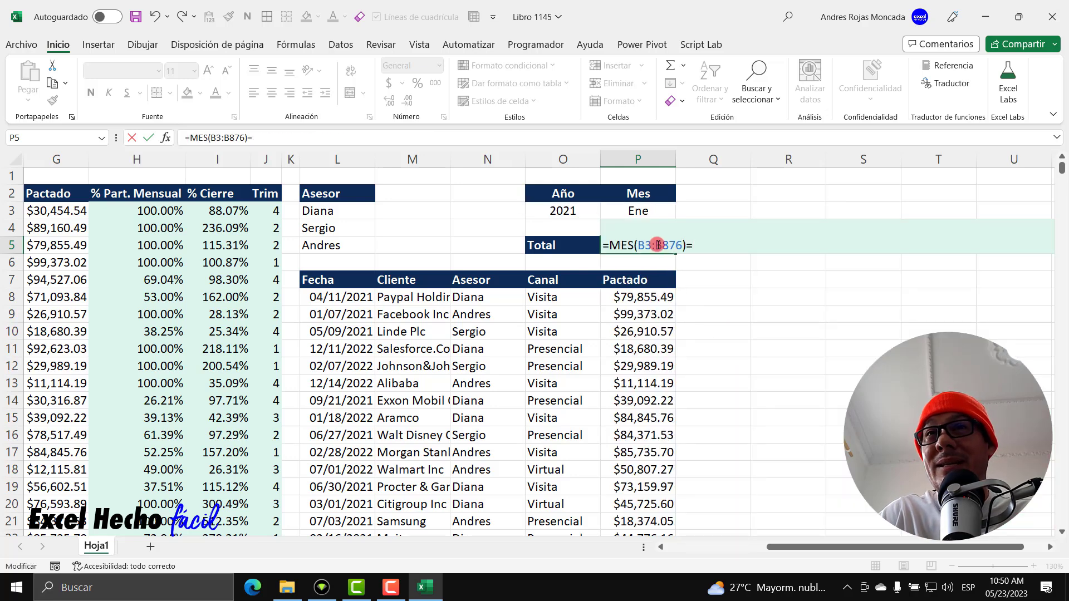
Compare MES(B3:B876) with the month in P3 using =, evaluate the comparison in place, and restore it
{"action": "left_click", "coordinate": [647, 212]}
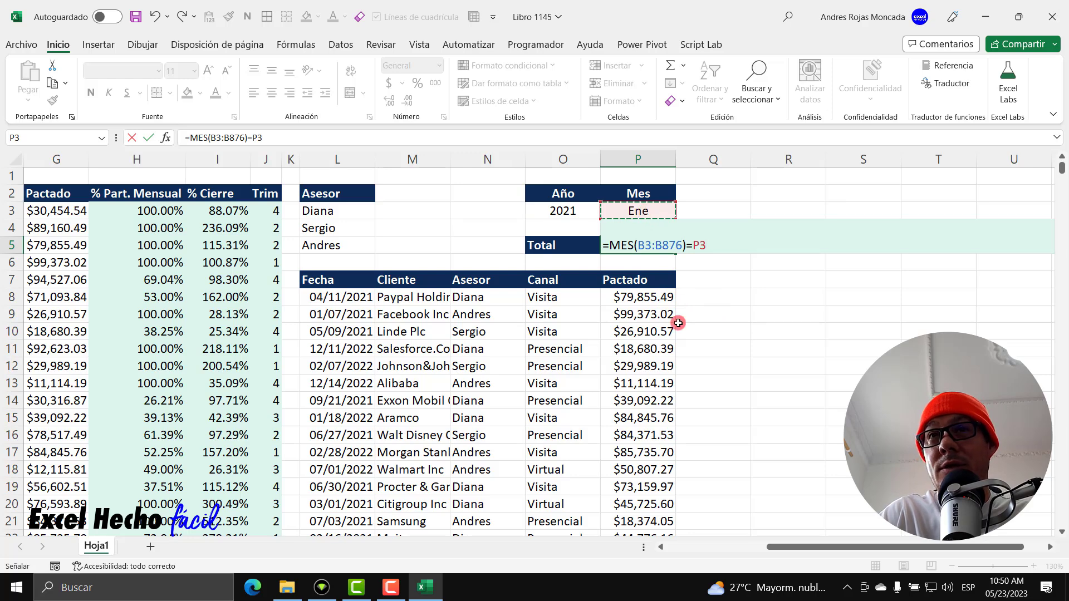
{"action": "key", "text": "F9"}
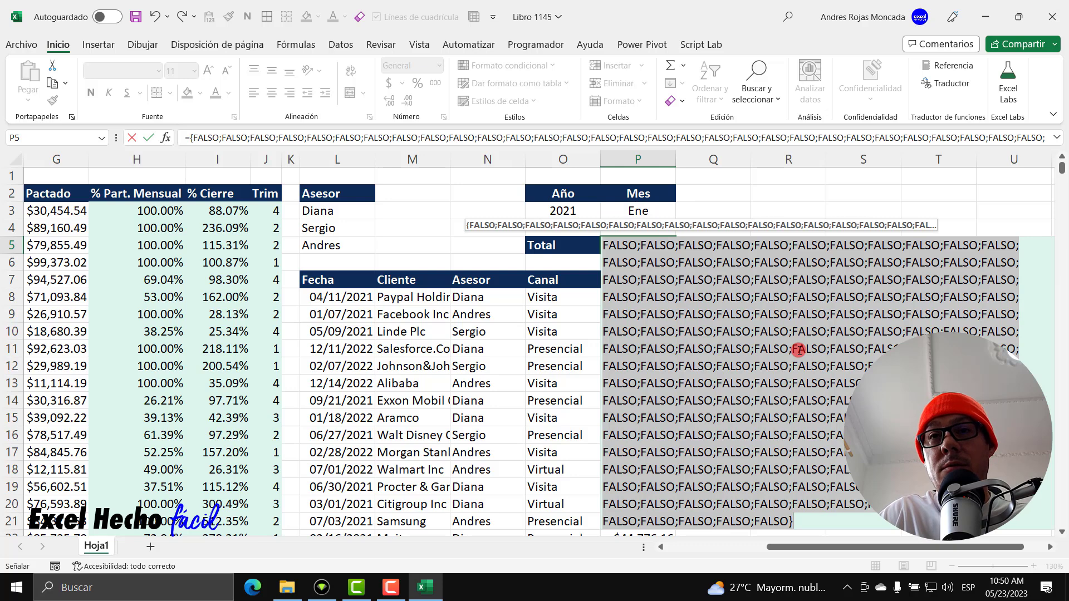
{"action": "key", "text": "ctrl+z"}
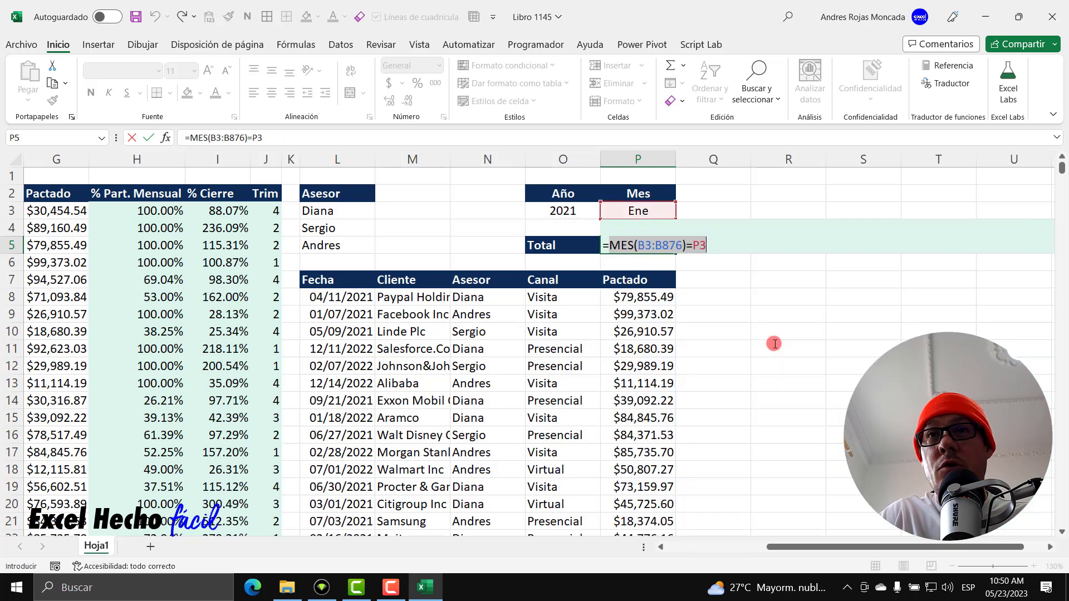
Check both sides of the P5 comparison, evaluating the P3 reference in place and restoring it
{"action": "left_click_drag", "start_coordinate": [686, 249], "coordinate": [610, 248]}
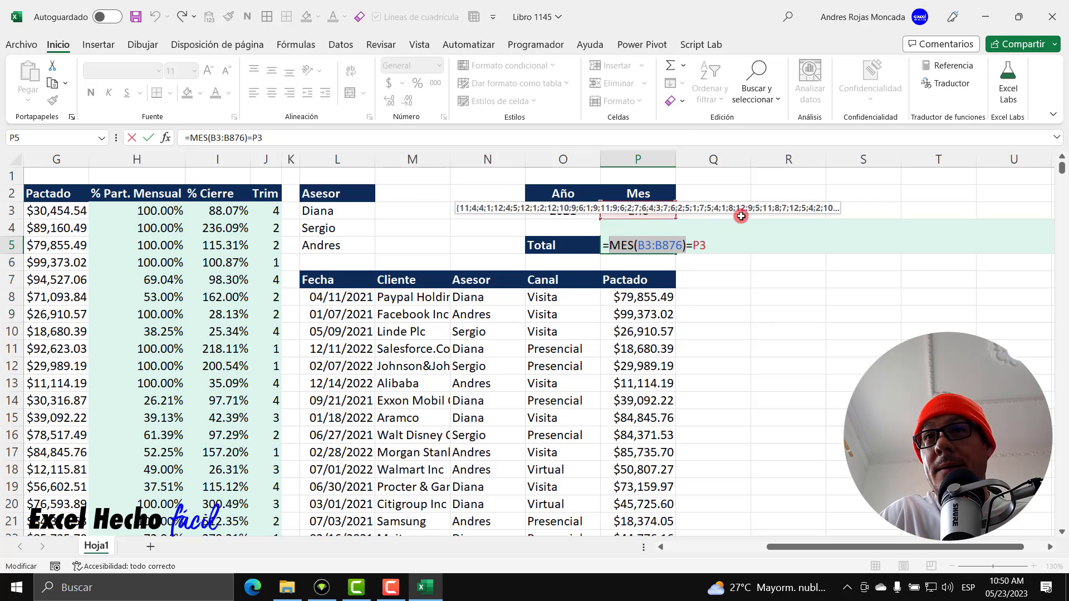
{"action": "left_click_drag", "start_coordinate": [693, 246], "coordinate": [707, 245]}
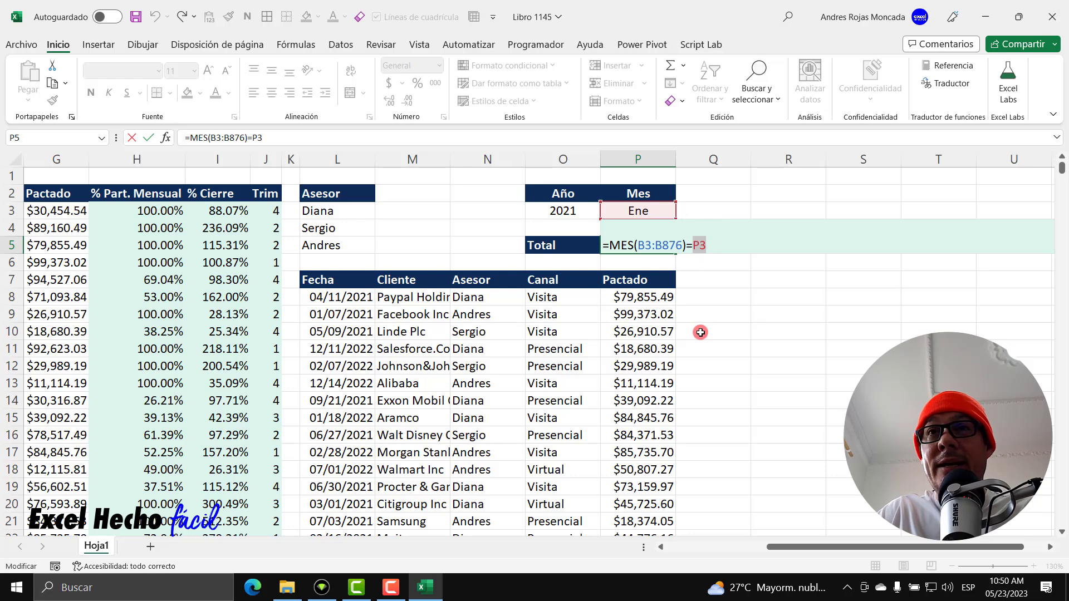
{"action": "key", "text": "F9"}
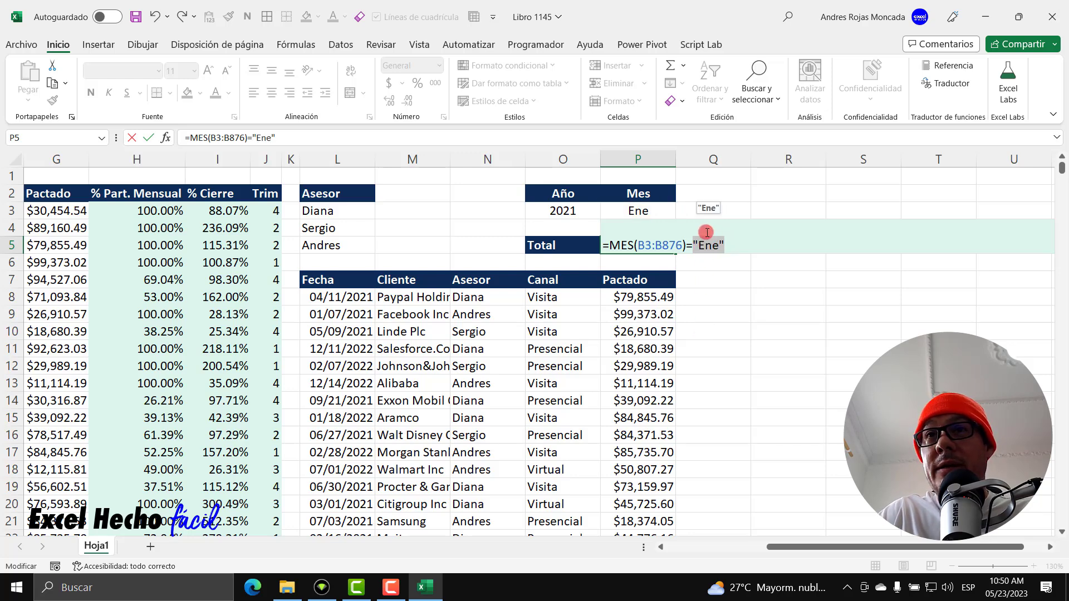
{"action": "key", "text": "ctrl+z"}
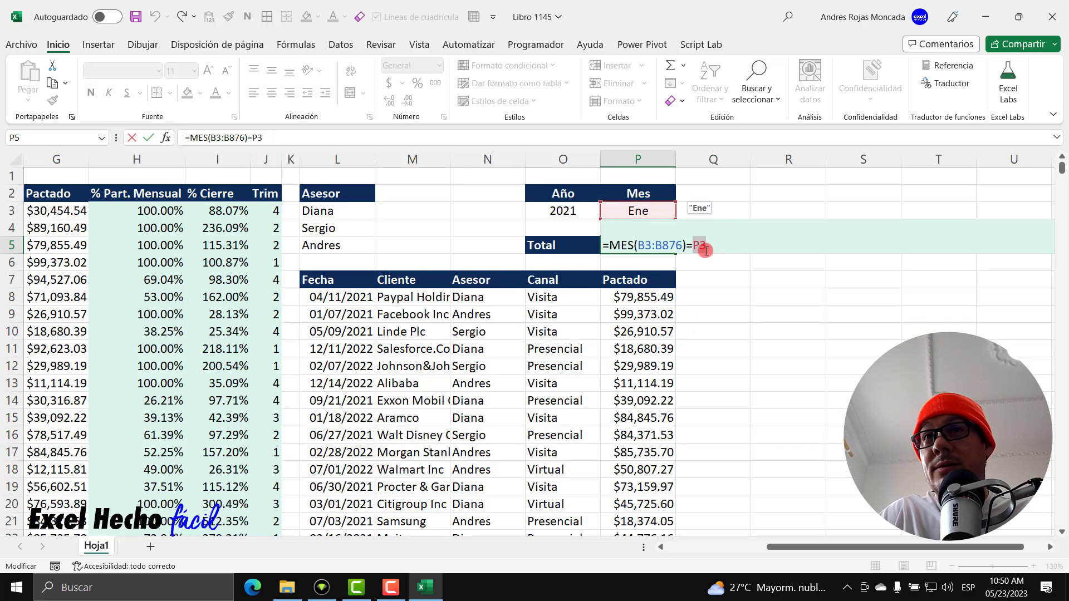
Wrap the P3 reference in MES so the P5 formula reads =MES(B3:B876)=MES(P3)
{"action": "left_click", "coordinate": [694, 244]}
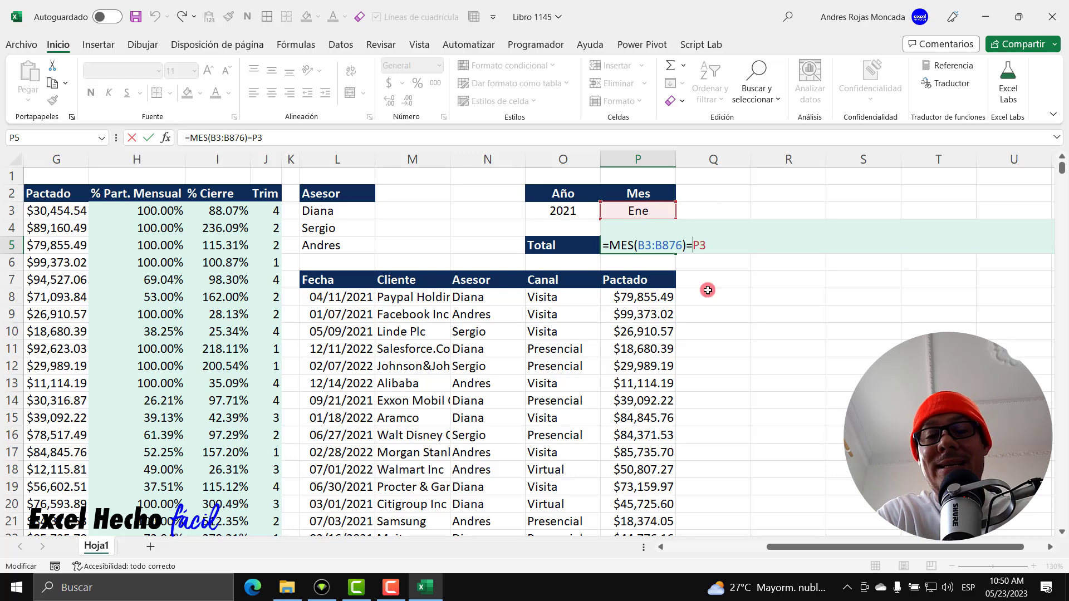
{"action": "type", "text": "mes"}
{"action": "key", "text": "Tab"}
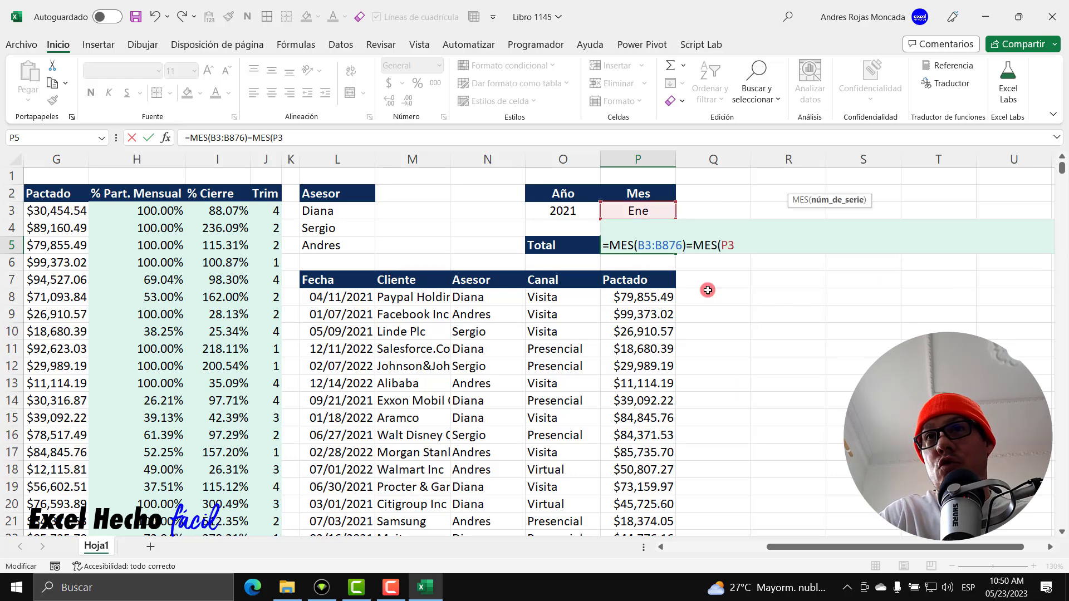
{"action": "key", "text": "BackSpace"}
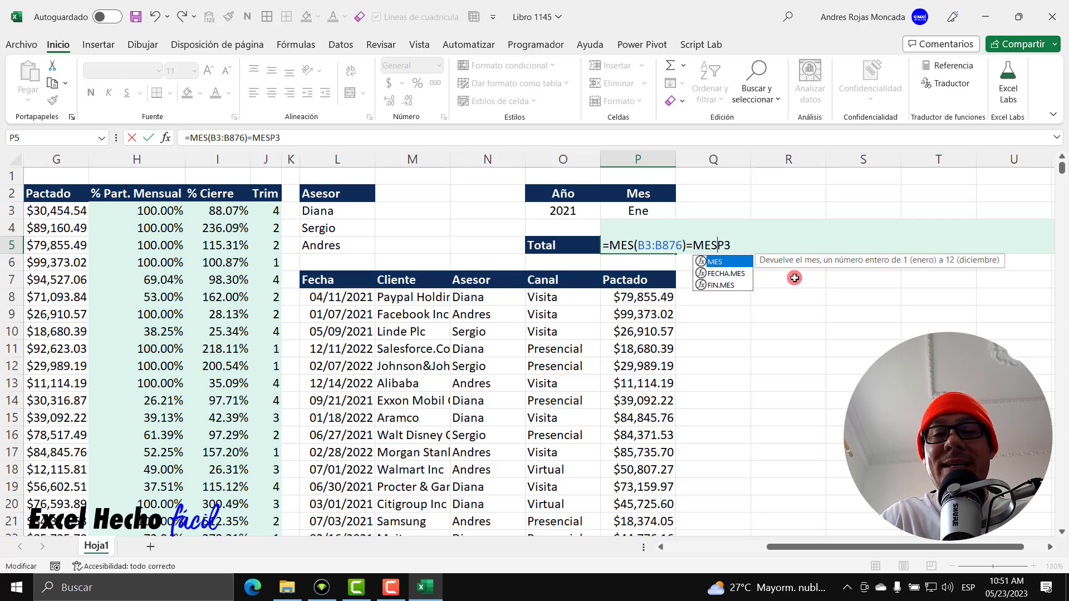
{"action": "type", "text": "("}
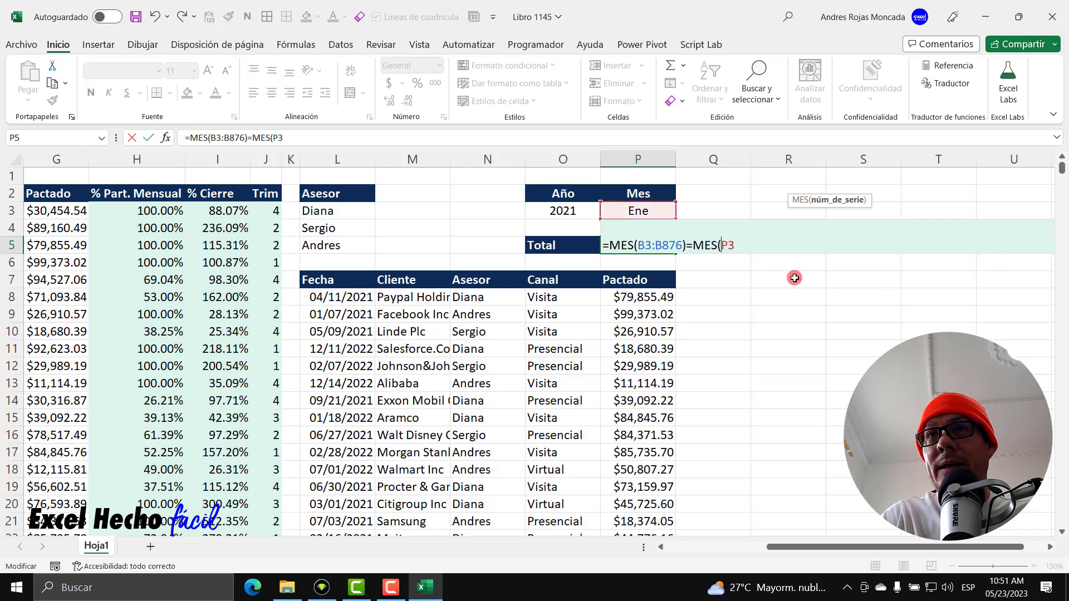
{"action": "key", "text": "shift+Right"}
{"action": "key", "text": "shift+Right"}
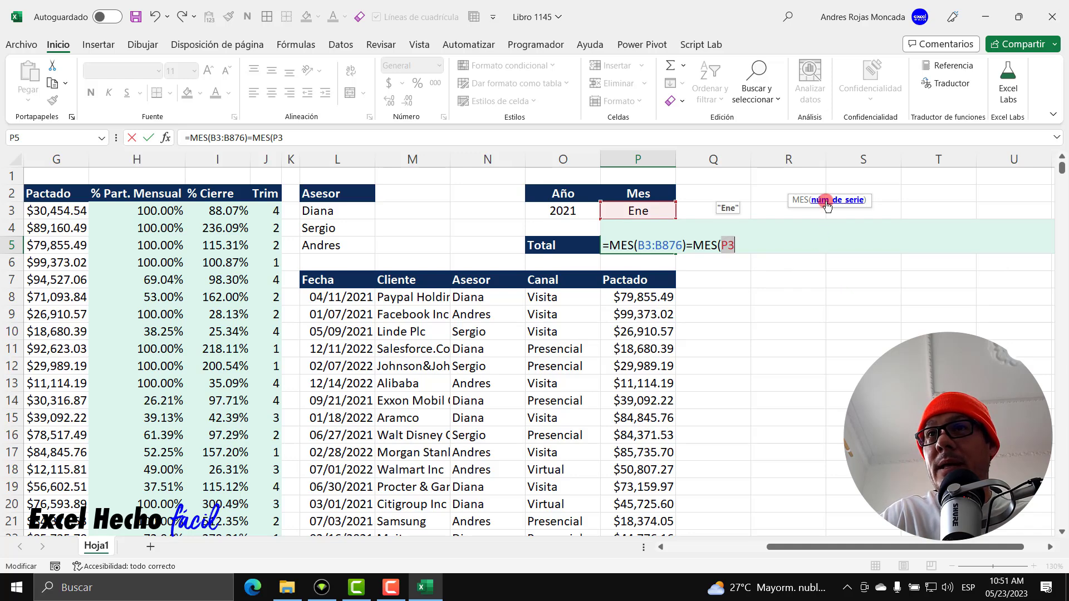
{"action": "key", "text": "Right"}
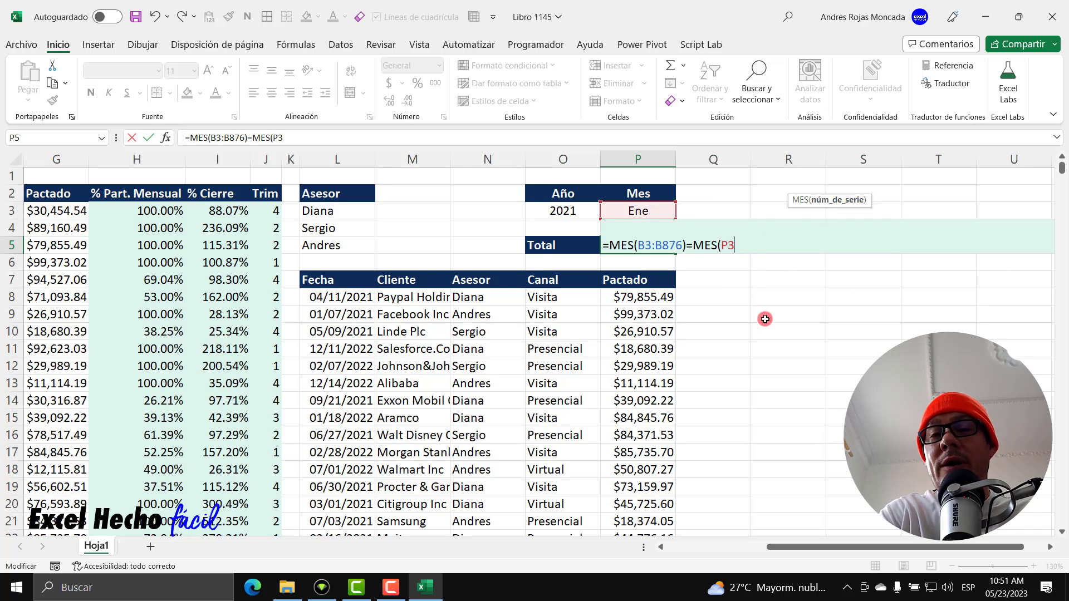
{"action": "type", "text": ")"}
Evaluate MES(P3) in place within the P5 formula and restore the expression
{"action": "key", "text": "shift+Left"}
{"action": "key", "text": "shift+Left"}
{"action": "key", "text": "shift+Left"}
{"action": "key", "text": "shift+Left"}
{"action": "key", "text": "shift+Left"}
{"action": "key", "text": "shift+Left"}
{"action": "key", "text": "shift+Left"}
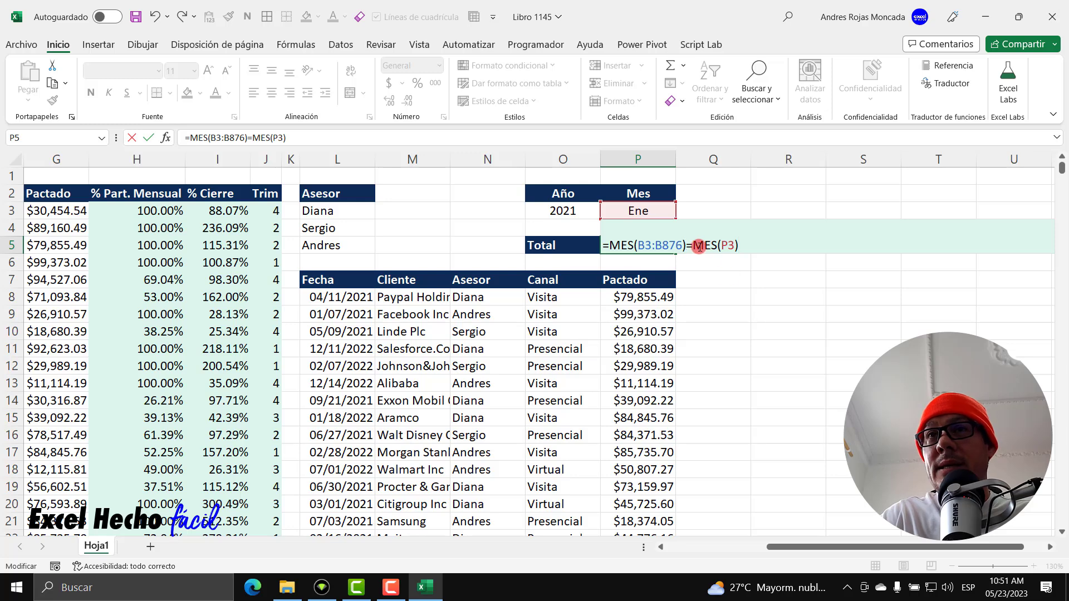
{"action": "key", "text": "F9"}
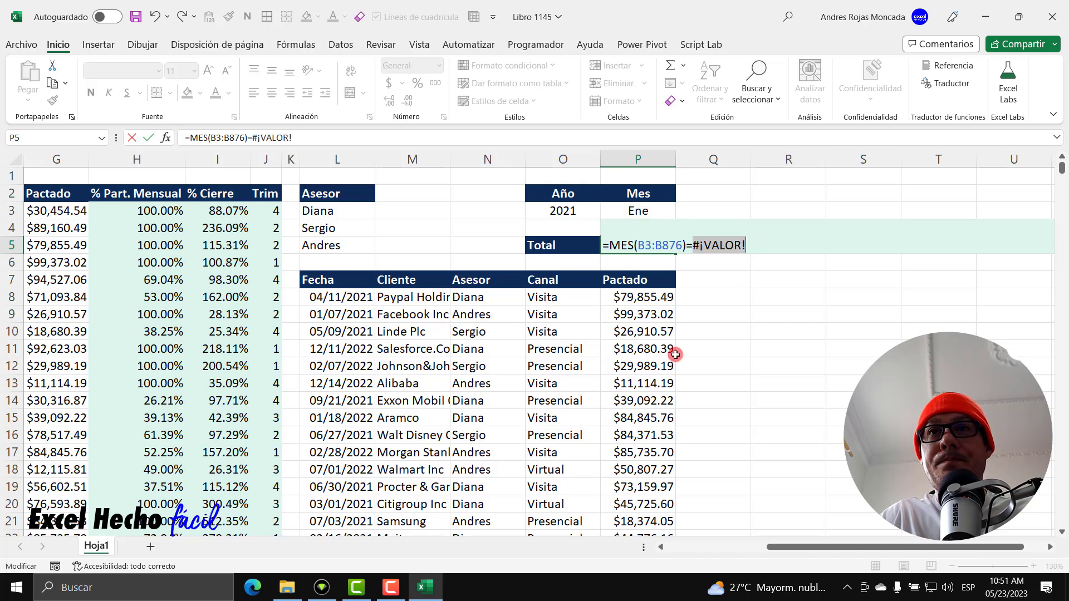
{"action": "key", "text": "ctrl+z"}
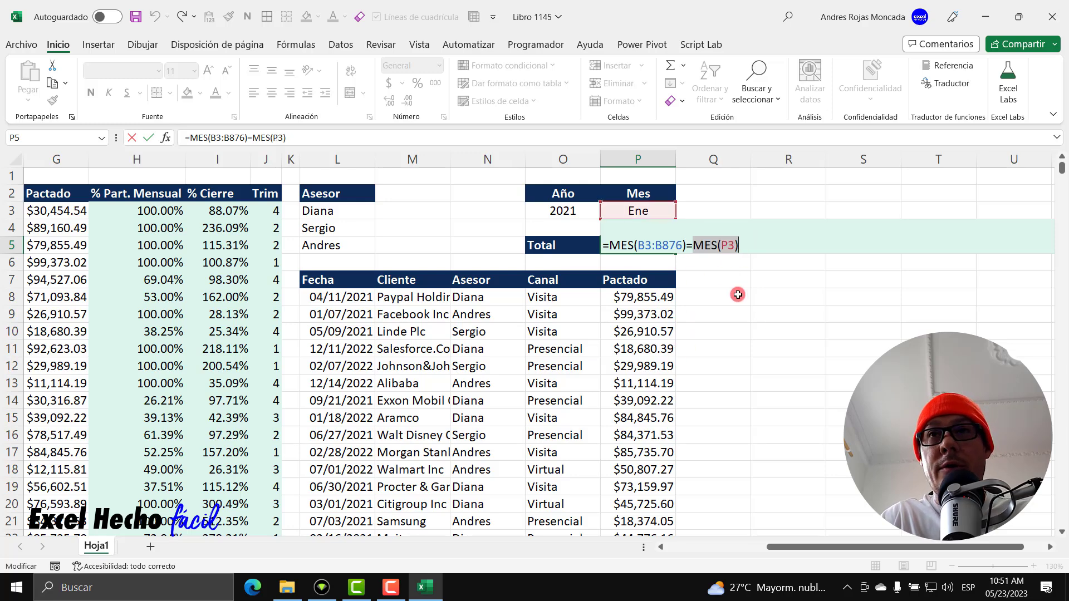
Append &1 to P3 inside the second MES, evaluate the joined argument in place, and restore P3&1
{"action": "left_click", "coordinate": [735, 246]}
{"action": "type", "text": "&1"}
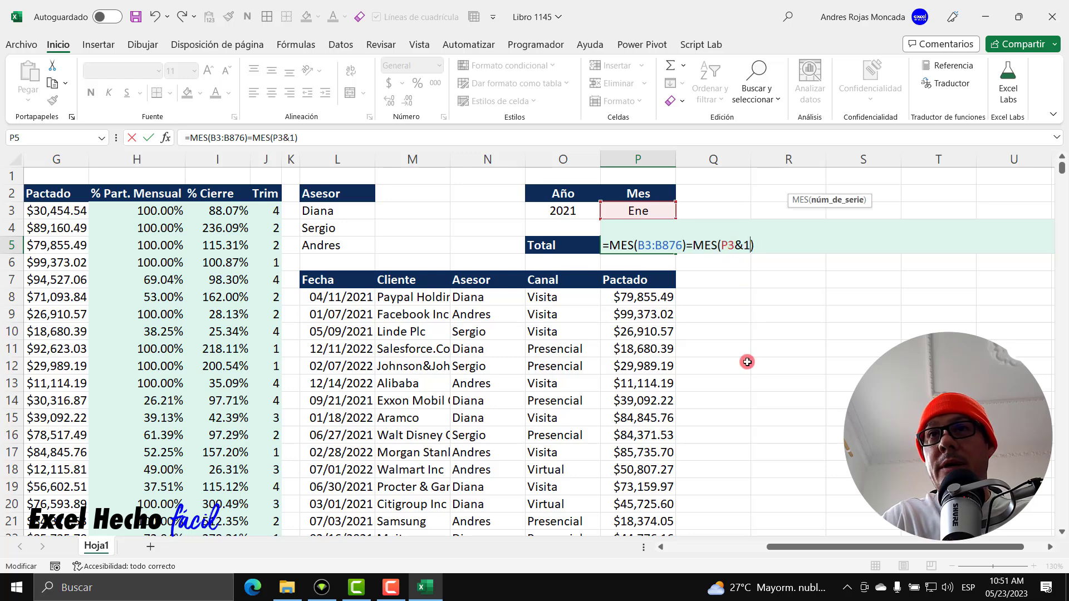
{"action": "left_click_drag", "start_coordinate": [747, 246], "coordinate": [723, 247]}
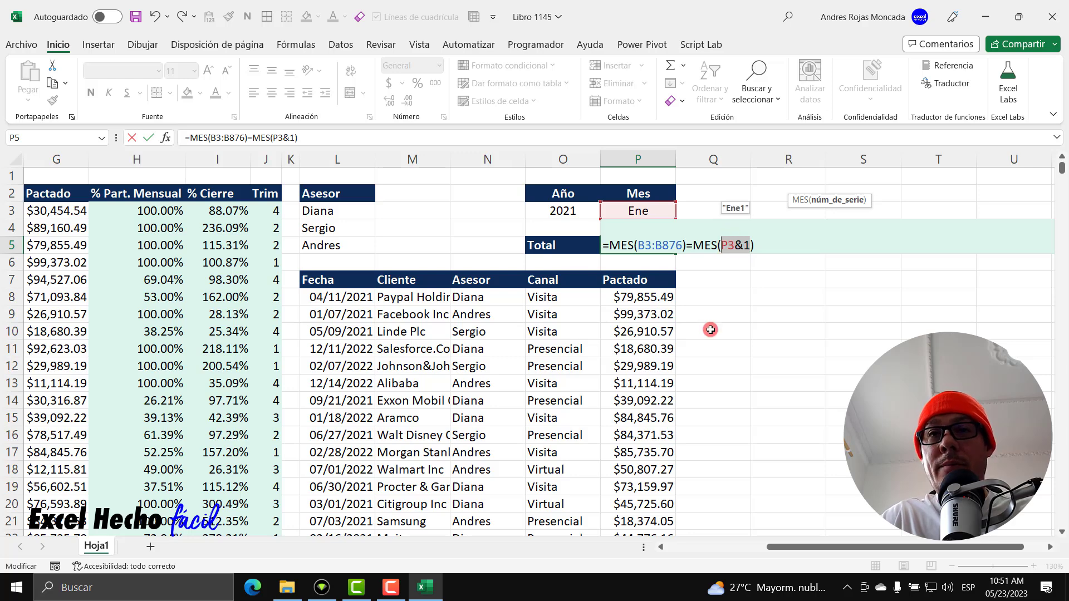
{"action": "key", "text": "F9"}
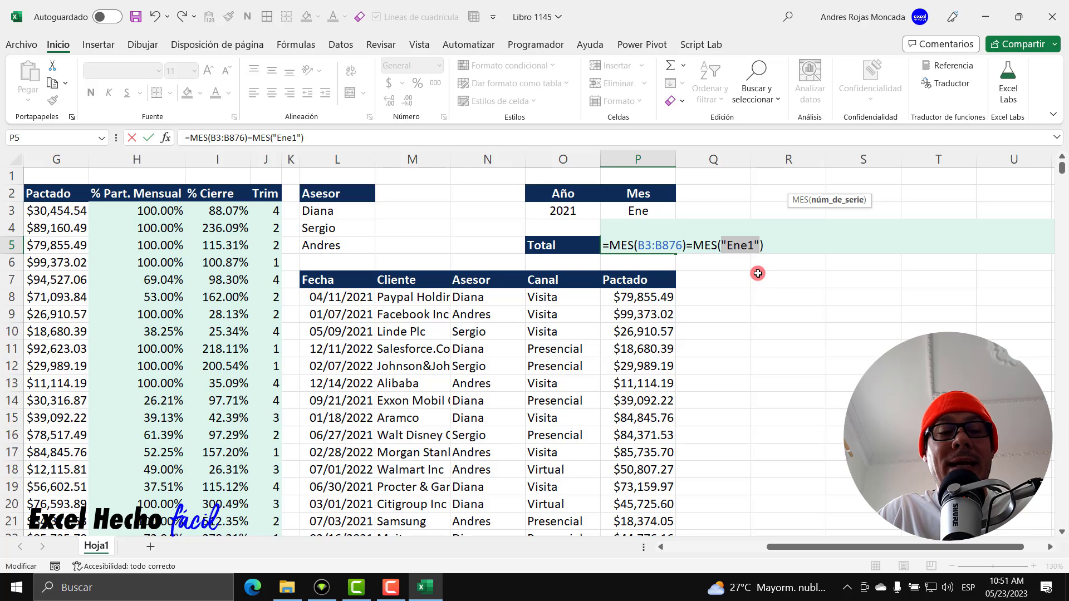
{"action": "type", "text": "P3&1"}
Evaluate MES(P3&1) and the whole month comparison in place, restoring the expression after each check
{"action": "left_click_drag", "start_coordinate": [754, 246], "coordinate": [694, 245]}
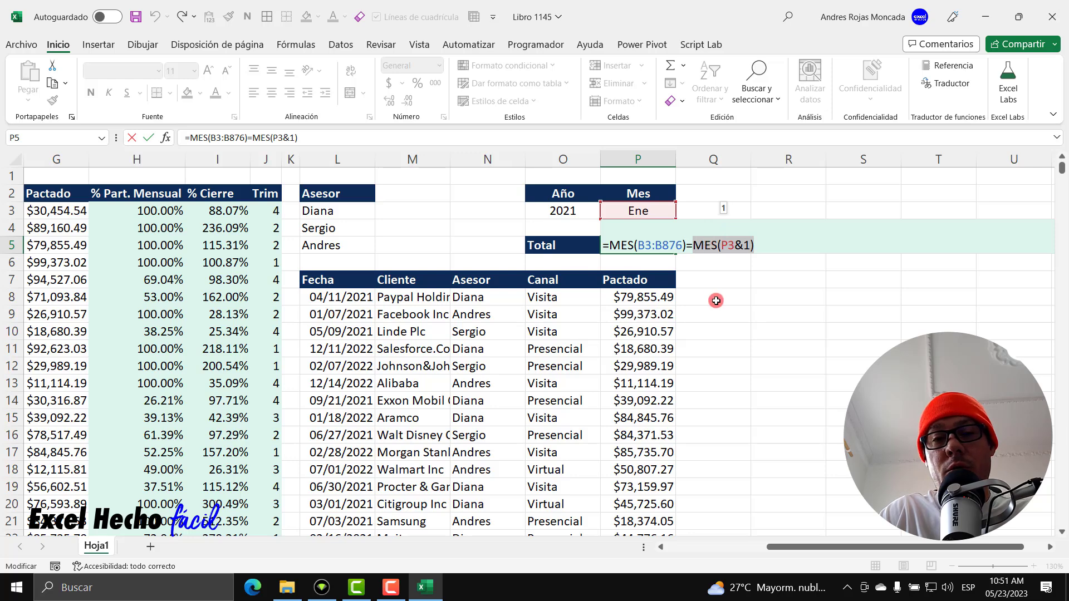
{"action": "key", "text": "F9"}
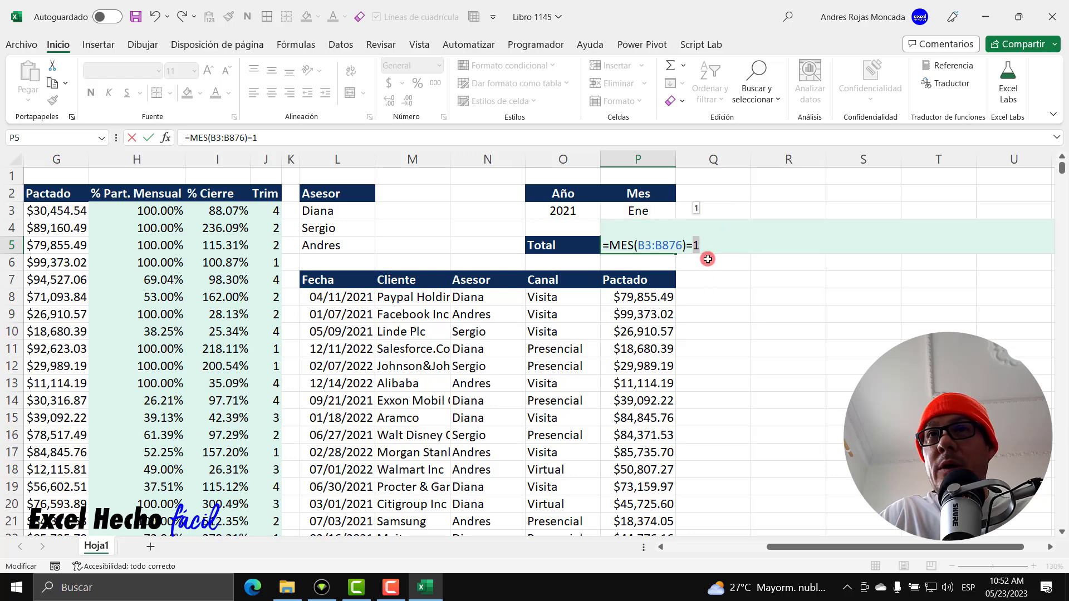
{"action": "key", "text": "ctrl+z"}
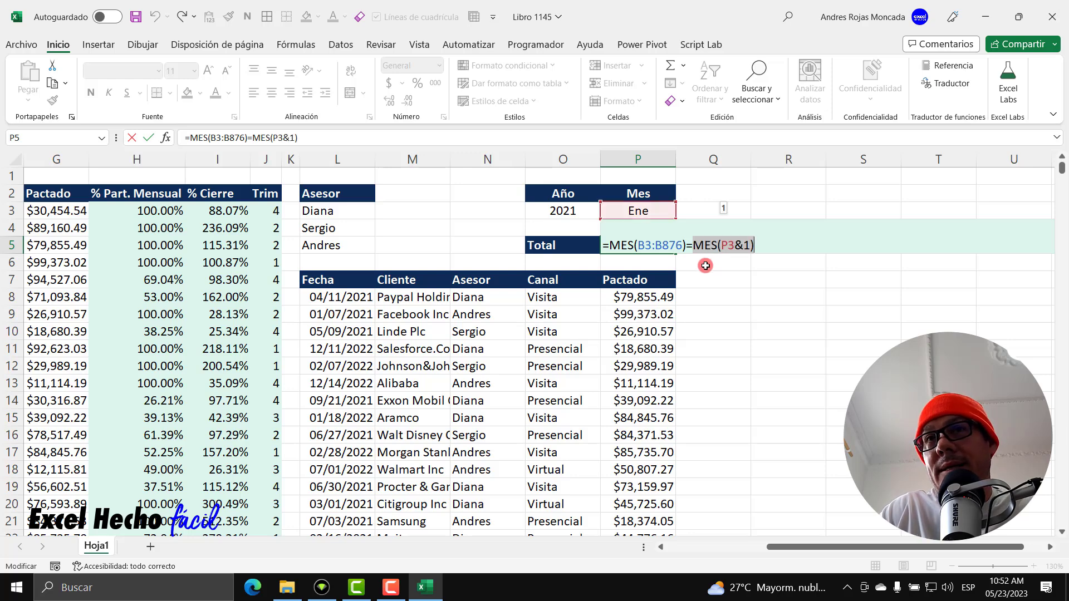
{"action": "left_click_drag", "start_coordinate": [762, 245], "coordinate": [453, 245]}
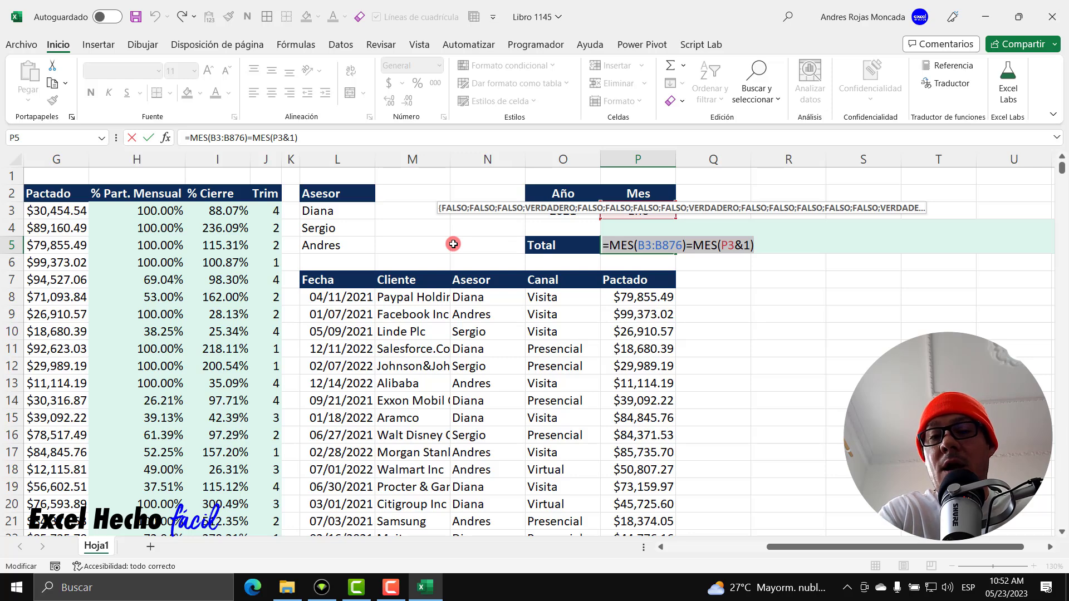
{"action": "key", "text": "F9"}
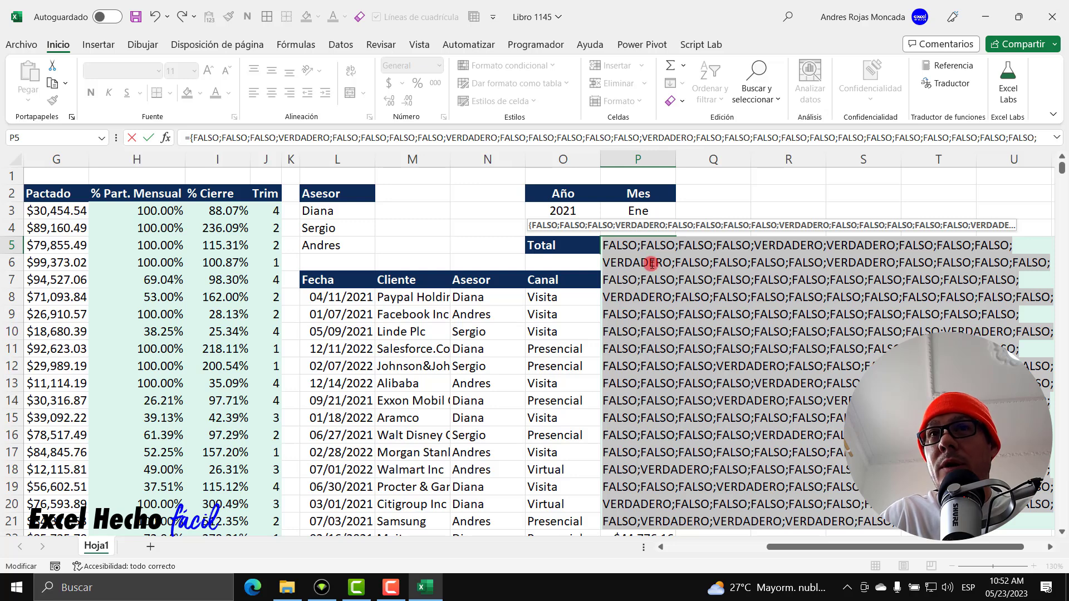
{"action": "key", "text": "ctrl+z"}
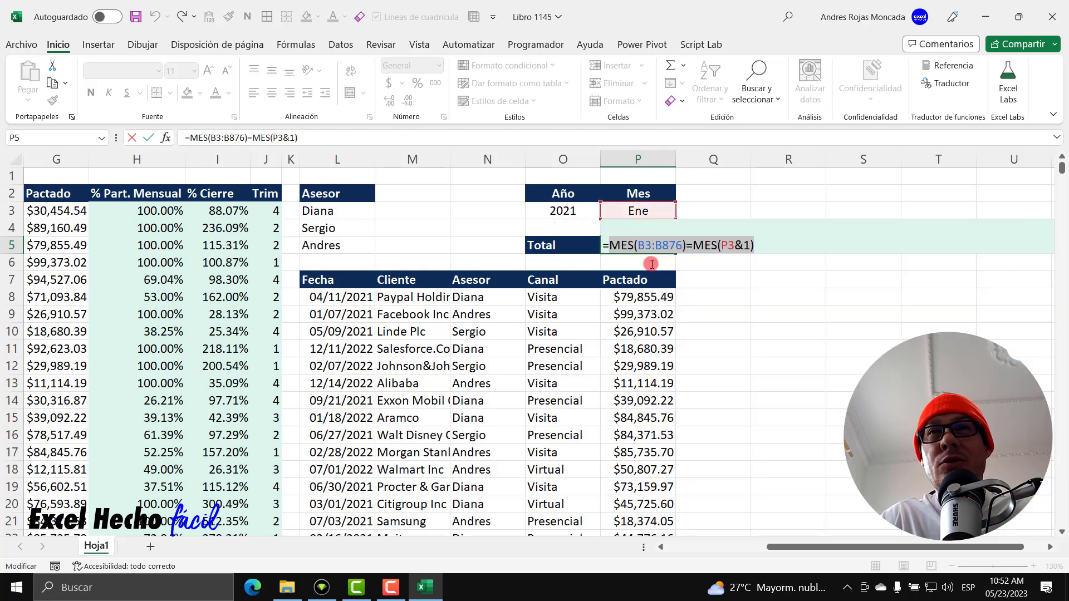
Wrap the month comparison in SUMAPRODUCTO, enclosing it in its own parentheses and multiplying it by 1
{"action": "left_click", "coordinate": [612, 246]}
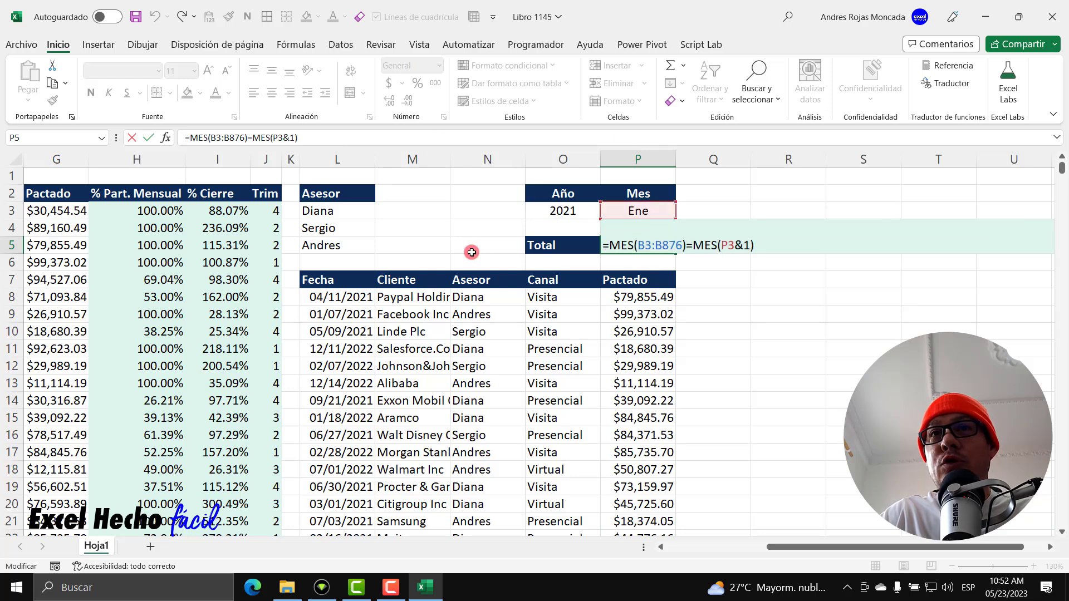
{"action": "type", "text": "sum"}
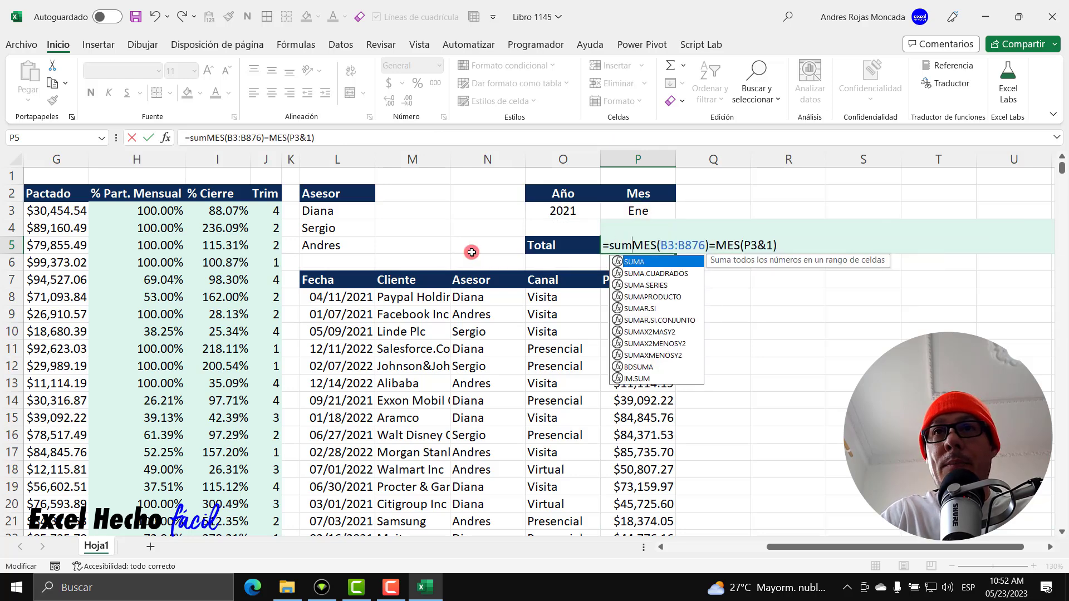
{"action": "key", "text": "Down"}
{"action": "key", "text": "Down"}
{"action": "key", "text": "Down"}
{"action": "key", "text": "Tab"}
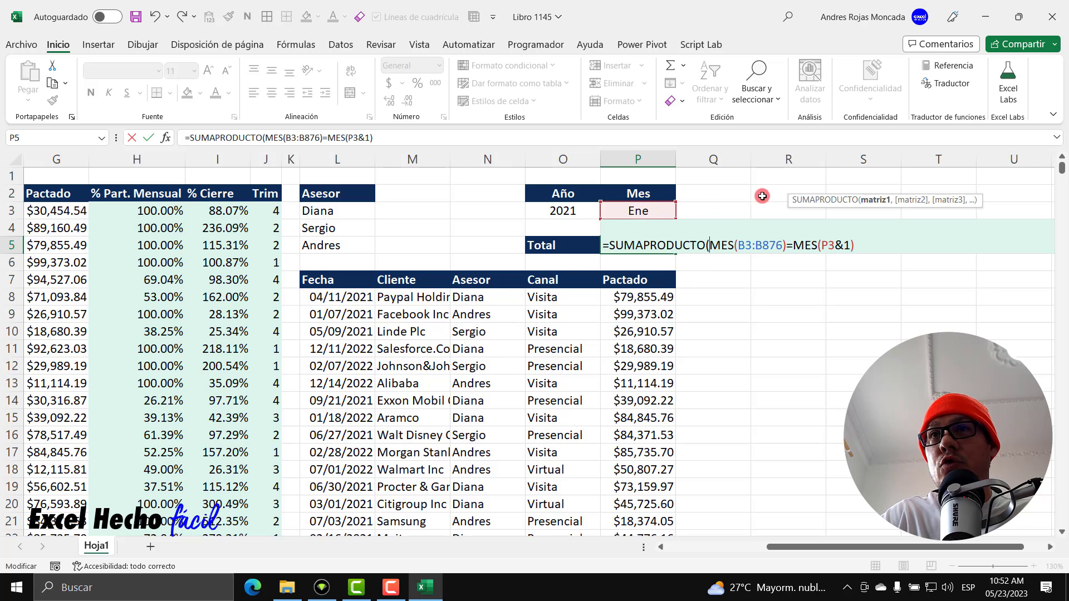
{"action": "key", "text": "shift+End"}
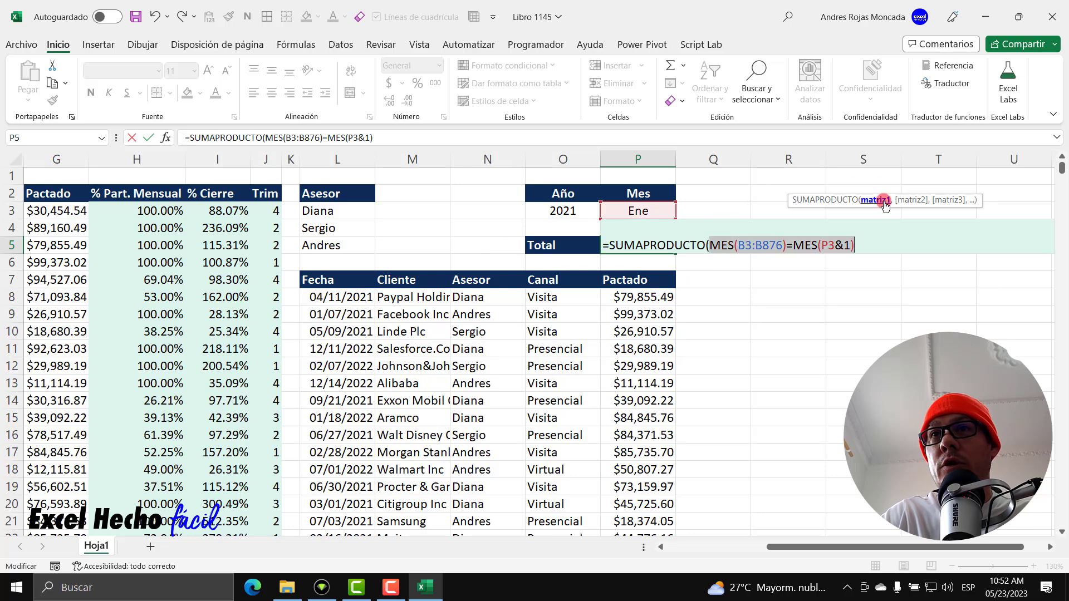
{"action": "left_click", "coordinate": [709, 245]}
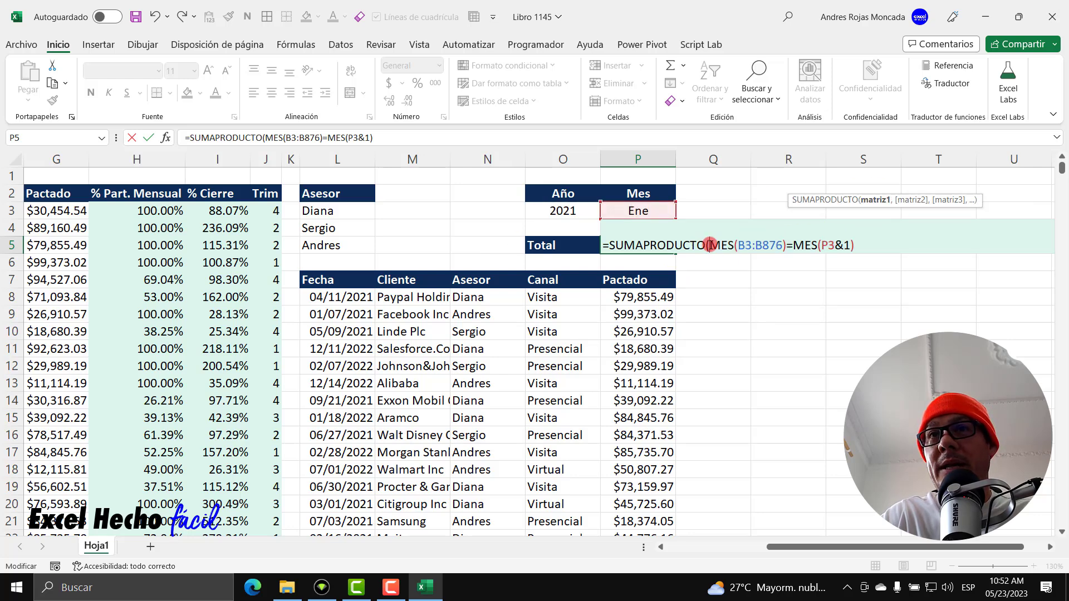
{"action": "type", "text": "("}
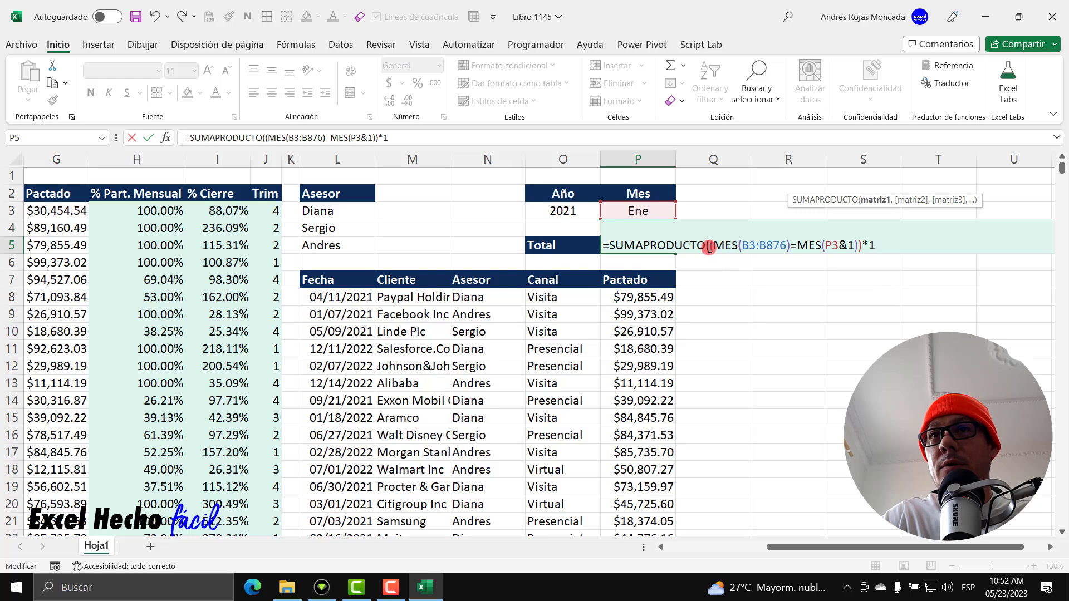
Evaluate SUMAPRODUCTO's first array, (MES(B3:B876)=MES(P3&1))*1, in place and restore it
{"action": "left_click_drag", "start_coordinate": [713, 247], "coordinate": [890, 247]}
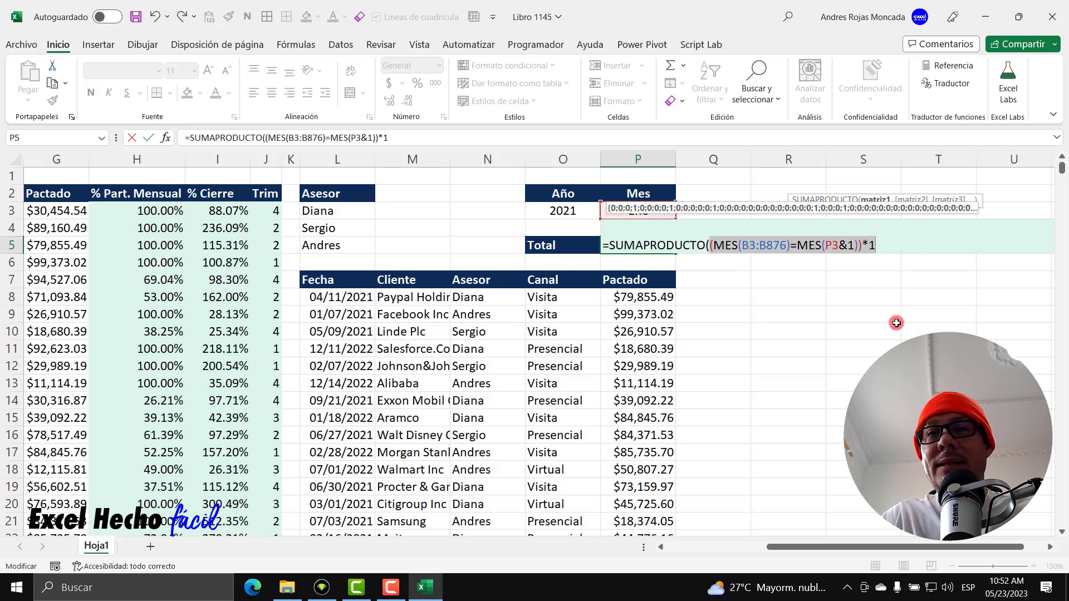
{"action": "key", "text": "F9"}
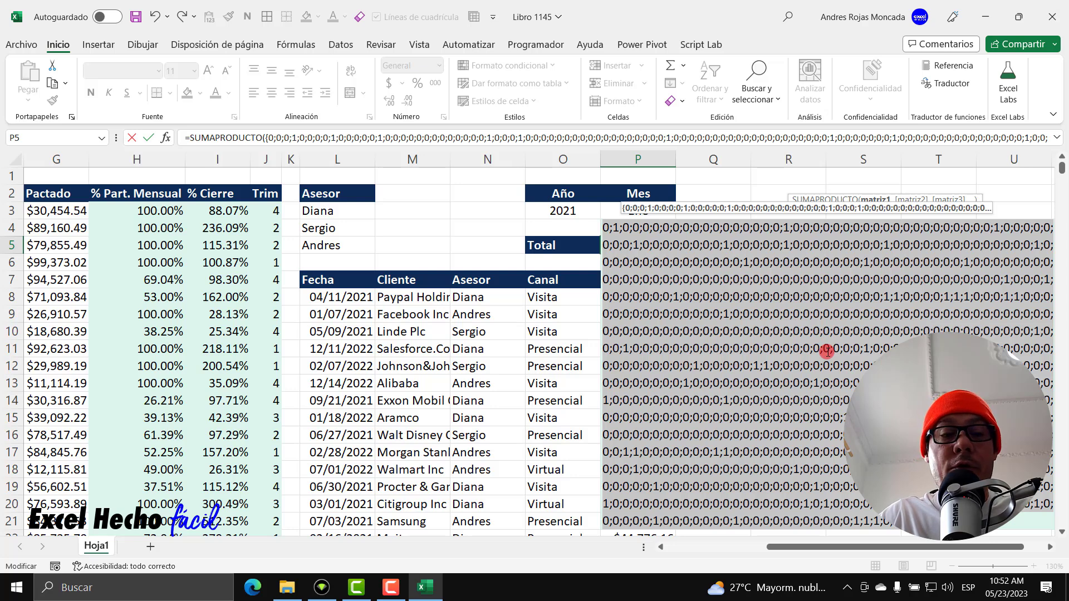
{"action": "key", "text": "ctrl+z"}
Add the whole Pactado column, G3:G876, as the second array of SUMAPRODUCTO
{"action": "type", "text": ","}
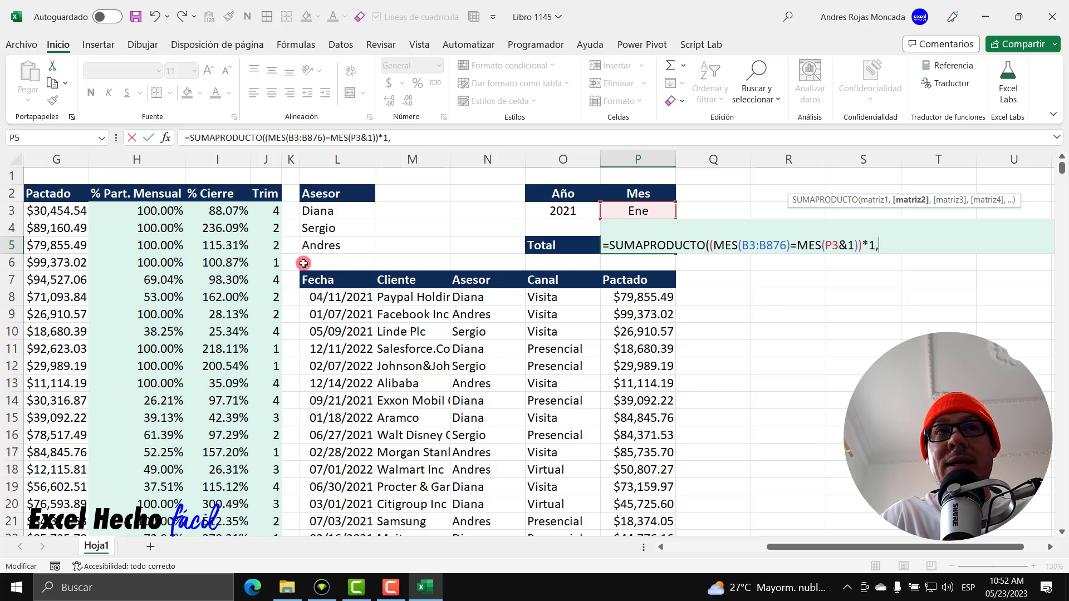
{"action": "left_click_drag", "start_coordinate": [812, 549], "coordinate": [701, 550]}
{"action": "left_click", "coordinate": [416, 211]}
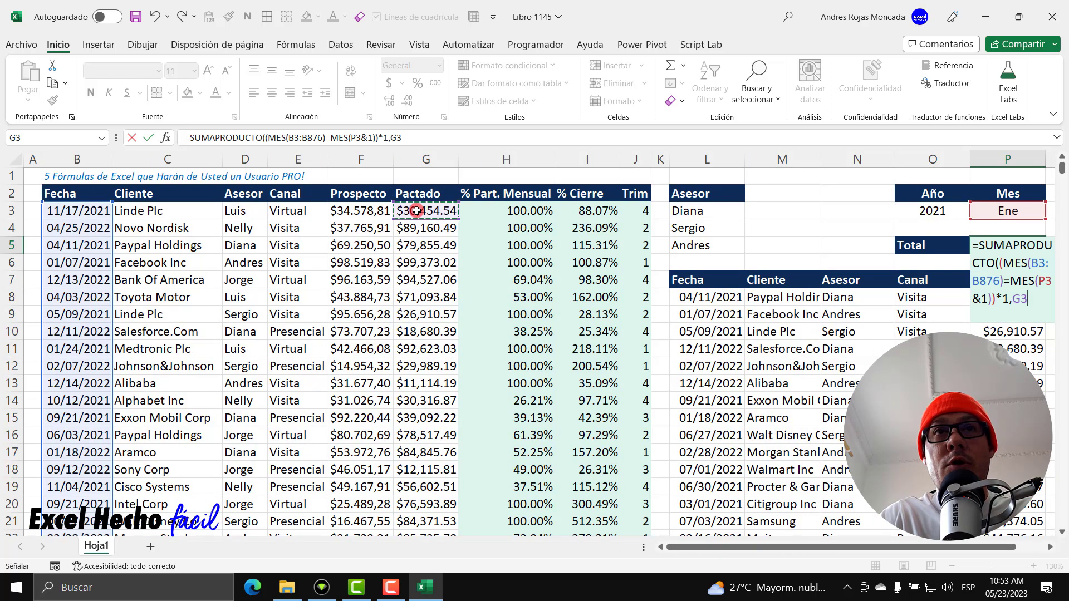
{"action": "key", "text": "ctrl+shift+Down"}
{"action": "key", "text": "ctrl+BackSpace"}
{"action": "left_click", "coordinate": [1011, 299]}
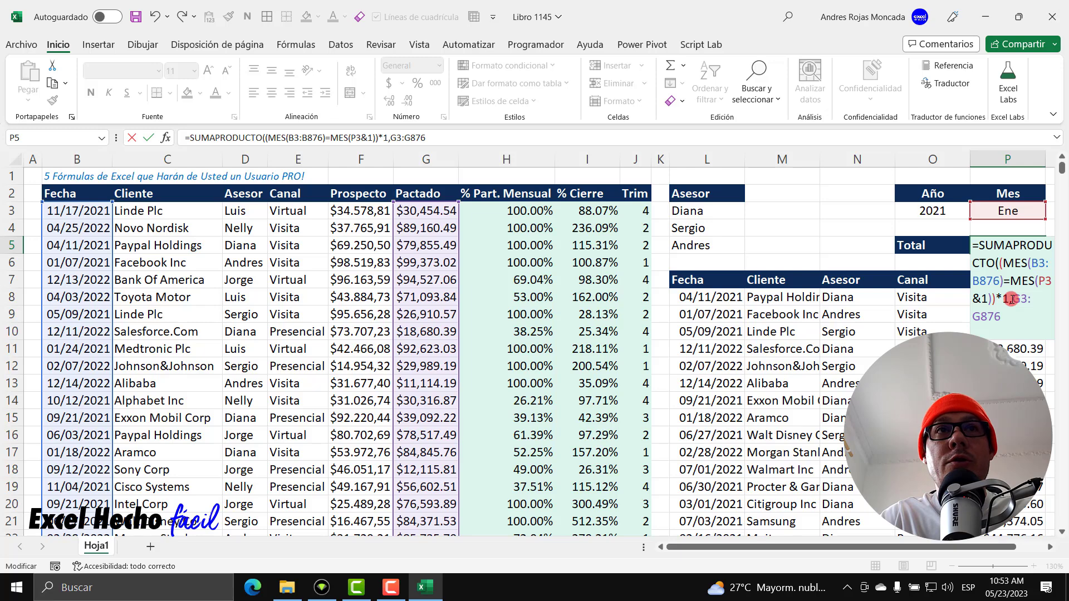
Move the function tooltip above the Año and Mes headers and highlight the matriz2 argument in the formula
{"action": "left_click", "coordinate": [1050, 550]}
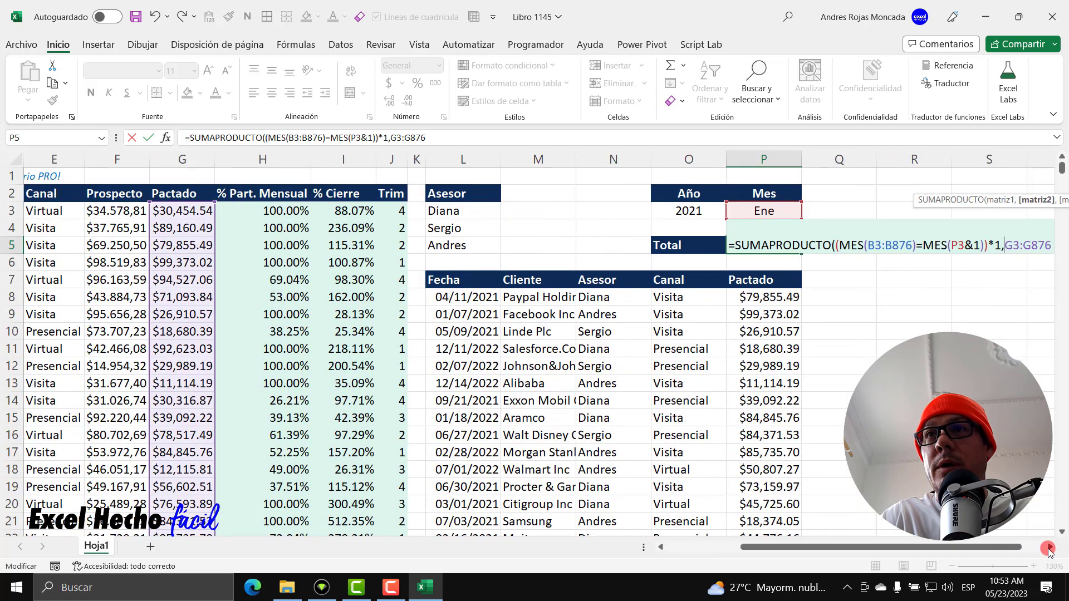
{"action": "left_click_drag", "start_coordinate": [1034, 206], "coordinate": [680, 177]}
{"action": "left_click", "coordinate": [624, 176]}
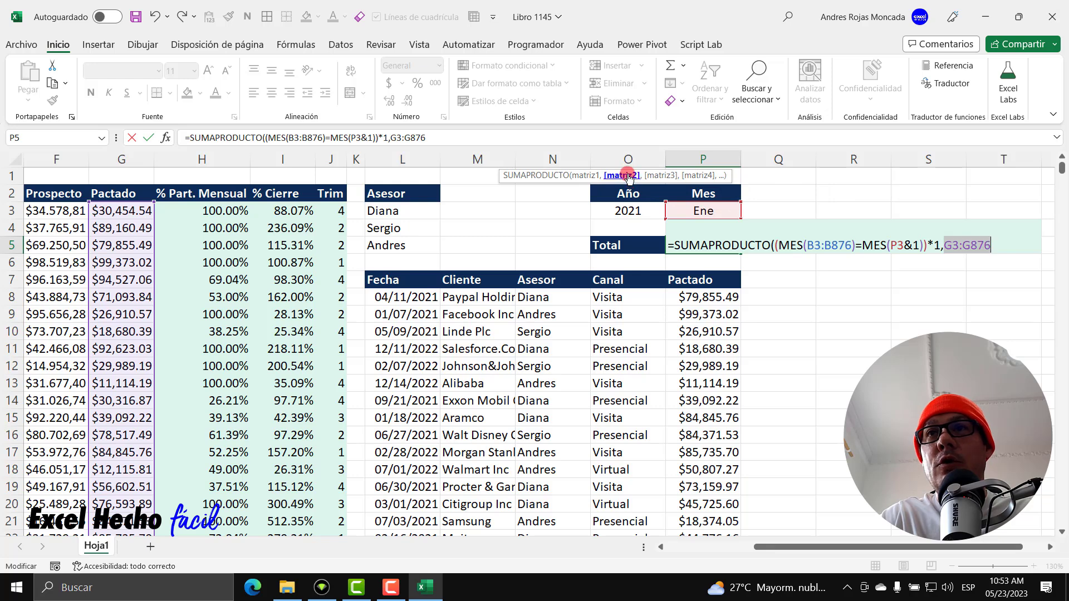
Close and enter the SUMAPRODUCTO formula in P5, and format the total as Moneda
{"action": "left_click", "coordinate": [994, 246]}
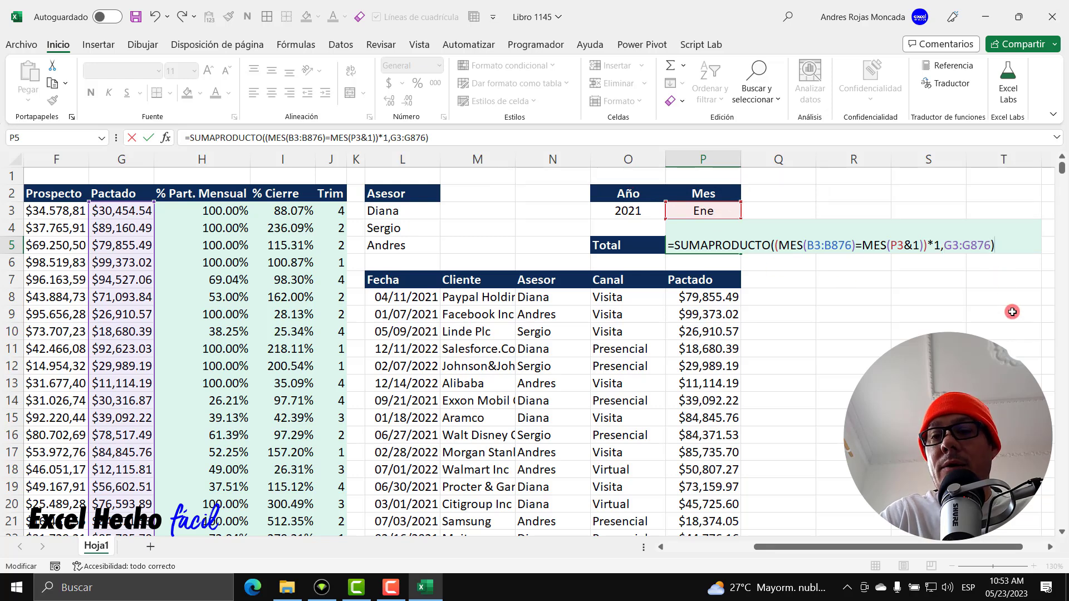
{"action": "key", "text": "Return"}
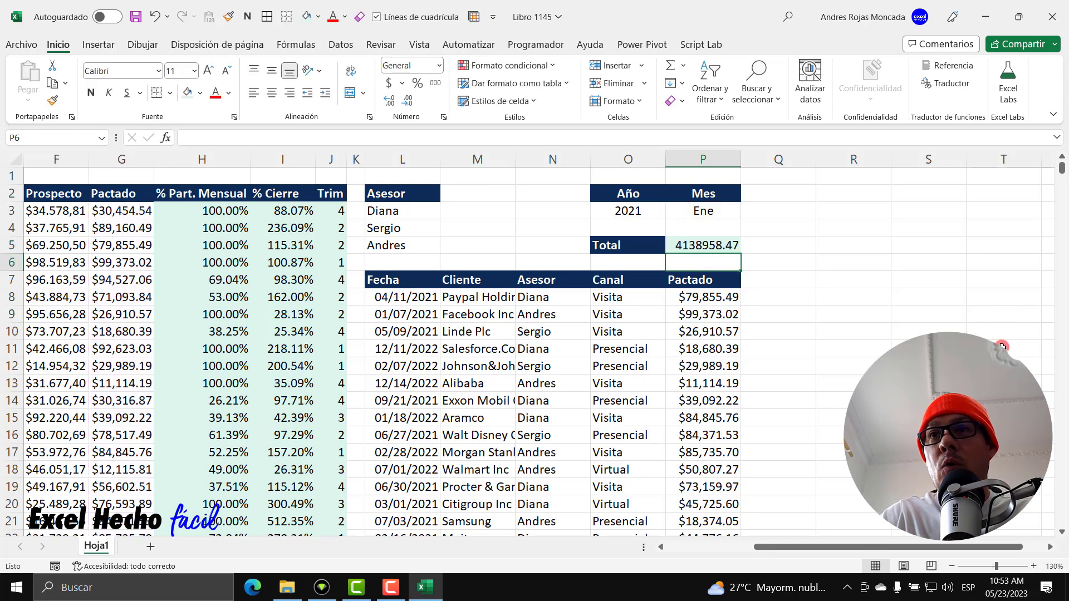
{"action": "left_click_drag", "start_coordinate": [952, 548], "coordinate": [891, 550]}
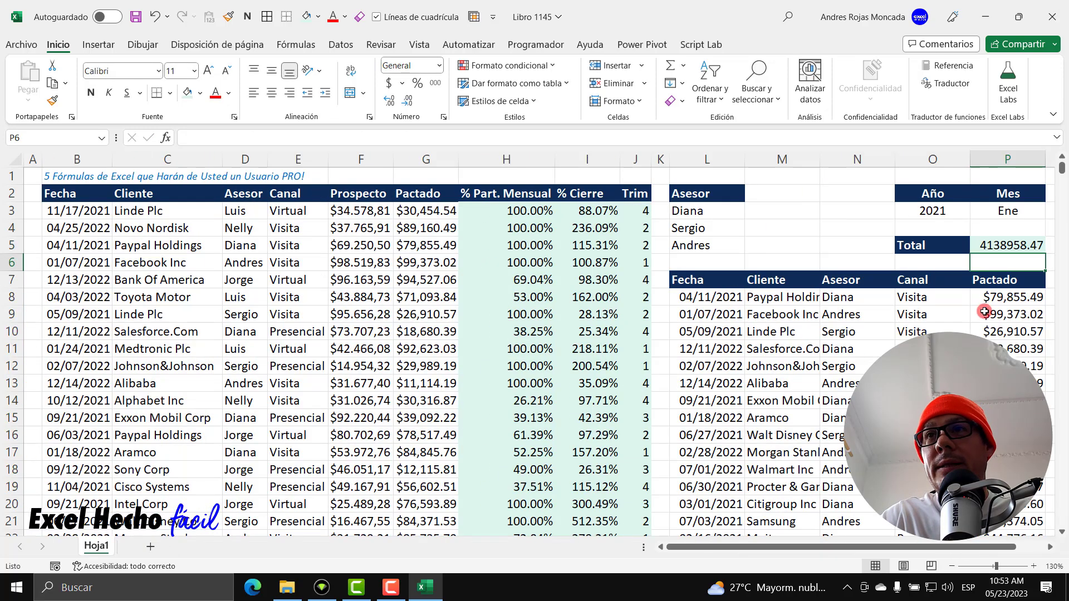
{"action": "left_click", "coordinate": [1003, 245]}
{"action": "left_click", "coordinate": [439, 65]}
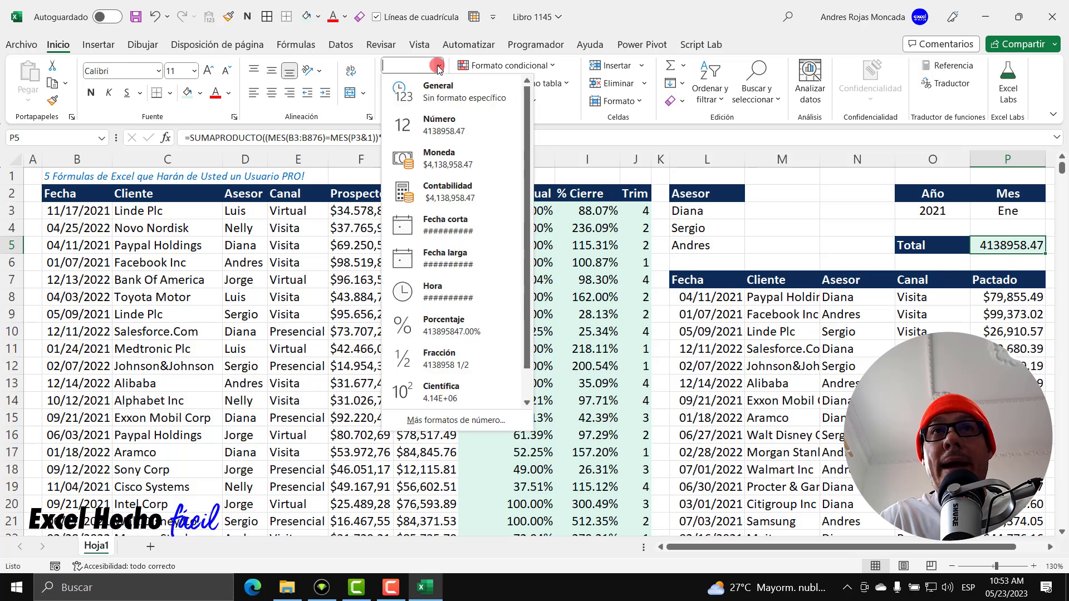
{"action": "left_click", "coordinate": [432, 157]}
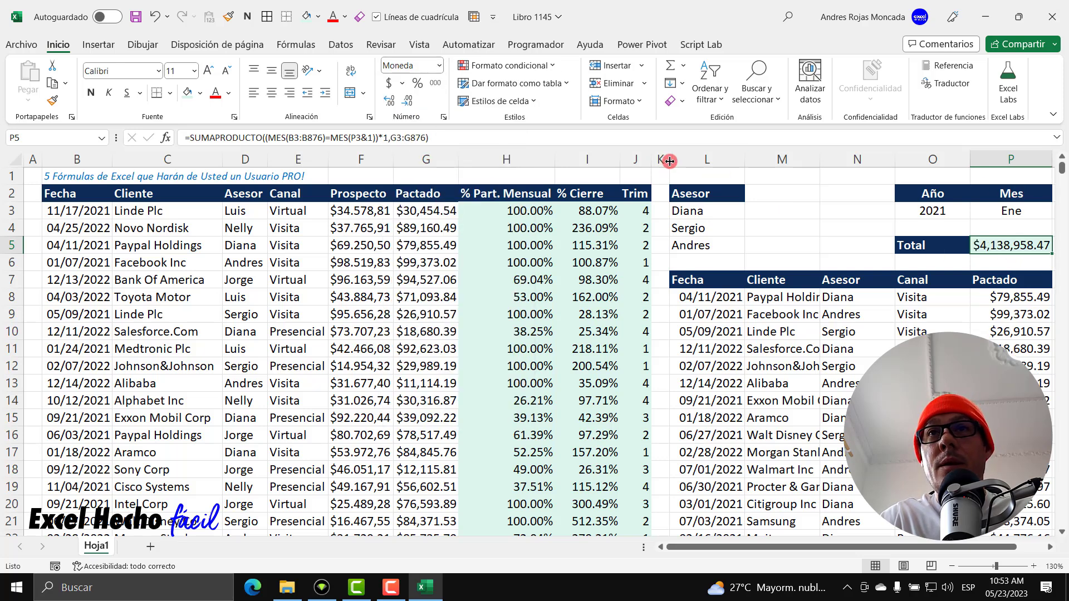
Autofit the widths of columns L through P to their contents
{"action": "left_click_drag", "start_coordinate": [699, 160], "coordinate": [986, 166]}
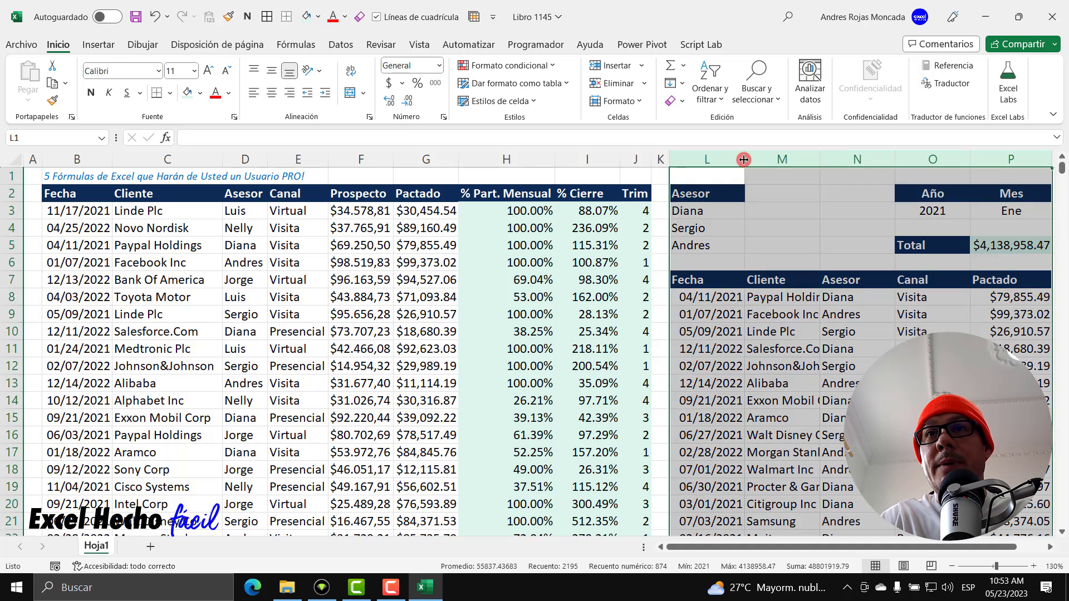
{"action": "double_click", "coordinate": [745, 160]}
{"action": "left_click", "coordinate": [991, 245]}
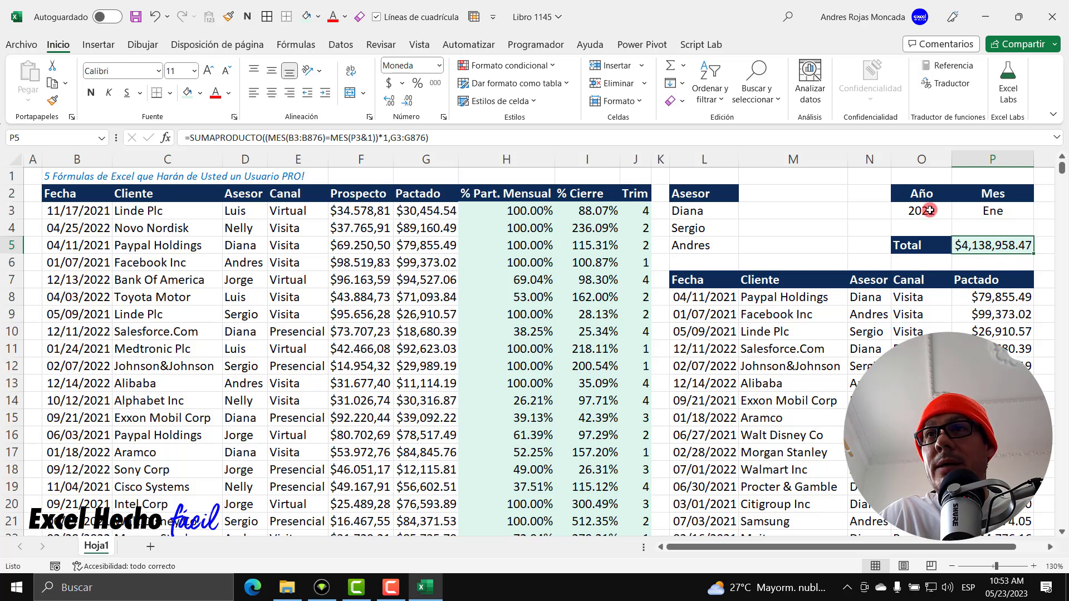
Set the Año in O3 to 2022 and review the references used by the Total formula in P5
{"action": "left_click", "coordinate": [977, 211]}
{"action": "left_click", "coordinate": [902, 213]}
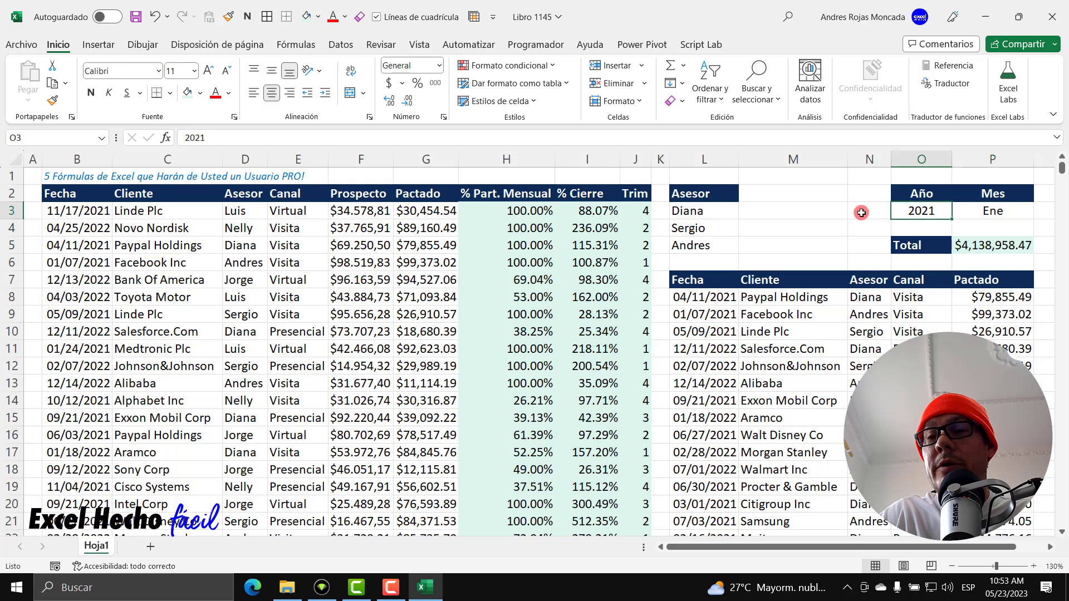
{"action": "type", "text": "2022"}
{"action": "key", "text": "Return"}
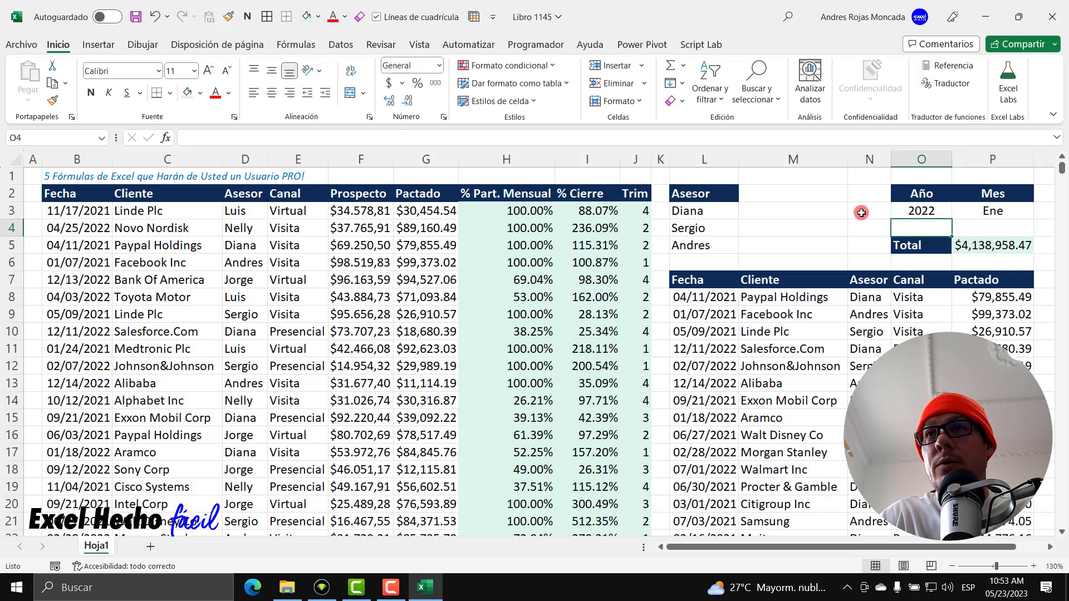
{"action": "left_click", "coordinate": [990, 246]}
{"action": "double_click", "coordinate": [990, 246]}
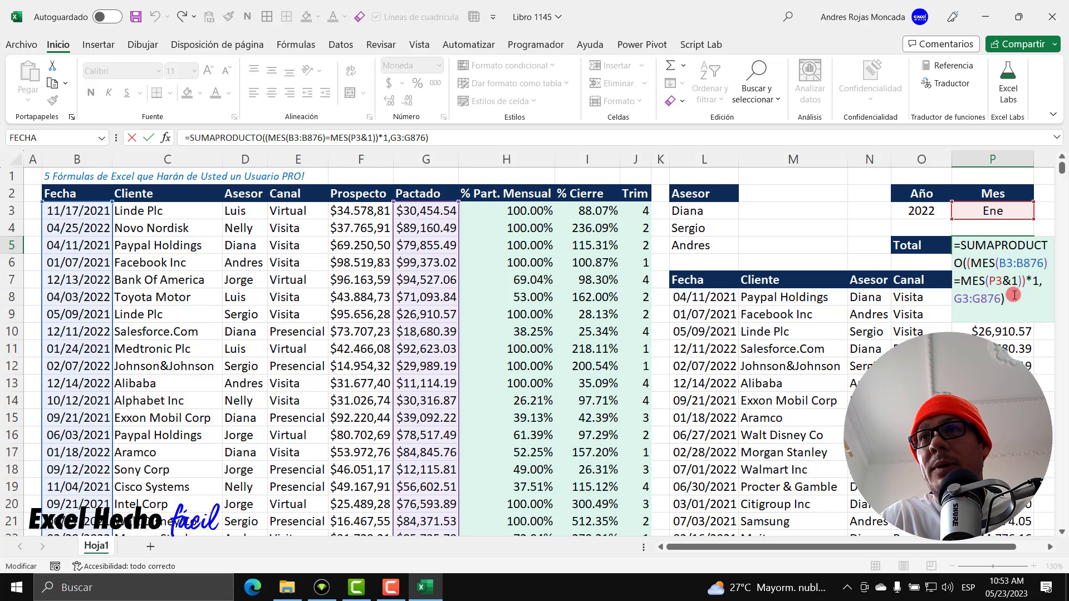
{"action": "key", "text": "ctrl+Return"}
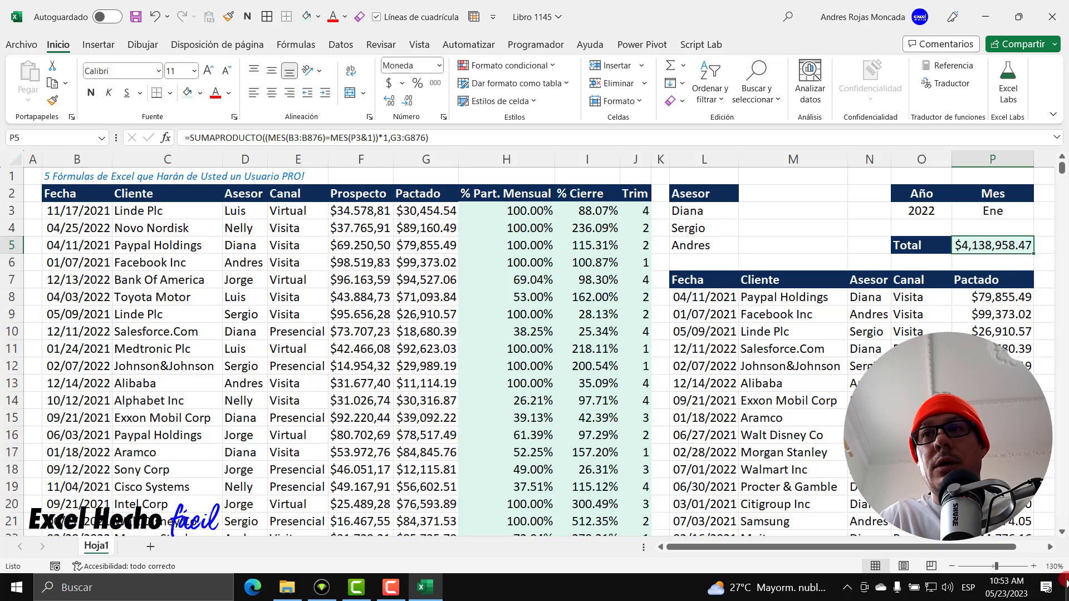
Clear the Total cell P5 and start a new SUMAPRODUCTO formula in it
{"action": "left_click", "coordinate": [1048, 547]}
{"action": "left_click", "coordinate": [1048, 547]}
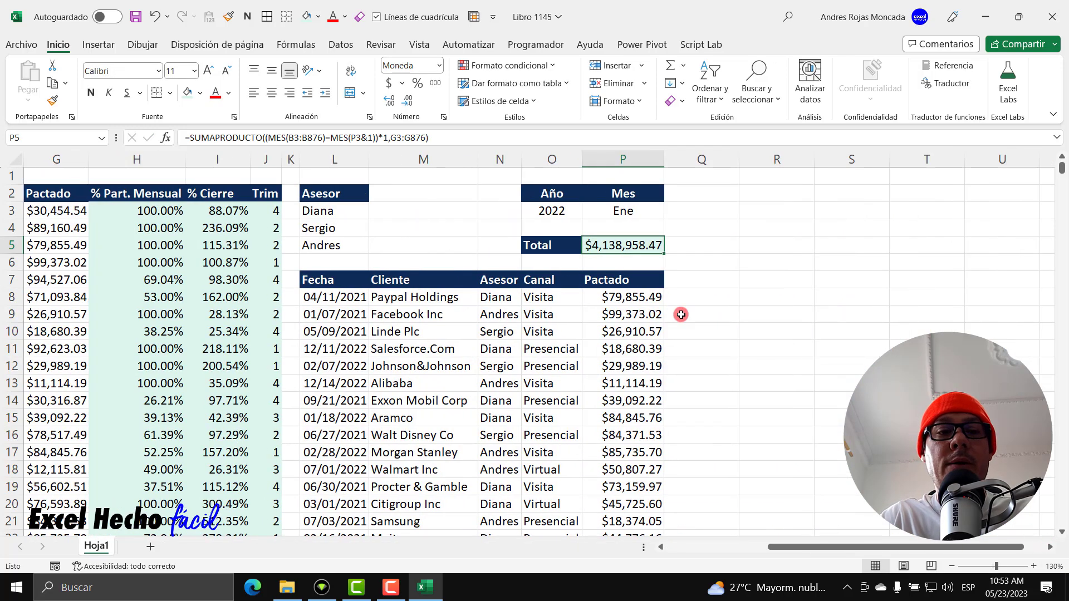
{"action": "type", "text": "0"}
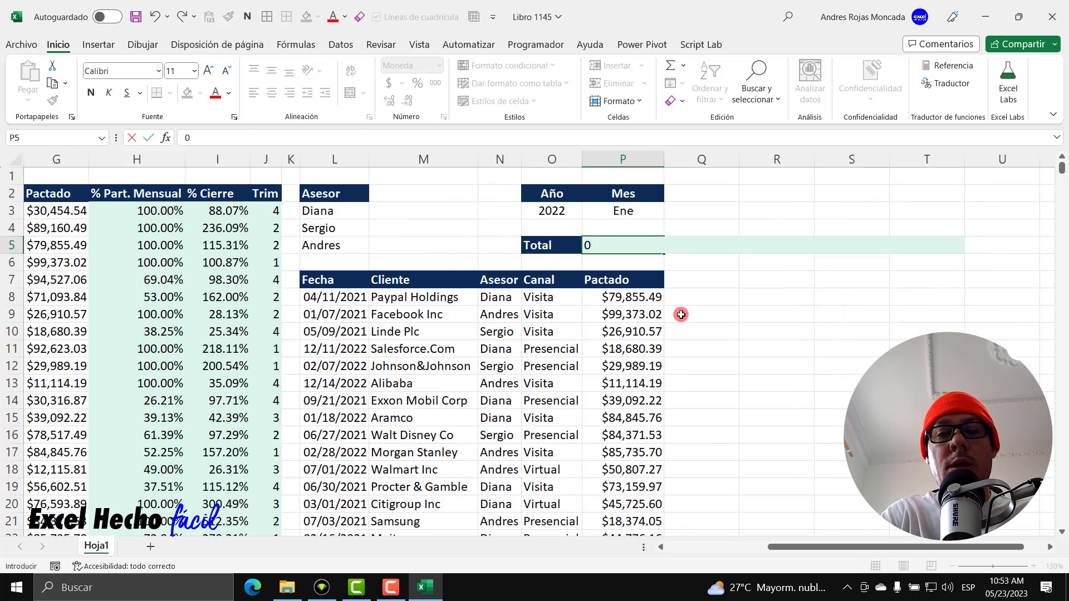
{"action": "key", "text": "Escape"}
{"action": "key", "text": "Delete"}
{"action": "type", "text": "="}
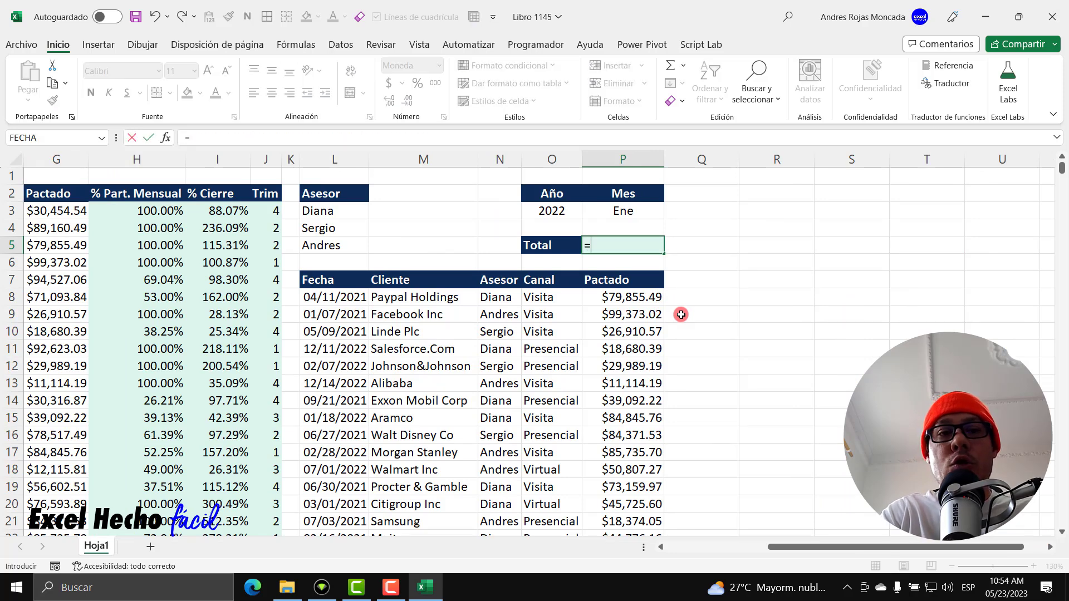
{"action": "type", "text": "sum"}
{"action": "key", "text": "Down"}
{"action": "key", "text": "Down"}
{"action": "key", "text": "Down"}
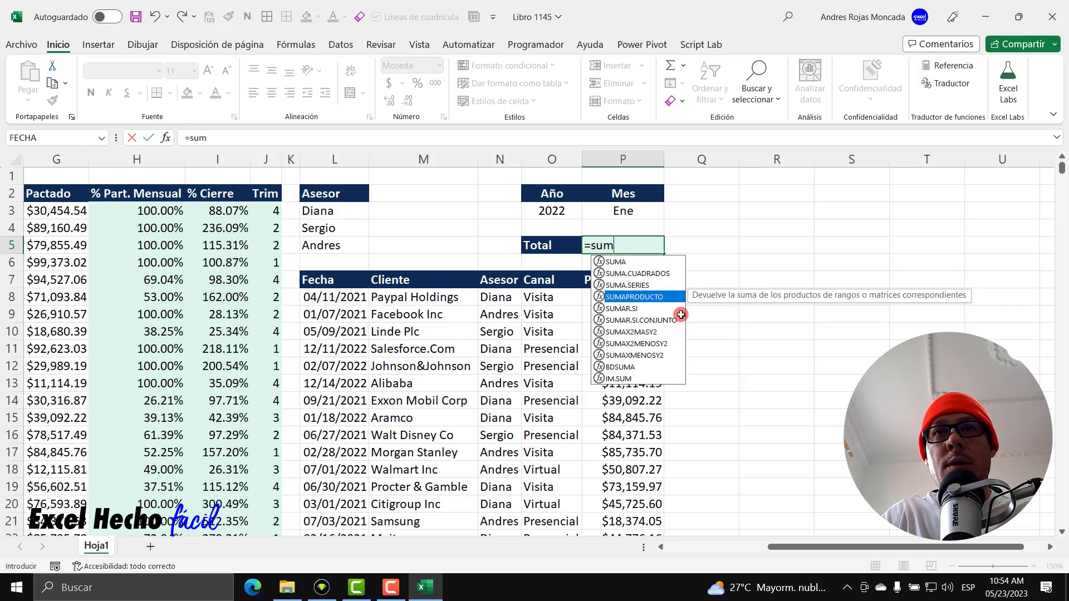
{"action": "key", "text": "Tab"}
Add MES over the whole Fecha column, B3:B876, inside SUMAPRODUCTO and move the function tooltip below the formula
{"action": "type", "text": "mes"}
{"action": "key", "text": "Tab"}
{"action": "left_click_drag", "start_coordinate": [841, 547], "coordinate": [735, 547]}
{"action": "left_click", "coordinate": [91, 212]}
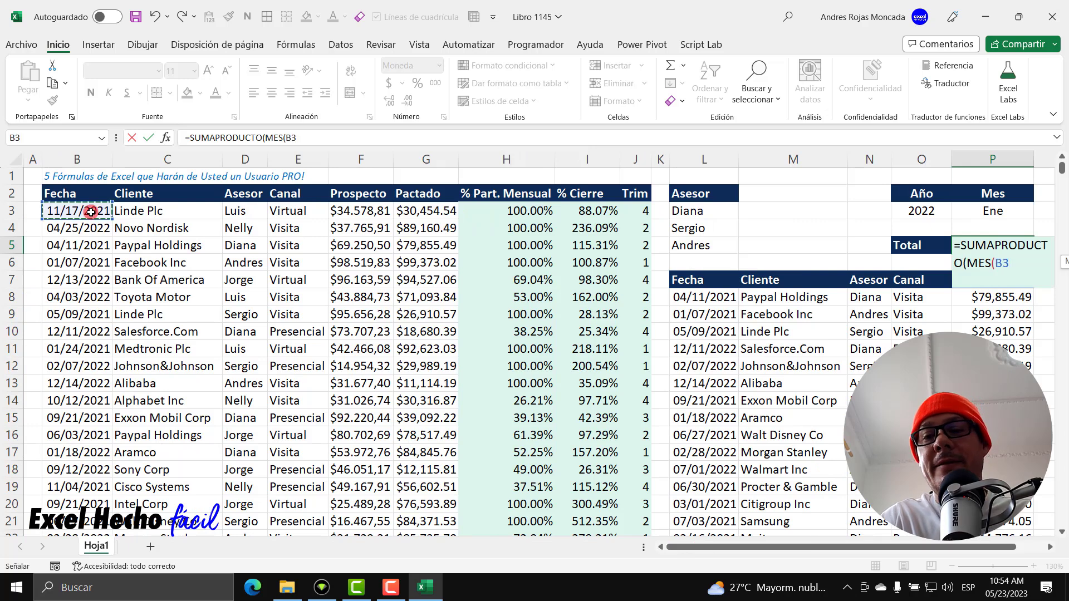
{"action": "key", "text": "ctrl+shift+Down"}
{"action": "key", "text": "ctrl+BackSpace"}
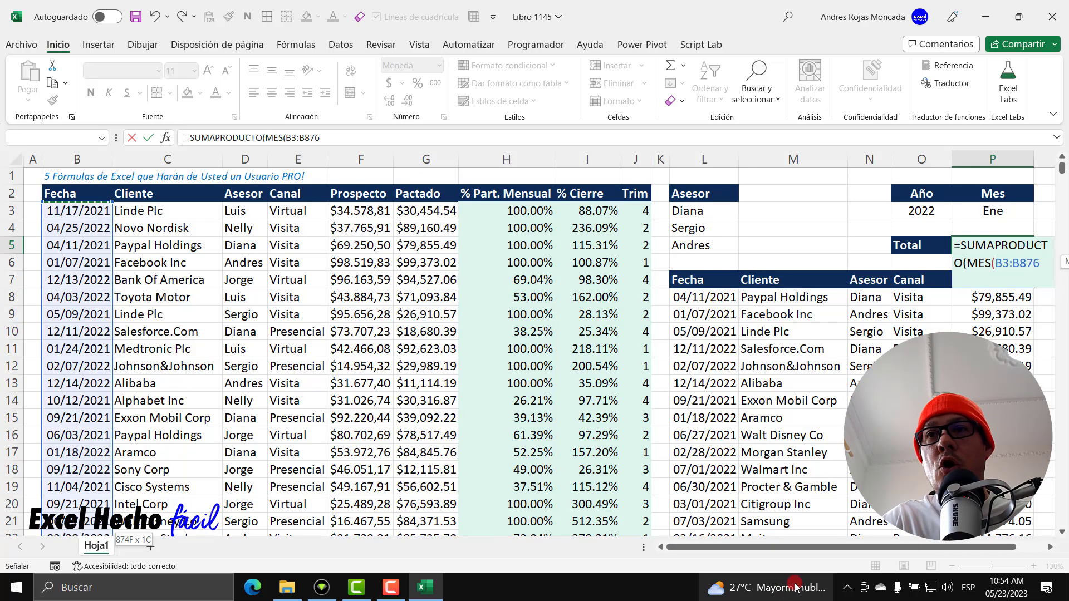
{"action": "left_click_drag", "start_coordinate": [935, 548], "coordinate": [969, 549]}
{"action": "left_click", "coordinate": [1052, 549]}
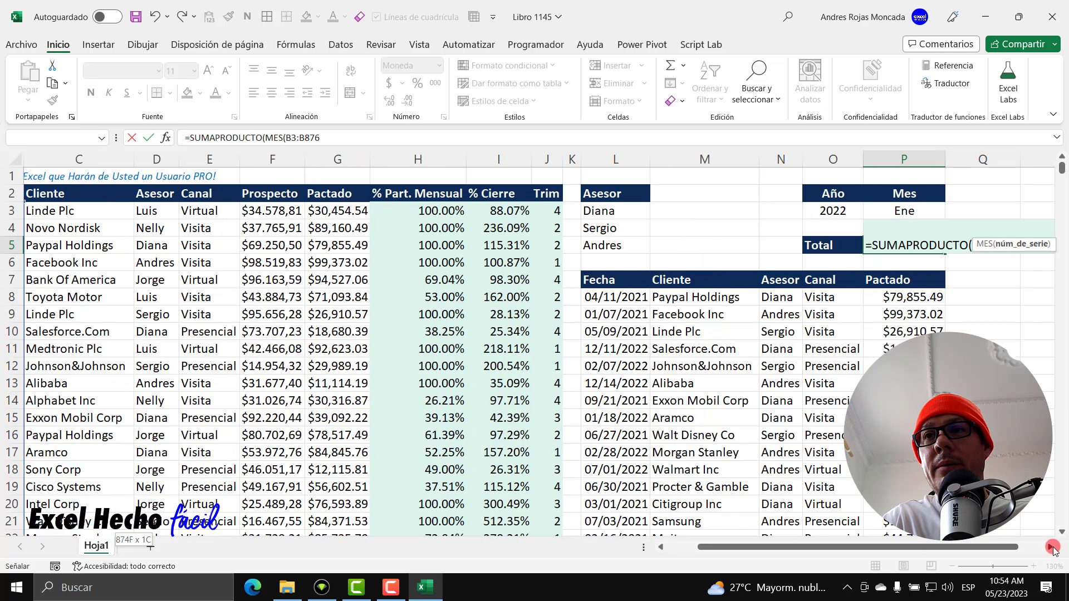
{"action": "left_click", "coordinate": [1053, 549]}
{"action": "left_click_drag", "start_coordinate": [830, 245], "coordinate": [852, 357]}
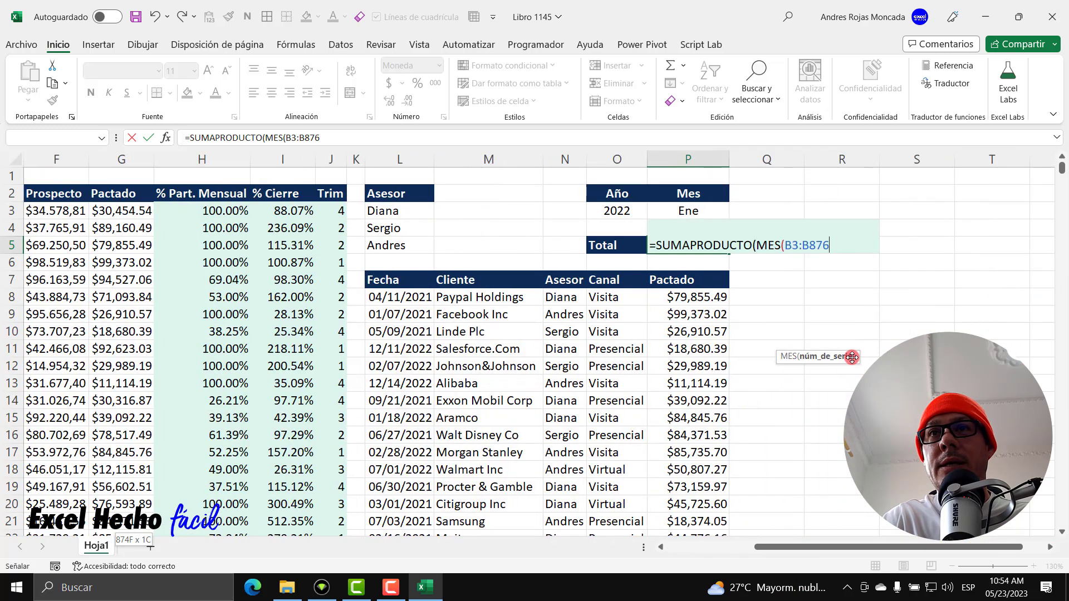
{"action": "type", "text": ")"}
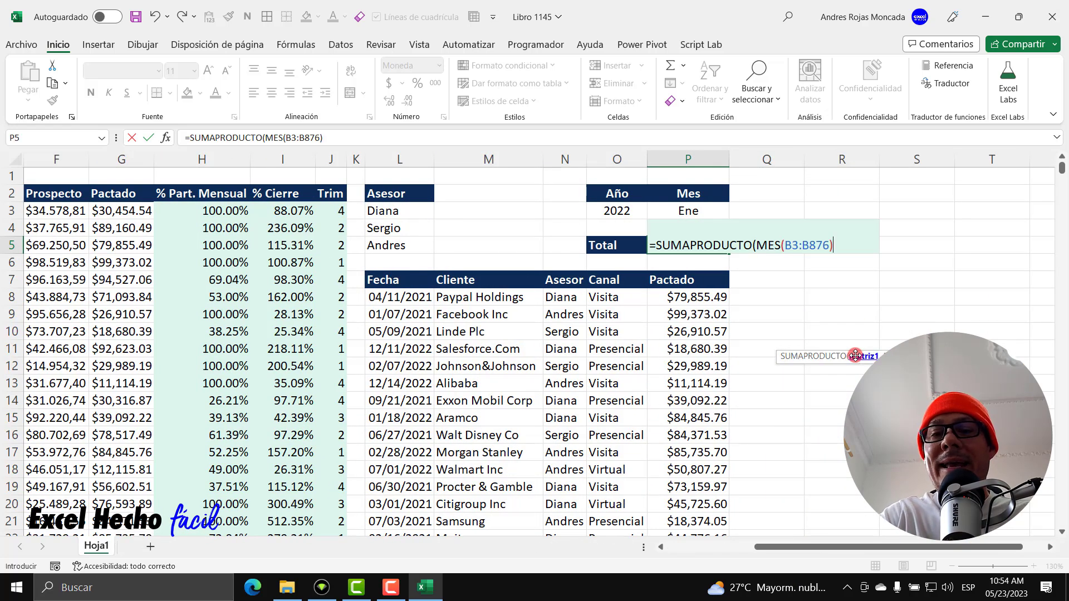
Compare the dates' months with the chosen Mes by adding =MES(P3&1) to the formula
{"action": "type", "text": "=MES("}
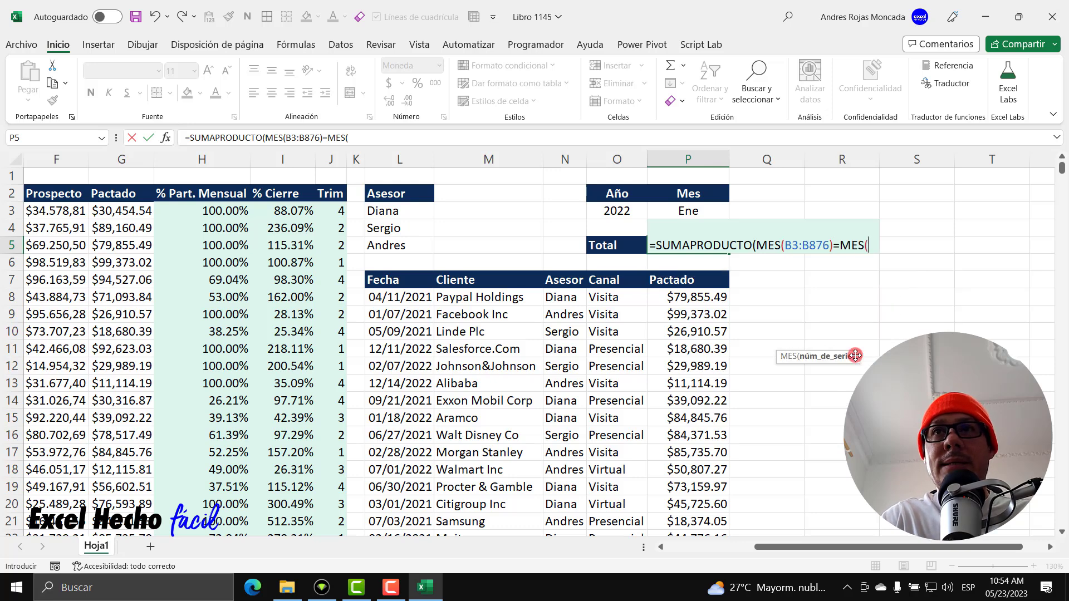
{"action": "left_click", "coordinate": [707, 210]}
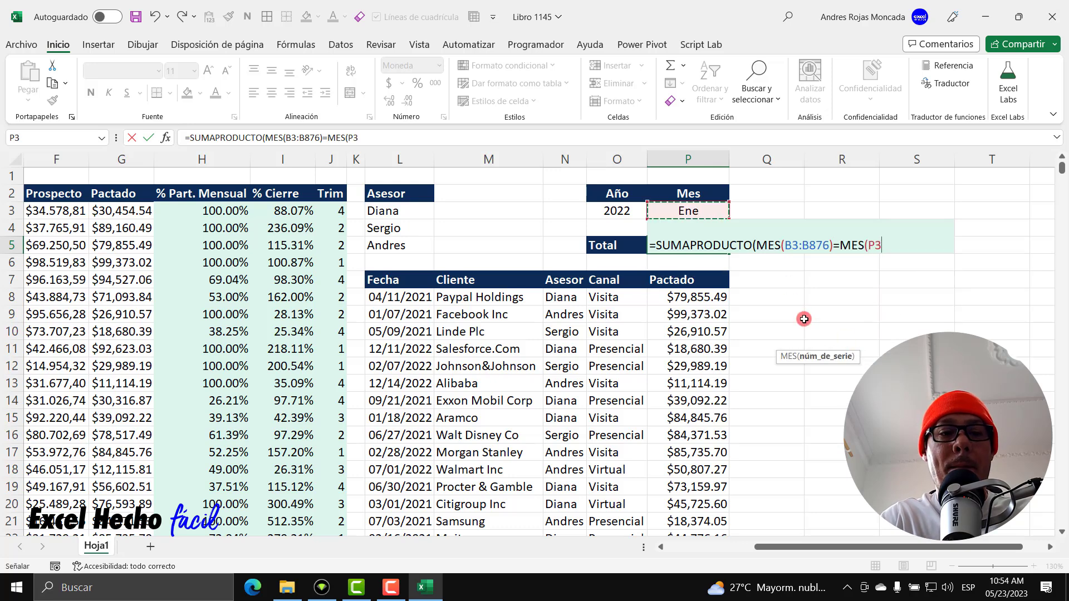
{"action": "type", "text": "&1"}
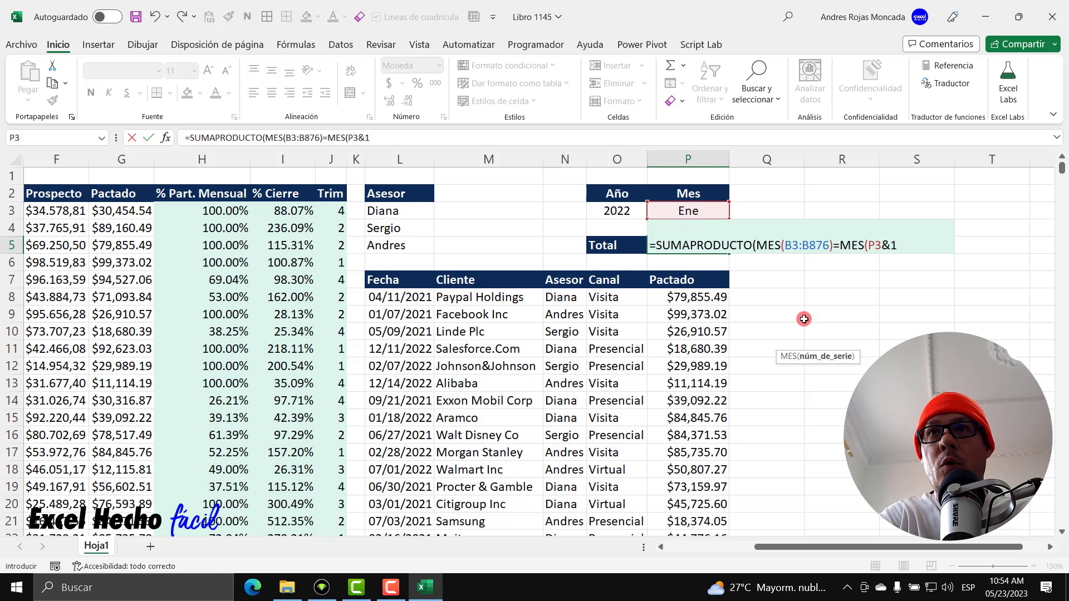
{"action": "type", "text": ")"}
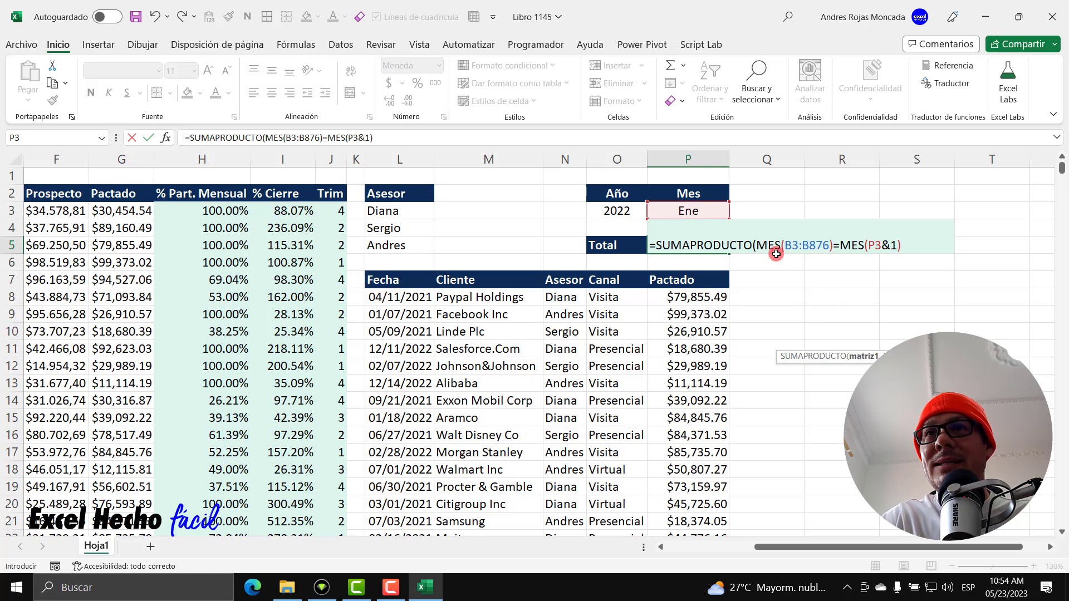
Evaluate the month comparison MES(B3:B876)=MES(P3&1) in place and restore it
{"action": "left_click_drag", "start_coordinate": [757, 245], "coordinate": [964, 246]}
{"action": "key", "text": "F9"}
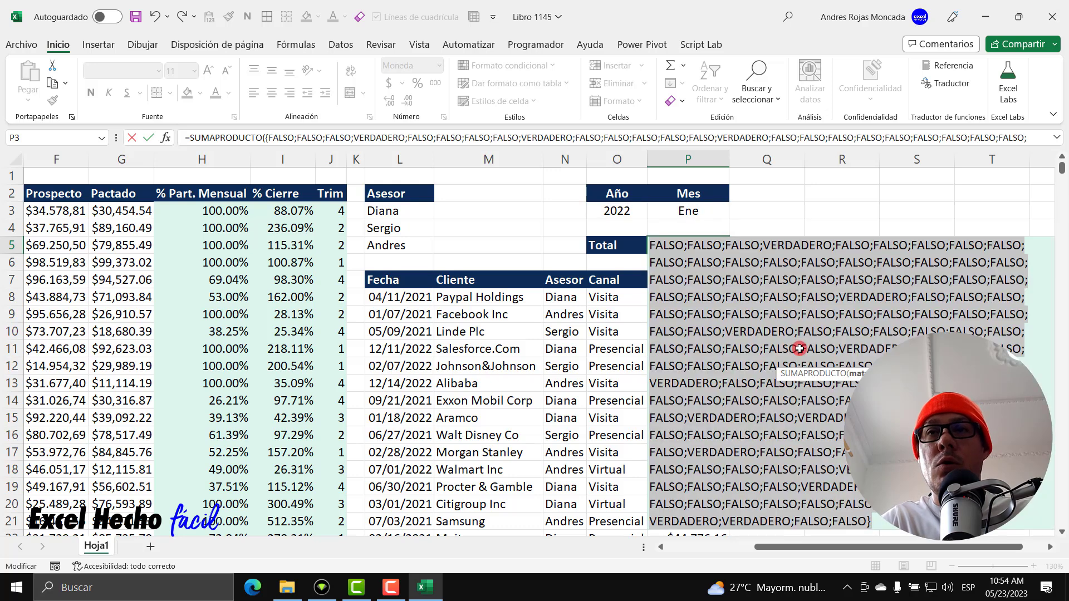
{"action": "key", "text": "ctrl+z"}
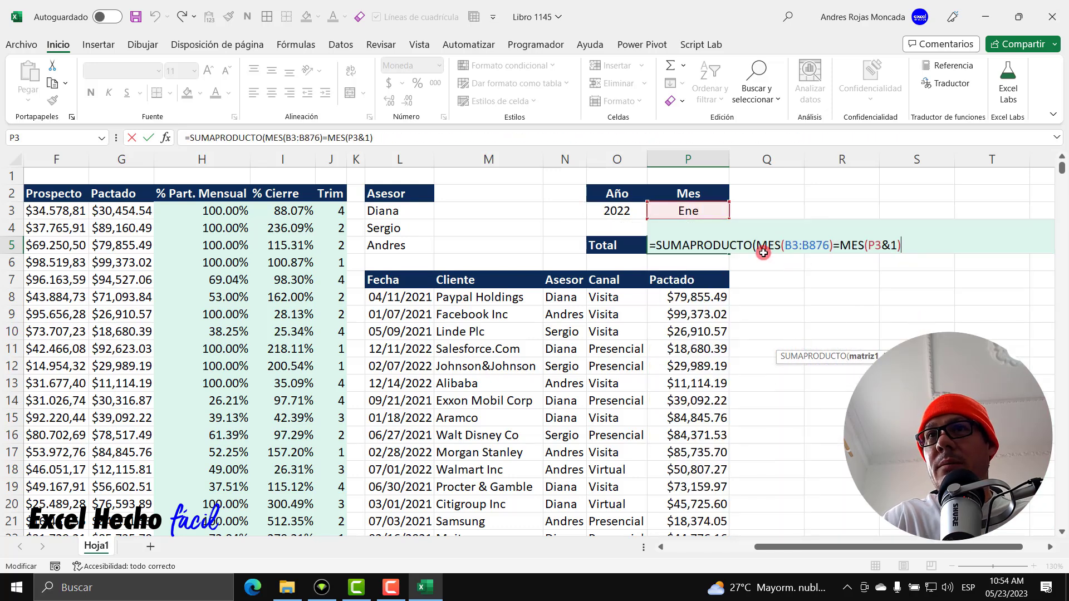
Enclose the month comparison in its own parentheses and multiply it by a newly opened parenthesised condition
{"action": "left_click", "coordinate": [903, 246]}
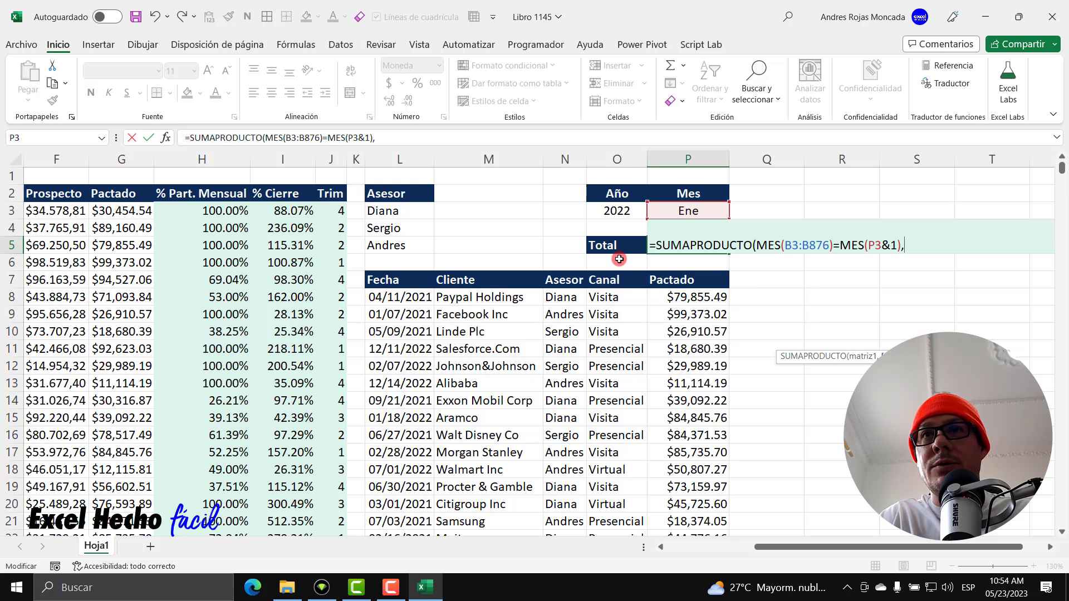
{"action": "left_click", "coordinate": [755, 246]}
{"action": "type", "text": "("}
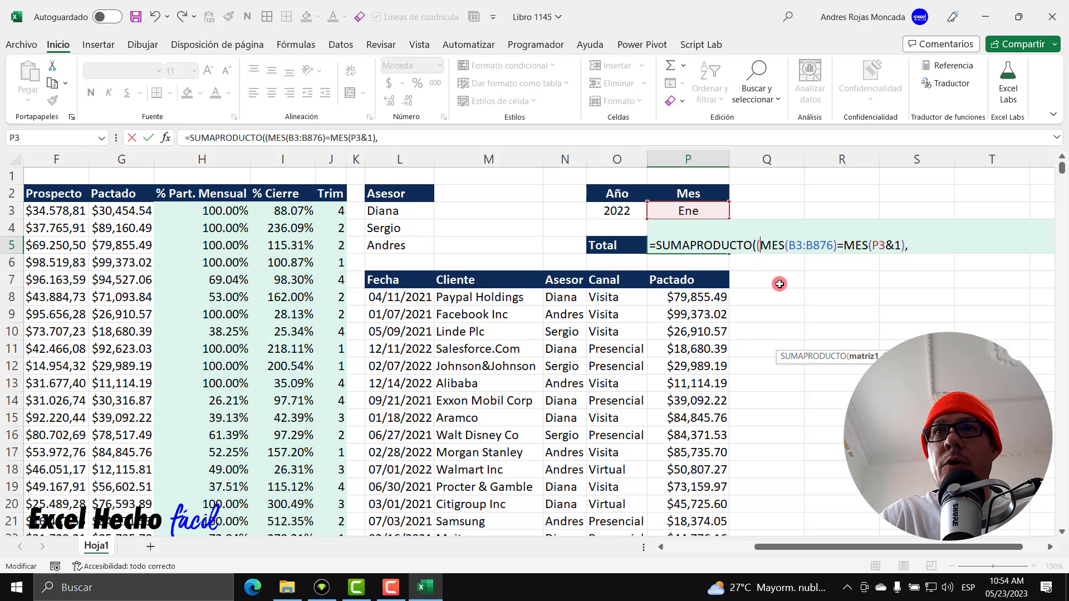
{"action": "left_click", "coordinate": [910, 246]}
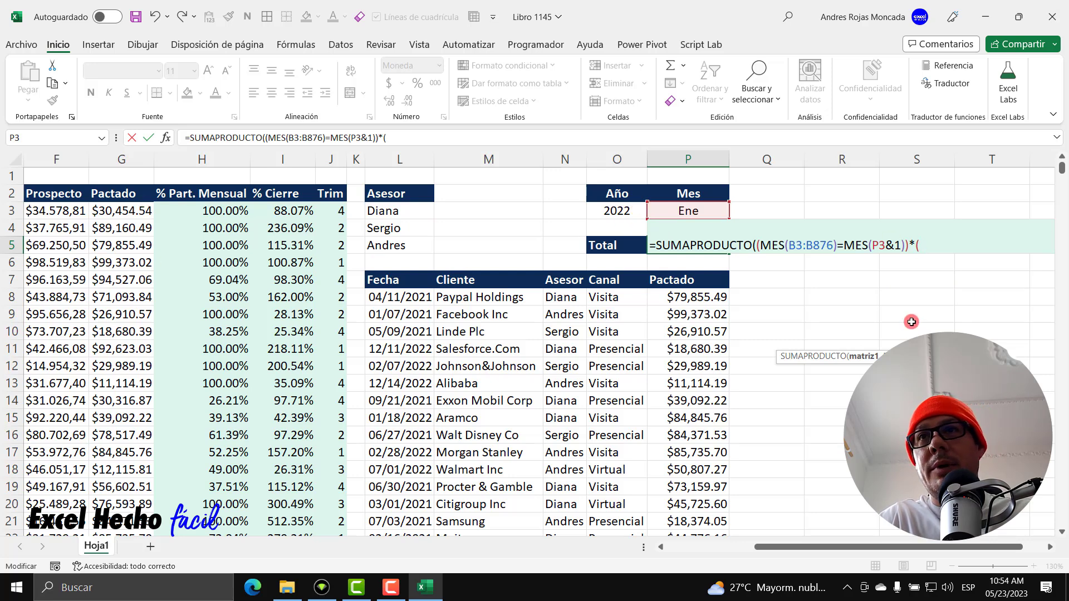
Add AÑO over the whole Fecha column, B3:B876, as the start of the second condition
{"action": "type", "text": "AÑO("}
{"action": "key", "text": "Tab"}
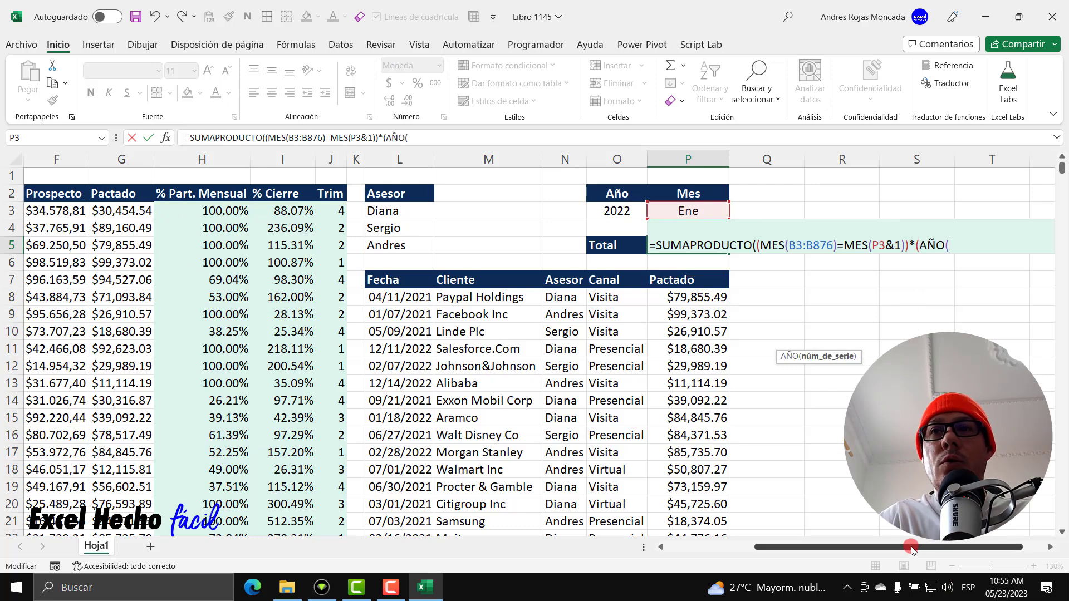
{"action": "scroll", "coordinate": [225, 268], "scroll_direction": "left", "scroll_amount": 5}
{"action": "left_click", "coordinate": [87, 213]}
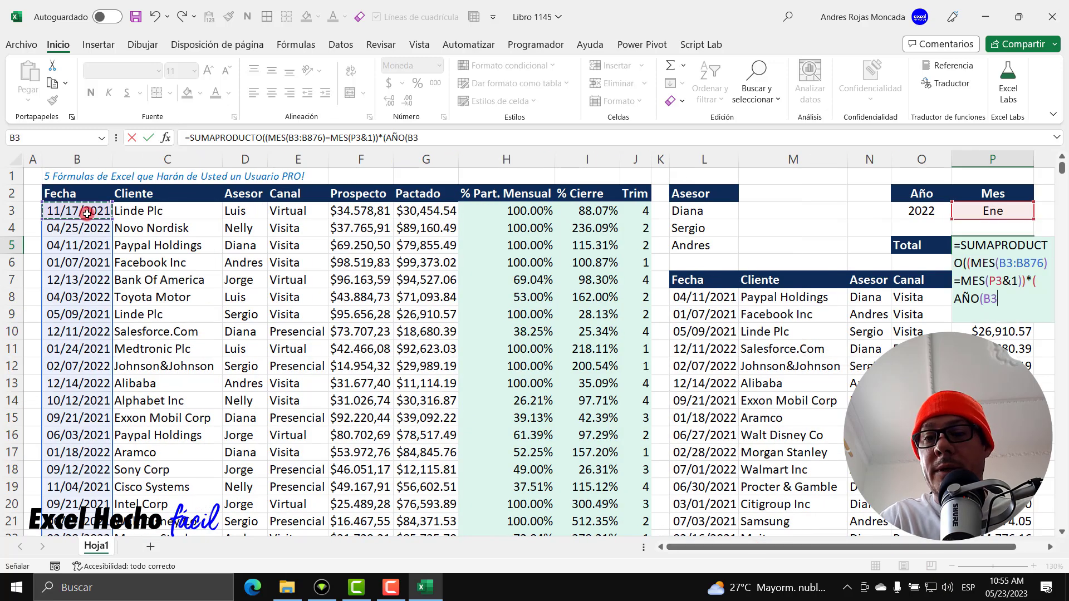
{"action": "key", "text": "ctrl+shift+Down"}
{"action": "key", "text": "ctrl+BackSpace"}
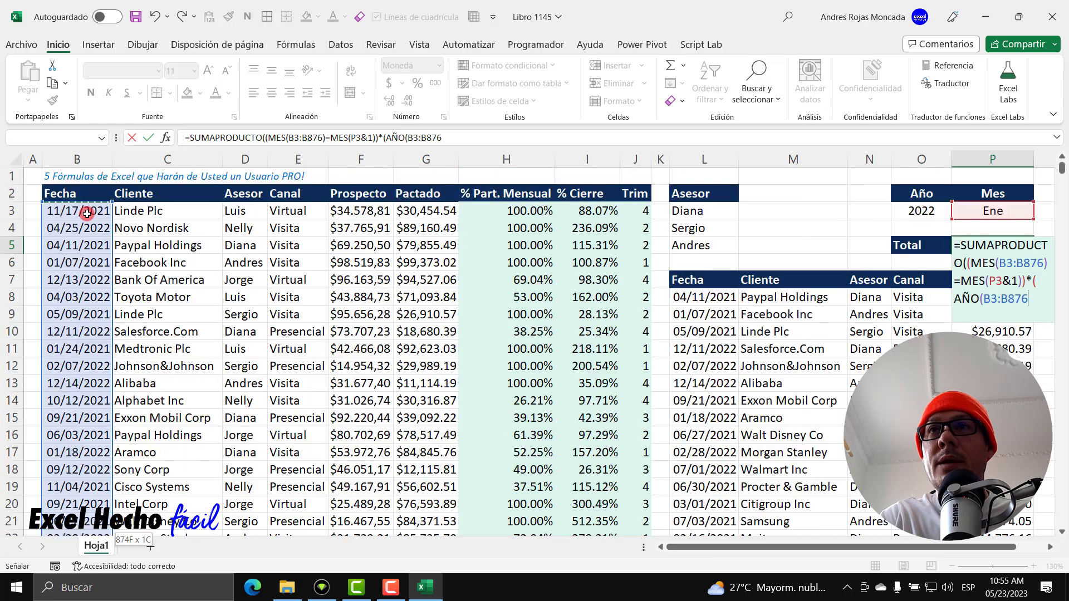
{"action": "left_click", "coordinate": [1051, 547]}
{"action": "left_click", "coordinate": [1051, 547]}
{"action": "left_click", "coordinate": [1050, 547]}
{"action": "left_click", "coordinate": [1050, 548]}
{"action": "left_click", "coordinate": [1050, 547]}
{"action": "left_click", "coordinate": [1050, 547]}
{"action": "left_click", "coordinate": [1050, 547]}
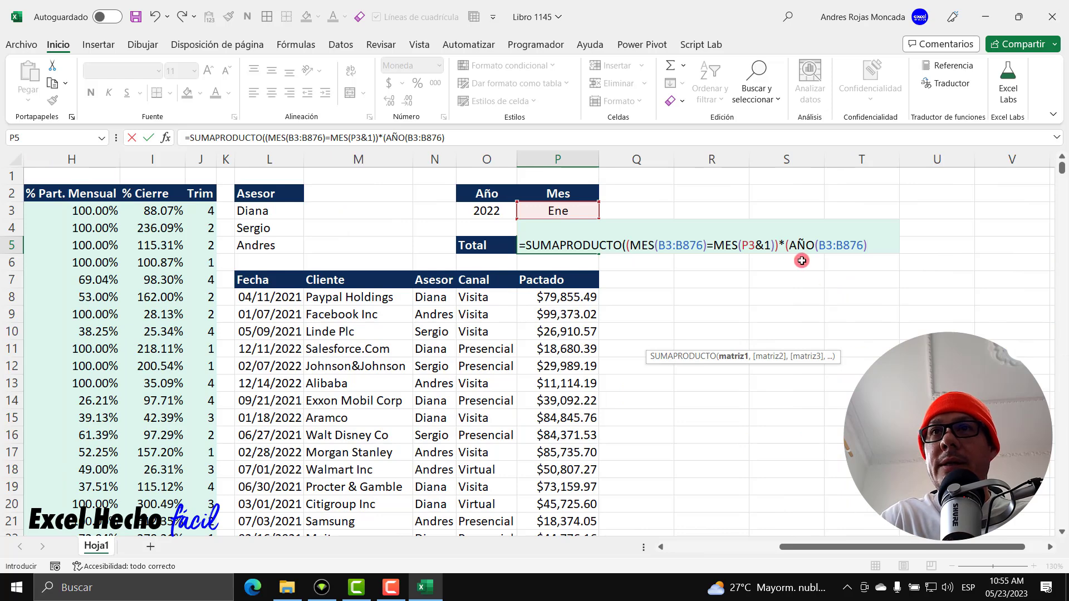
Evaluate AÑO(B3:B876) in place within the P5 formula and restore the expression
{"action": "left_click_drag", "start_coordinate": [789, 245], "coordinate": [898, 254]}
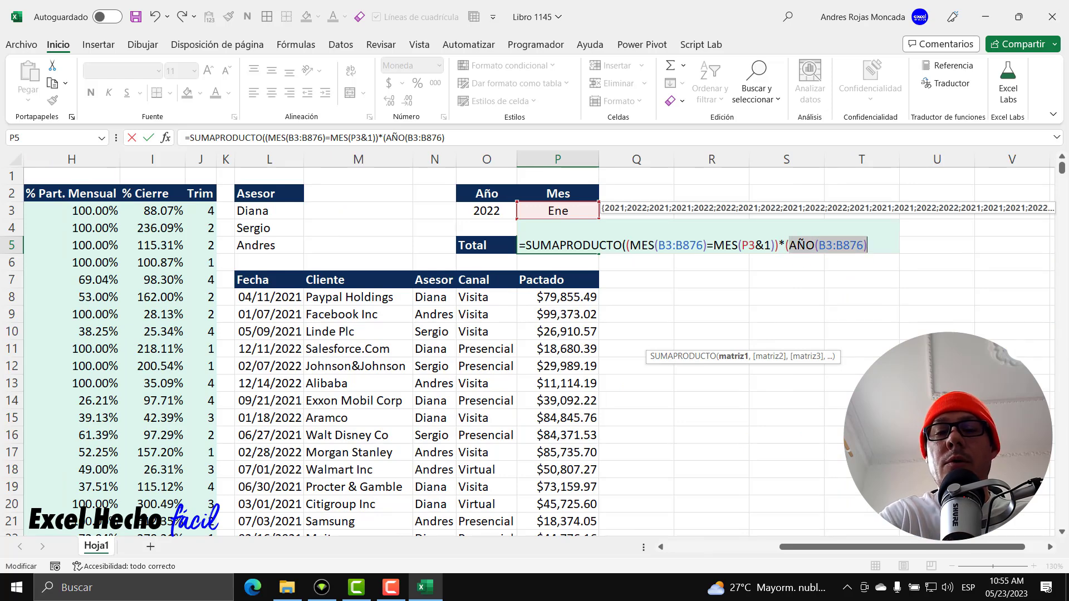
{"action": "key", "text": "F9"}
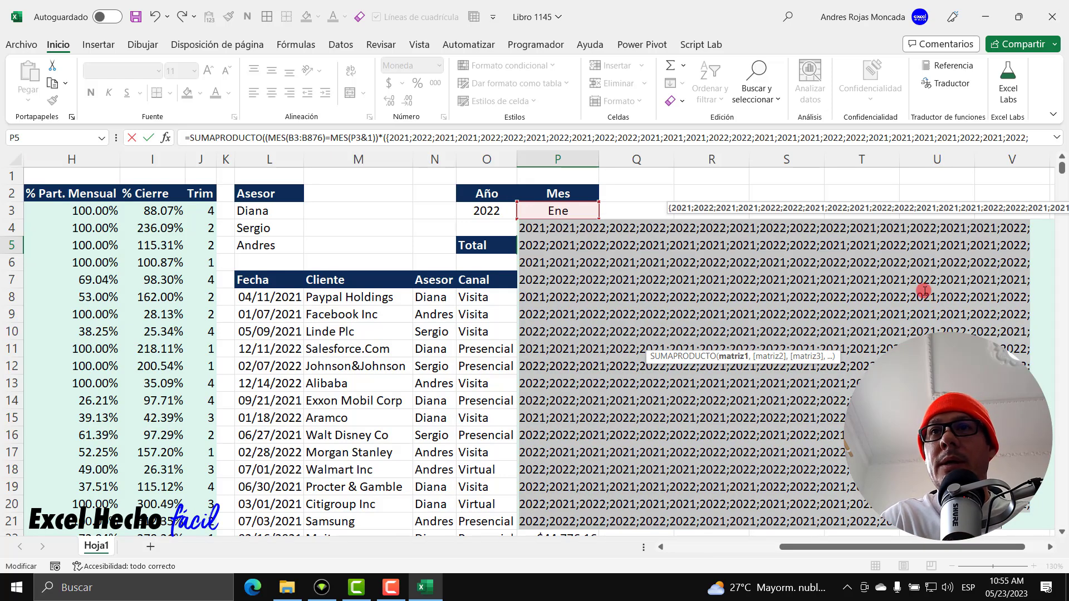
{"action": "key", "text": "ctrl+z"}
{"action": "key", "text": "Right"}
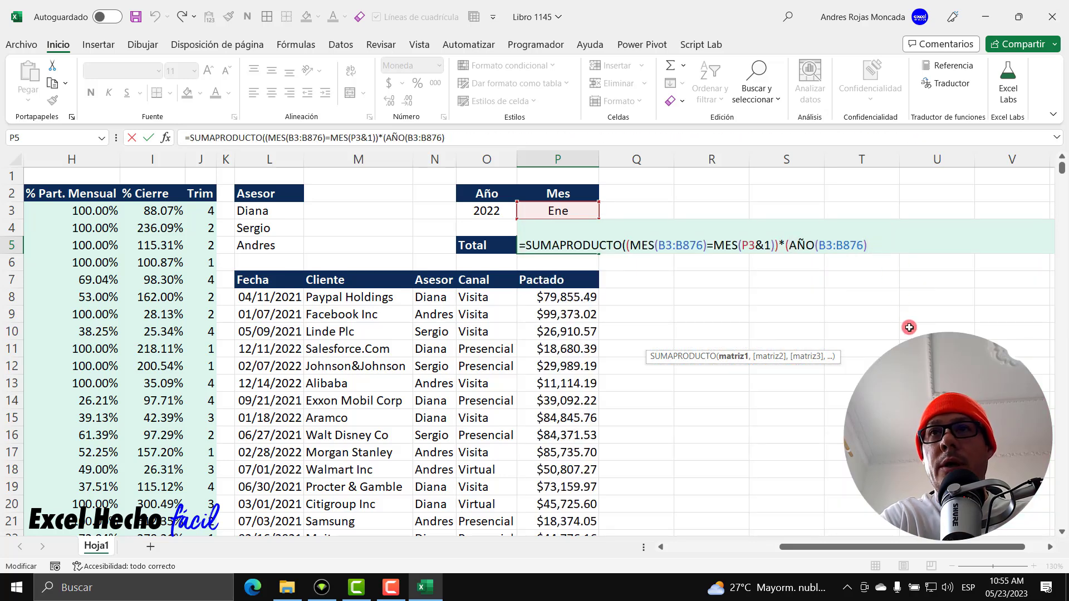
Compare the dates' years with the chosen Año by adding =O3 and closing the second condition's parenthesis
{"action": "type", "text": "="}
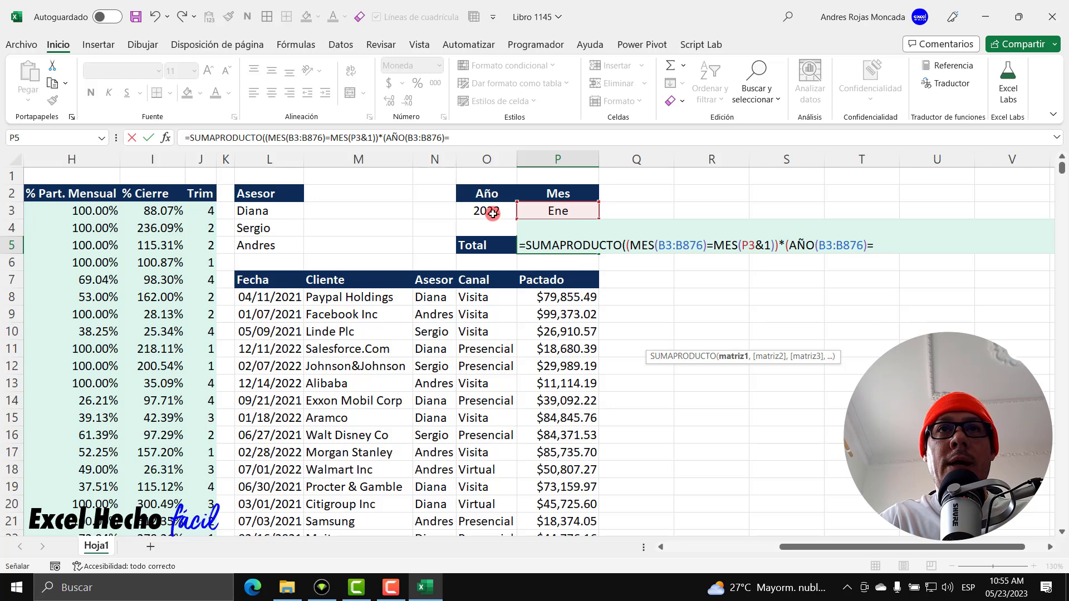
{"action": "left_click", "coordinate": [489, 212]}
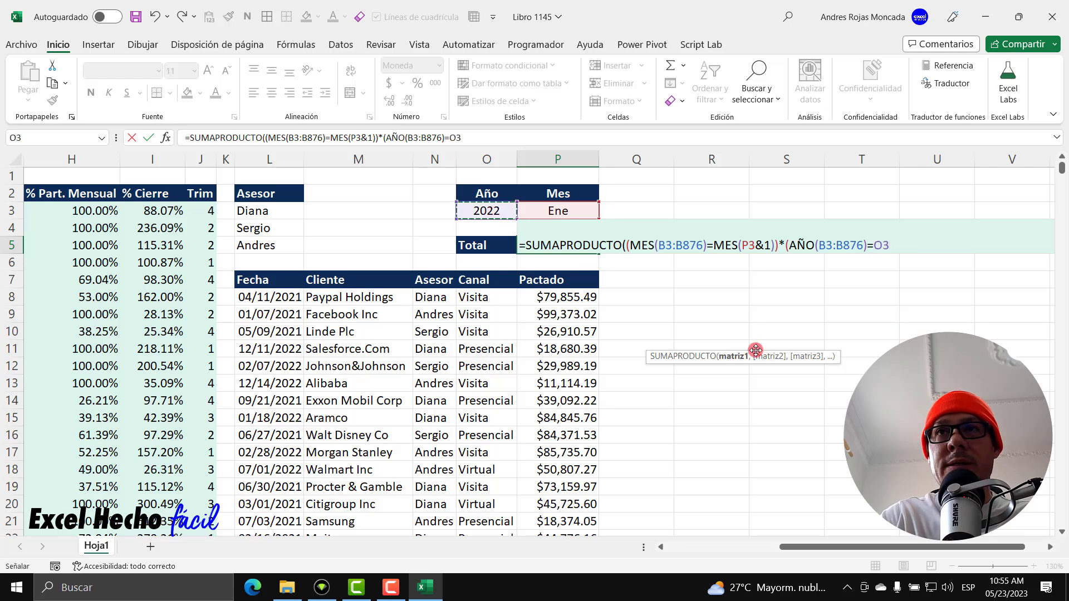
{"action": "type", "text": ")"}
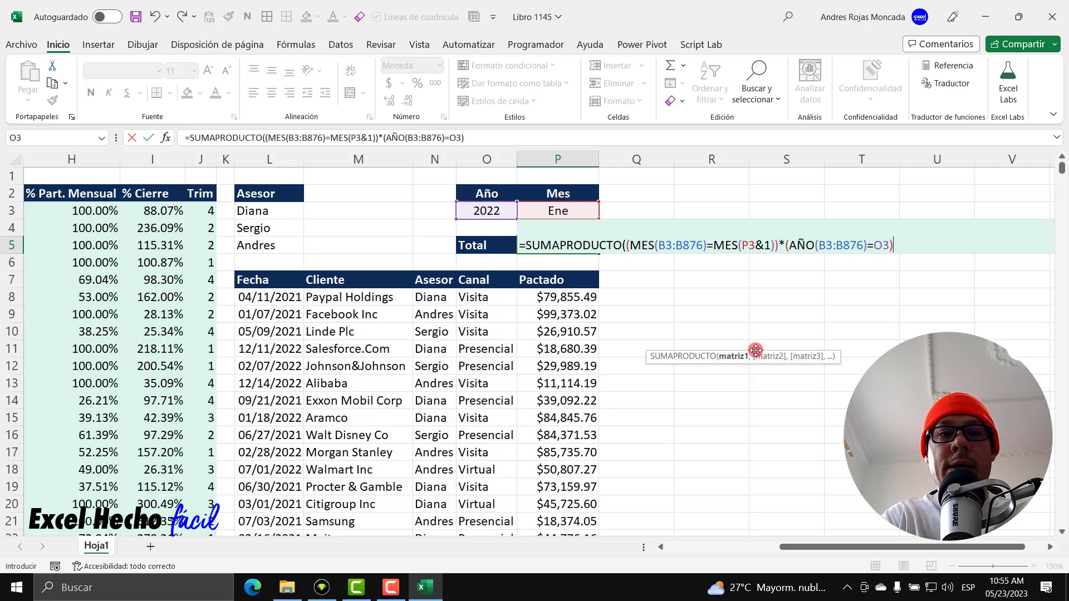
Add the whole Pactado column, G3:G876, as the second SUMAPRODUCTO array and enter the formula
{"action": "type", "text": ","}
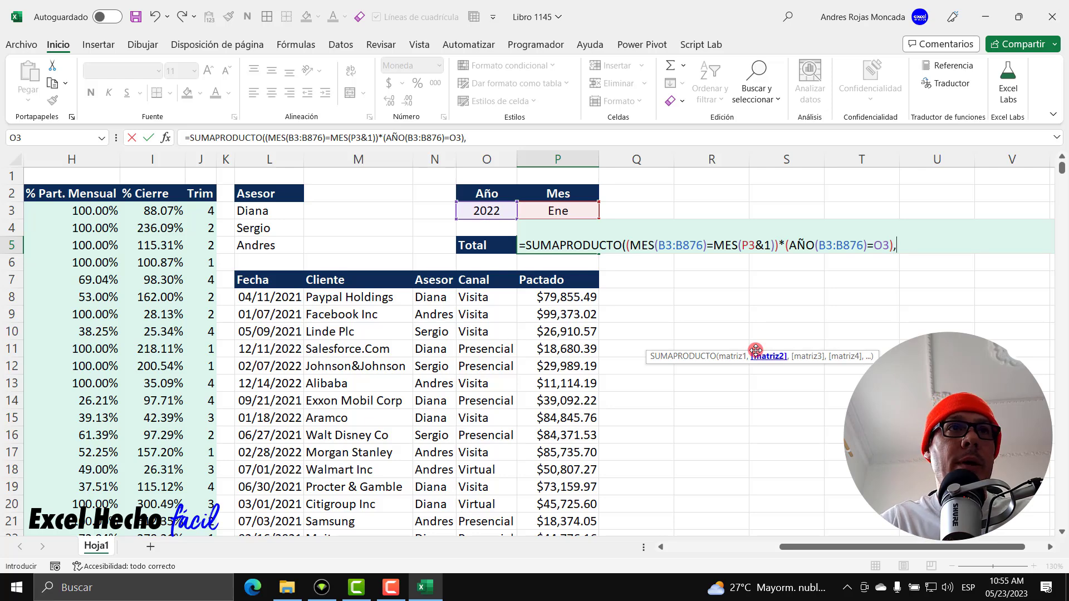
{"action": "left_click_drag", "start_coordinate": [800, 548], "coordinate": [746, 549]}
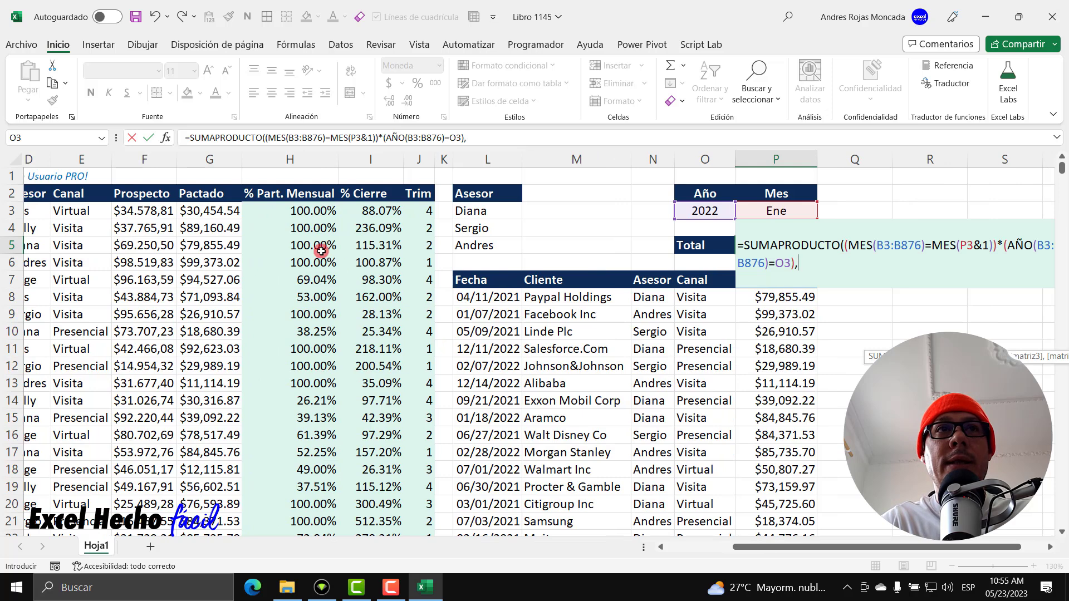
{"action": "left_click", "coordinate": [225, 211]}
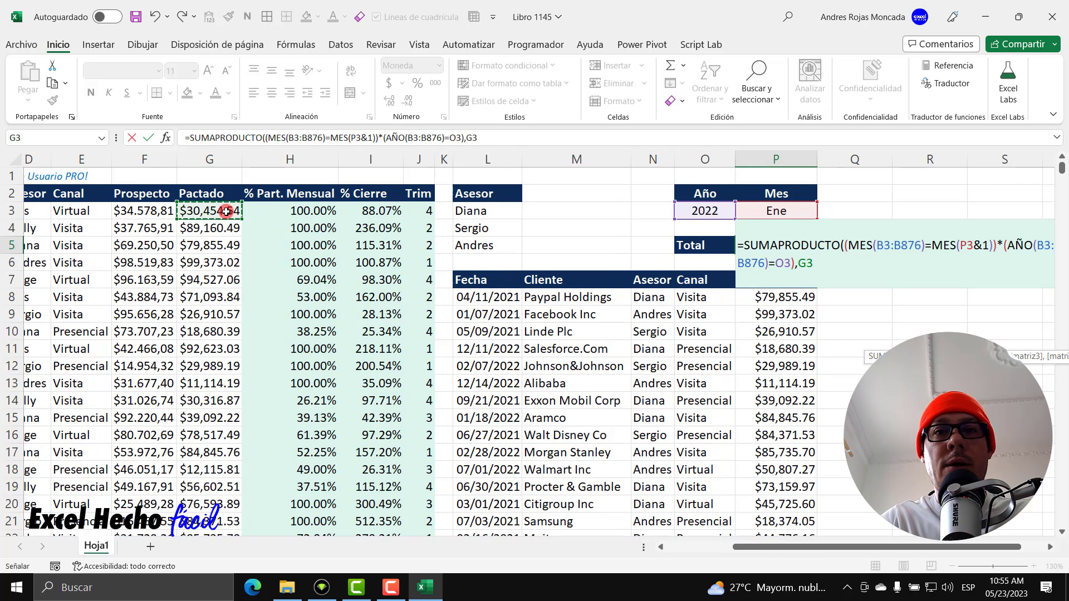
{"action": "key", "text": "ctrl+shift+Down"}
{"action": "key", "text": "ctrl+BackSpace"}
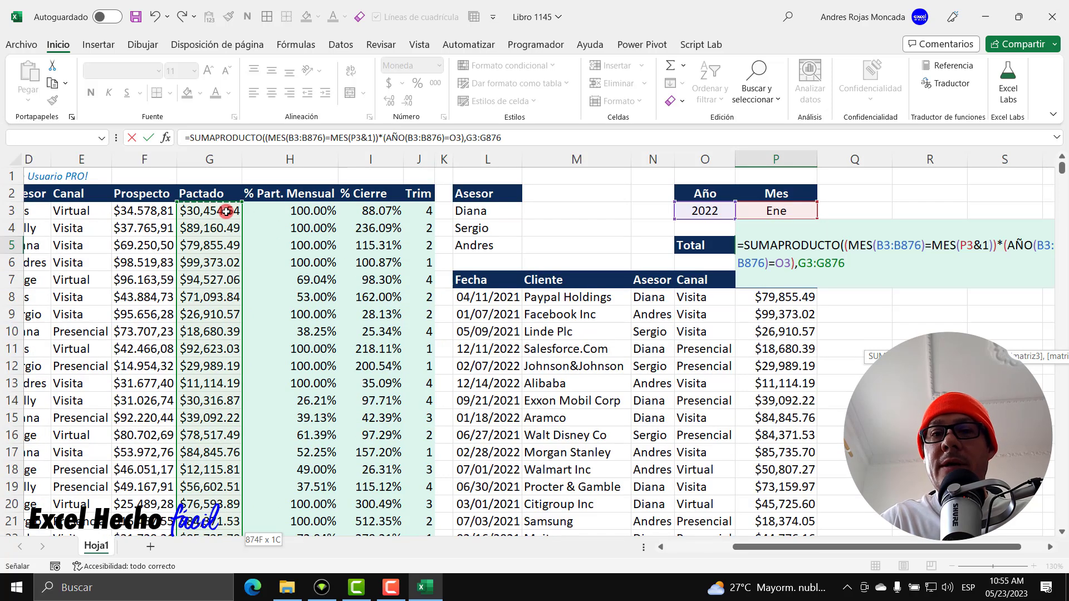
{"action": "key", "text": "Return"}
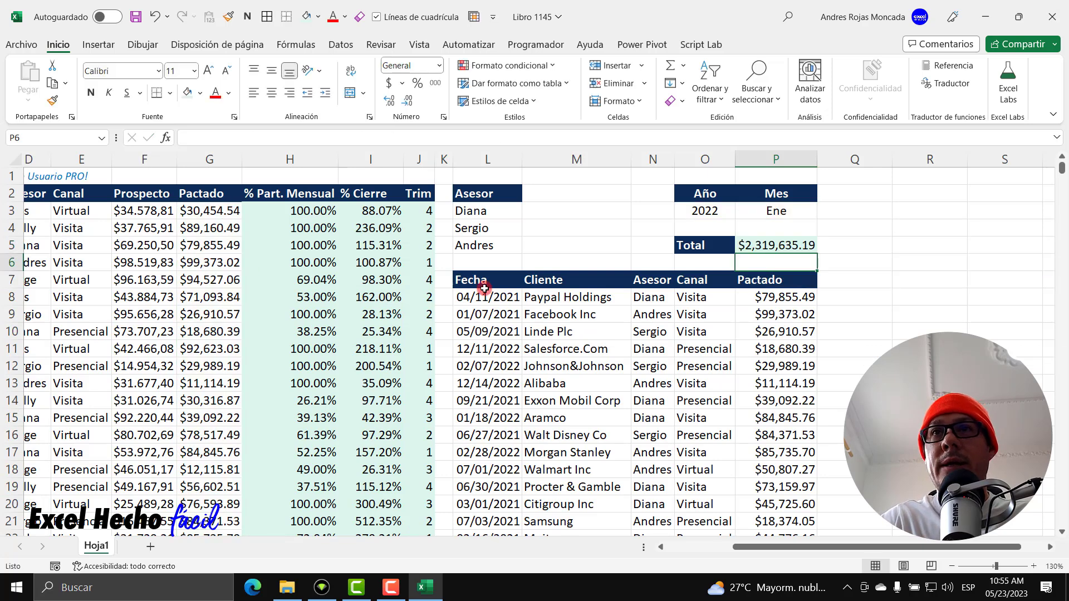
Test the total with Año 2021 in O3, and set Año back to 2022
{"action": "left_click", "coordinate": [781, 247]}
{"action": "left_click", "coordinate": [710, 212]}
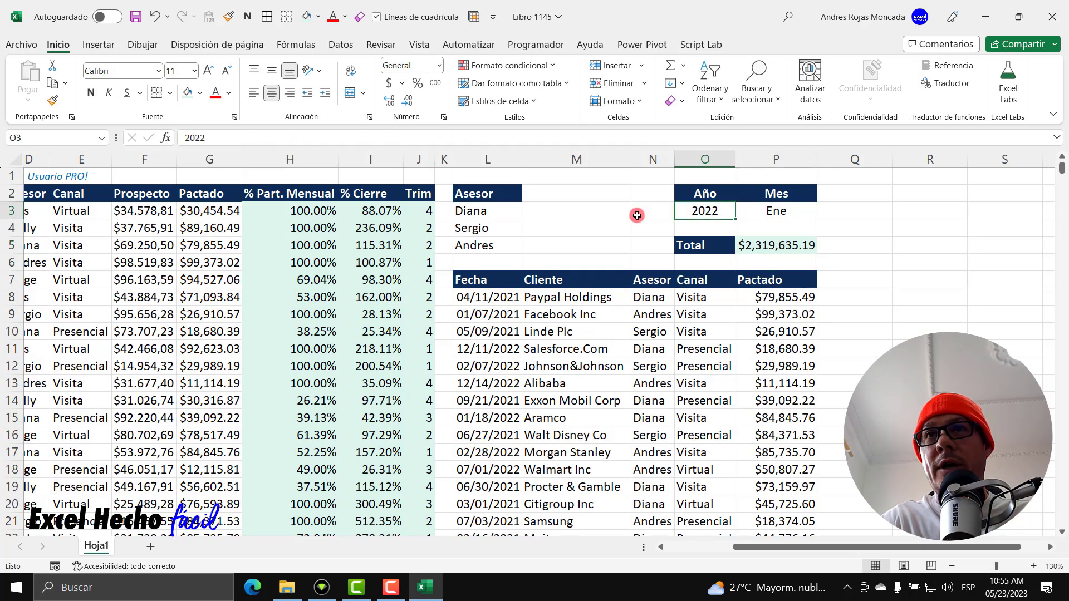
{"action": "type", "text": "2021"}
{"action": "key", "text": "Return"}
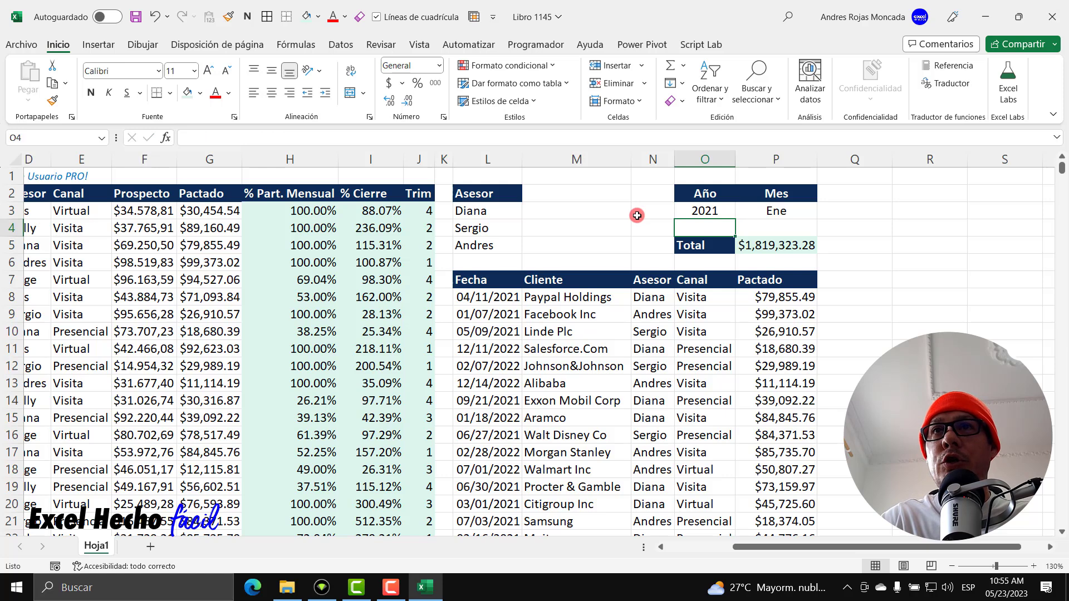
{"action": "left_click", "coordinate": [698, 208]}
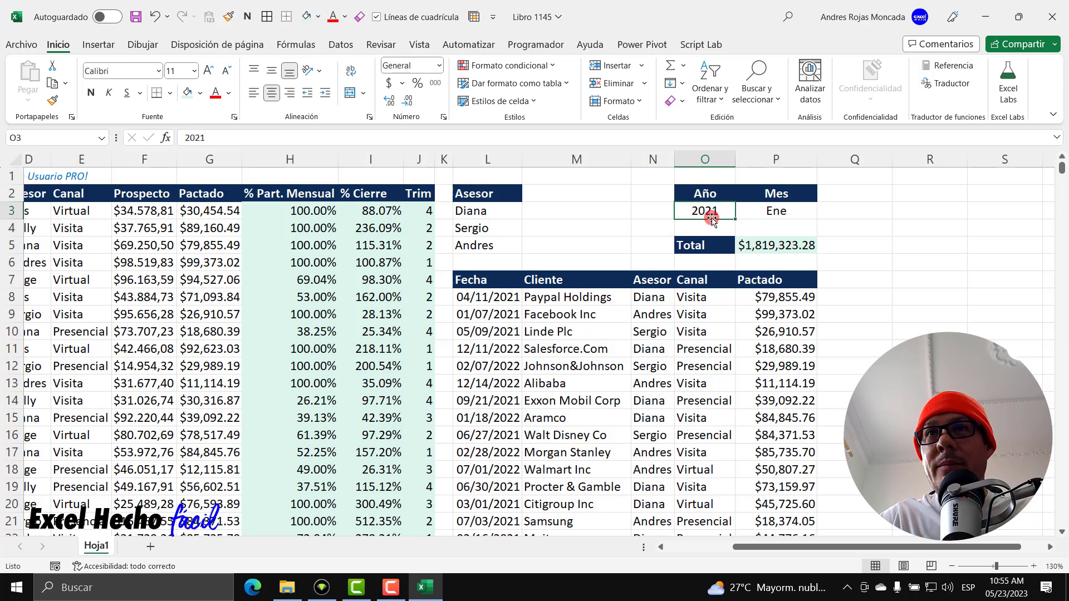
{"action": "type", "text": "20"}
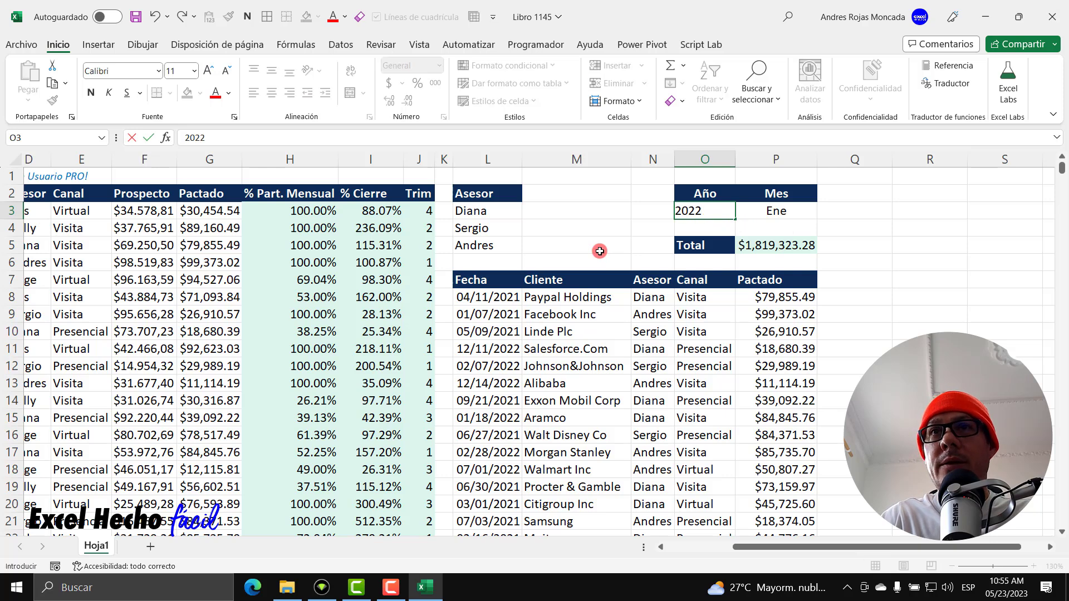
{"action": "key", "text": "Tab"}
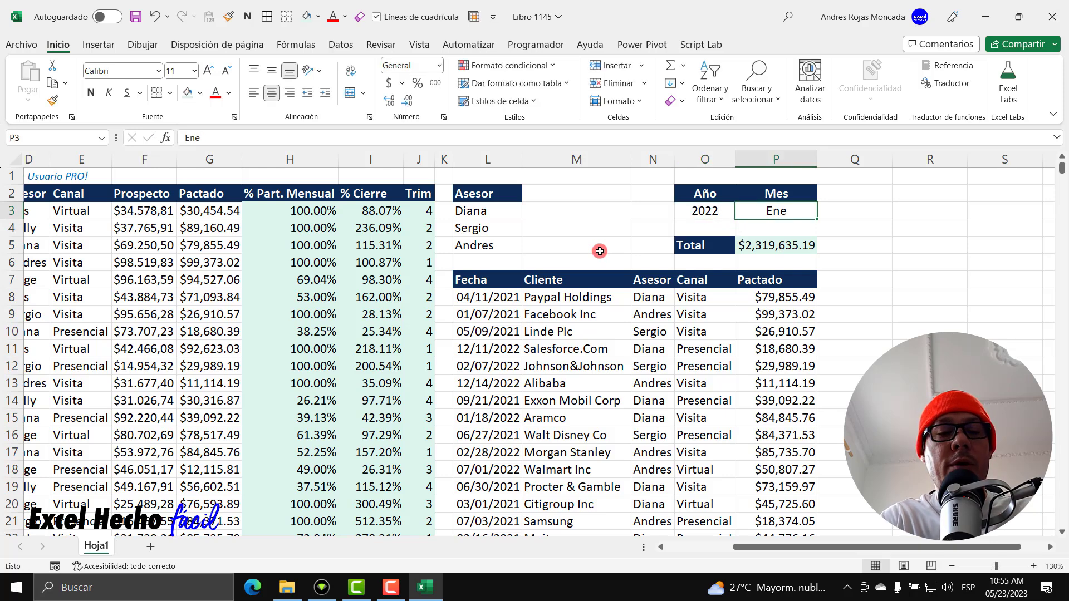
Test the total with Feb, Mar and Abr in turn as the Mes in P3
{"action": "type", "text": "F"}
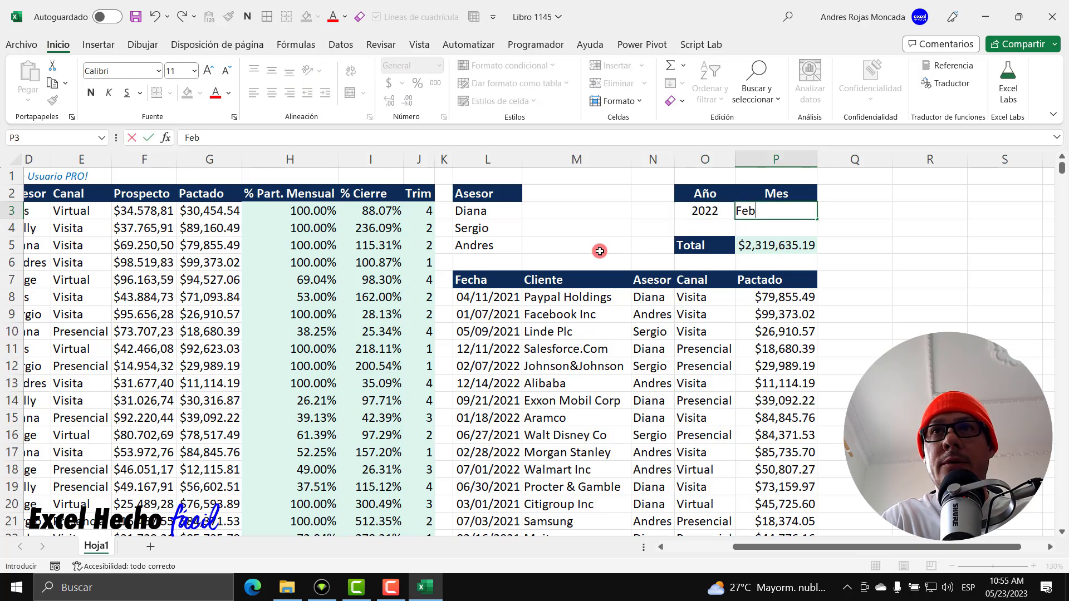
{"action": "type", "text": "eb"}
{"action": "key", "text": "ctrl+Return"}
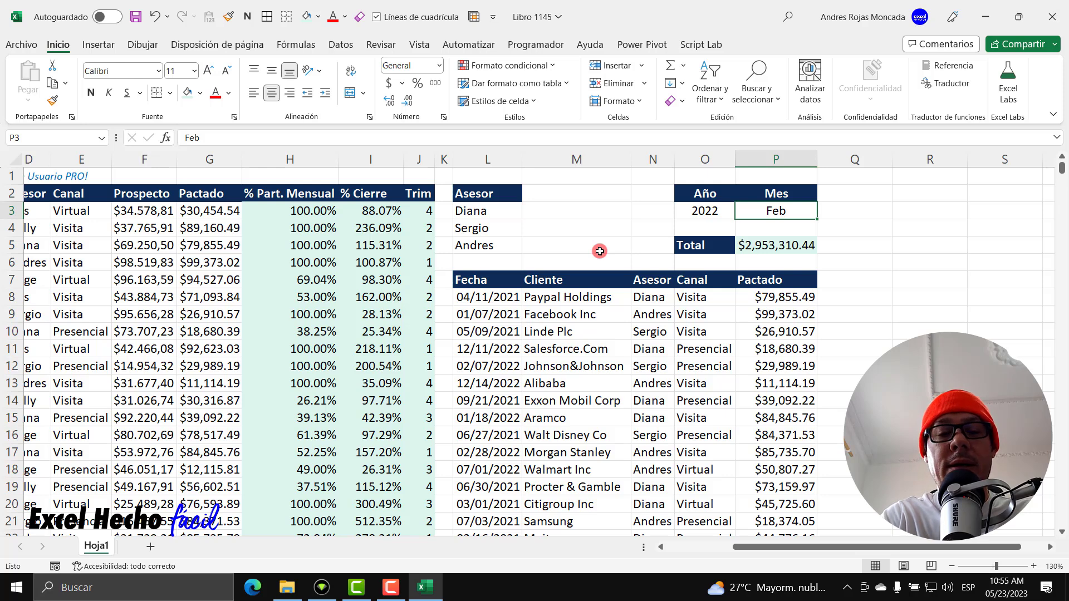
{"action": "type", "text": "Mar"}
{"action": "key", "text": "ctrl+Return"}
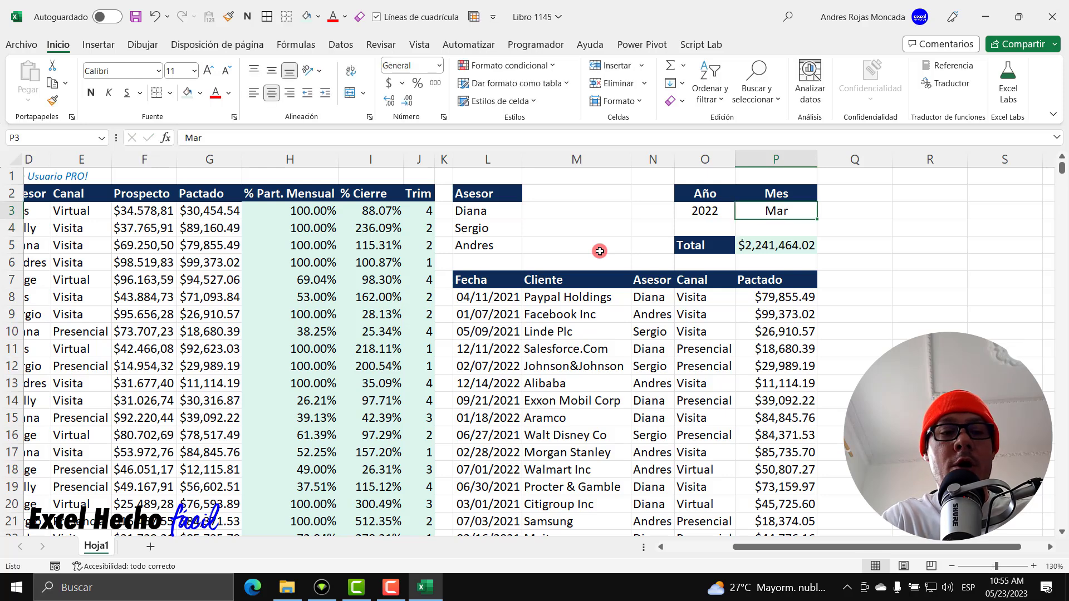
{"action": "type", "text": "Abr"}
{"action": "key", "text": "ctrl+Return"}
Set the Año in O3 to 2021 and check the total's formula in P5
{"action": "key", "text": "Left"}
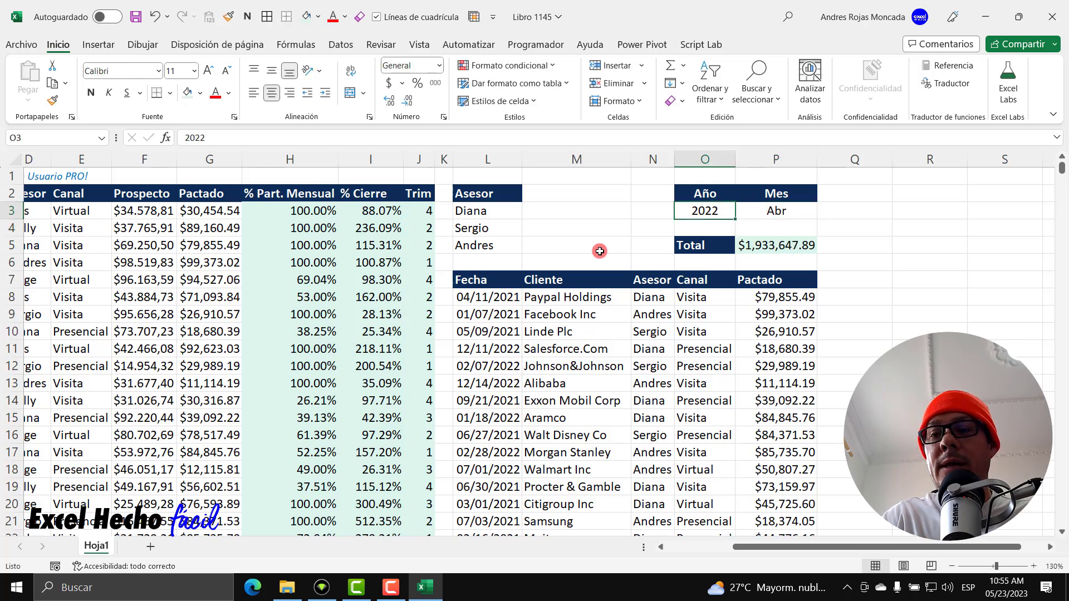
{"action": "type", "text": "20"}
{"action": "key", "text": "ctrl+Return"}
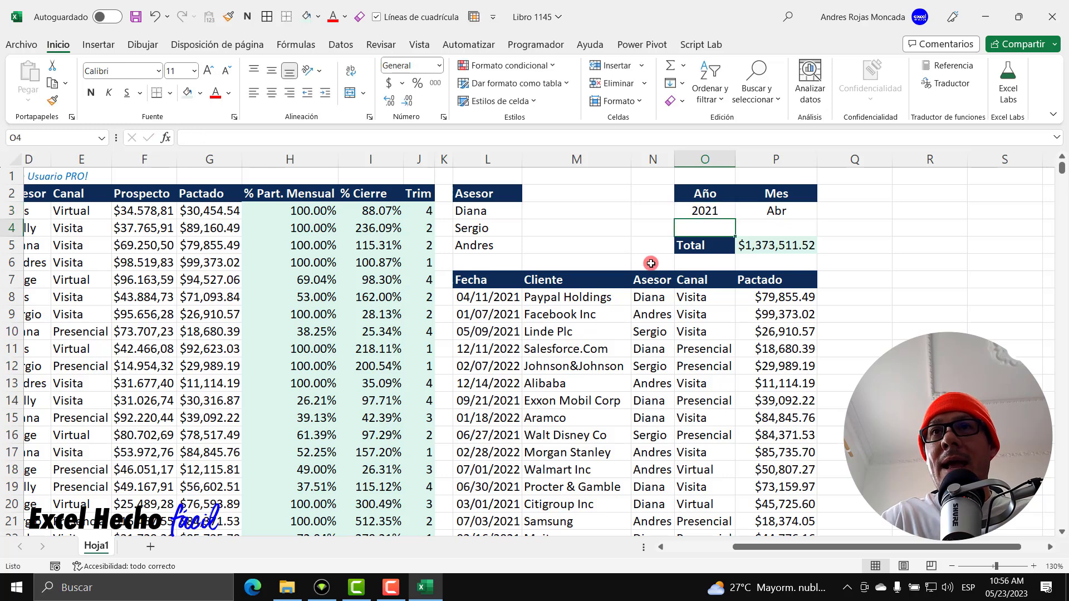
{"action": "left_click", "coordinate": [757, 246]}
{"action": "scroll", "coordinate": [791, 534], "scroll_direction": "left", "scroll_amount": 3}
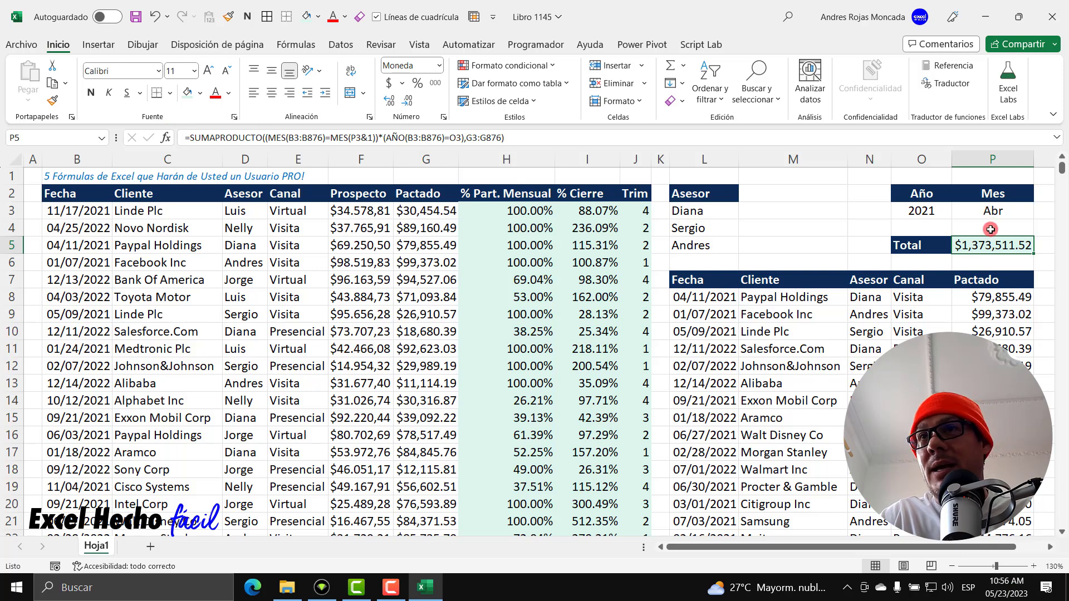
Set the Mes in P3 to Ago
{"action": "left_click", "coordinate": [934, 212]}
{"action": "left_click", "coordinate": [974, 211]}
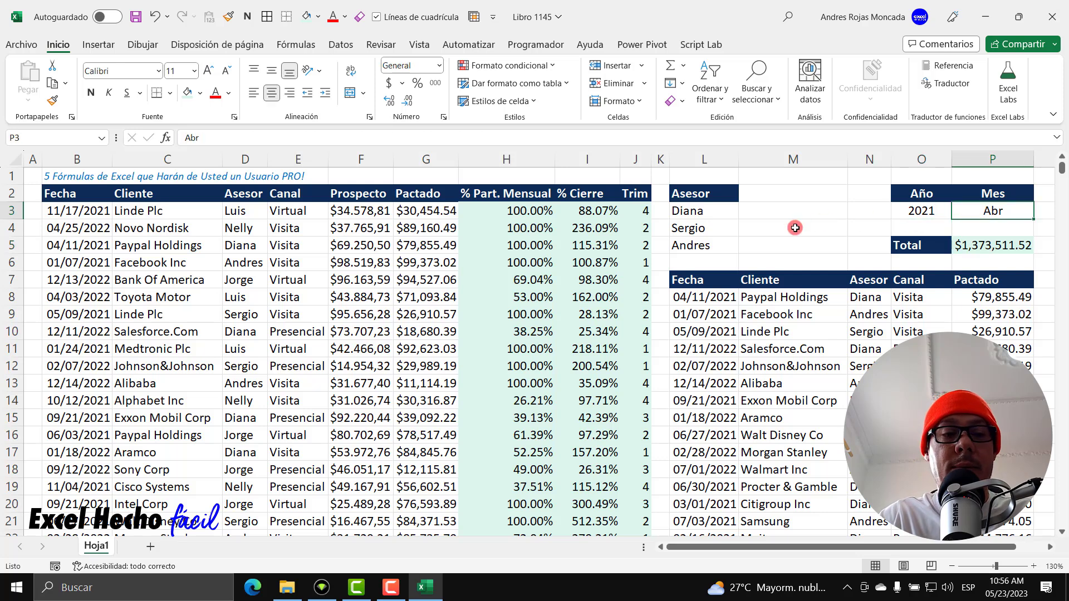
{"action": "type", "text": "Ago"}
{"action": "key", "text": "Return"}
{"action": "key", "text": "Up"}
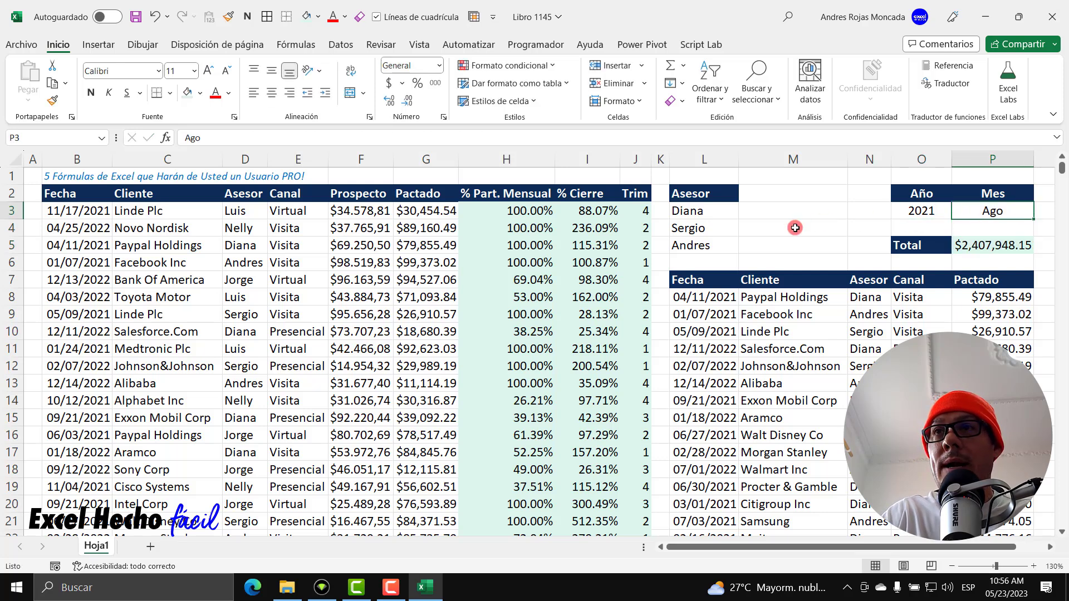
Set the Año in O3 to 2022 and select the total in P5
{"action": "key", "text": "Left"}
{"action": "type", "text": "022"}
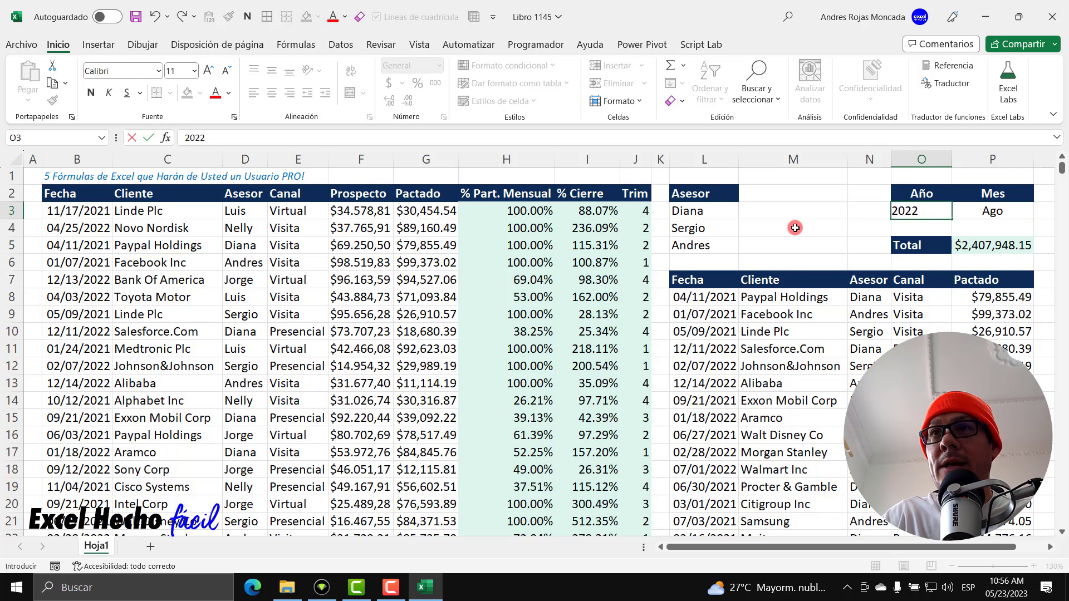
{"action": "key", "text": "Return"}
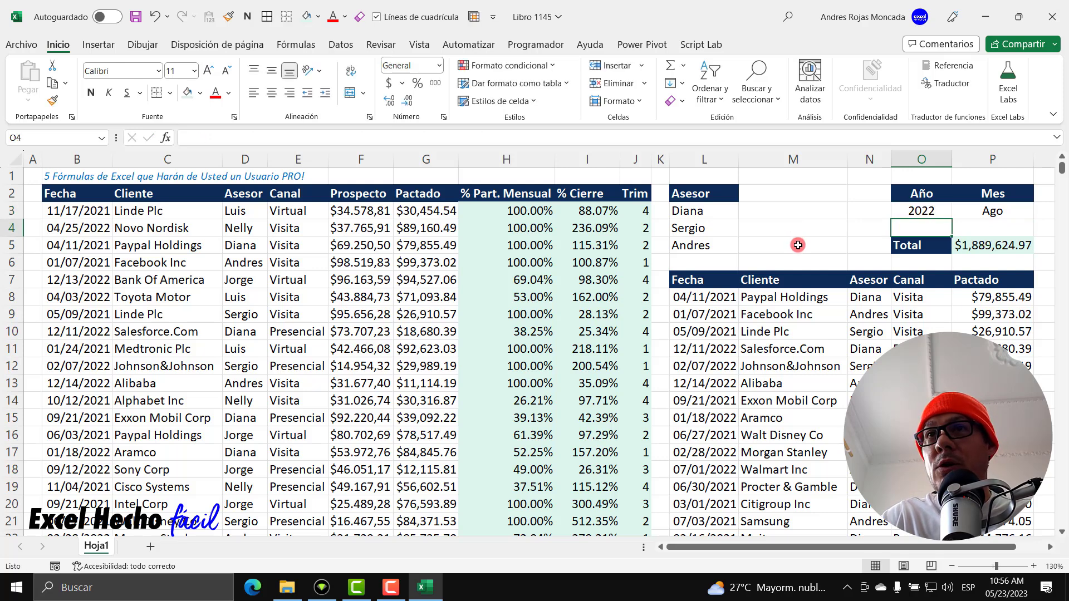
{"action": "left_click", "coordinate": [997, 244]}
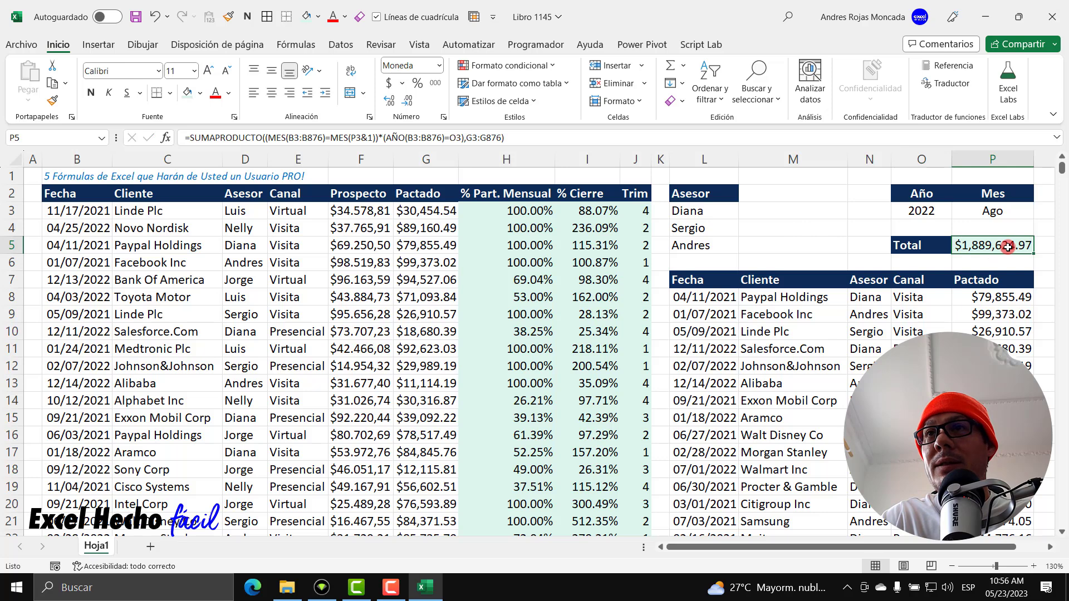